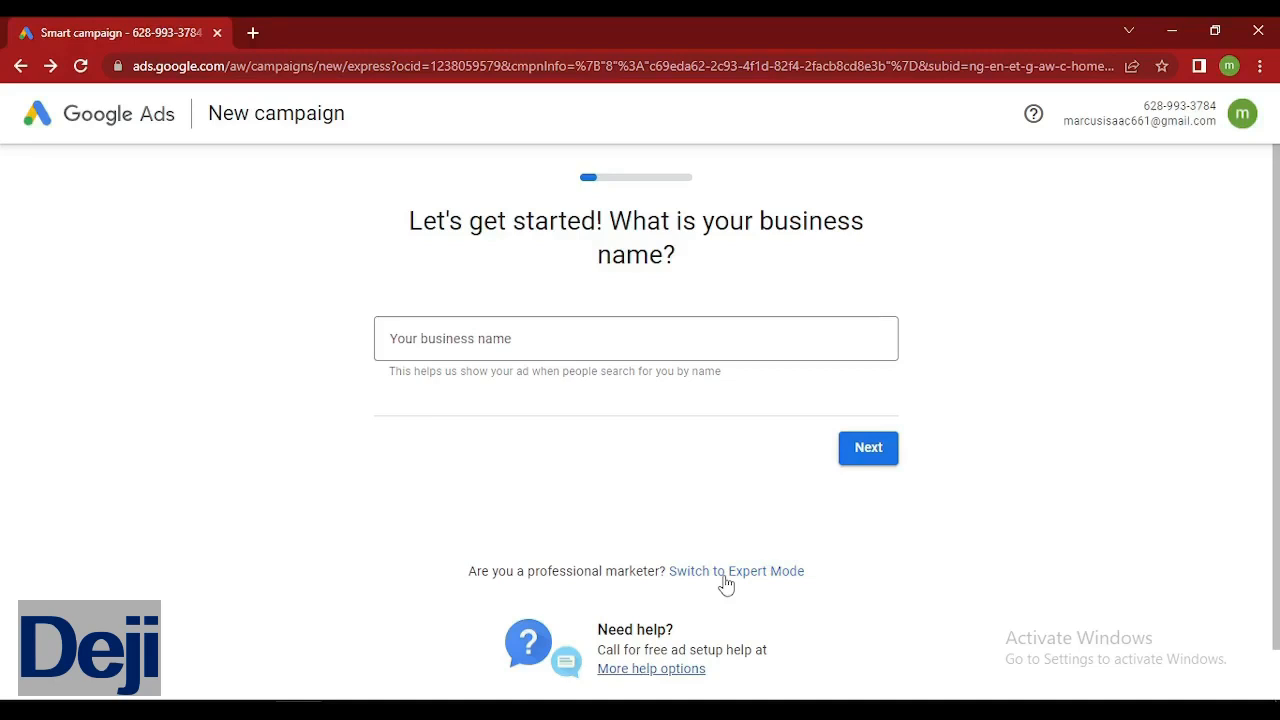
Switch Google Ads to Expert Mode to reveal objectives like Sales, Leads and Website traffic.
left_click(725, 572)
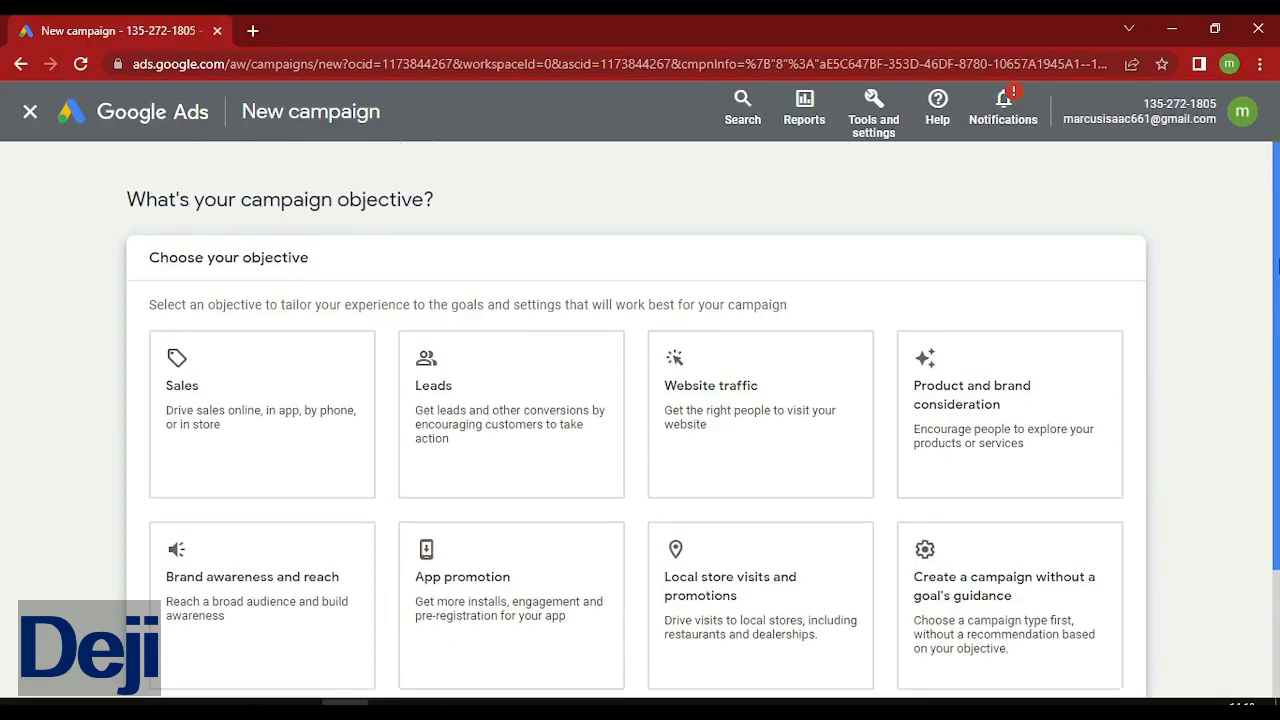
Try the Sales and Website traffic objectives, then settle on Leads.
mouse_move(1277, 263)
left_mouse_down()
mouse_move(1278, 370)
mouse_move(1278, 275)
left_mouse_up()
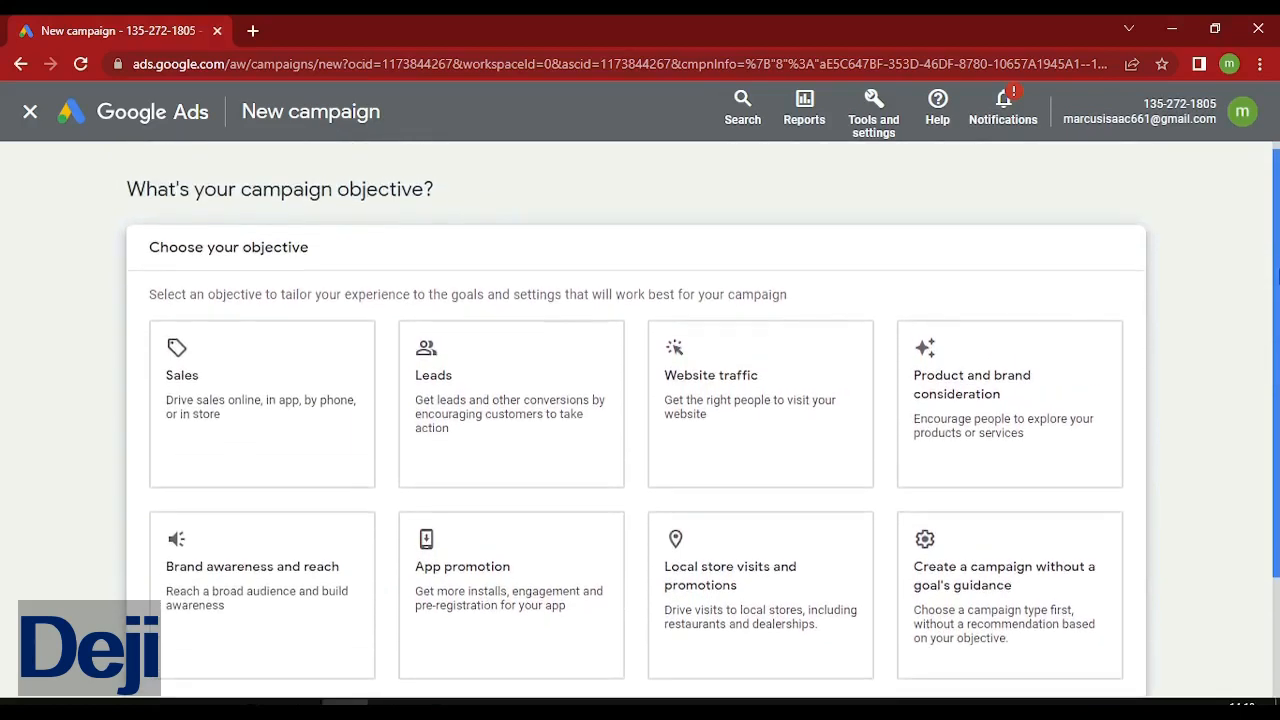
left_click(309, 424)
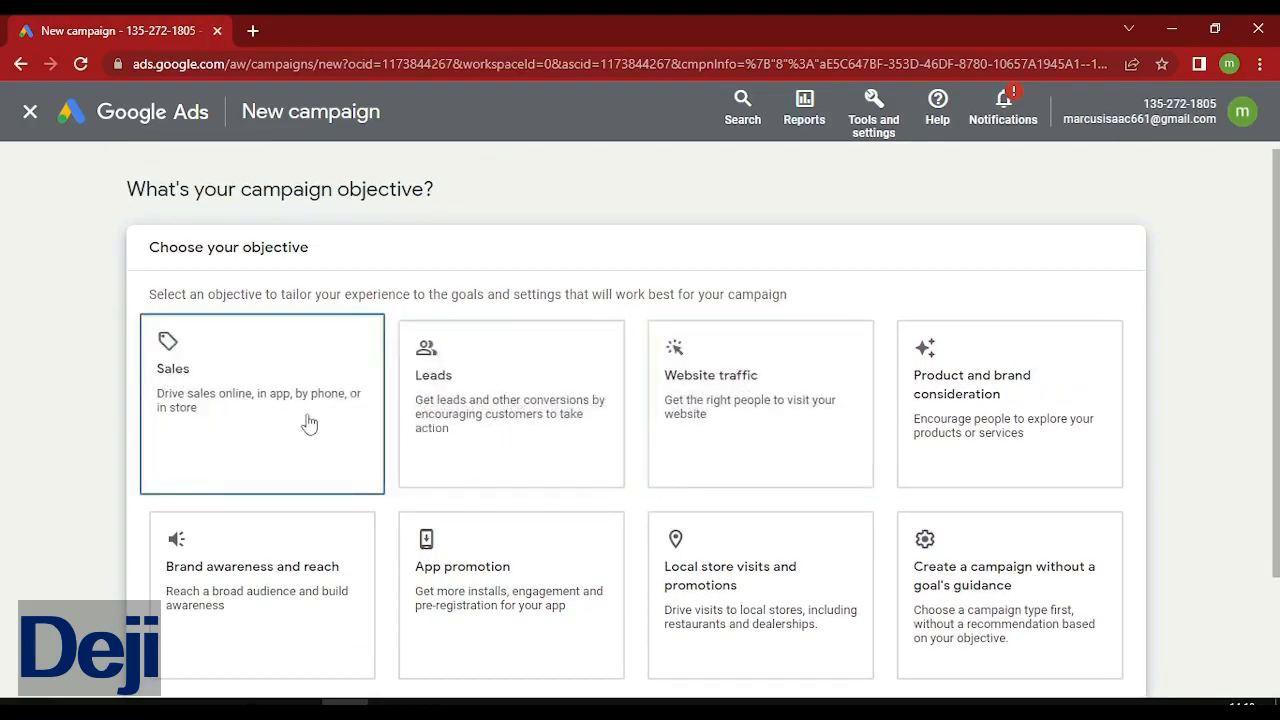
left_click(666, 340)
left_click(446, 402)
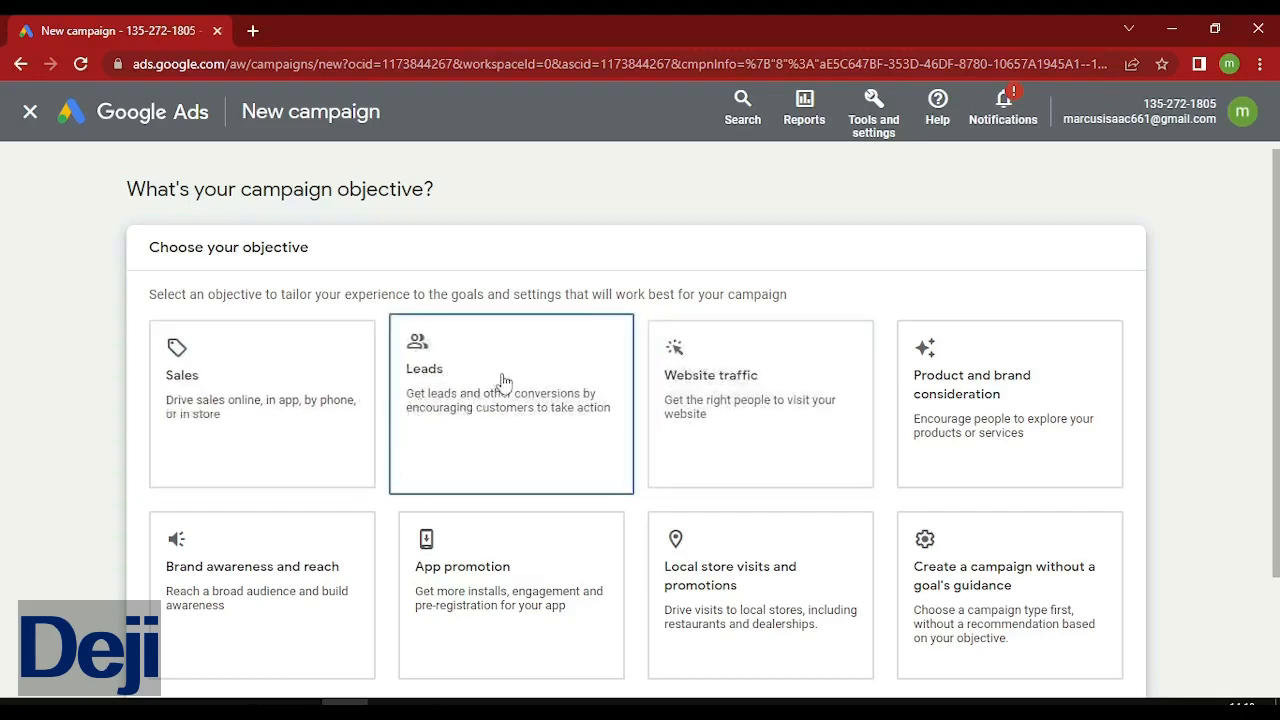
Scroll to the campaign type choices and open a new blank browser tab.
scroll(503, 383, "down", 6)
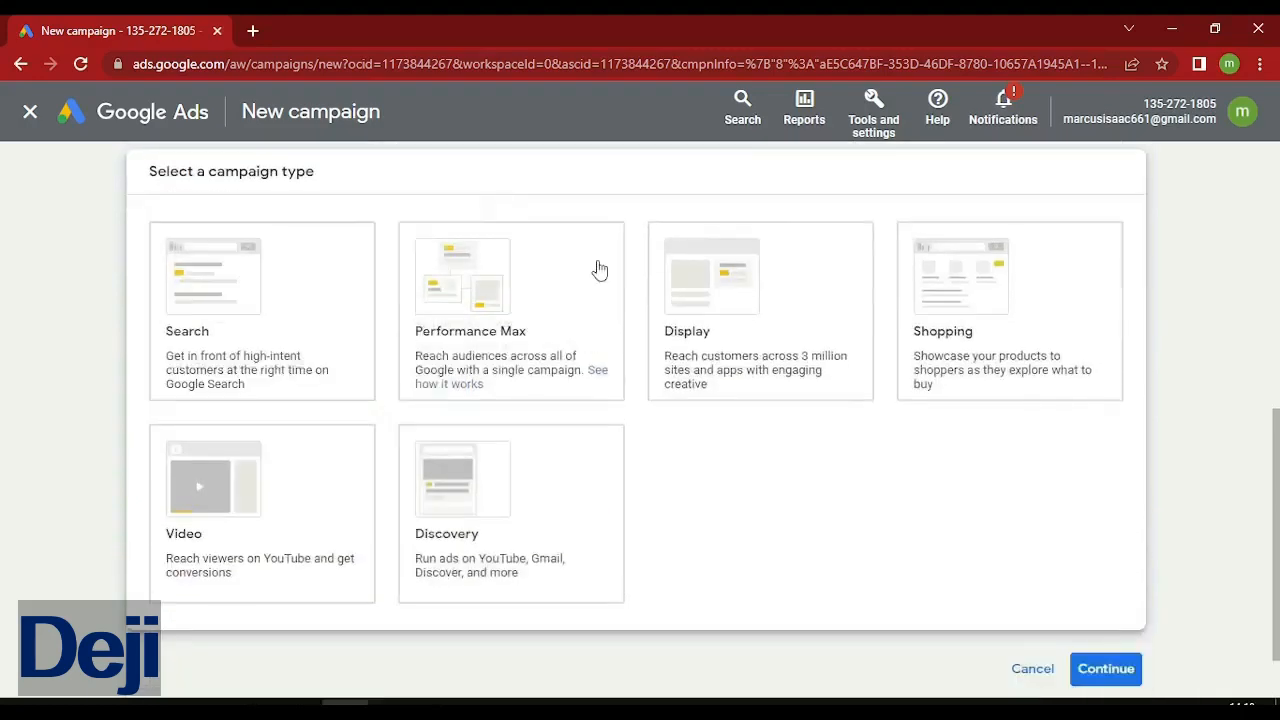
scroll(699, 252, "up", 6)
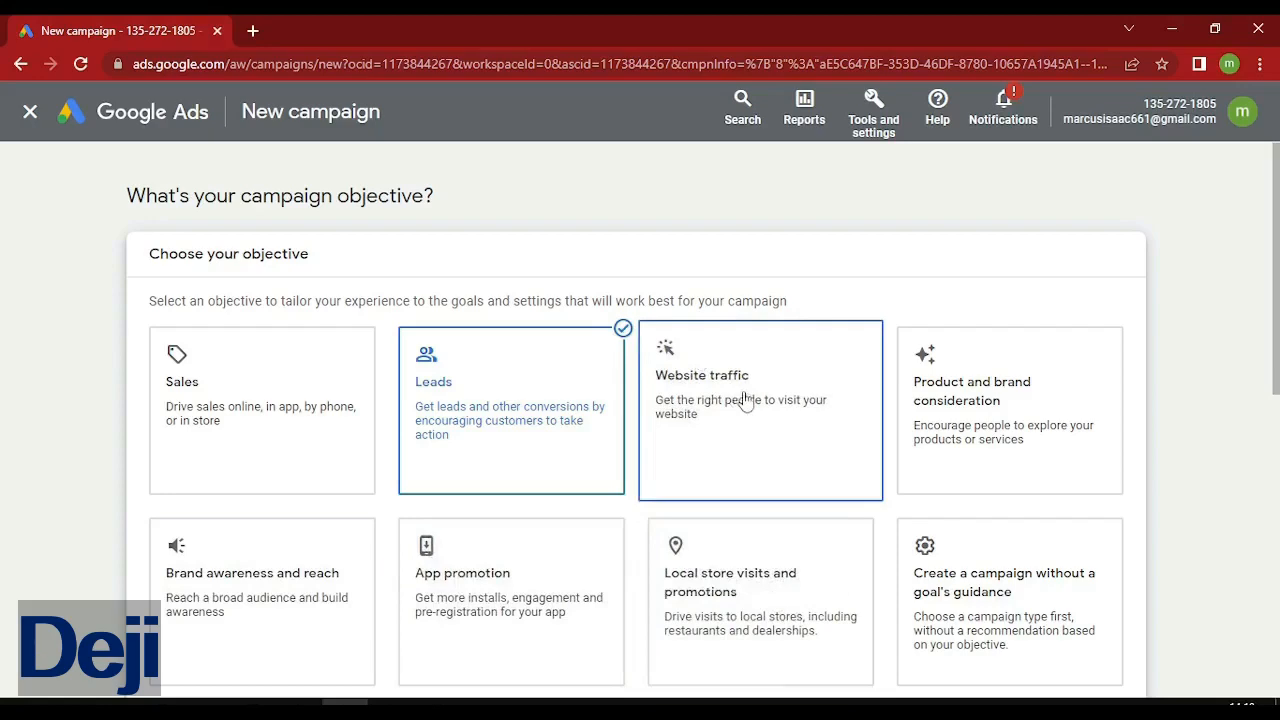
scroll(745, 400, "down", 6)
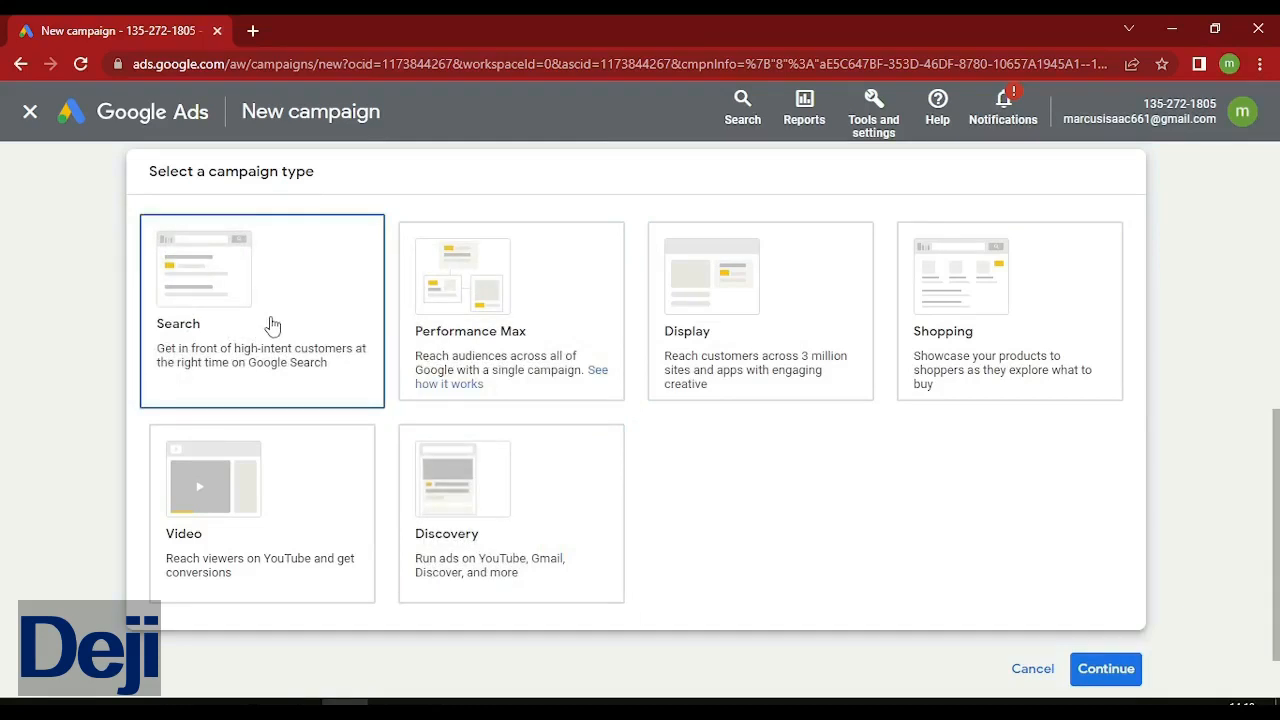
left_click(253, 31)
Search Google for 'buy real estate in lagos'.
left_click(280, 66)
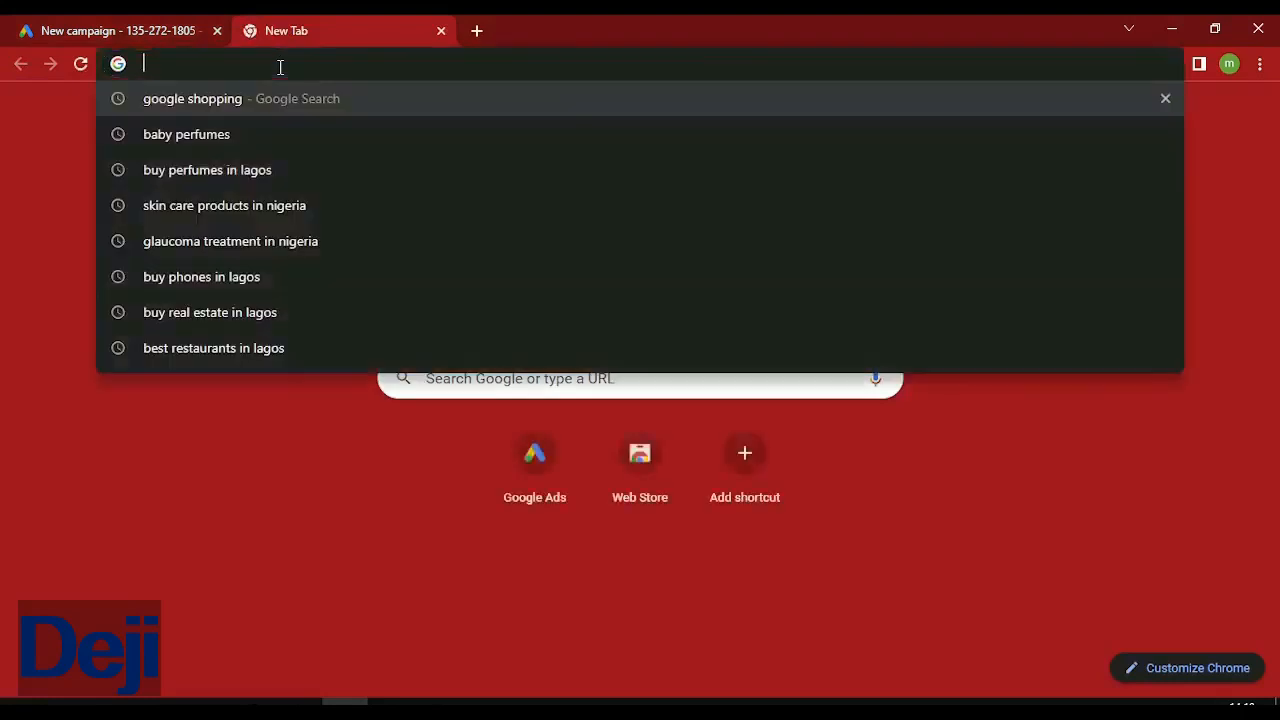
type("buy r")
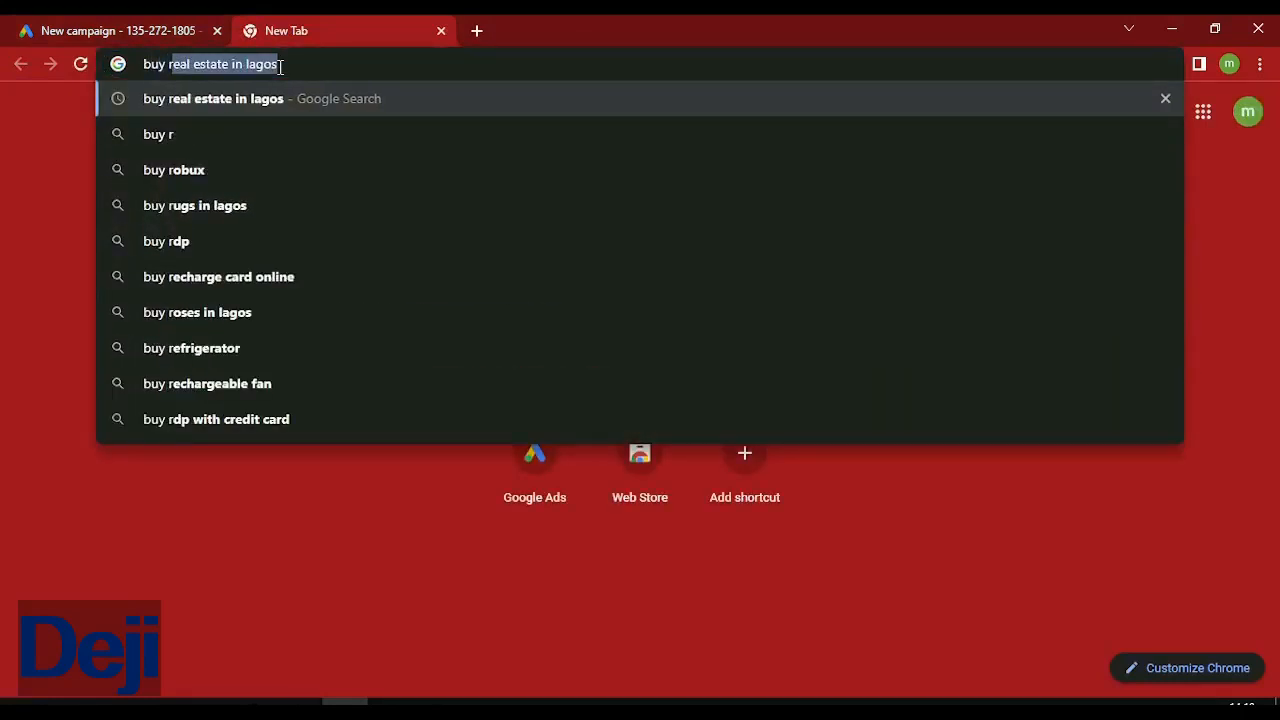
key("Return")
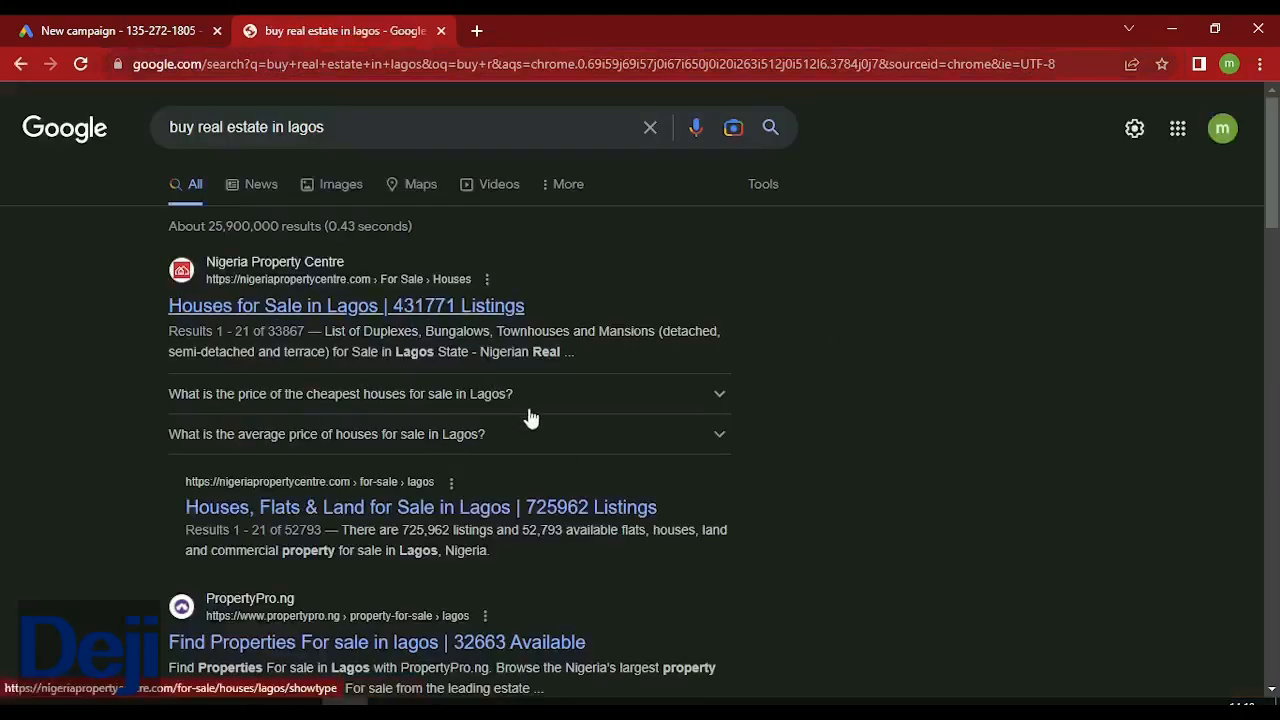
Scroll through the sponsored search results, then return to the New campaign tab.
scroll(1068, 295, "down", 3)
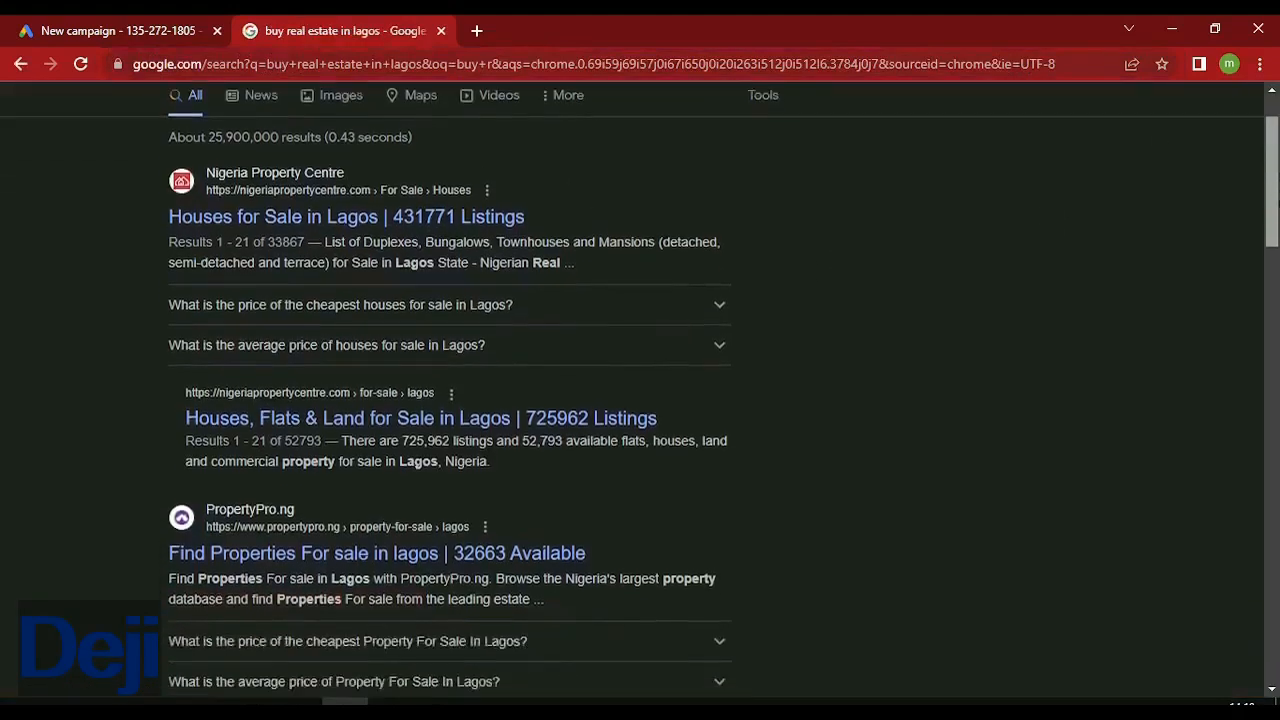
scroll(640, 400, "down", 6)
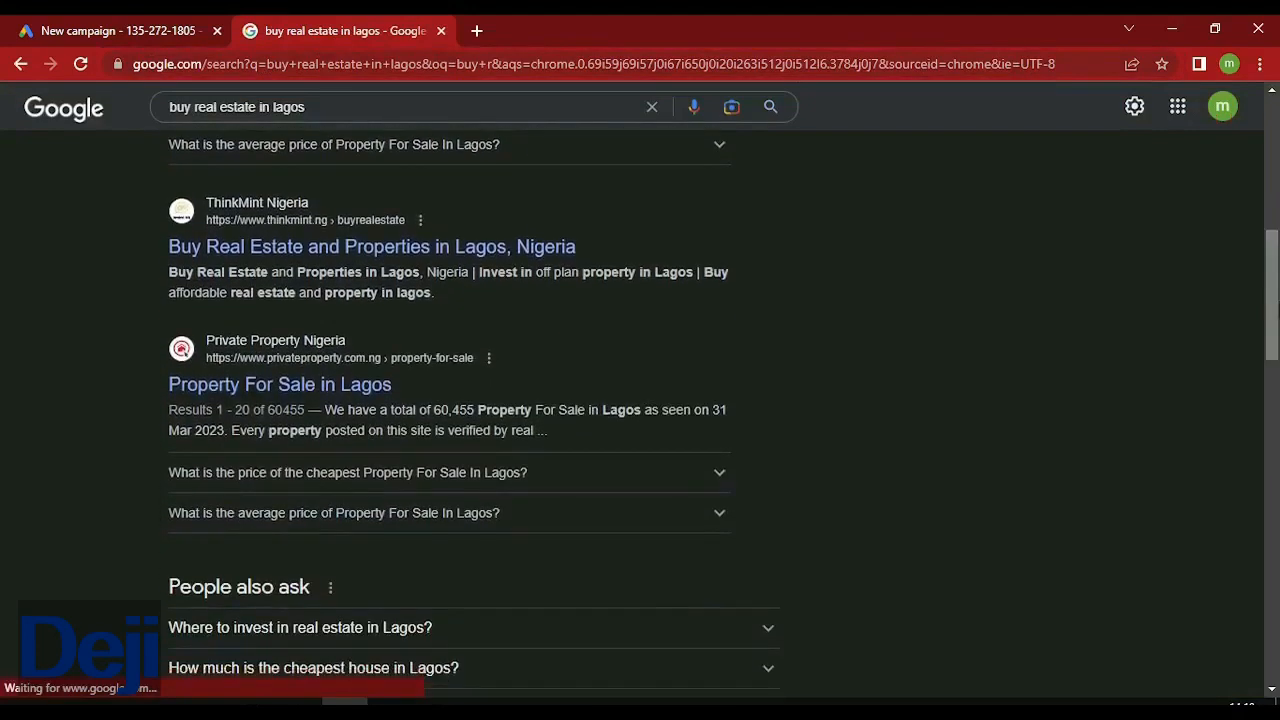
scroll(640, 400, "down", 7)
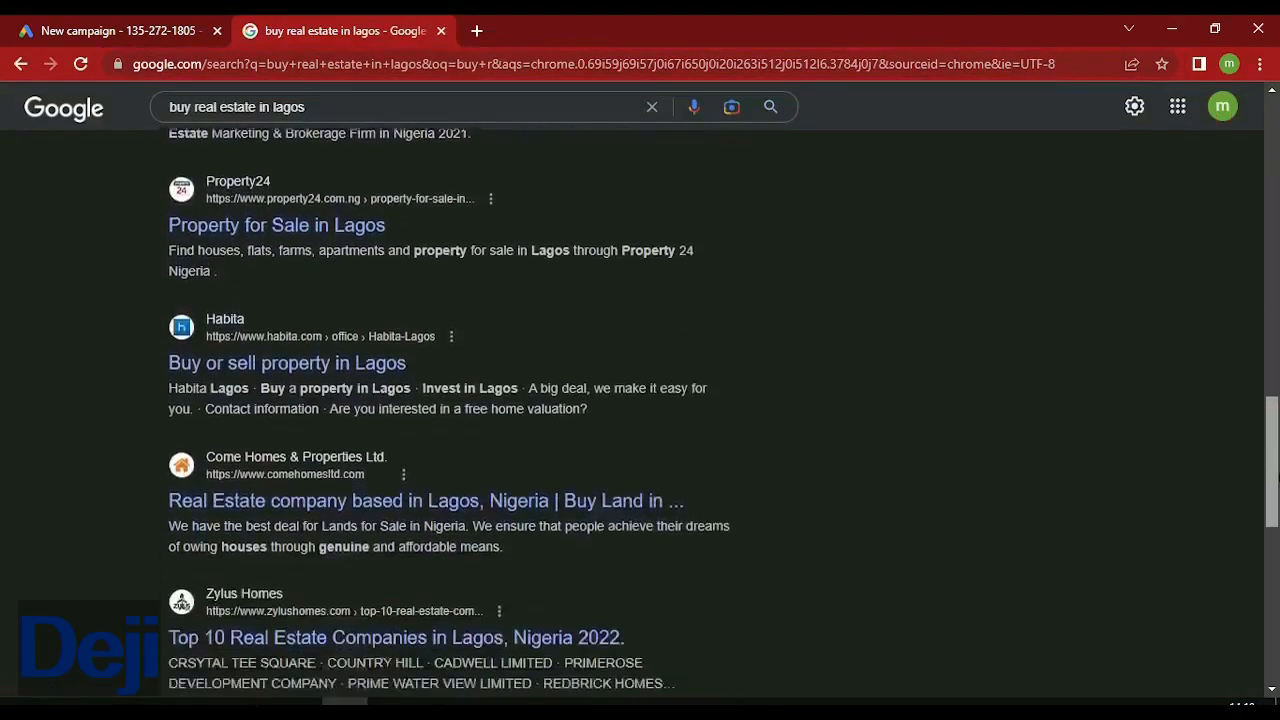
scroll(1160, 600, "down", 2)
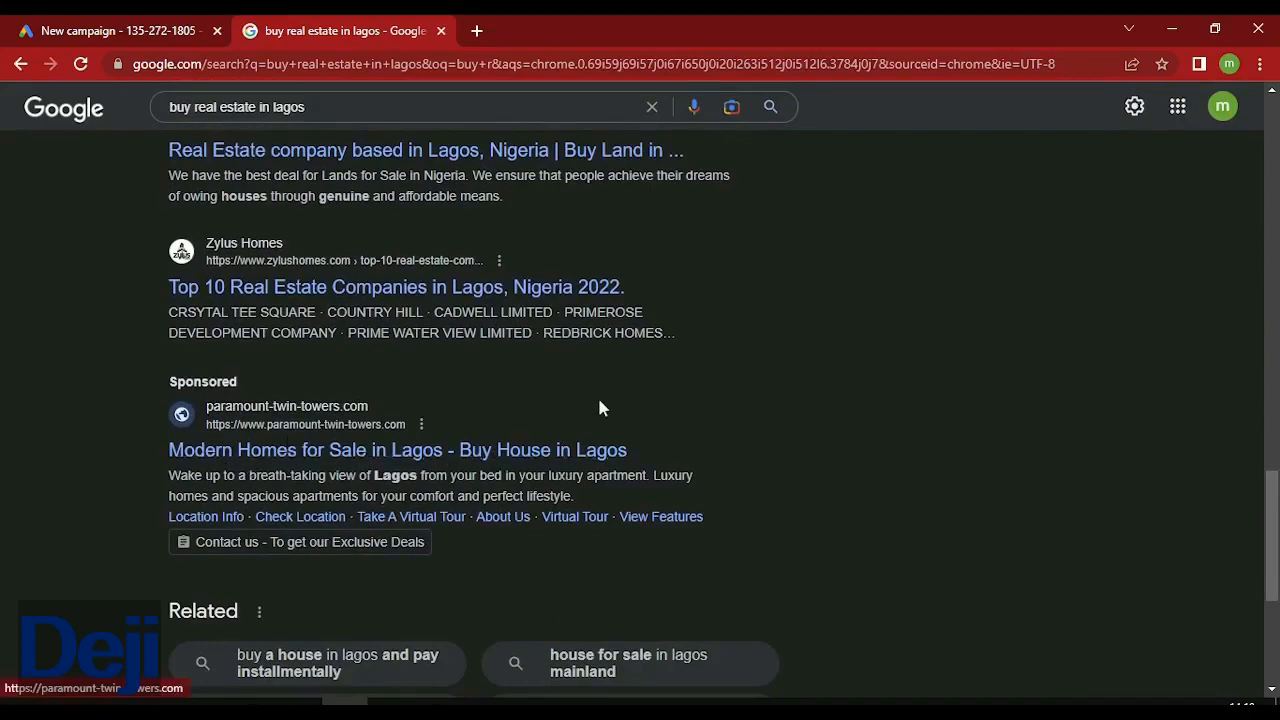
scroll(1270, 530, "down", 3)
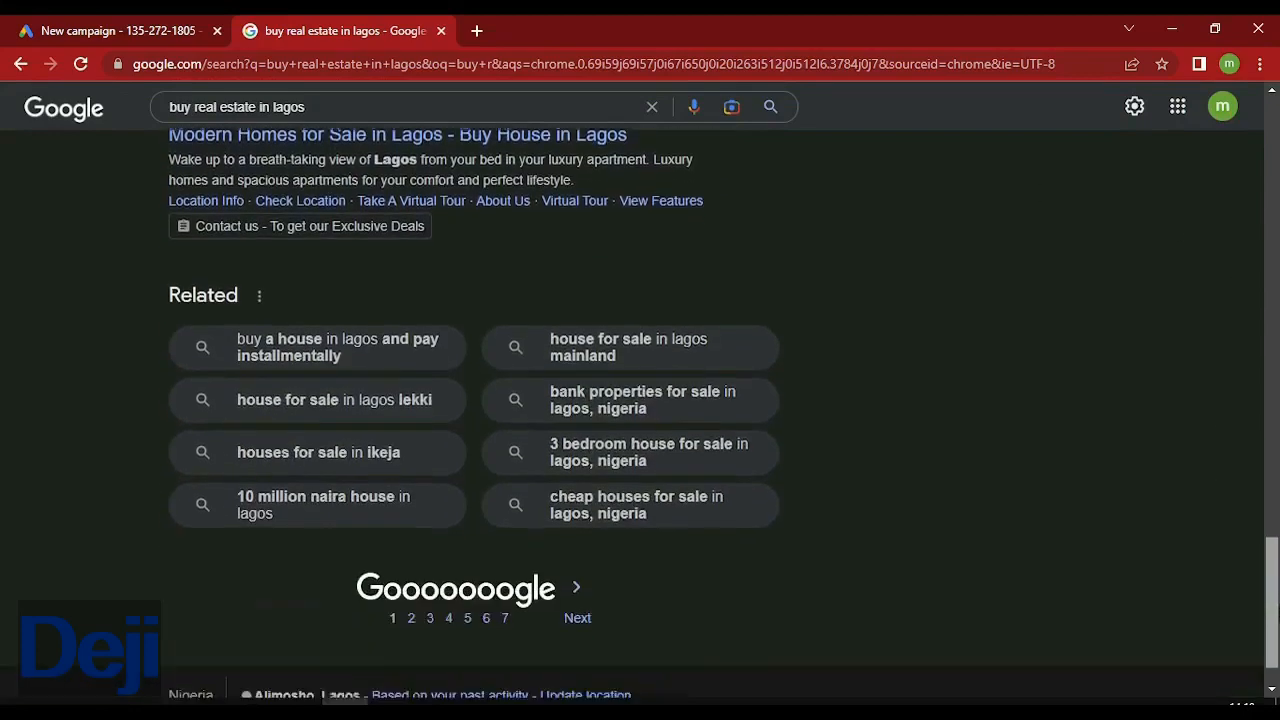
scroll(1270, 530, "up", 3)
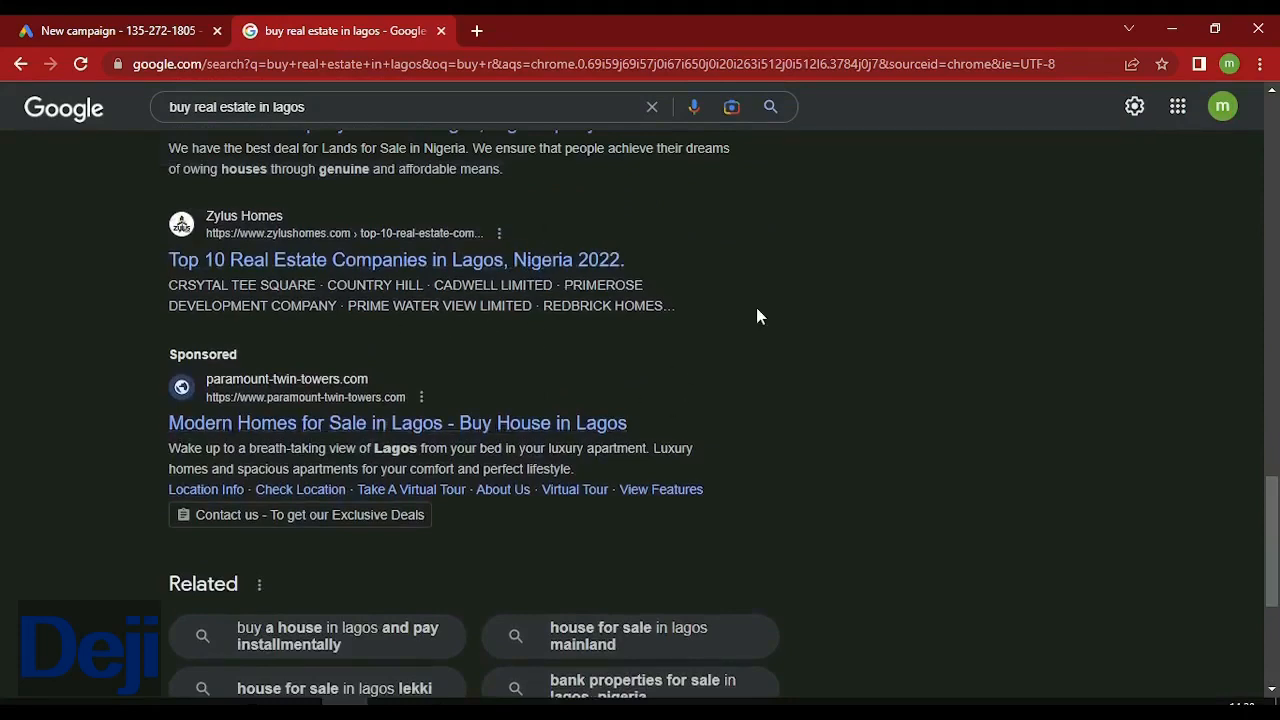
scroll(1275, 470, "up", 4)
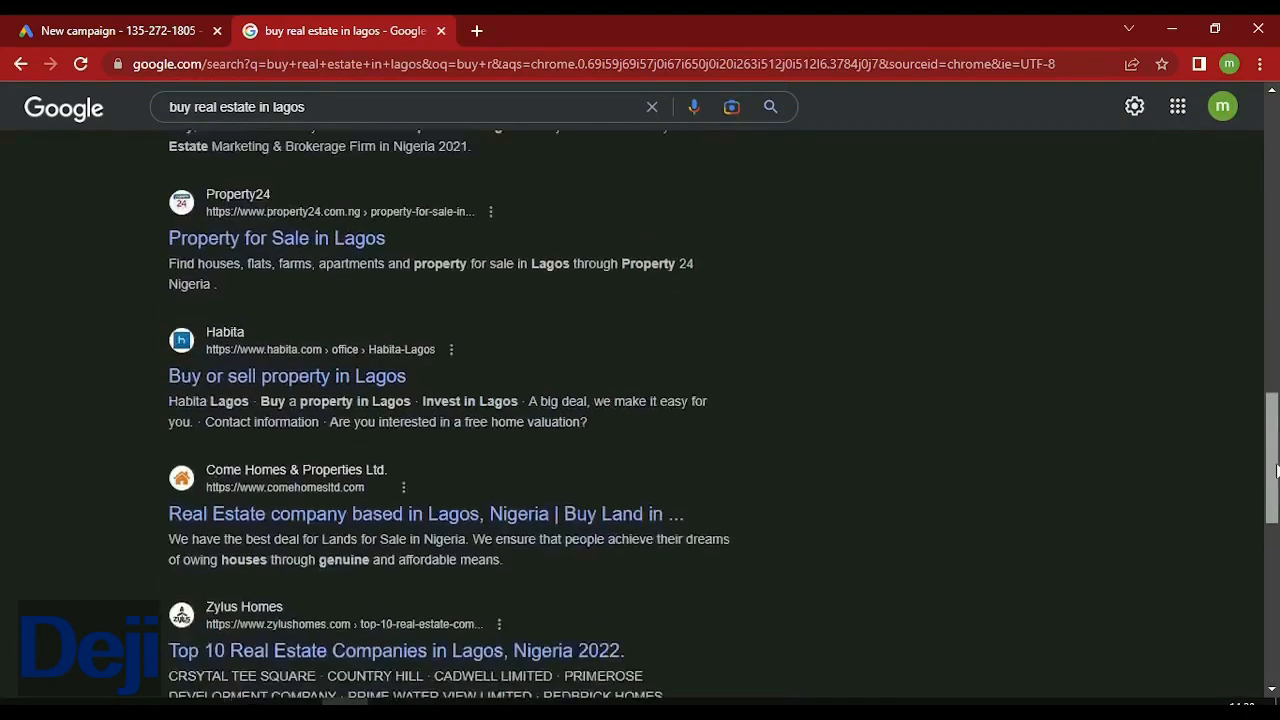
scroll(1270, 475, "down", 4)
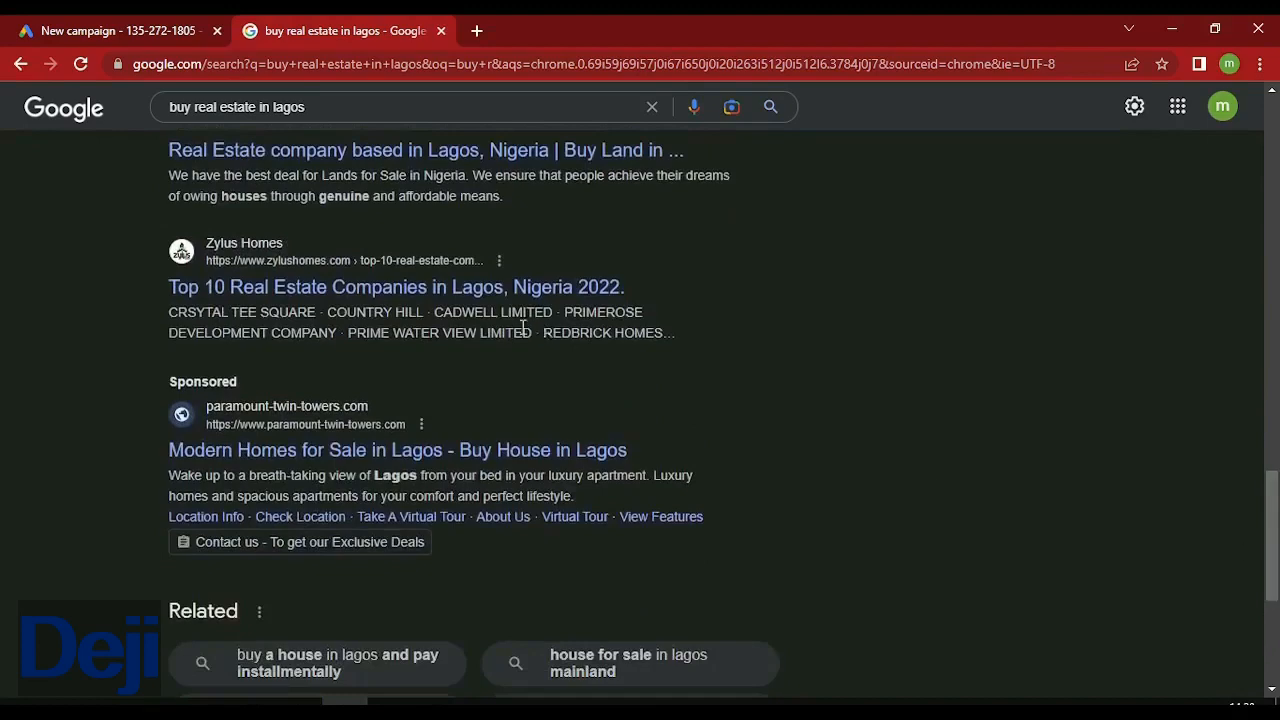
left_click(112, 30)
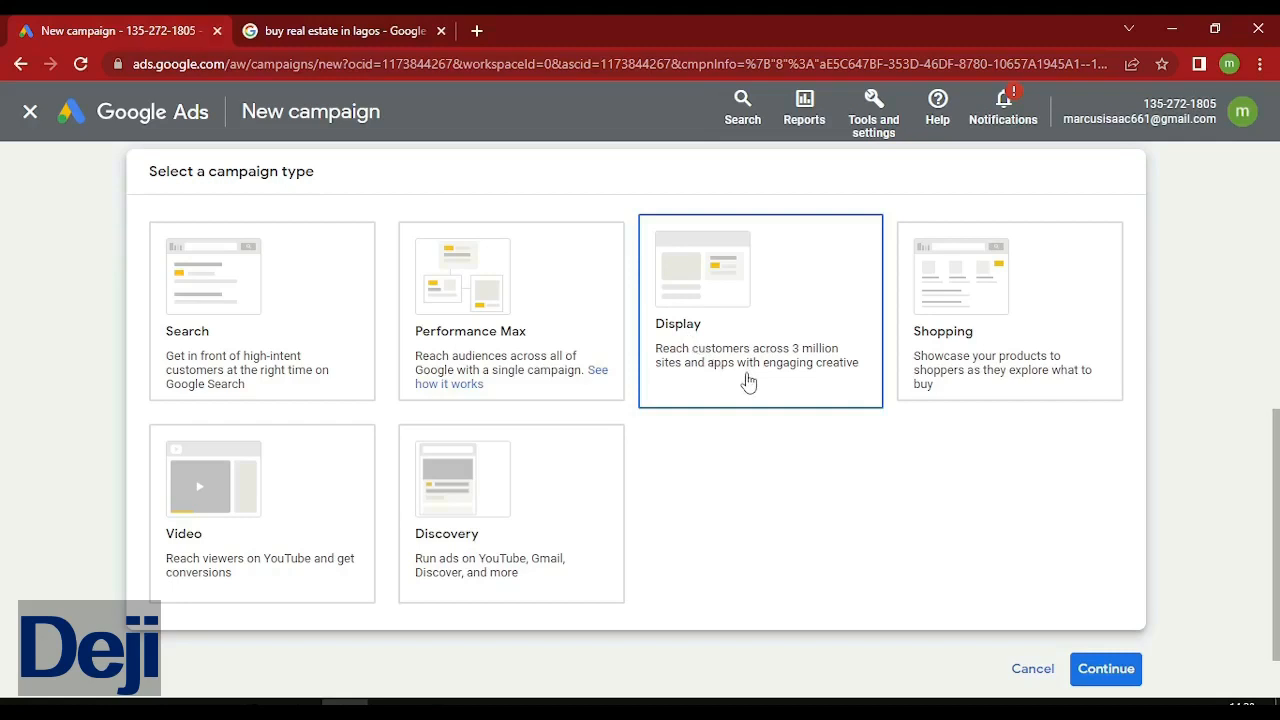
Select the Shopping campaign type, then move to another Chrome window's blank new tab.
left_click(918, 360)
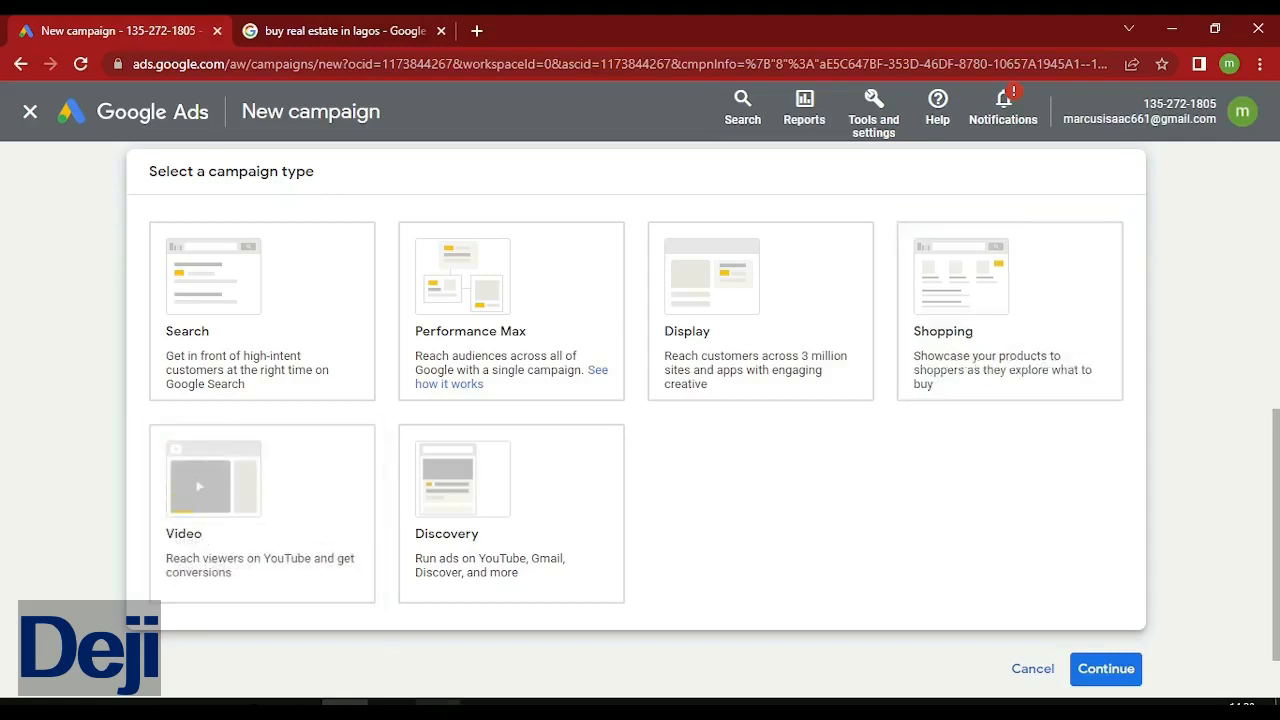
left_click(437, 703)
left_click(257, 64)
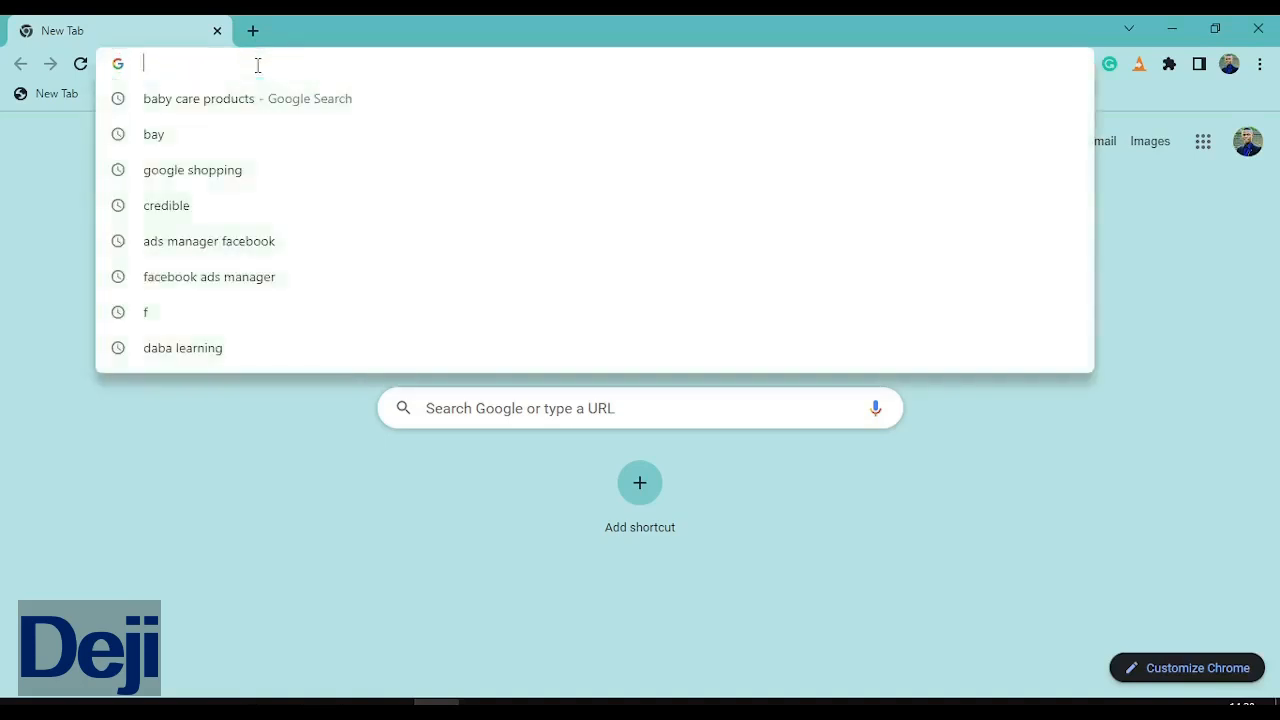
Search Google for 'skin care products' and view its Shopping results.
type("body")
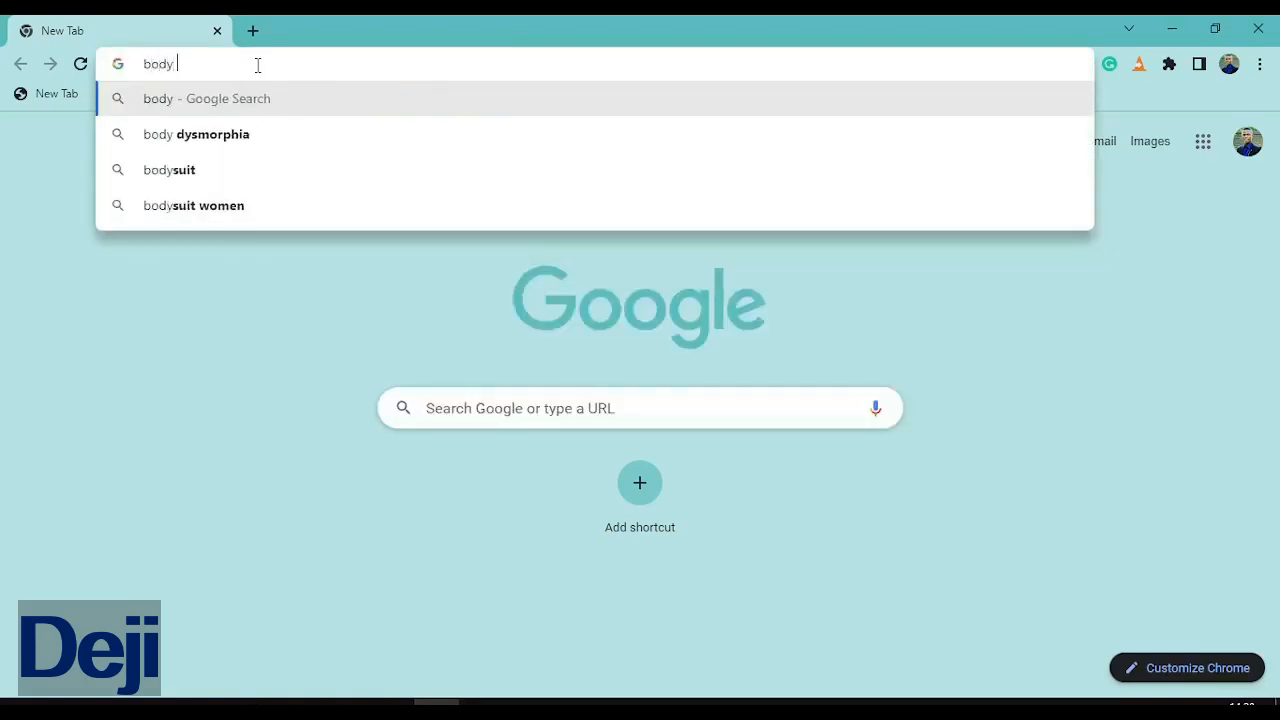
type(" care")
key("BackSpace")
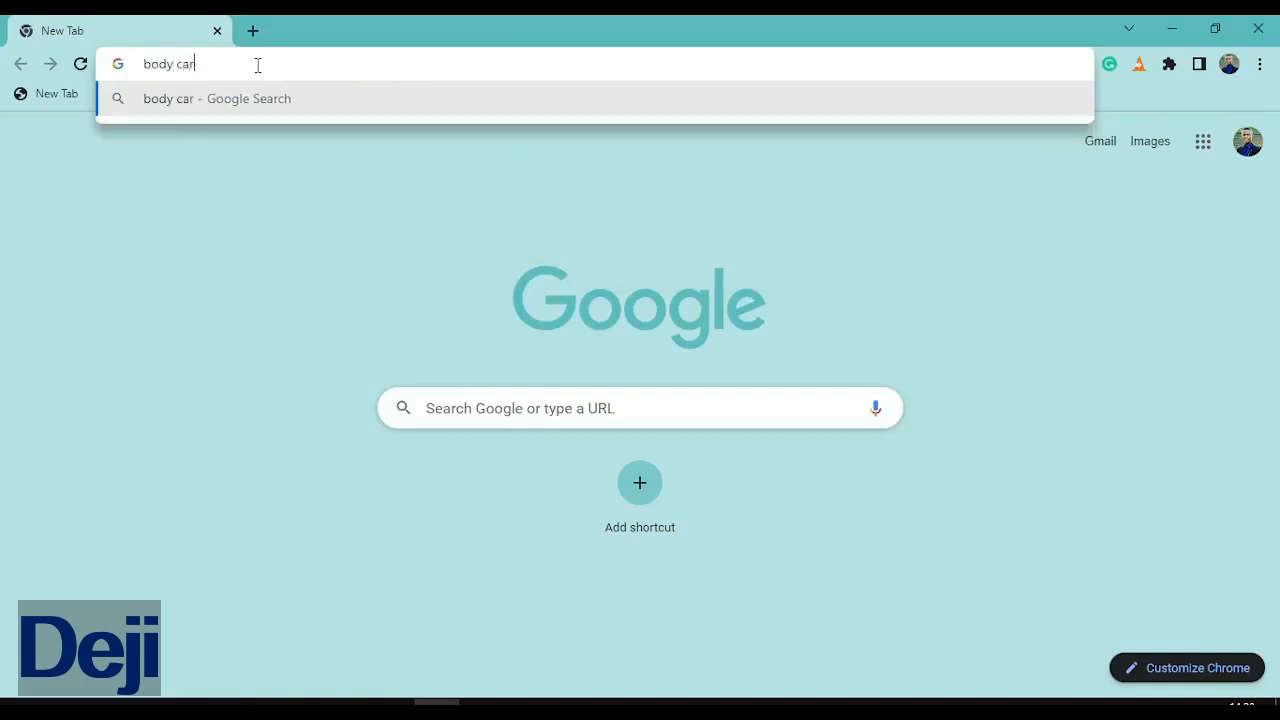
key("BackSpace")
key("BackSpace")
key("BackSpace")
key("BackSpace")
key("BackSpace")
key("BackSpace")
key("BackSpace")
key("BackSpace")
type("sk")
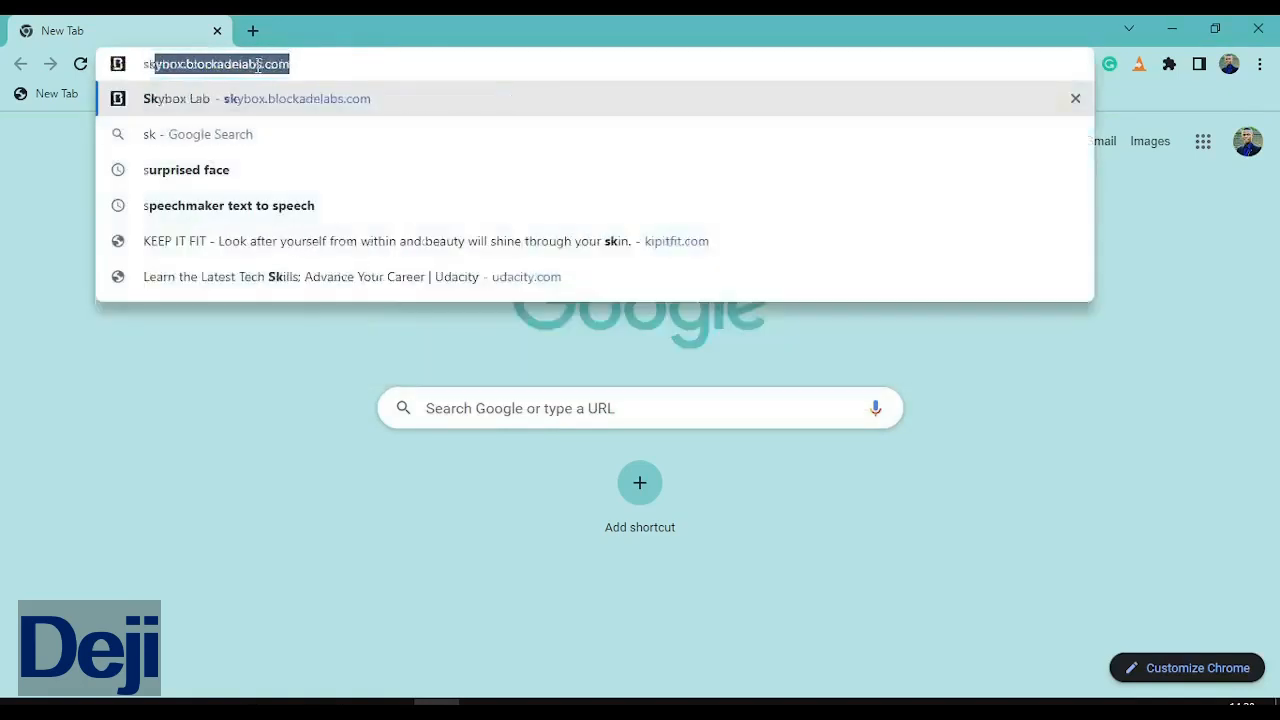
type("in c")
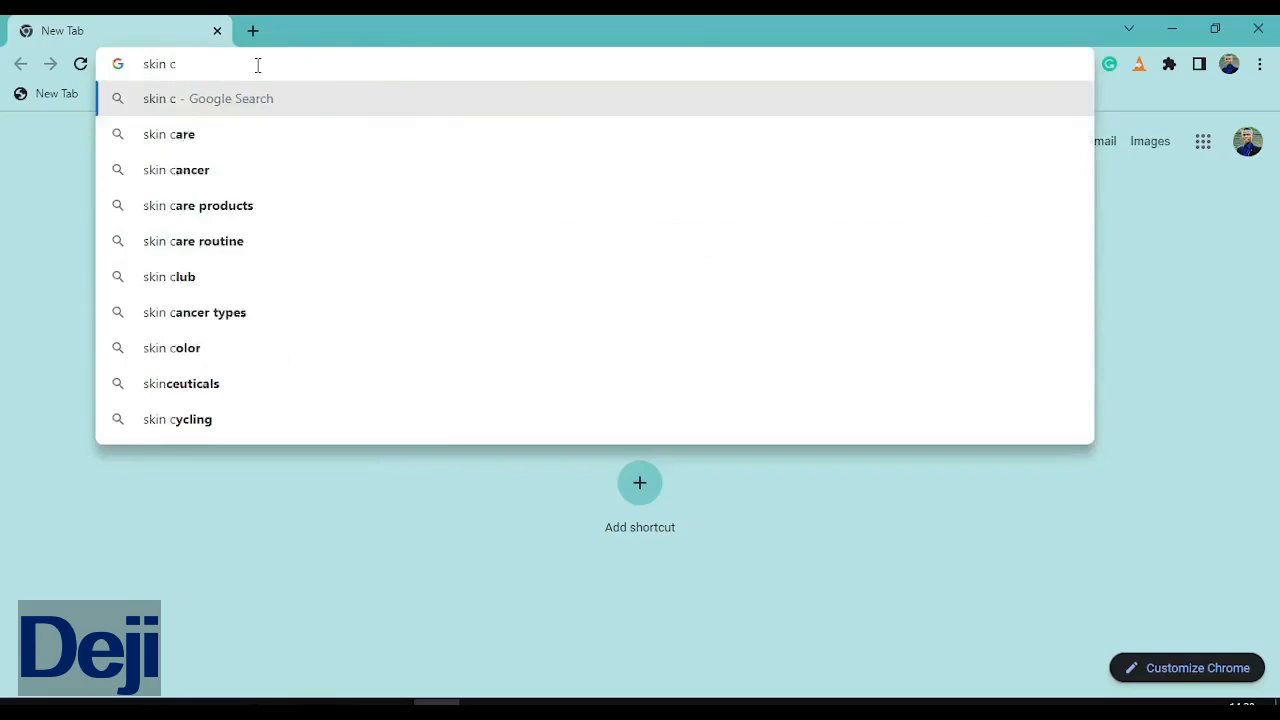
key("Down")
key("Down")
key("Down")
key("Return")
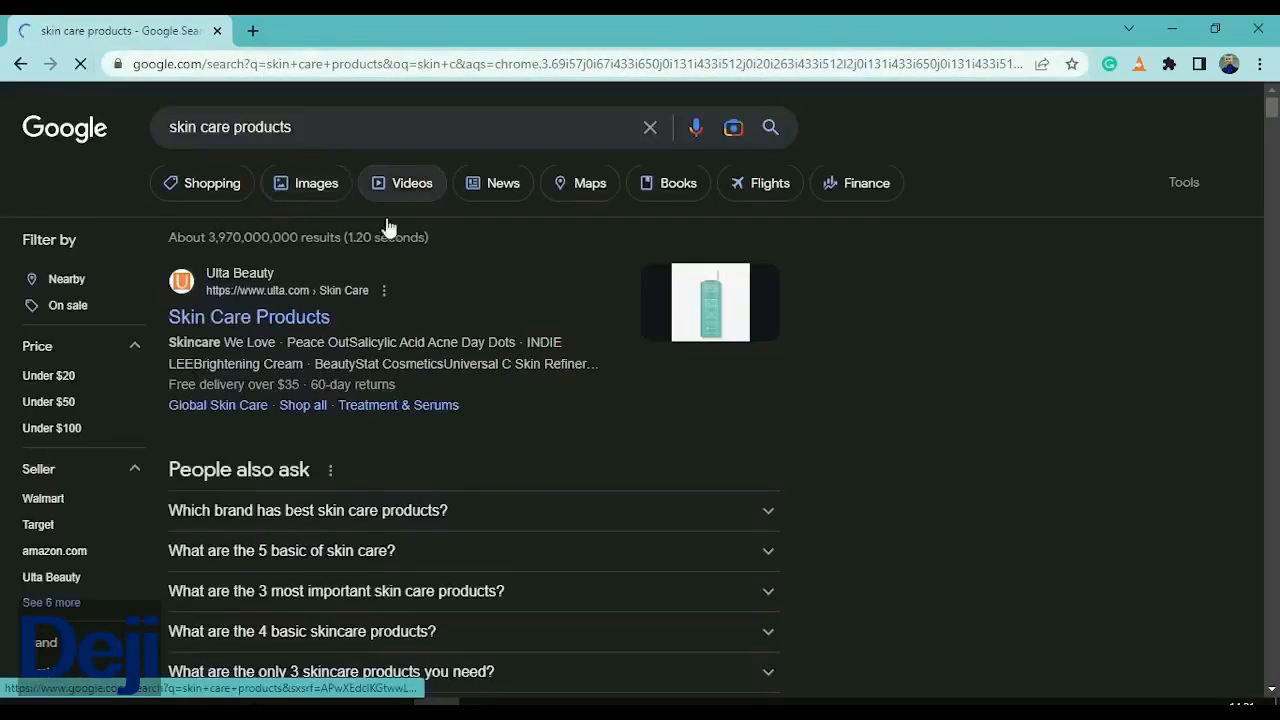
left_click(213, 196)
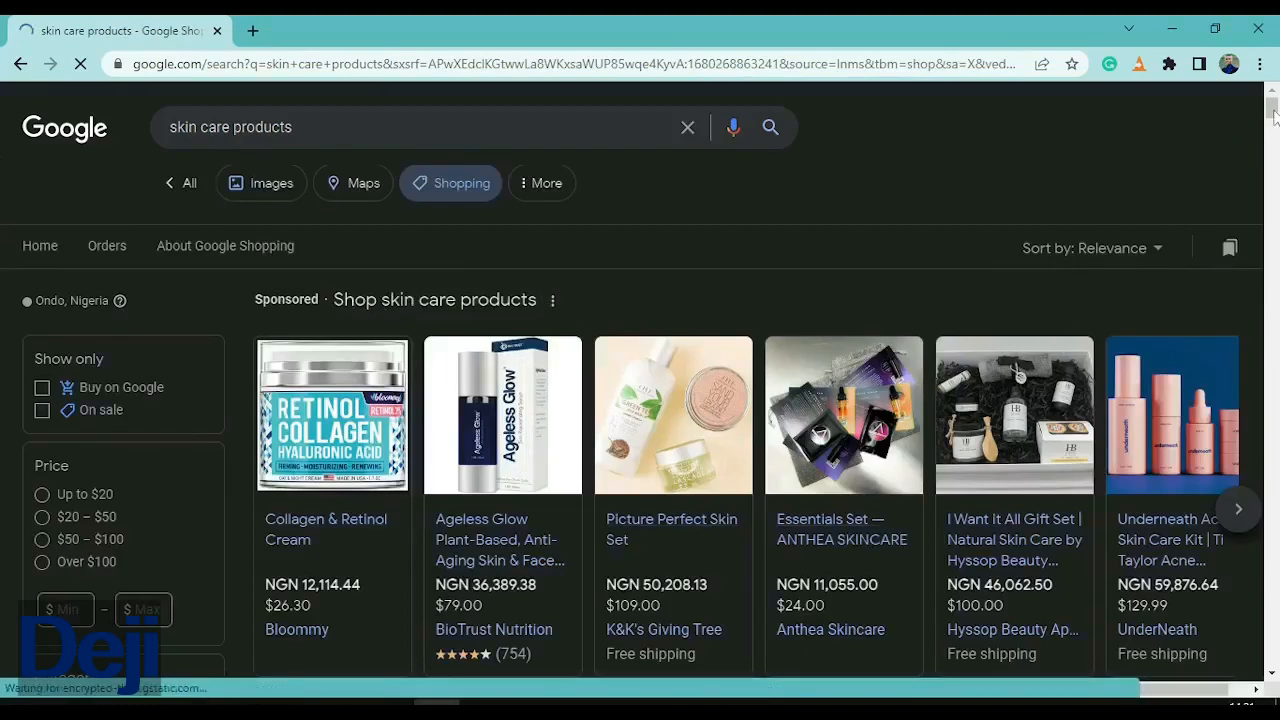
mouse_move(1274, 111)
left_mouse_down()
mouse_move(1274, 147)
mouse_move(1271, 106)
left_mouse_up()
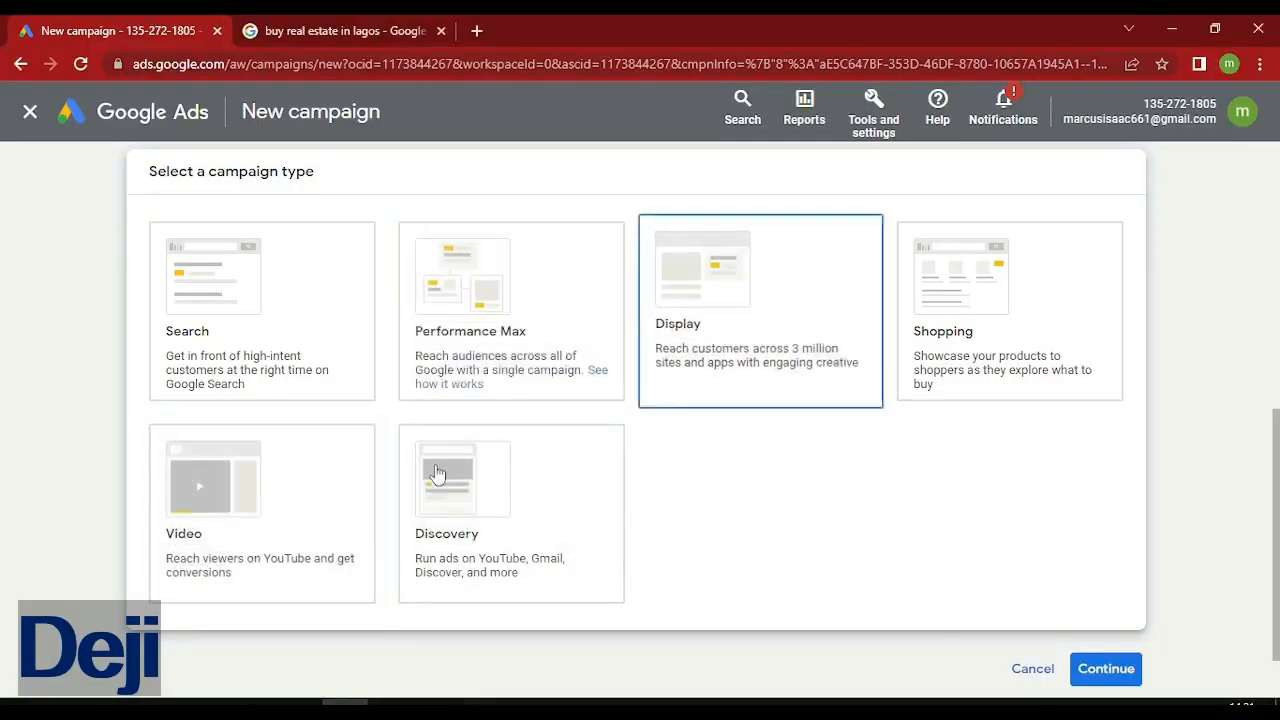
Choose the Display campaign type and continue to the website and campaign name fields.
left_click(205, 515)
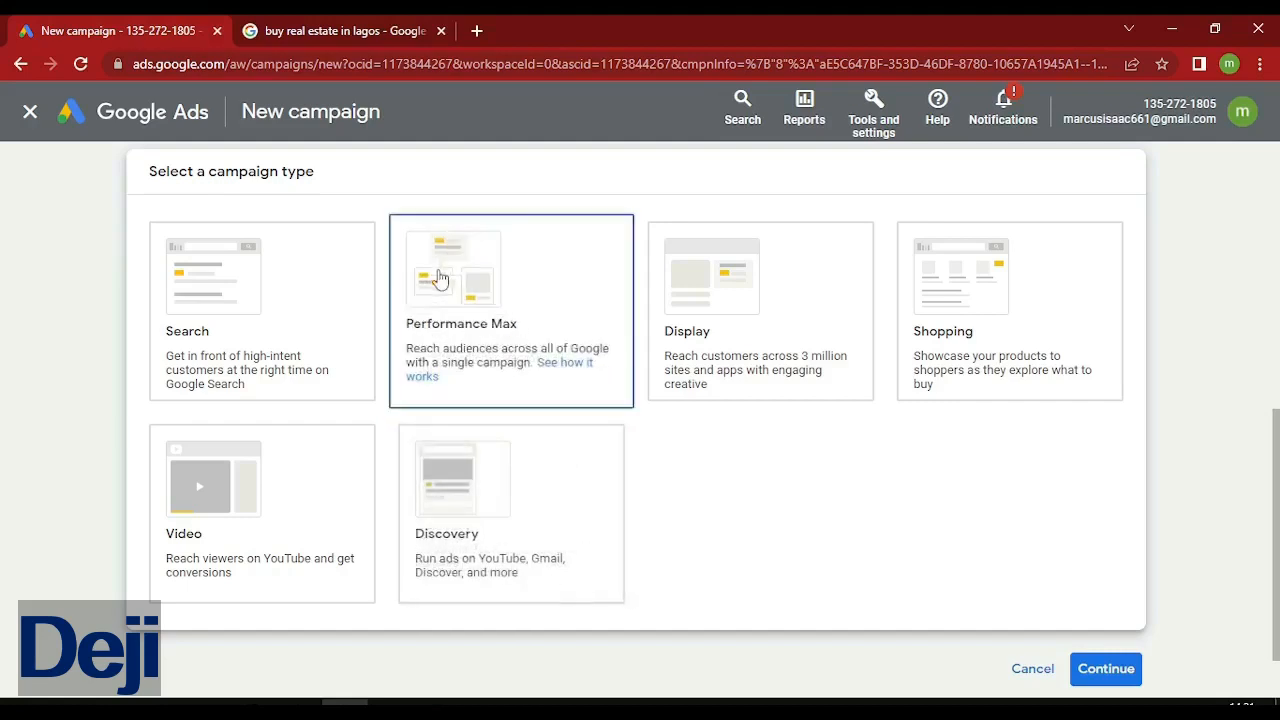
left_click(724, 331)
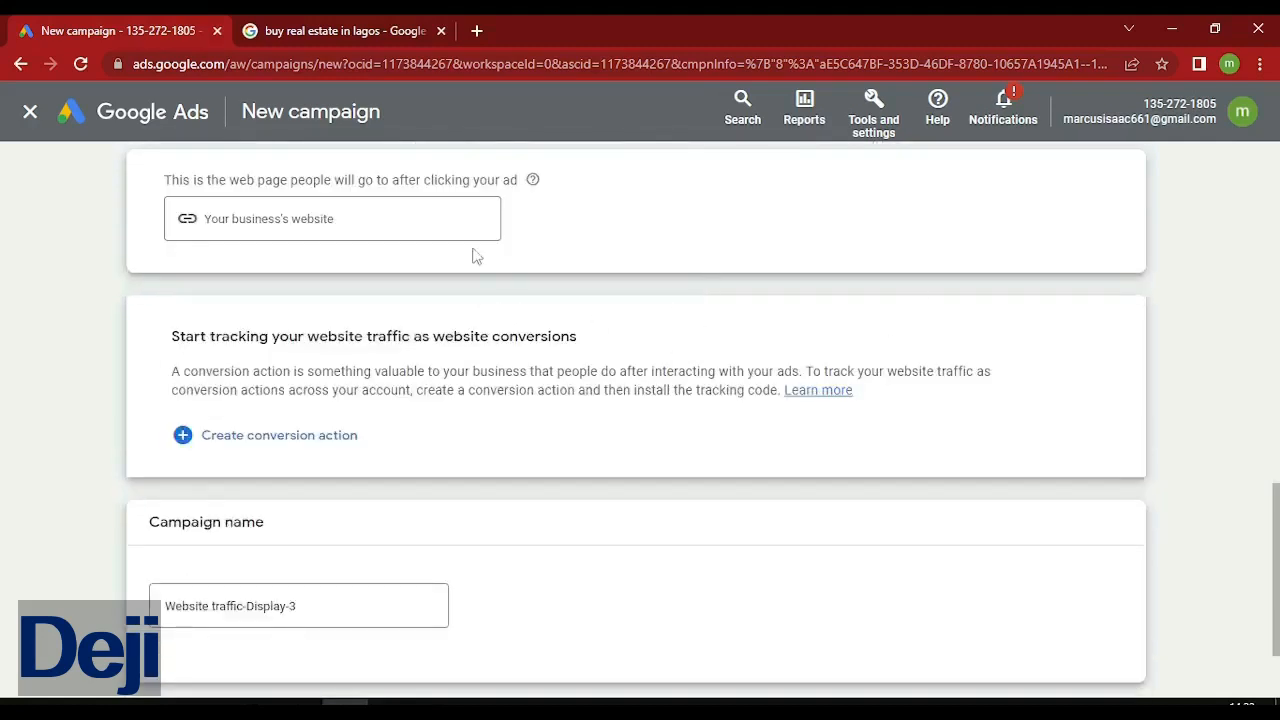
Enter 'justforexample.com' as the campaign's business website.
left_click(330, 218)
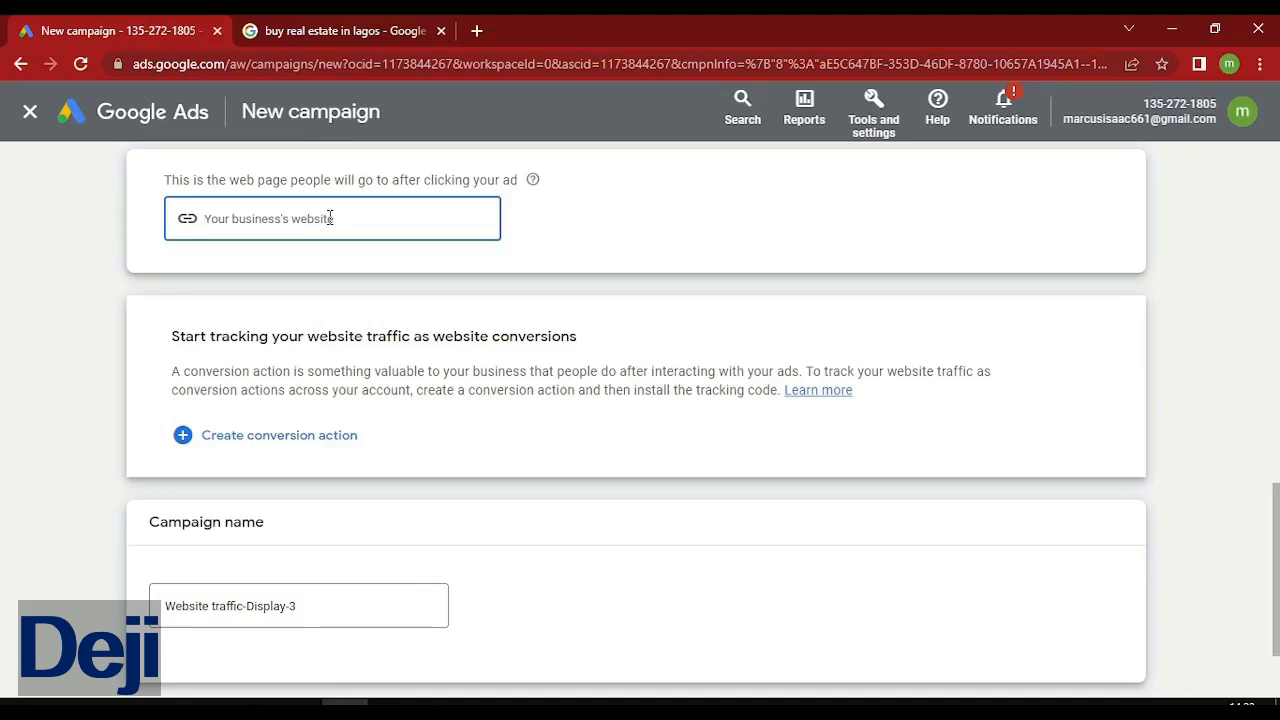
type("justforexample.com")
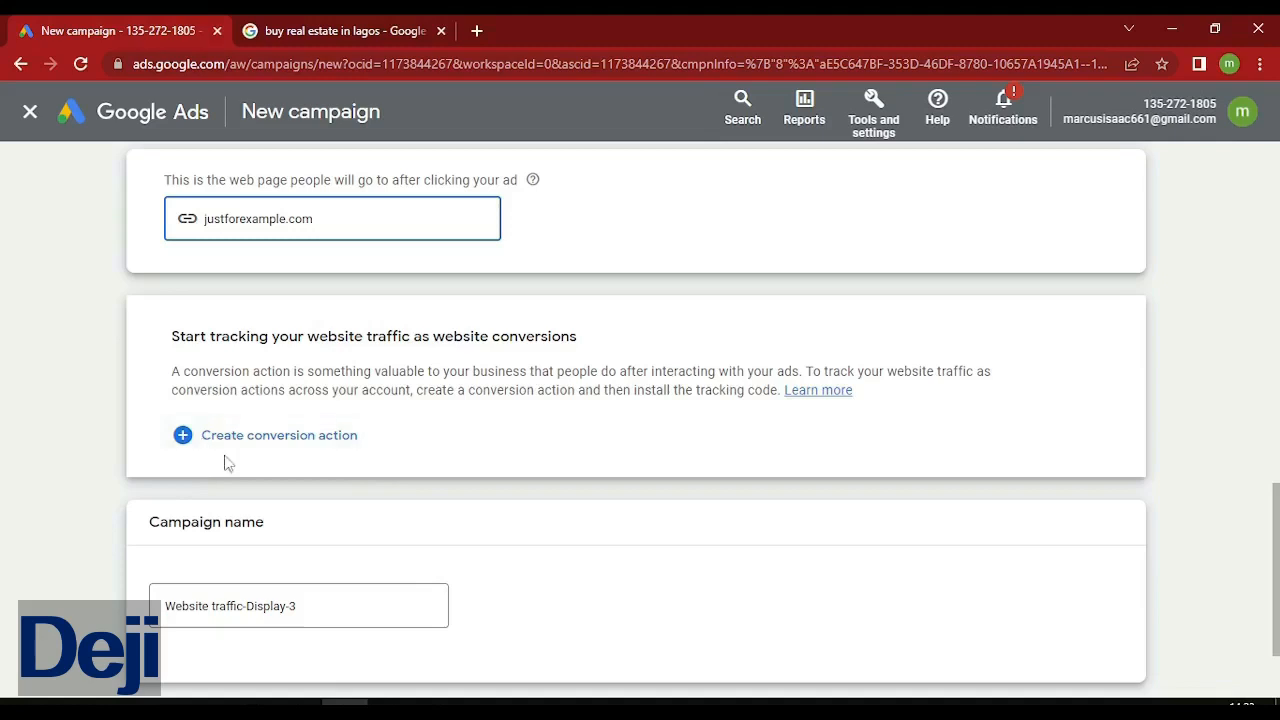
Rename the campaign from 'Website traffic-Display-3' to 'Website traffic' and continue.
left_click(311, 607)
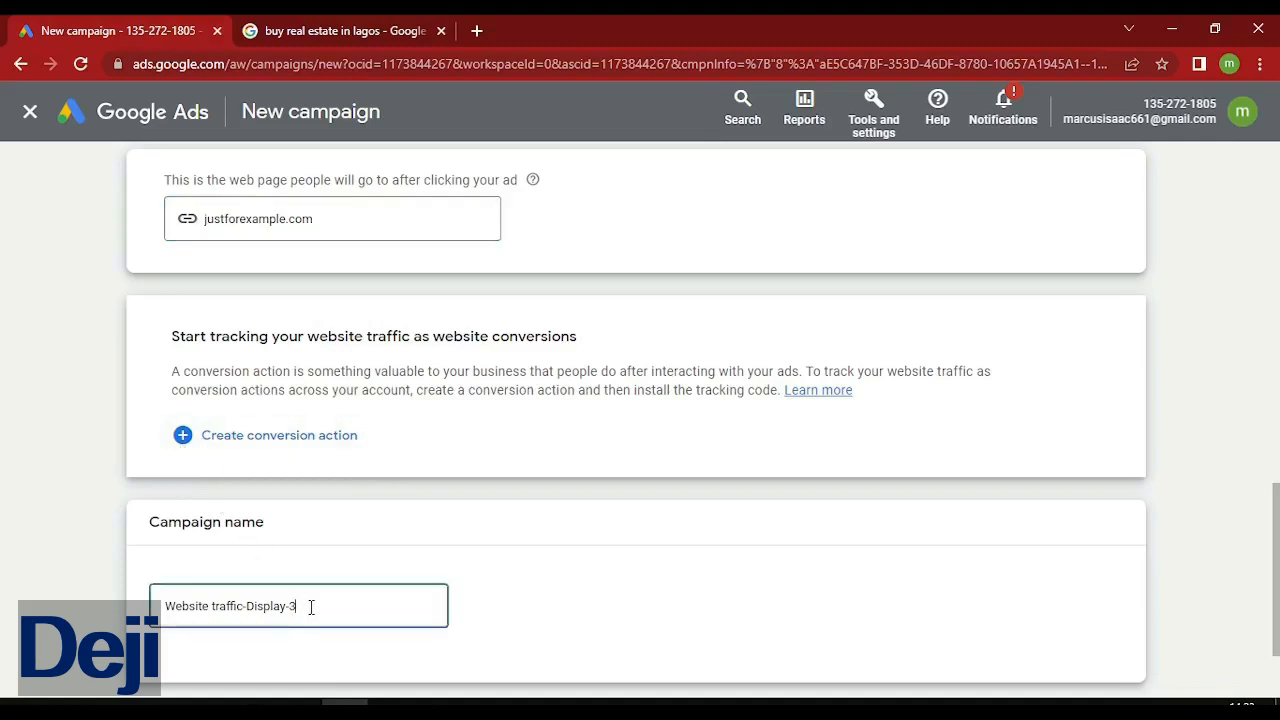
left_click_drag(311, 607, 247, 612)
key("BackSpace")
key("BackSpace")
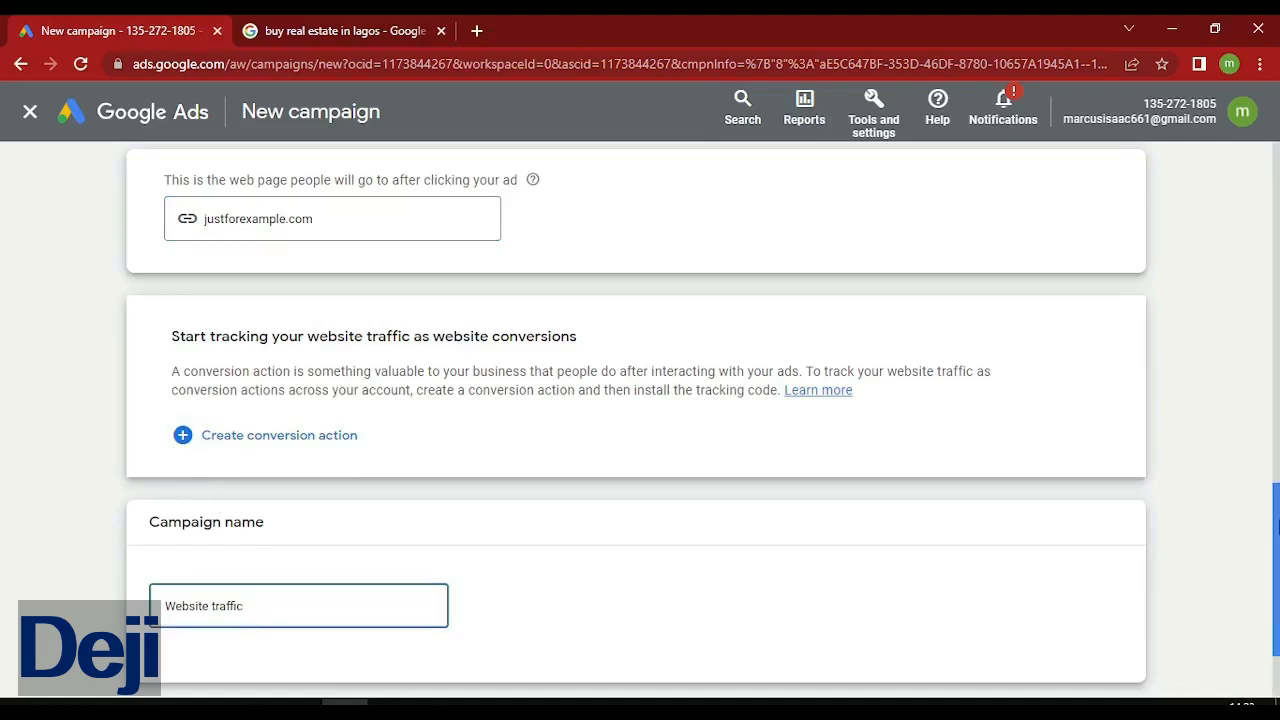
scroll(1277, 572, "down", 2)
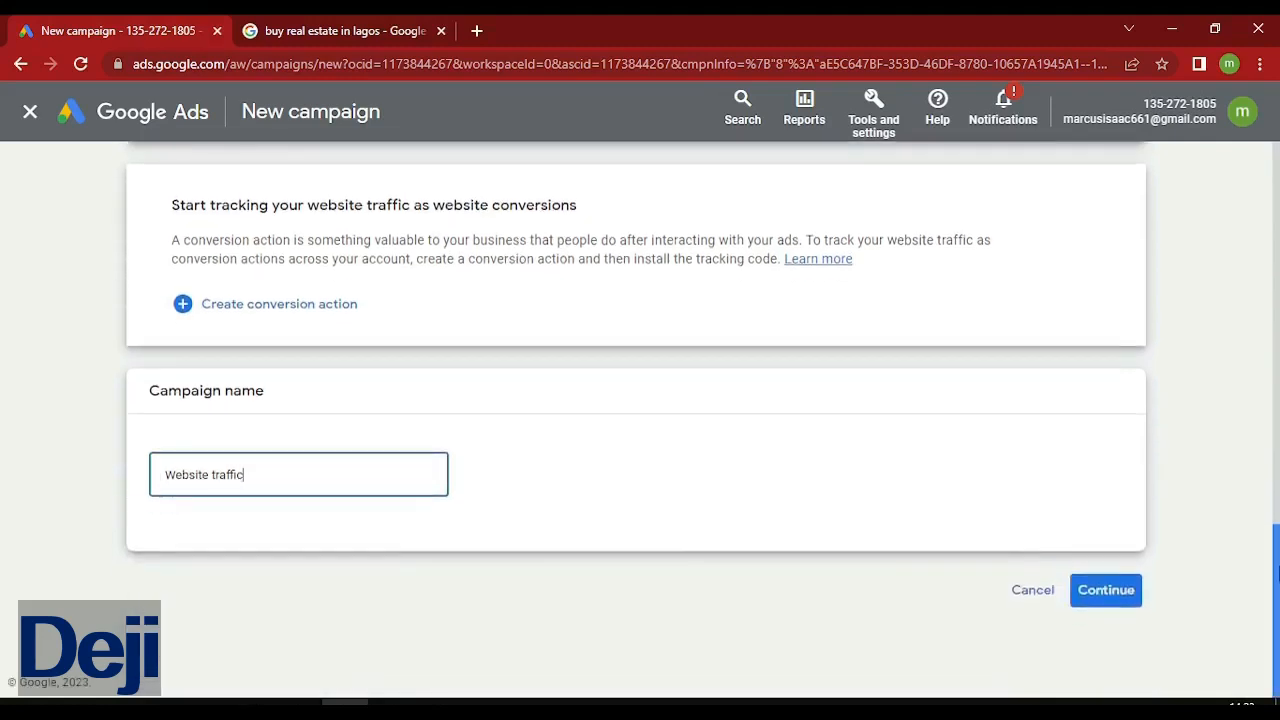
left_click(1093, 596)
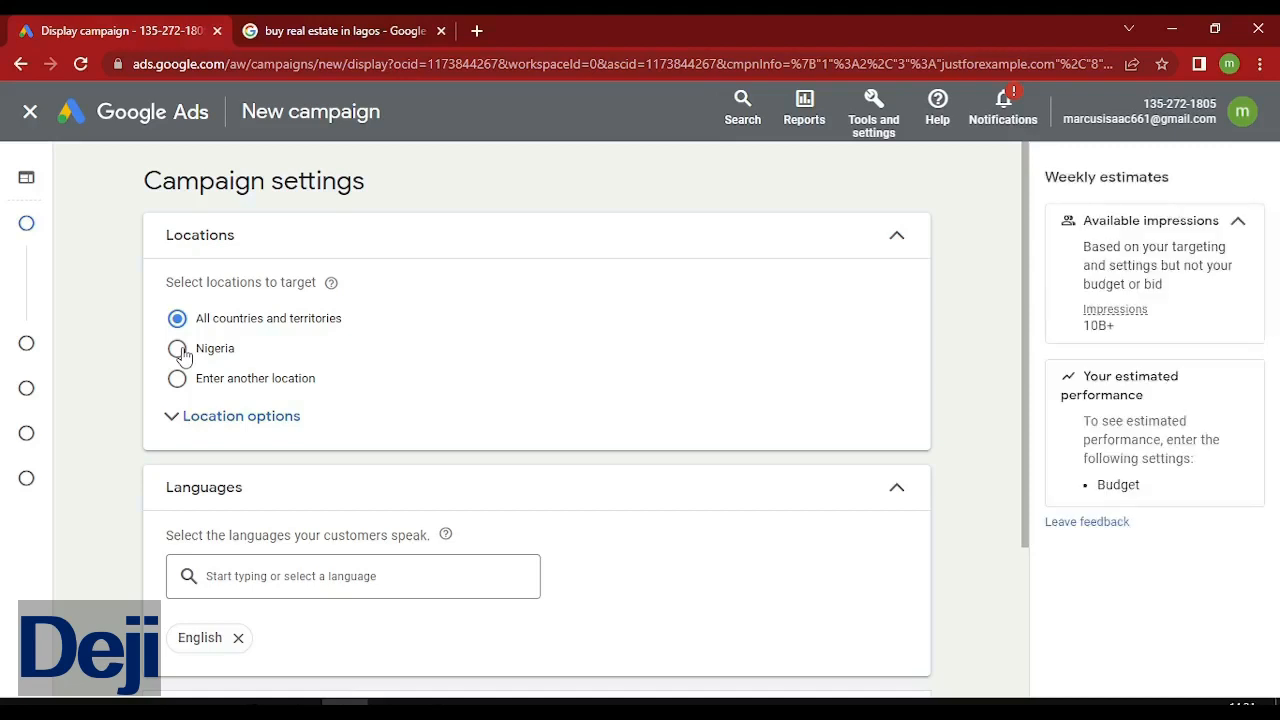
Change location targeting from all countries to entering specific locations.
left_click(194, 422)
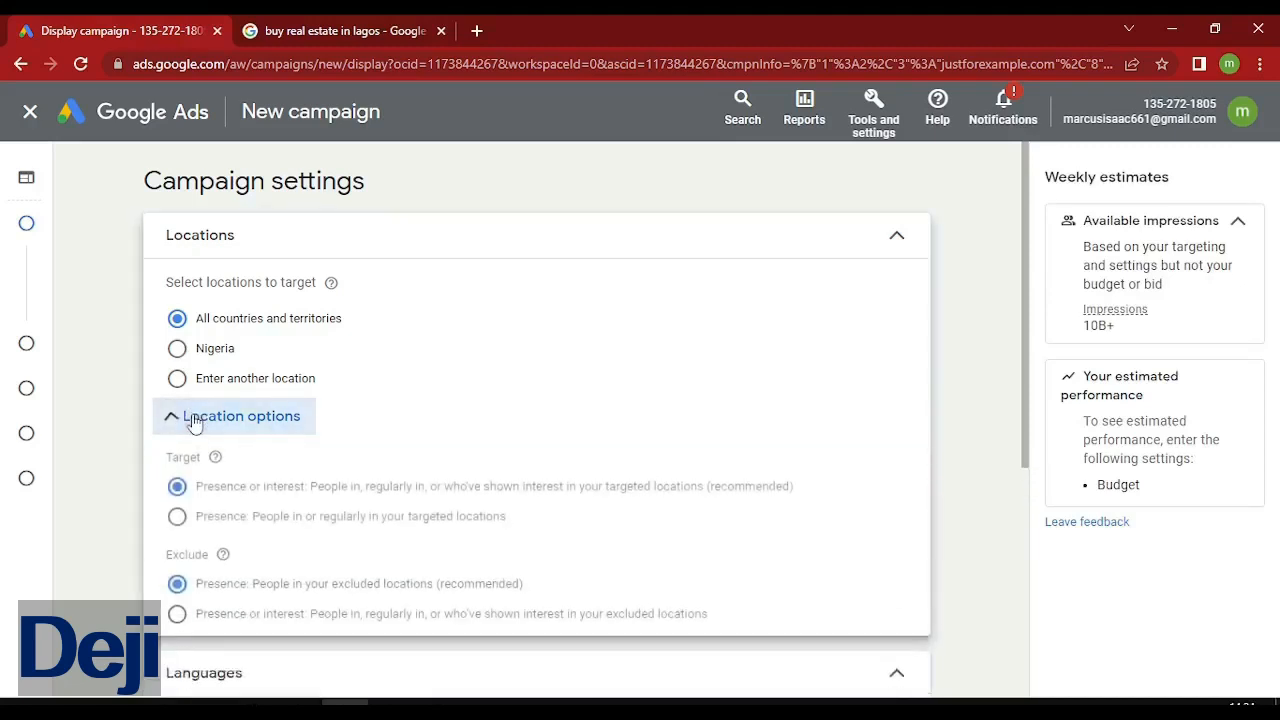
left_click(194, 356)
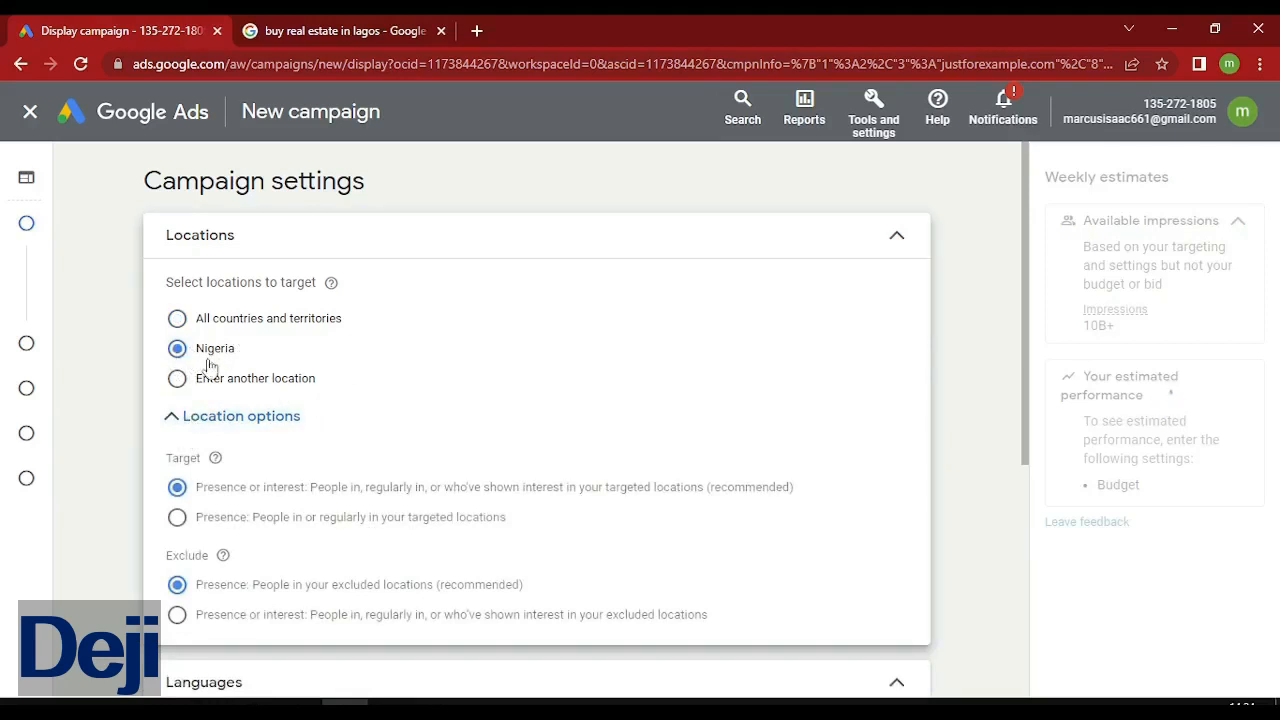
left_click(179, 379)
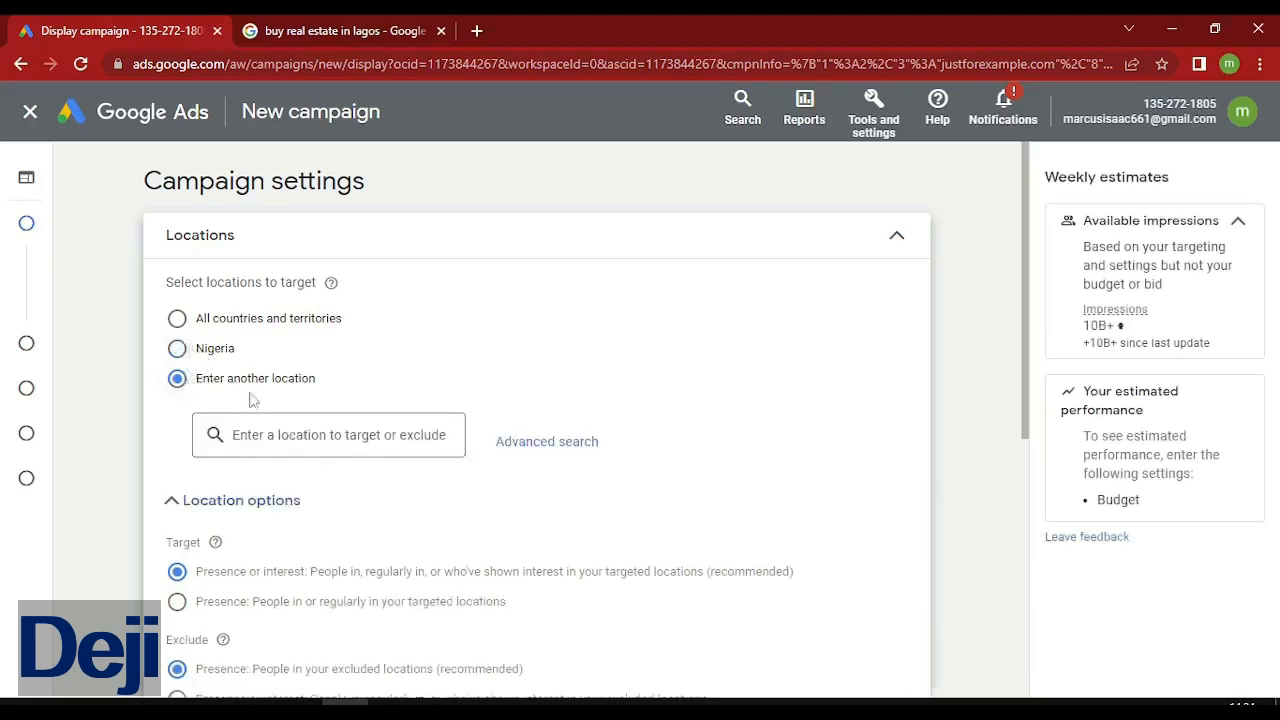
left_click(178, 349)
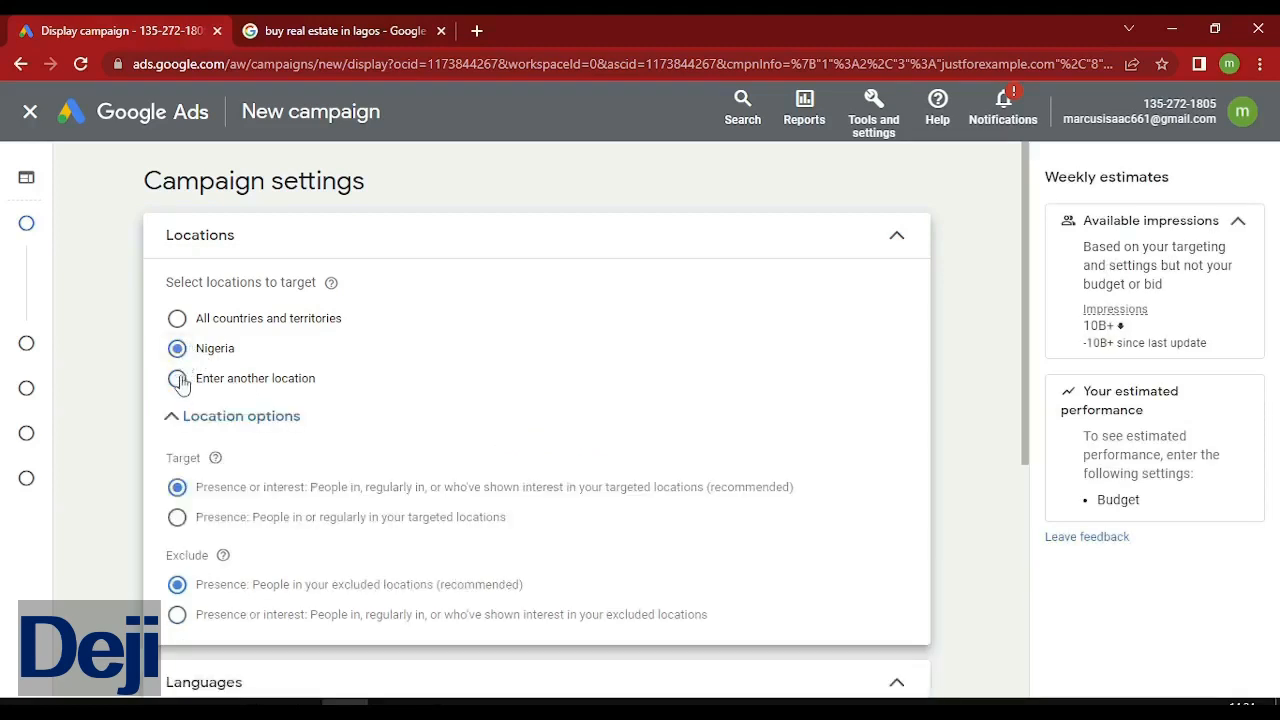
left_click(178, 379)
Target Lekki, Lagos and Epe, Lagos as campaign locations.
left_click(285, 452)
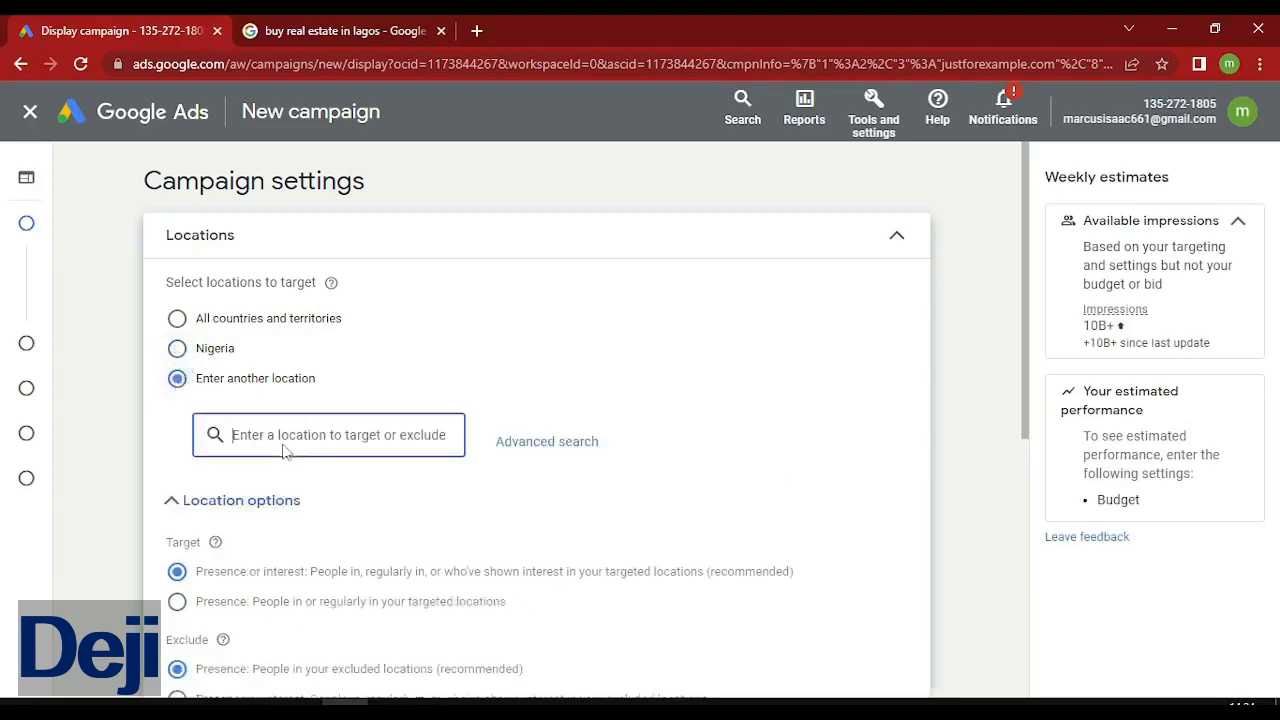
type("Ide")
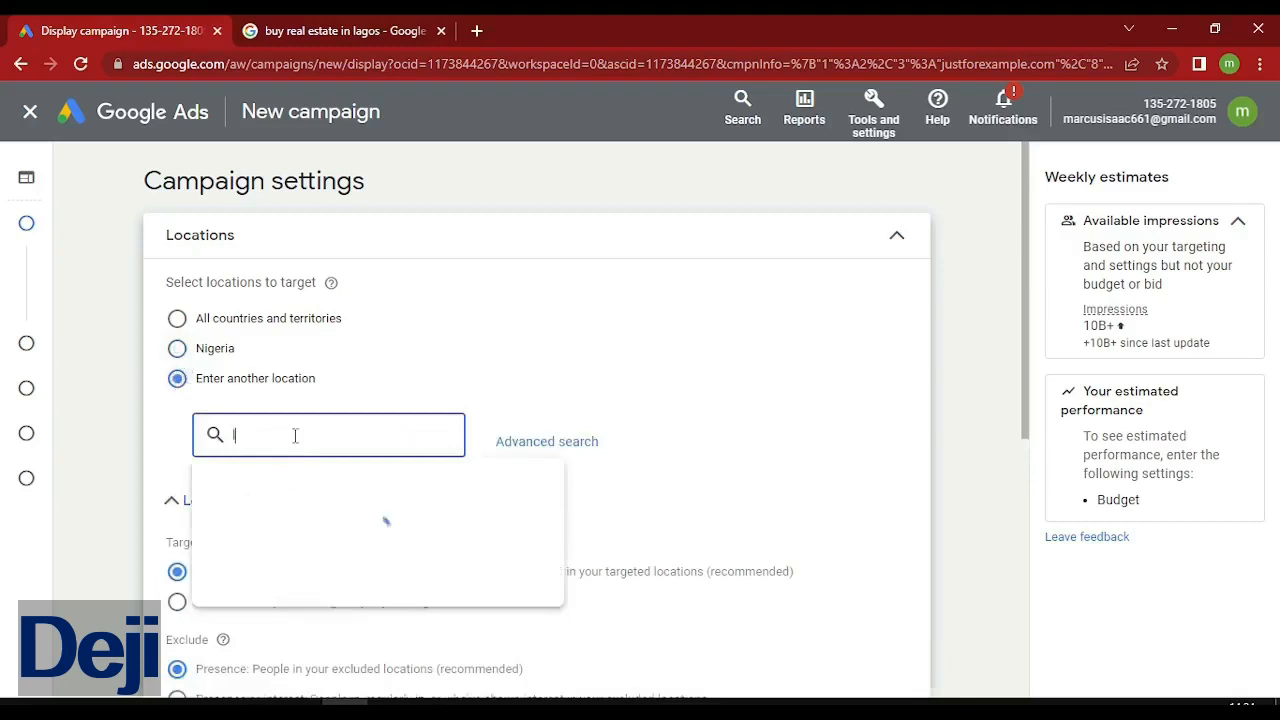
key("BackSpace")
key("BackSpace")
key("BackSpace")
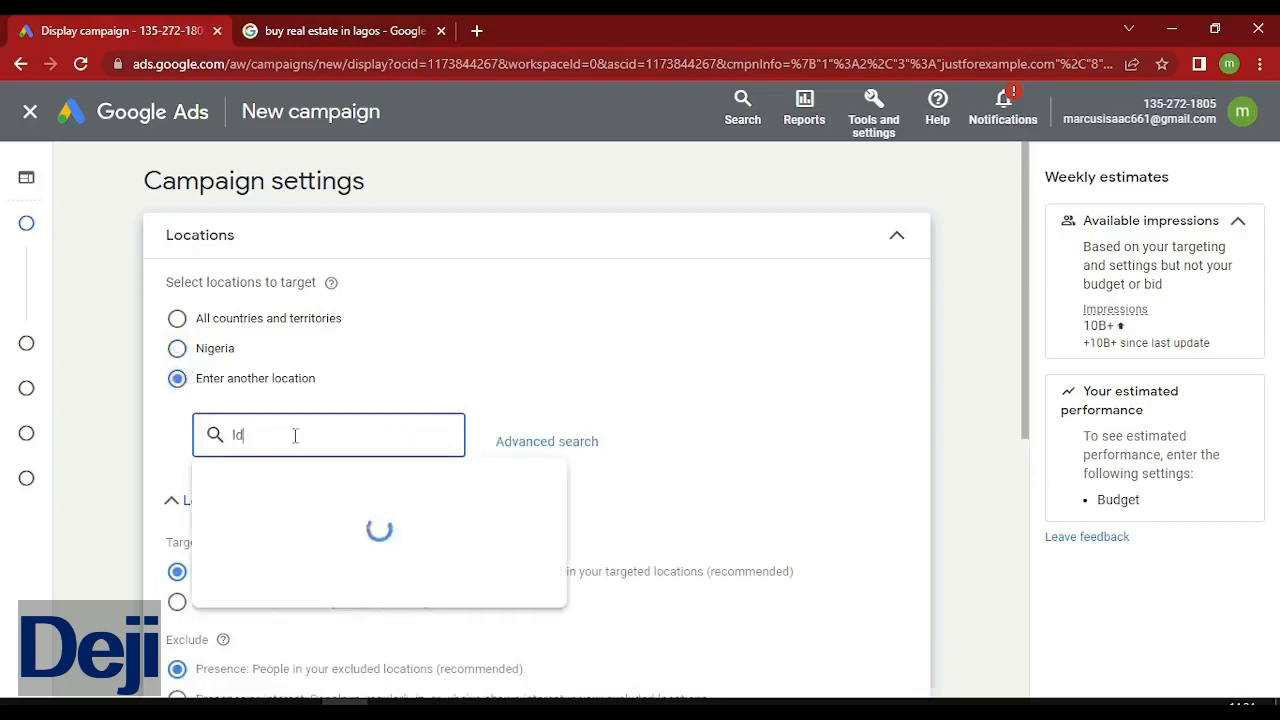
type("Ie")
type("kki")
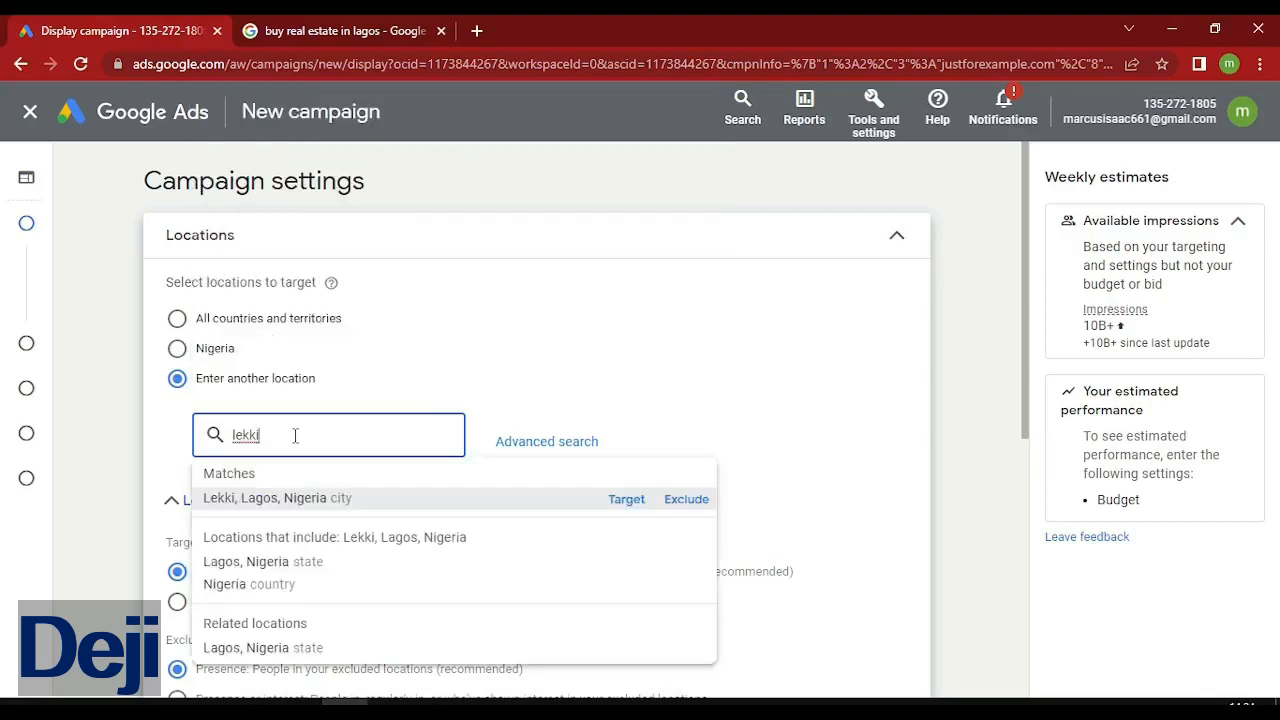
left_click(626, 499)
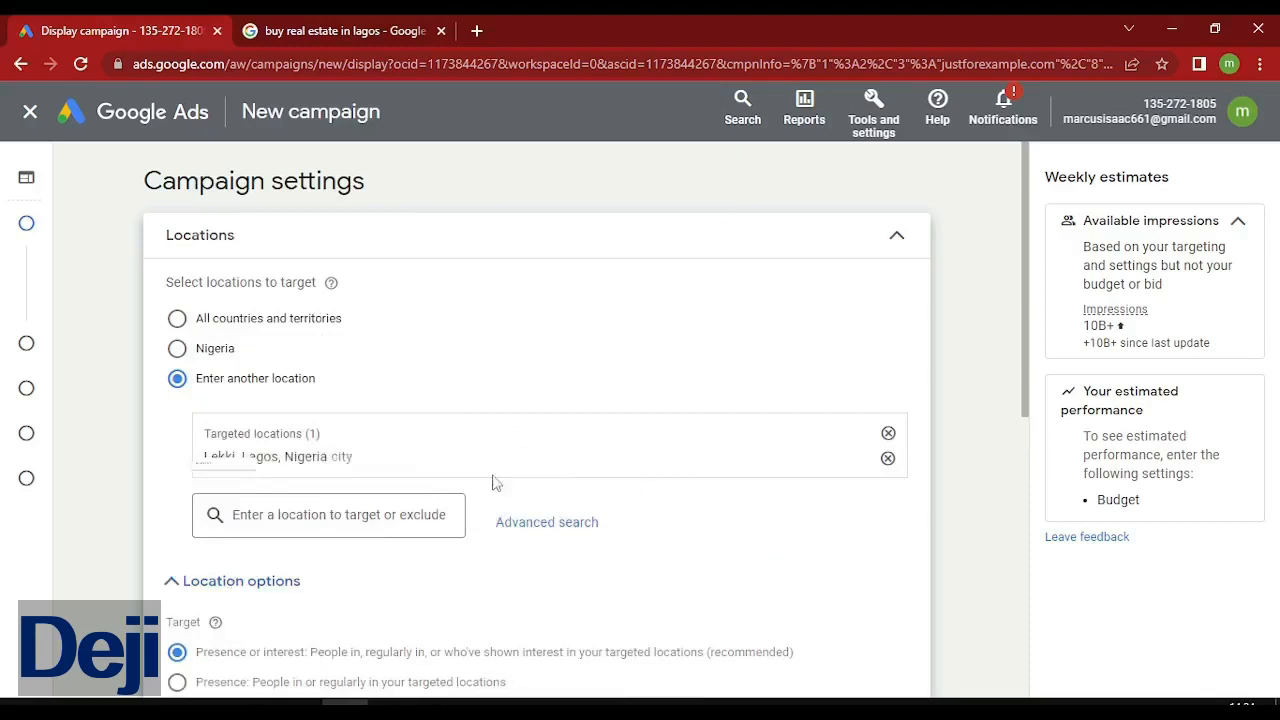
left_click(310, 513)
type("epe")
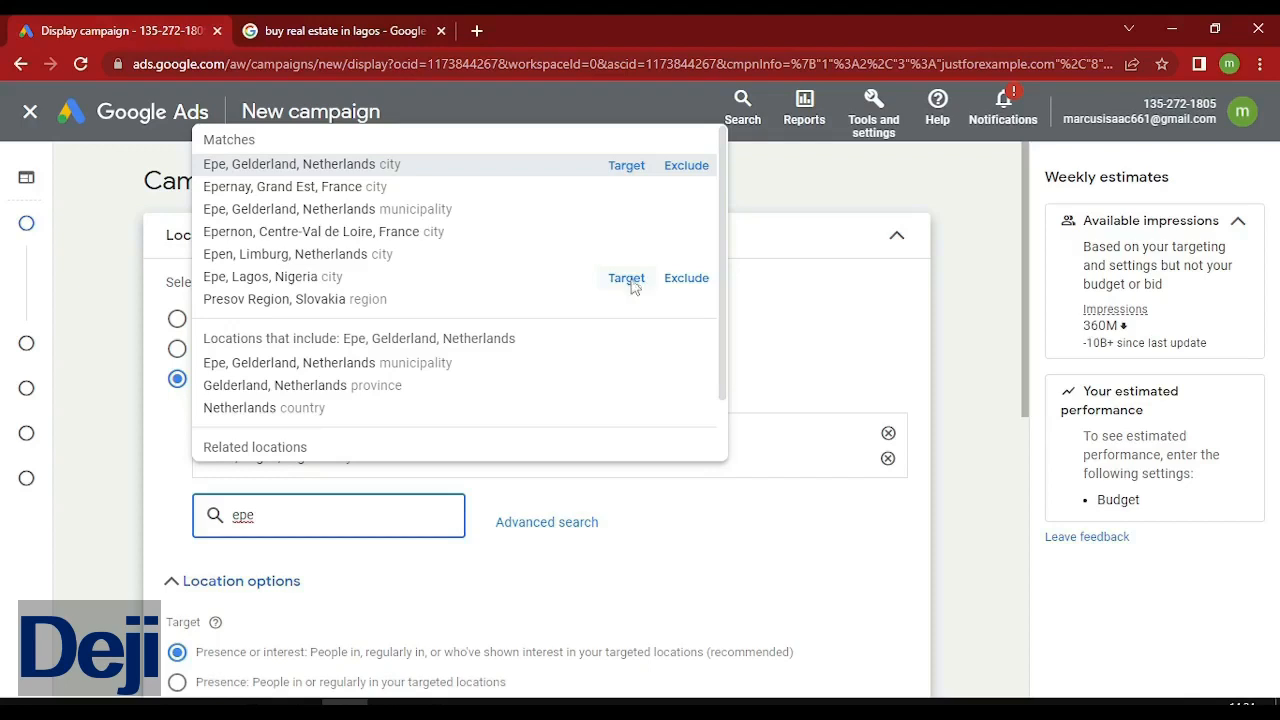
left_click(626, 279)
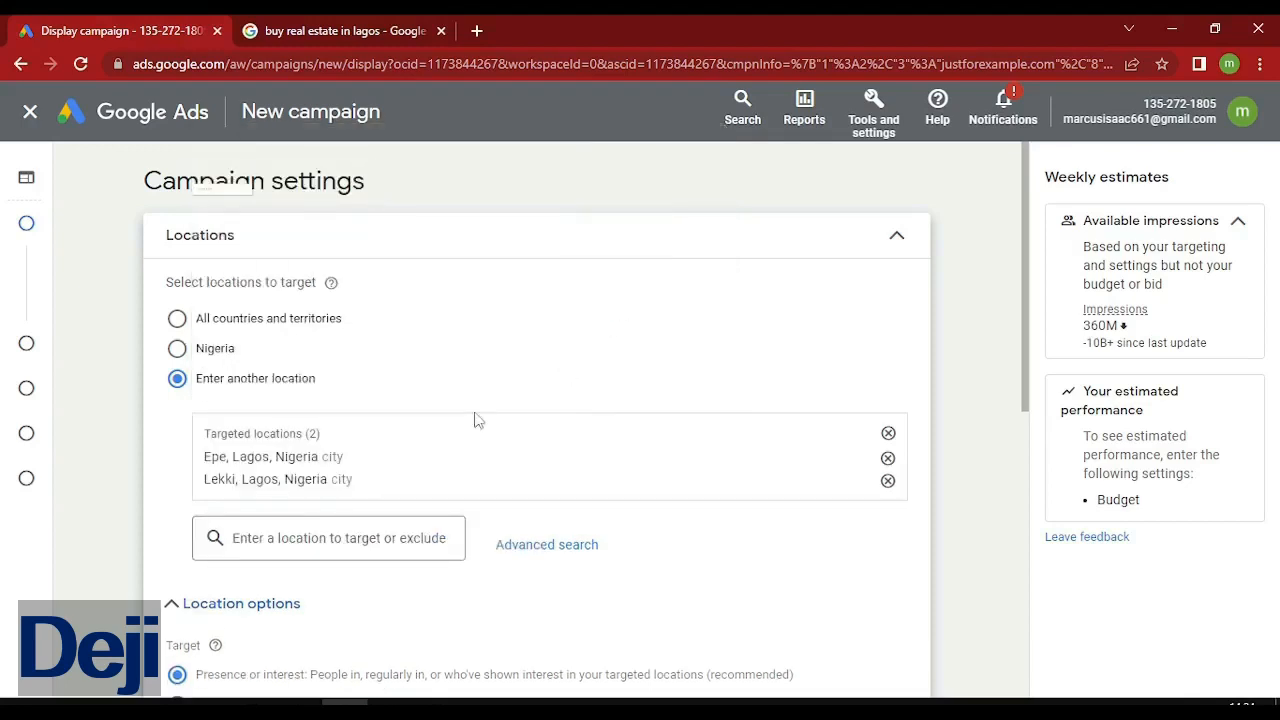
Add Ikeja, Lagos and Abuja to the targeted locations.
left_click(301, 540)
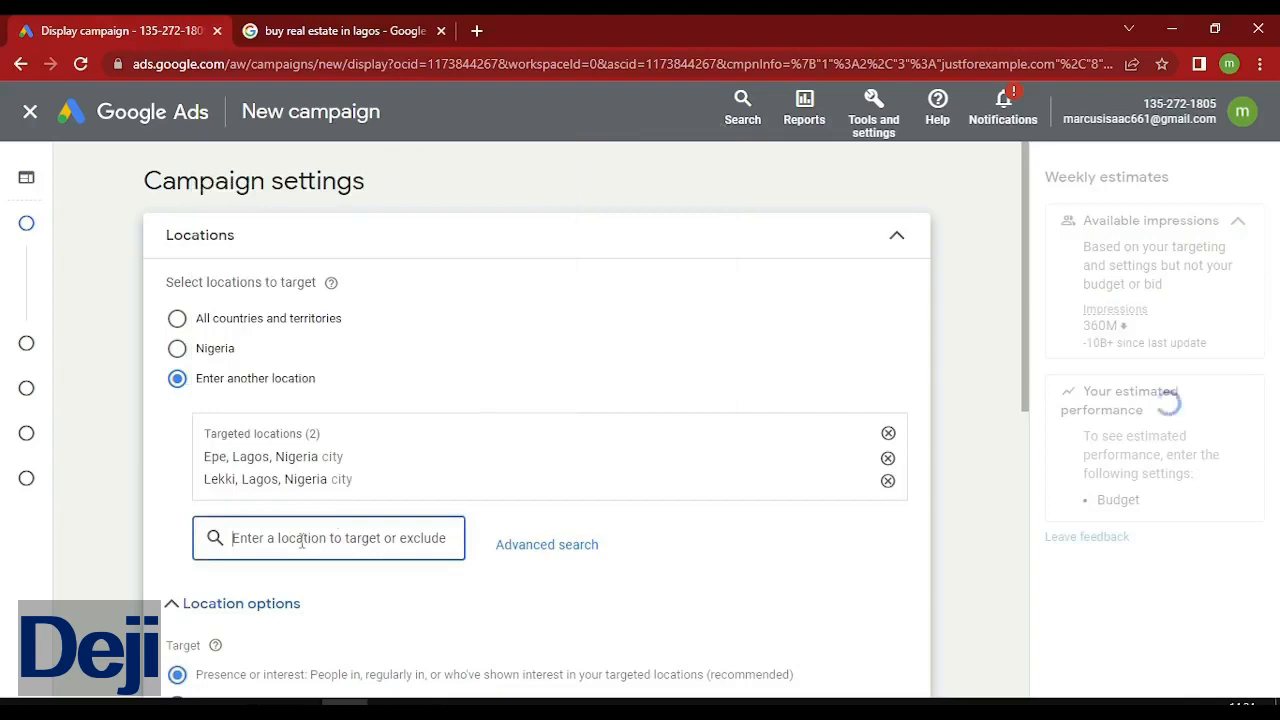
type("ikeja")
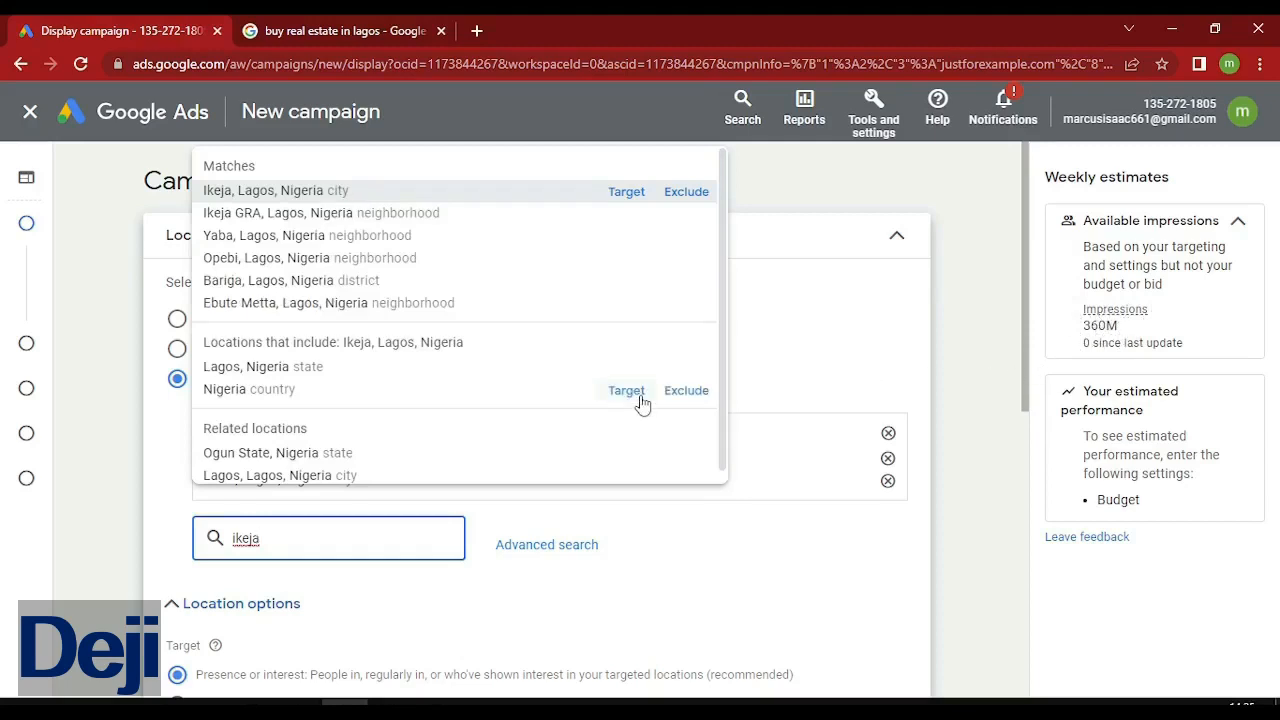
left_click(626, 192)
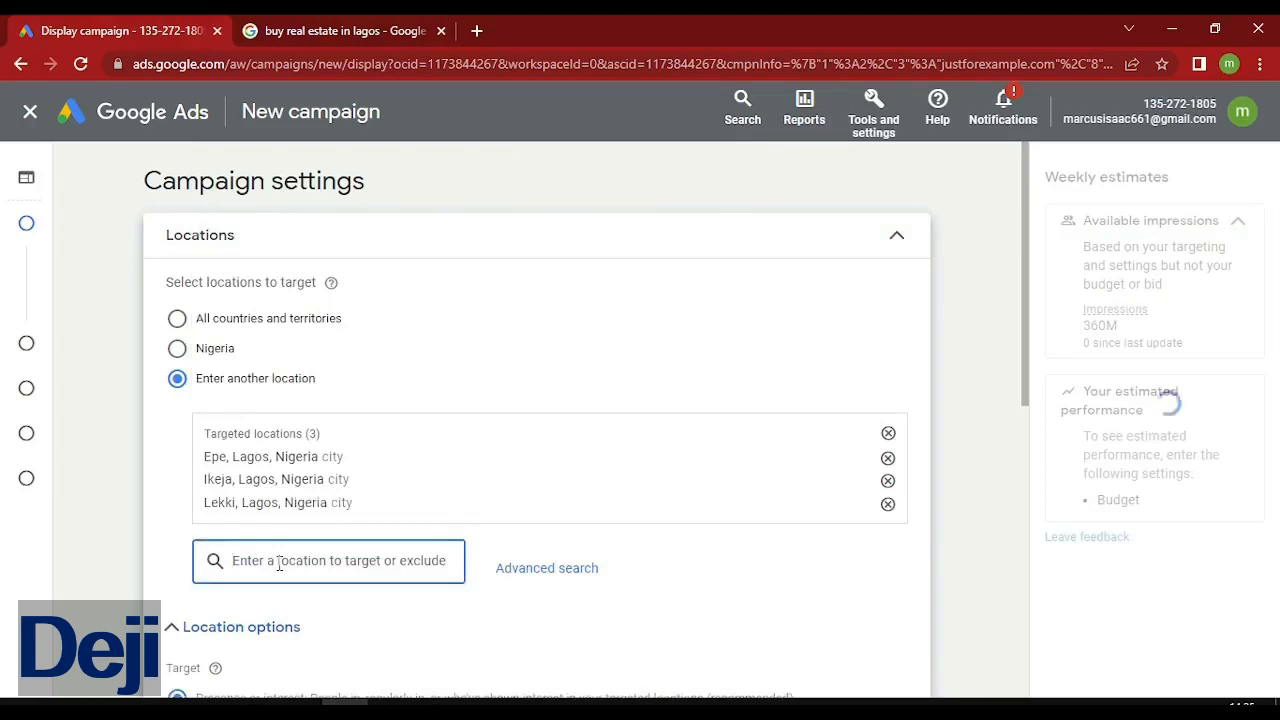
type("abuja")
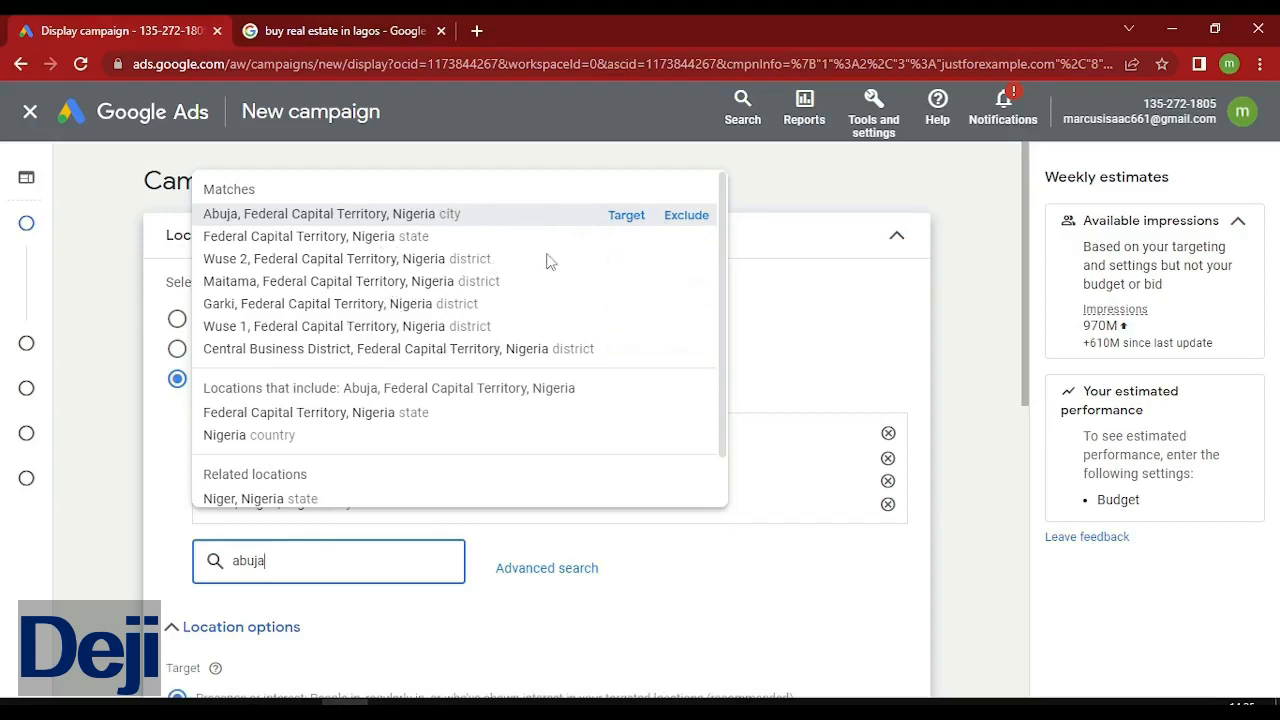
left_click(628, 215)
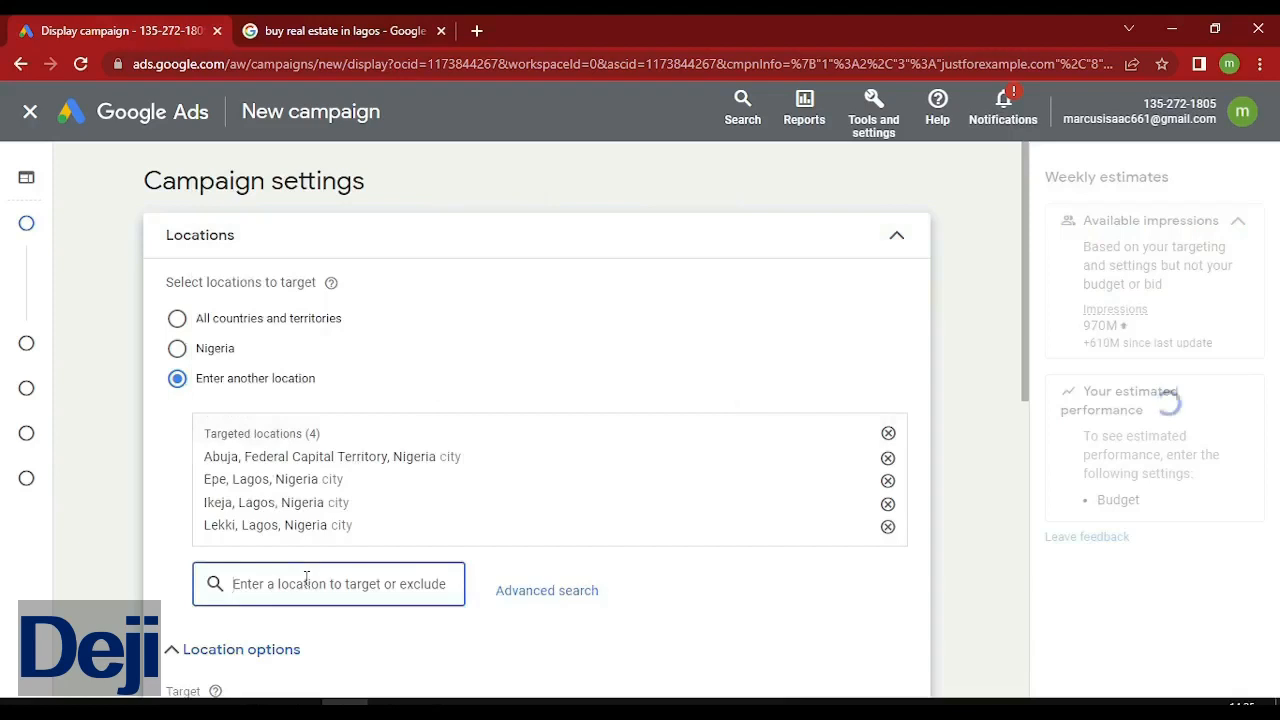
Search for and target Port Harcourt and Akure, Ondo.
type("ort")
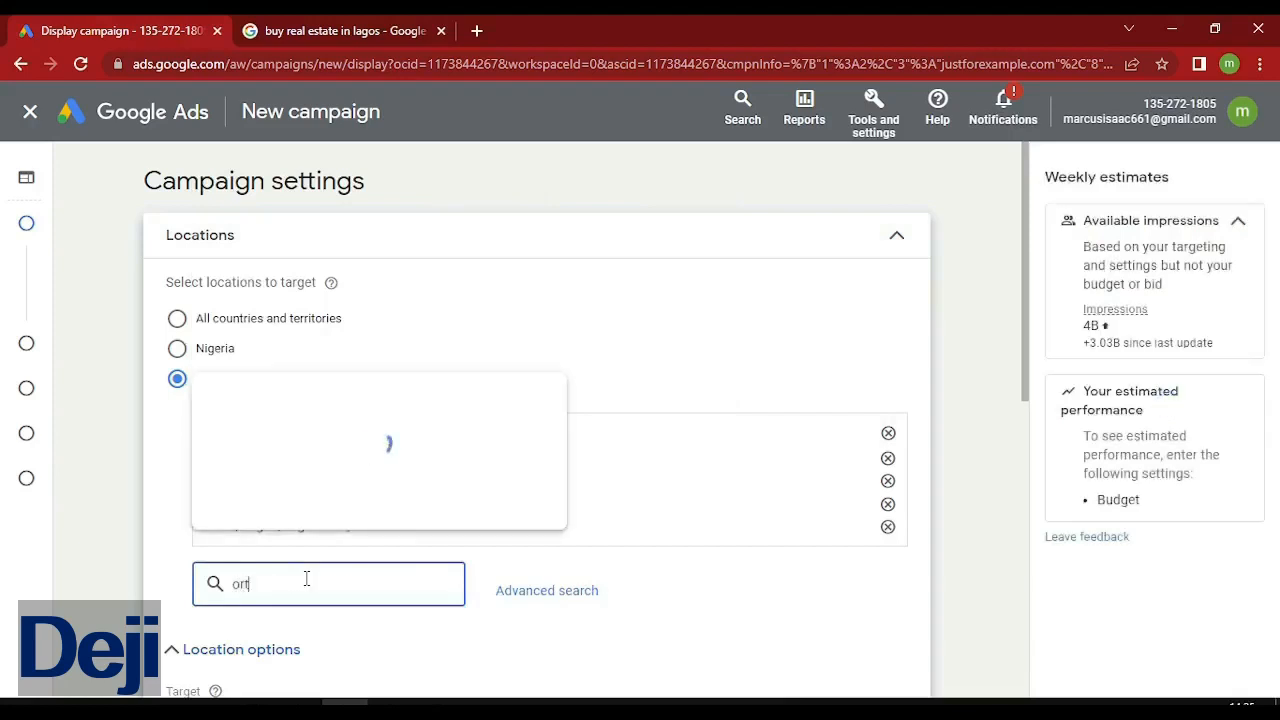
type("har")
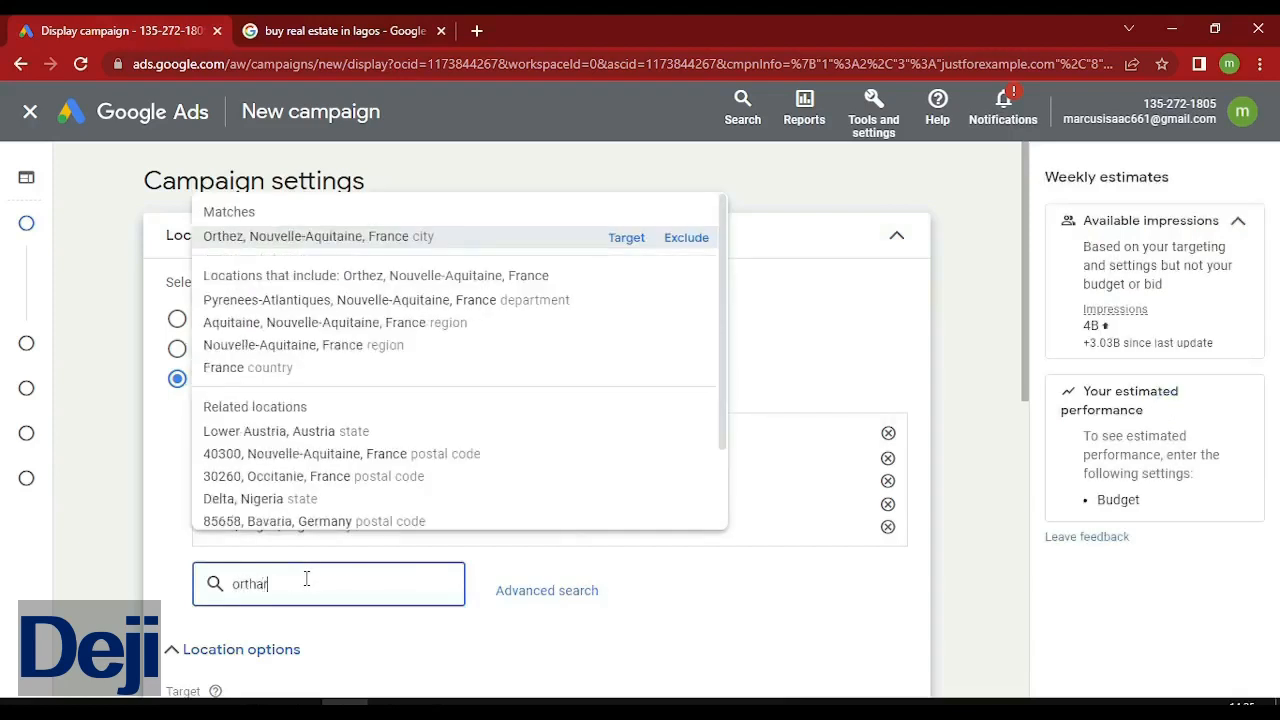
type("t")
key("BackSpace")
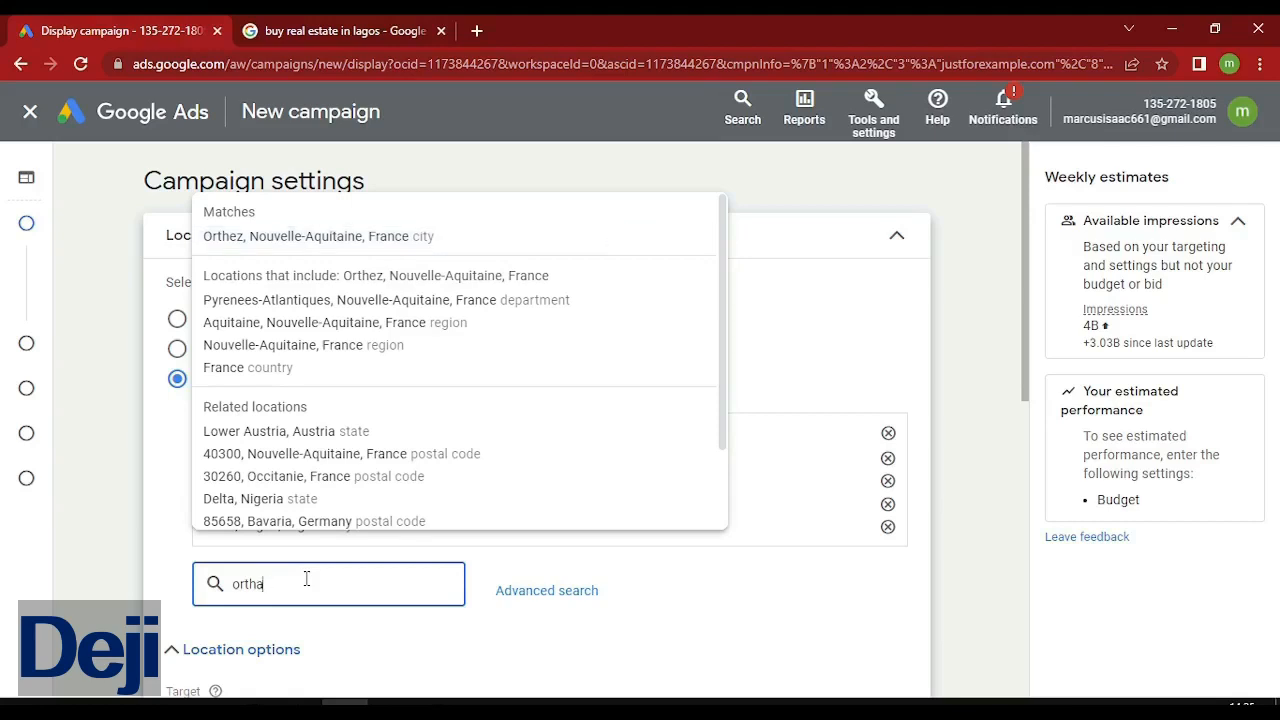
key("BackSpace")
key("BackSpace")
key("BackSpace")
key("BackSpace")
key("BackSpace")
type("port")
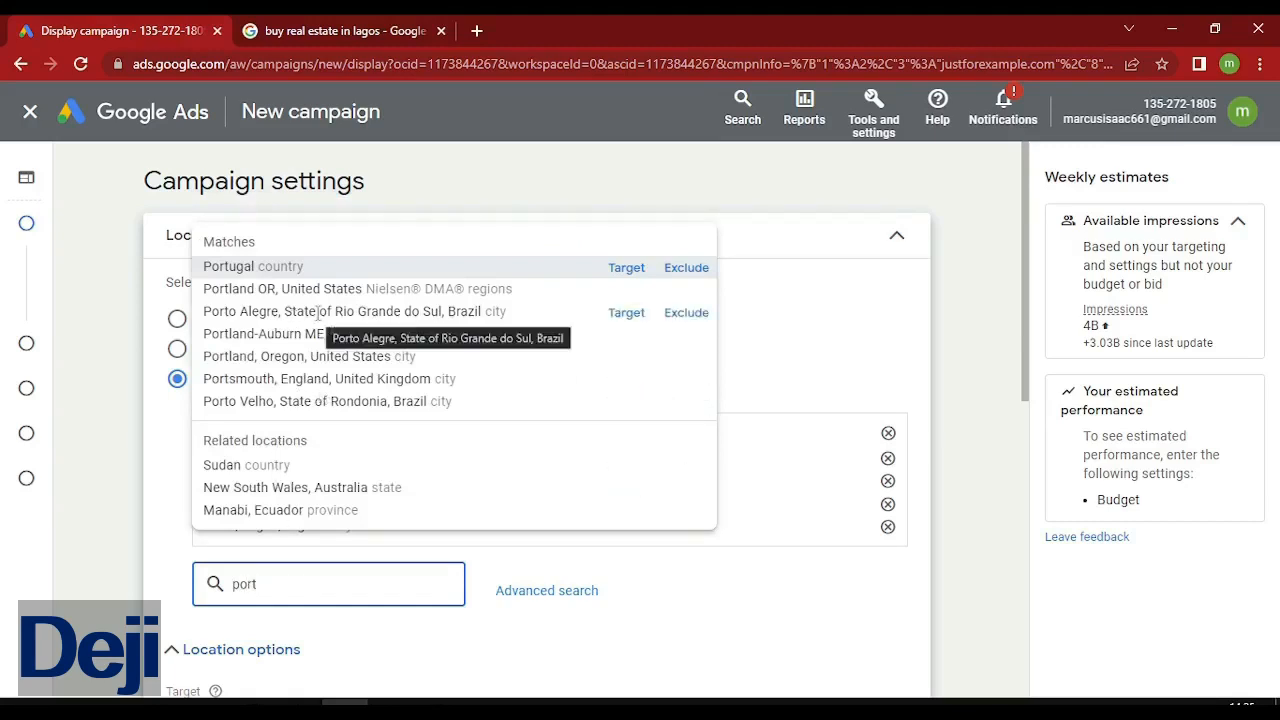
type("har")
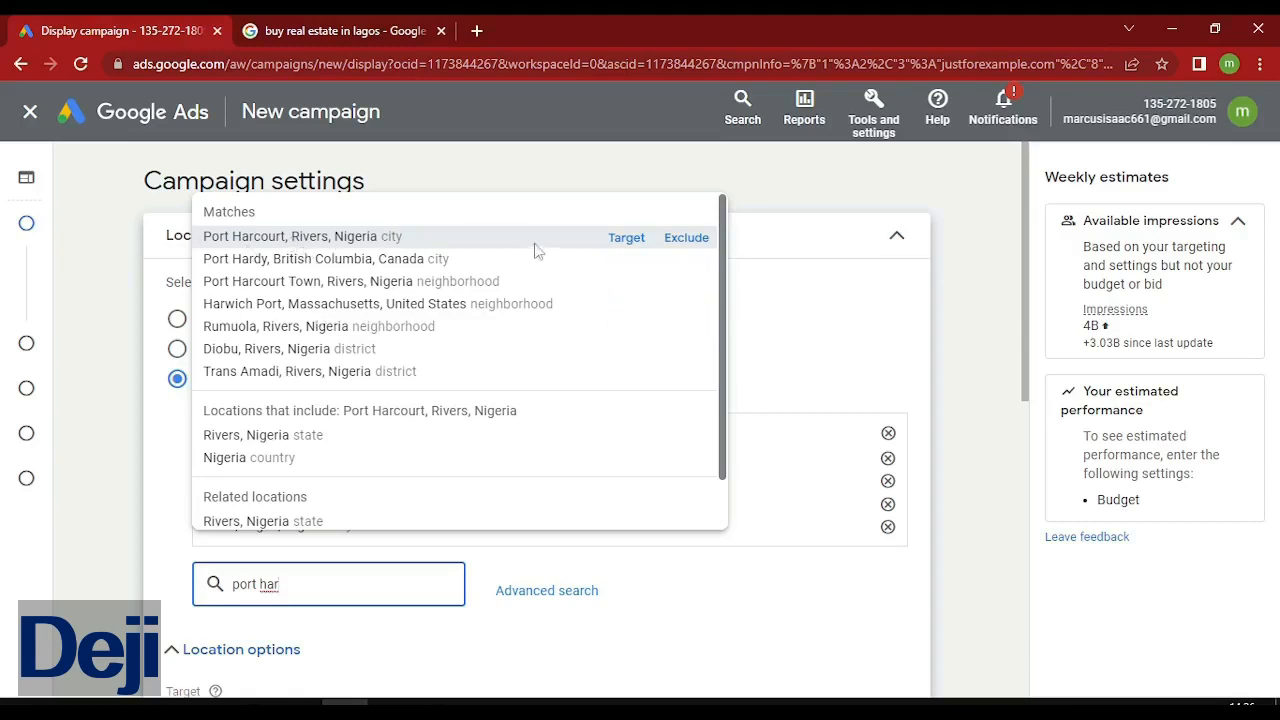
left_click(623, 240)
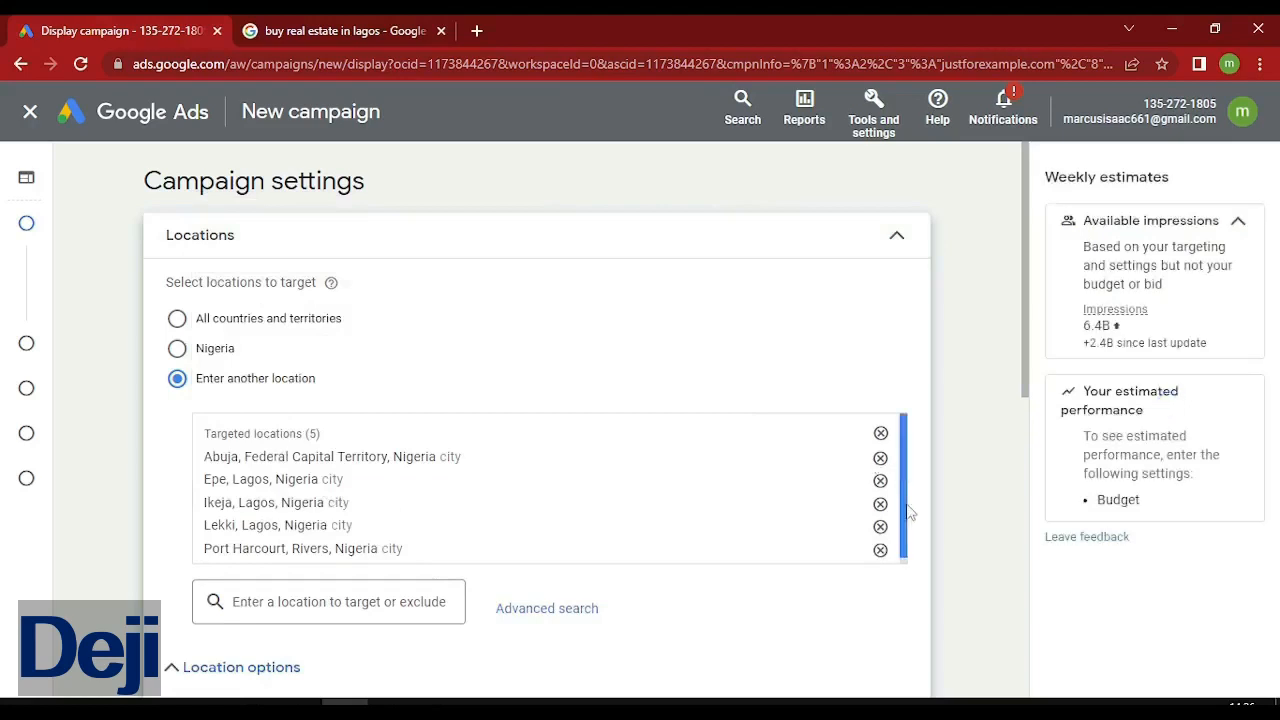
left_click(347, 599)
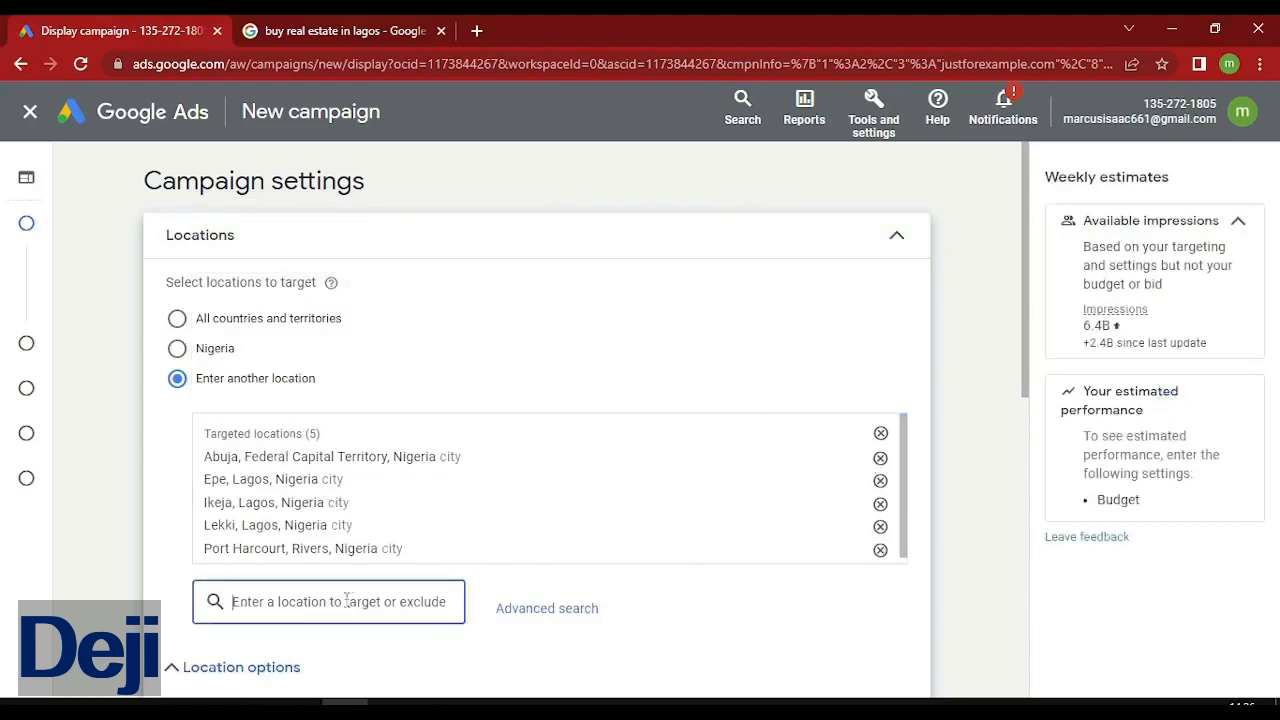
type("ak")
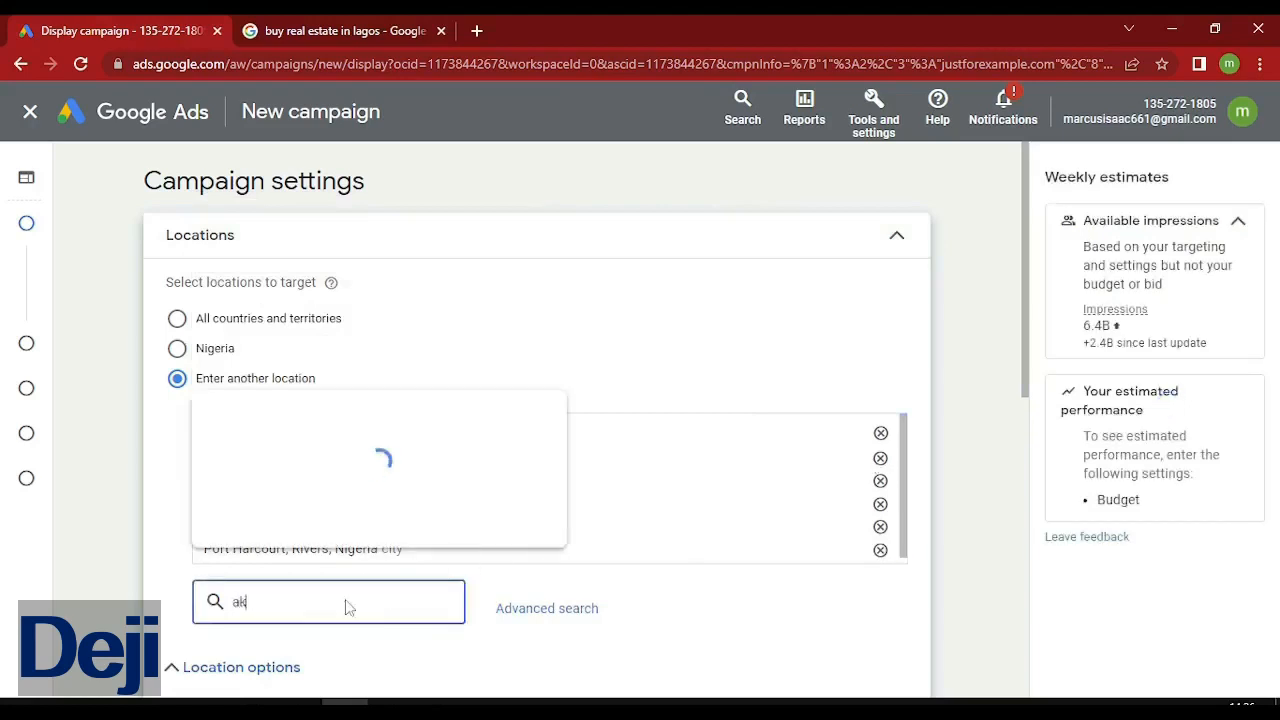
type("ure")
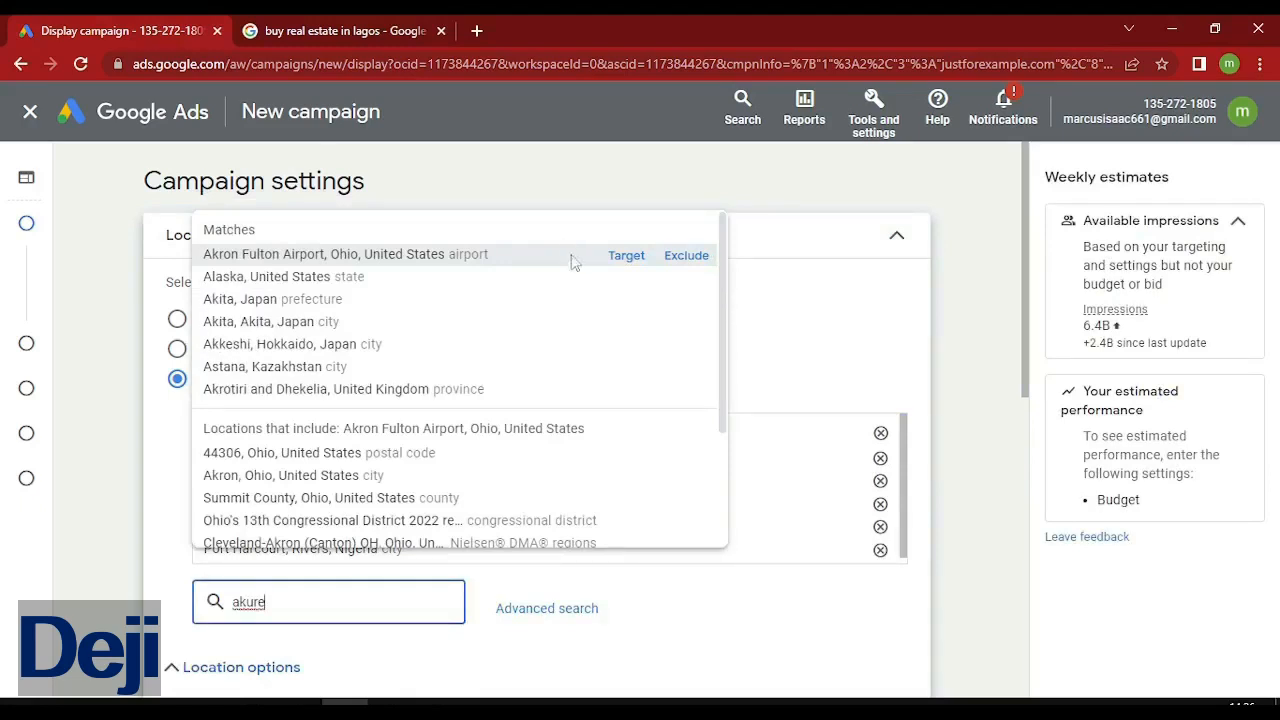
left_click(627, 256)
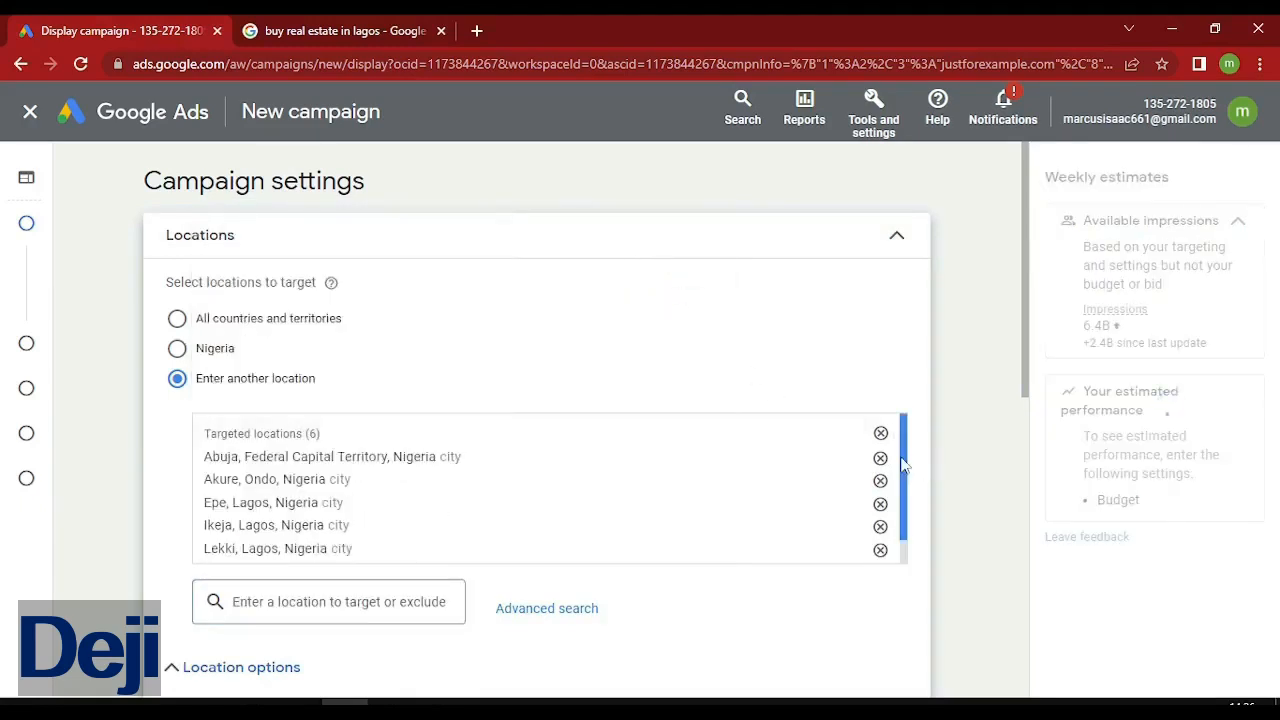
Set the location option to Presence: people in or regularly in the six targeted Nigerian cities.
scroll(902, 463, "down", 1)
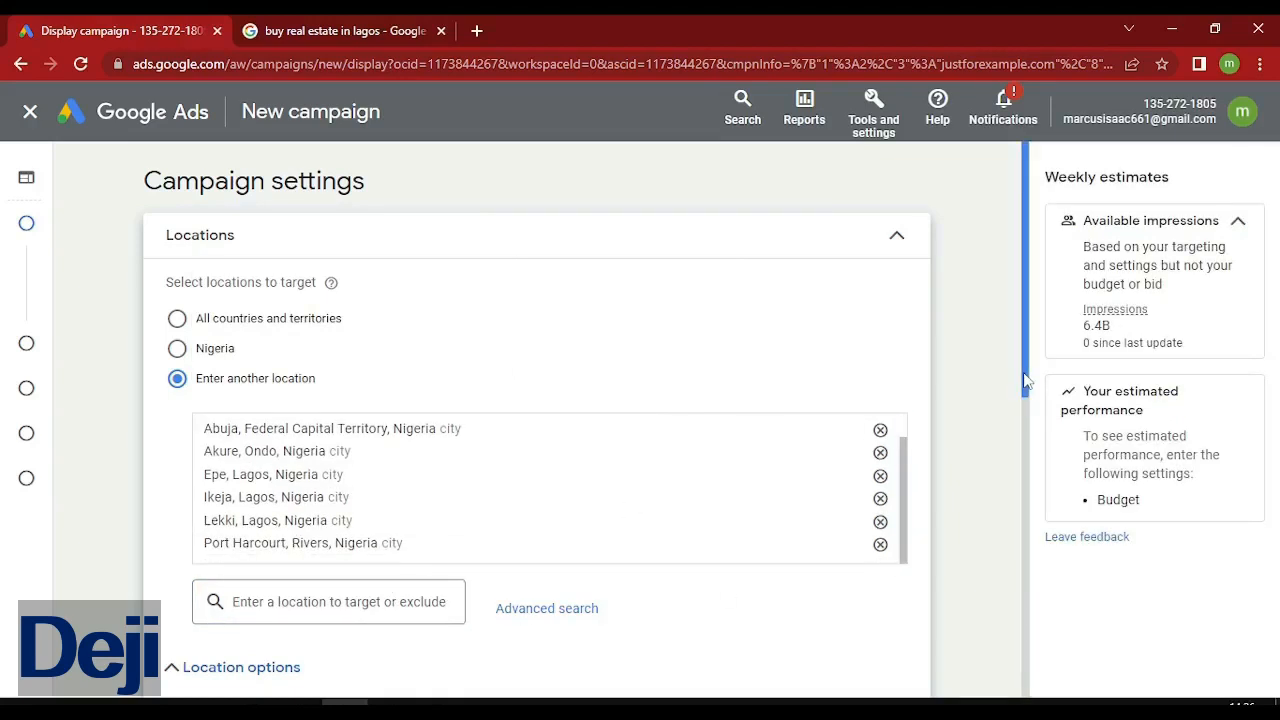
left_click_drag(1025, 380, 1029, 436)
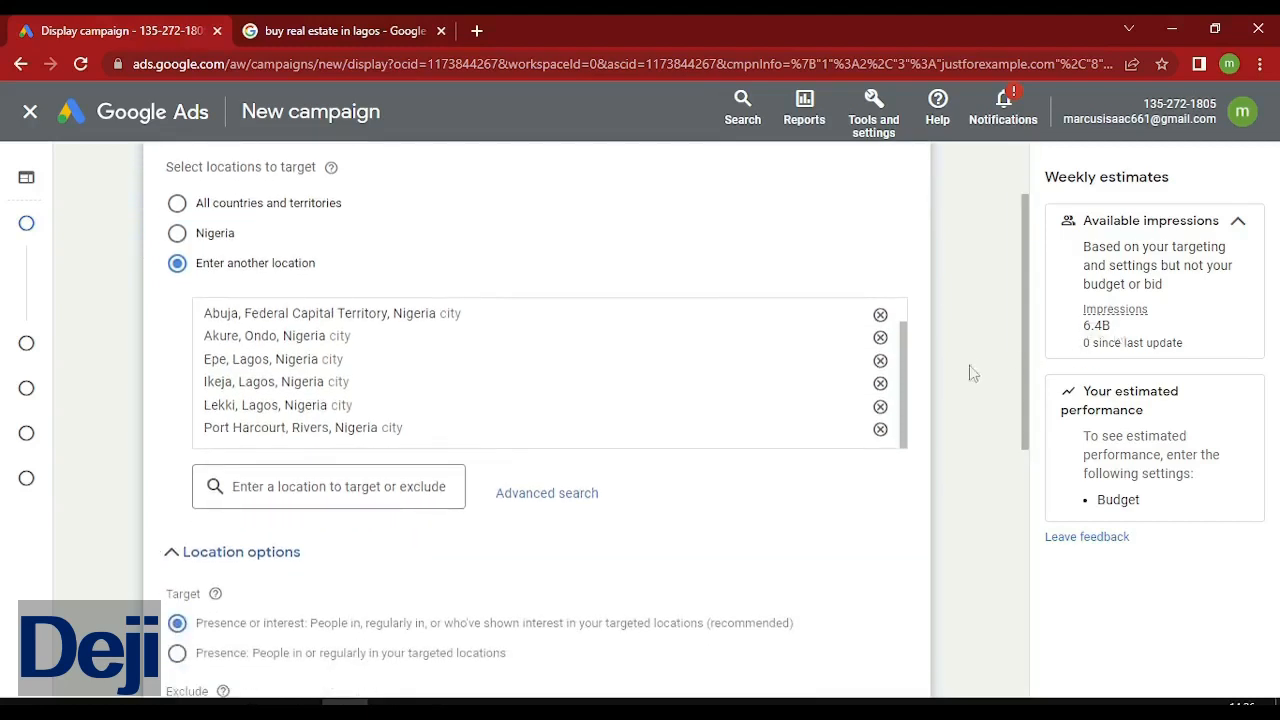
mouse_move(905, 403)
left_mouse_down()
mouse_move(903, 330)
mouse_move(920, 411)
left_mouse_up()
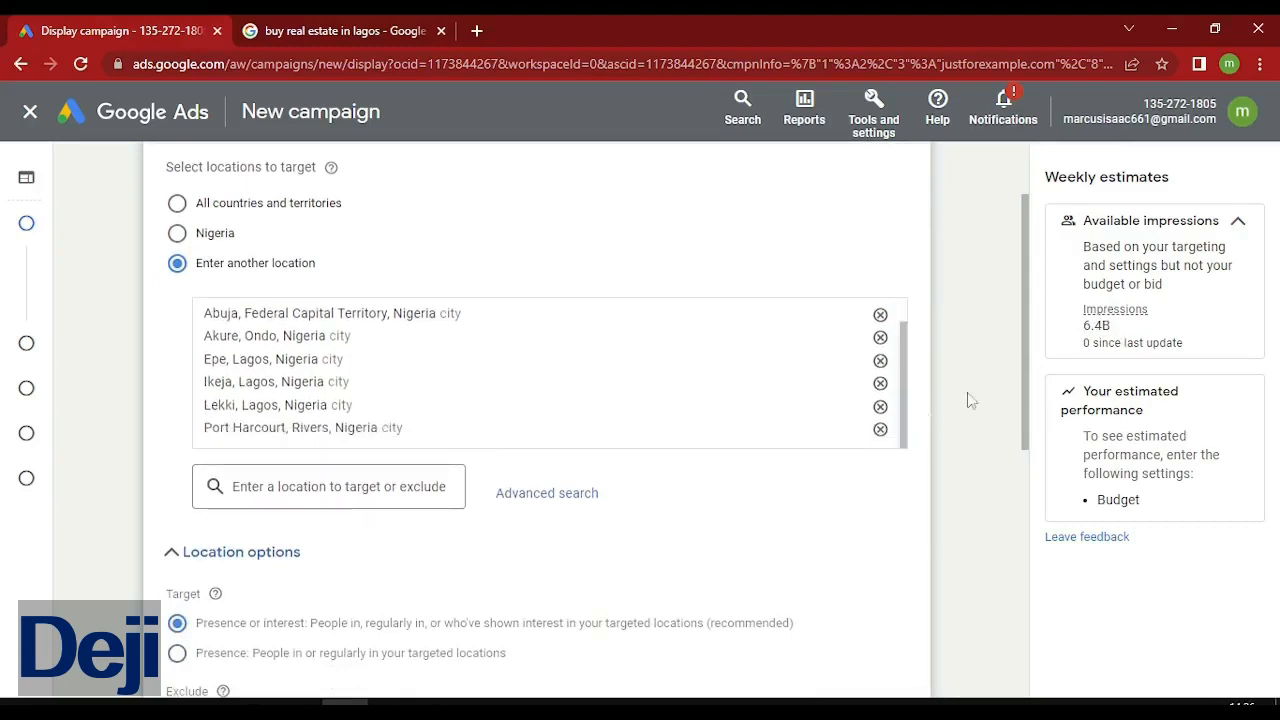
scroll(1027, 407, "down", 2)
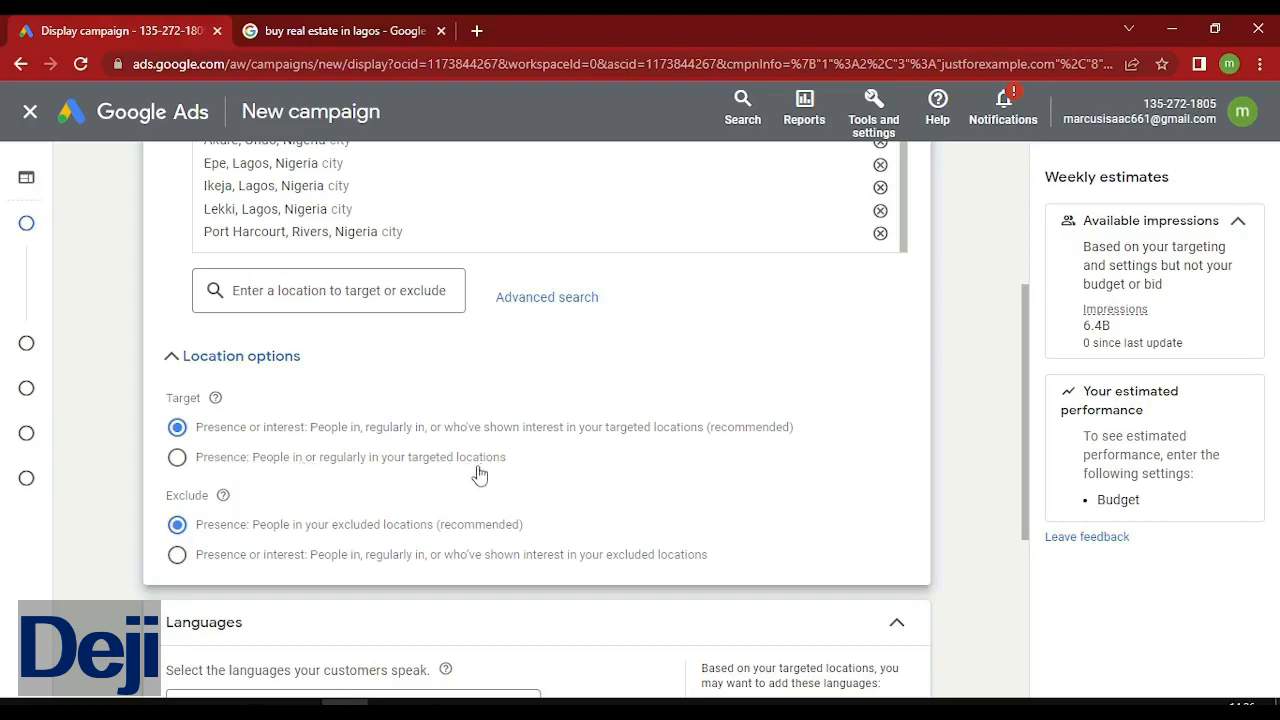
left_click(171, 471)
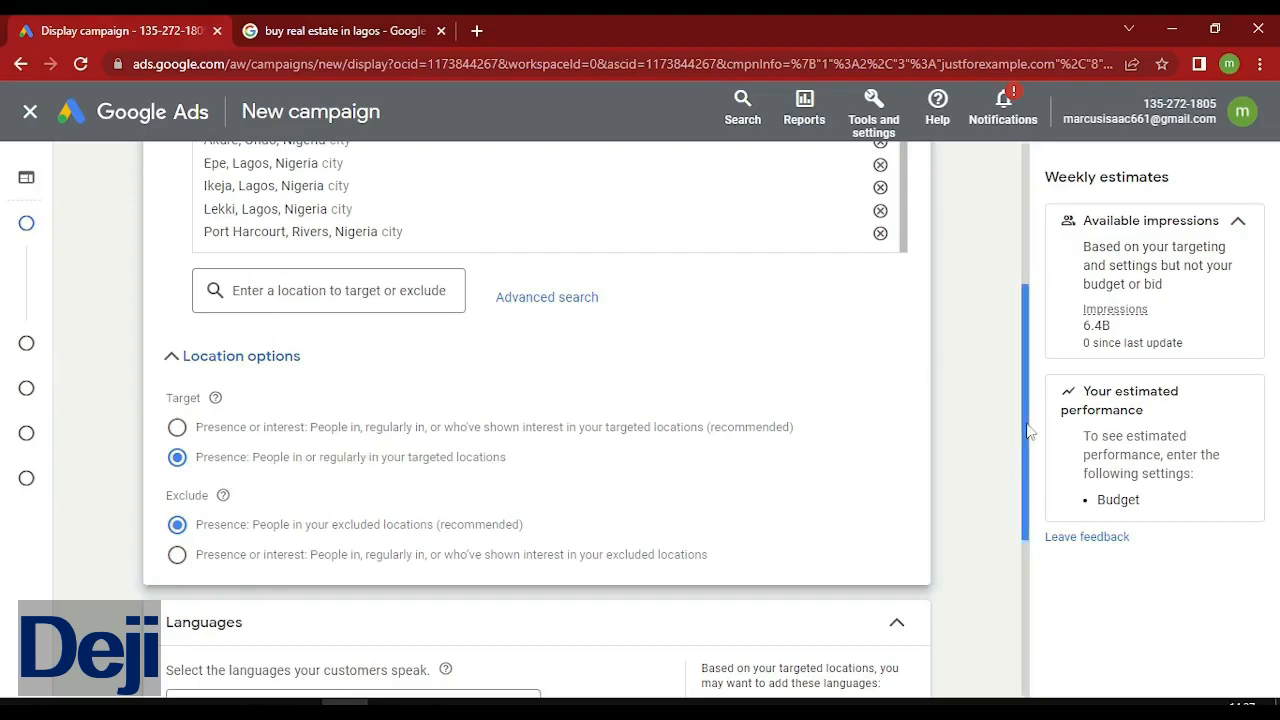
left_click_drag(1028, 430, 1025, 594)
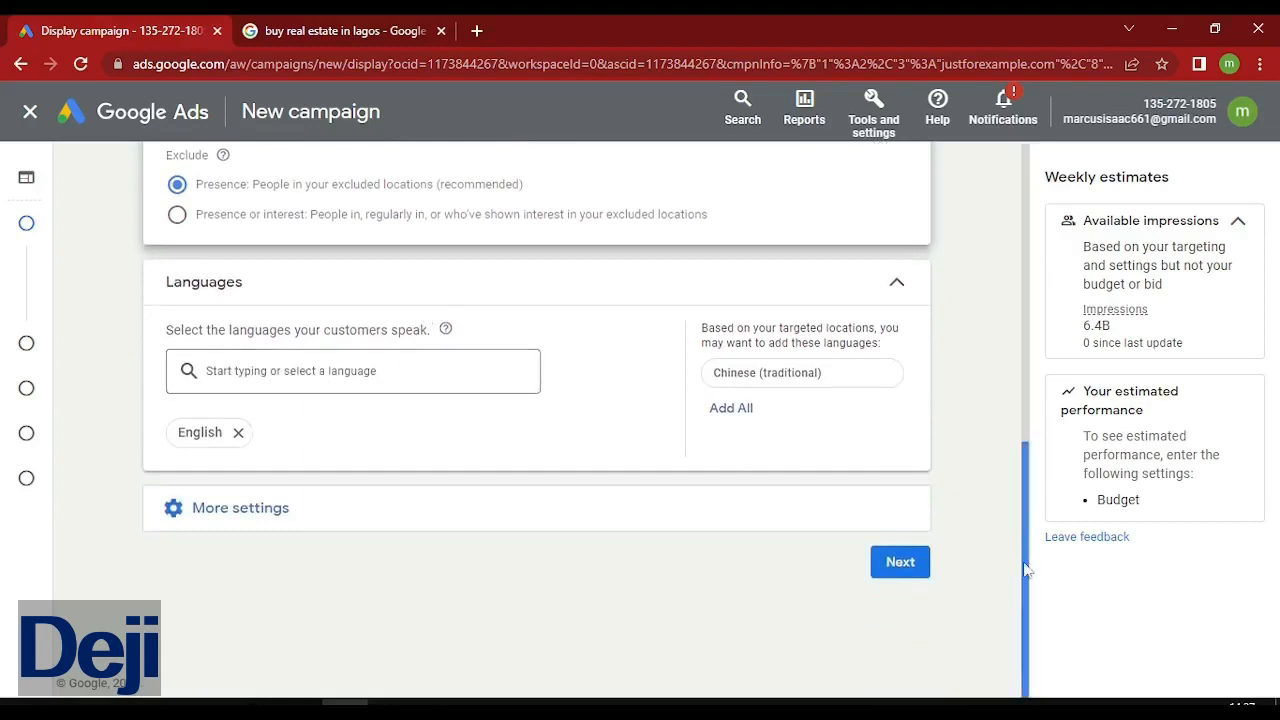
Expand More settings and view Ad rotation, leaving 'Optimize: Prefer best performing ads' selected.
left_click(236, 525)
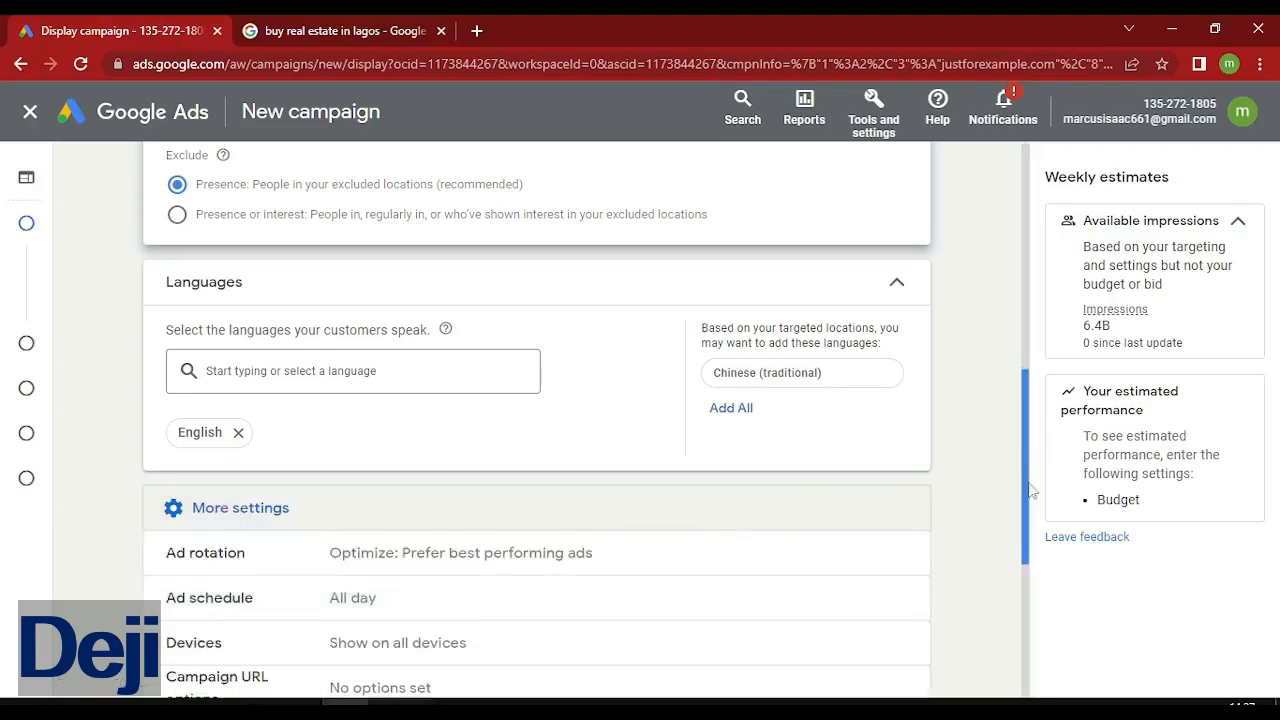
left_click_drag(1029, 489, 1028, 573)
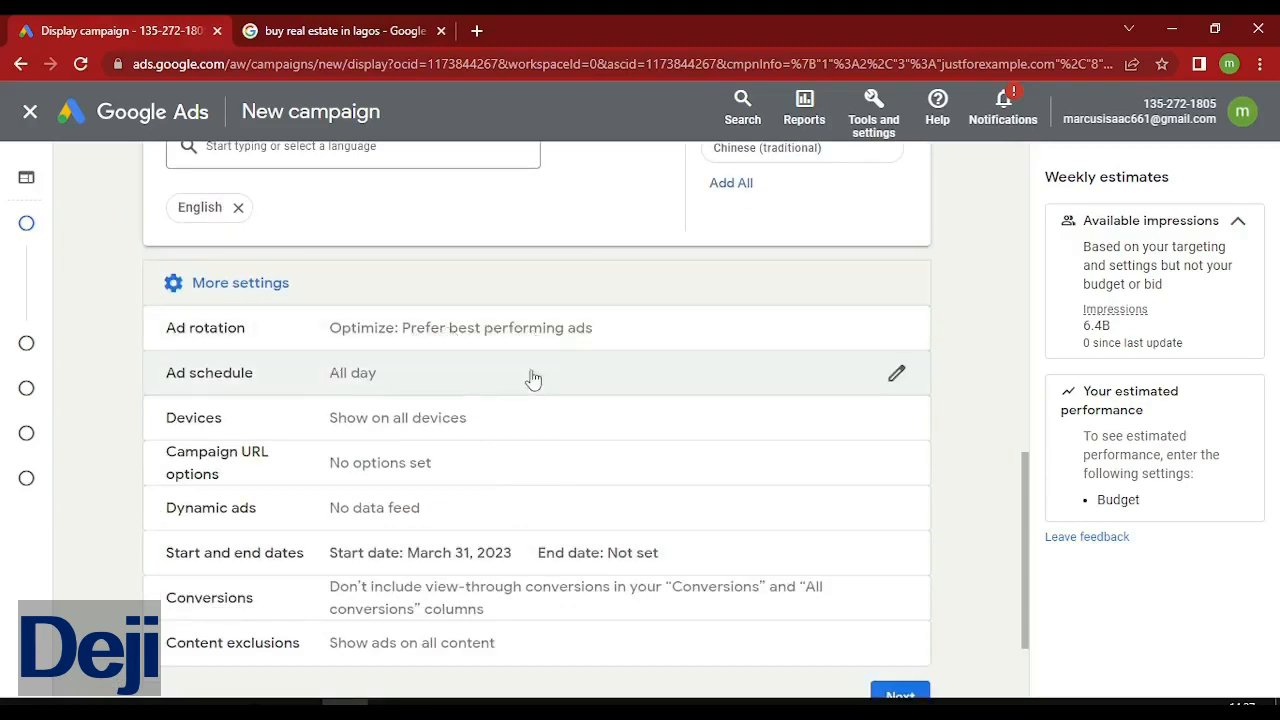
left_click(581, 328)
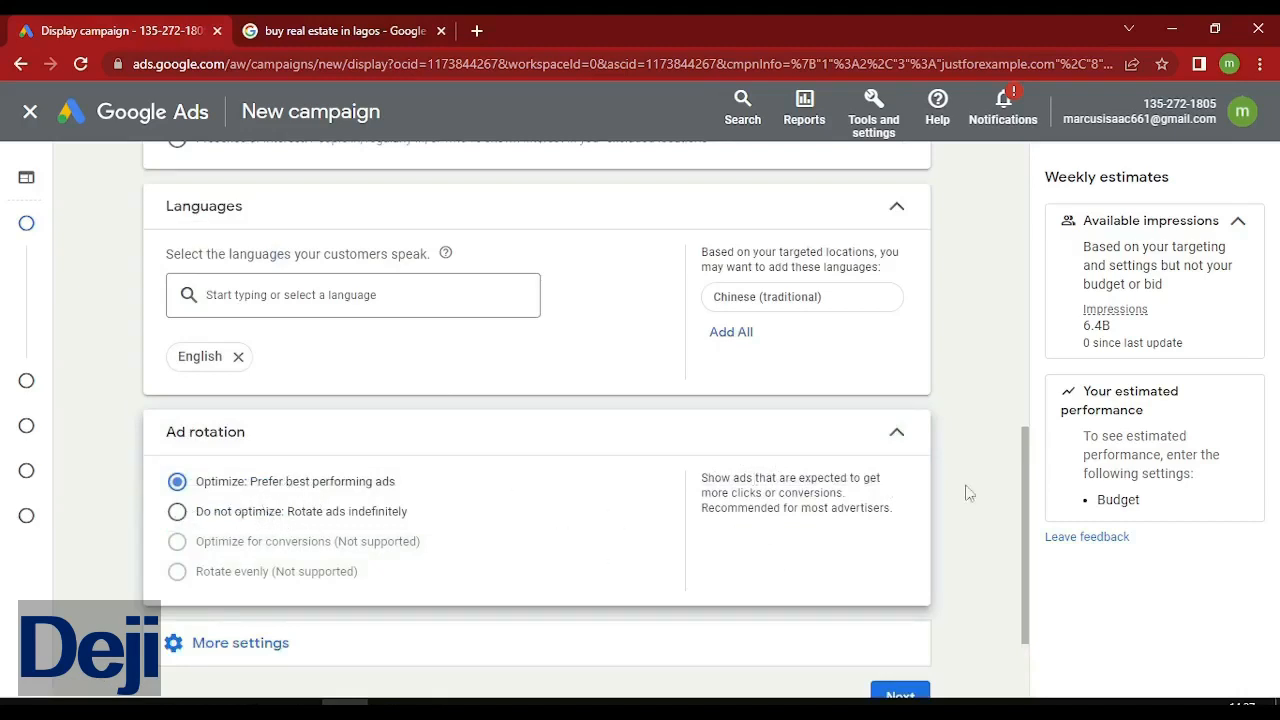
left_click_drag(1027, 530, 1026, 578)
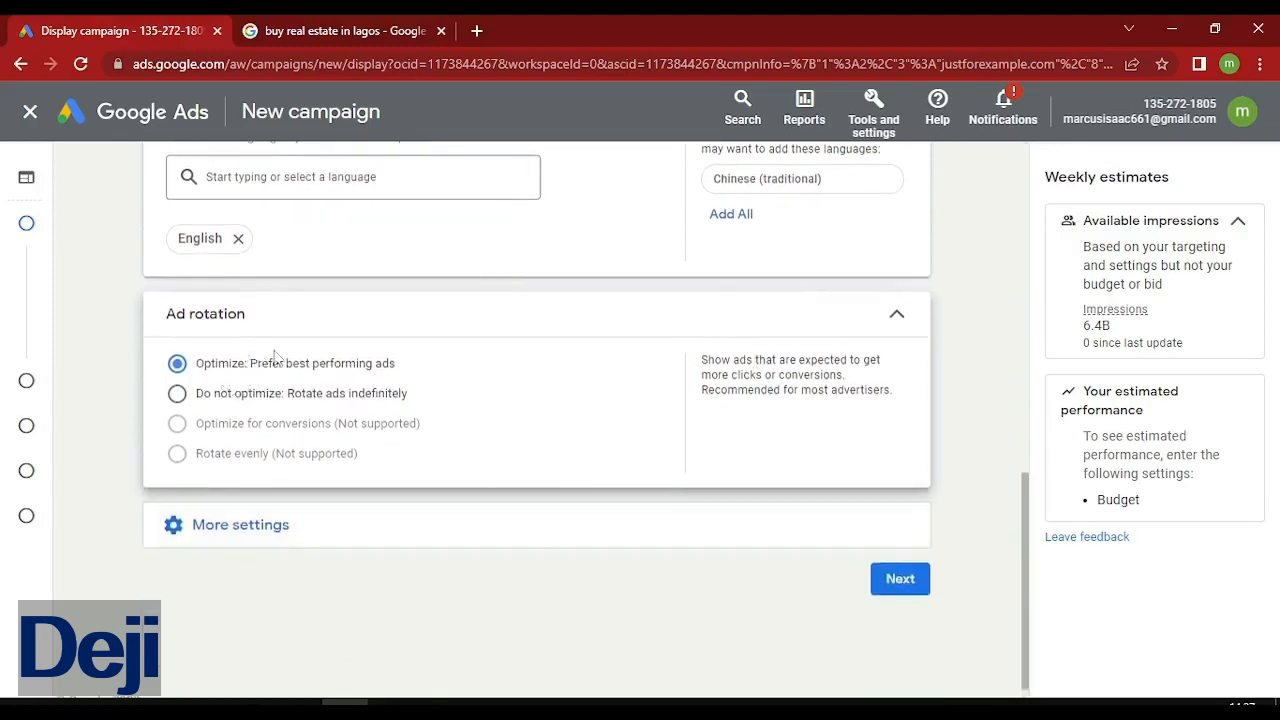
Review the ad schedule's day choices and keep it on All days, 00:00 to 00:00.
left_click(258, 536)
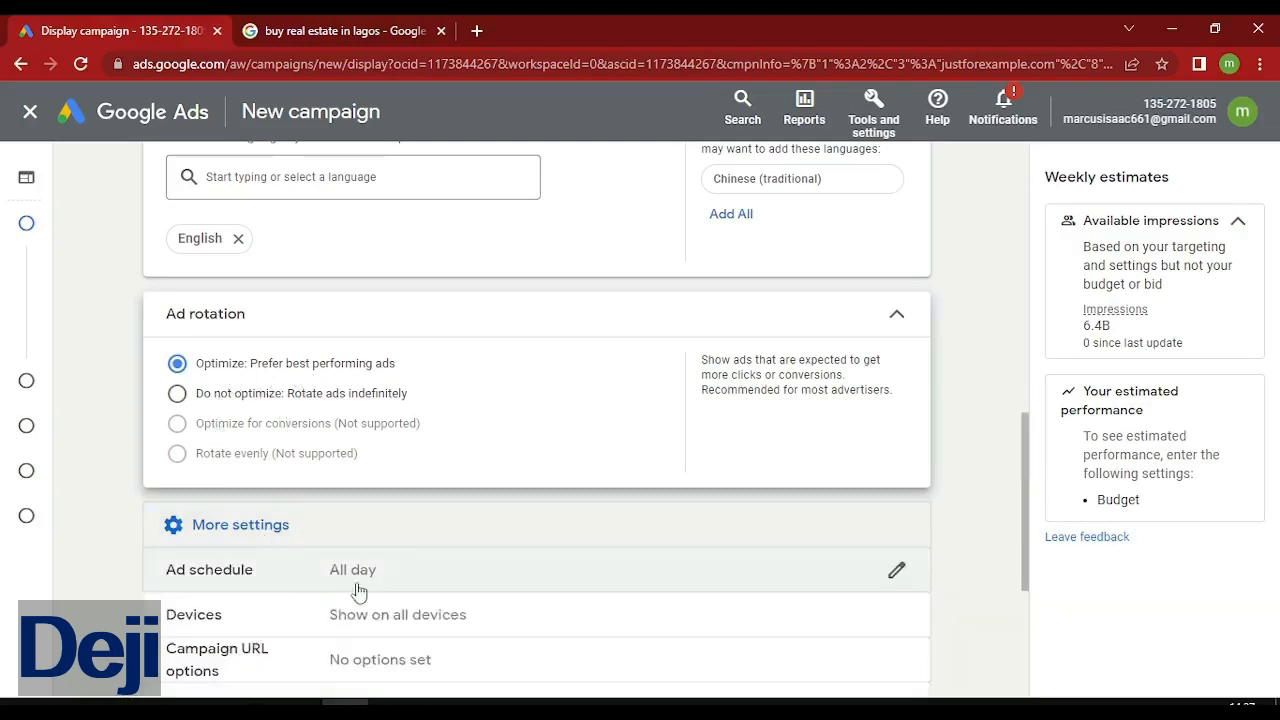
left_click(497, 580)
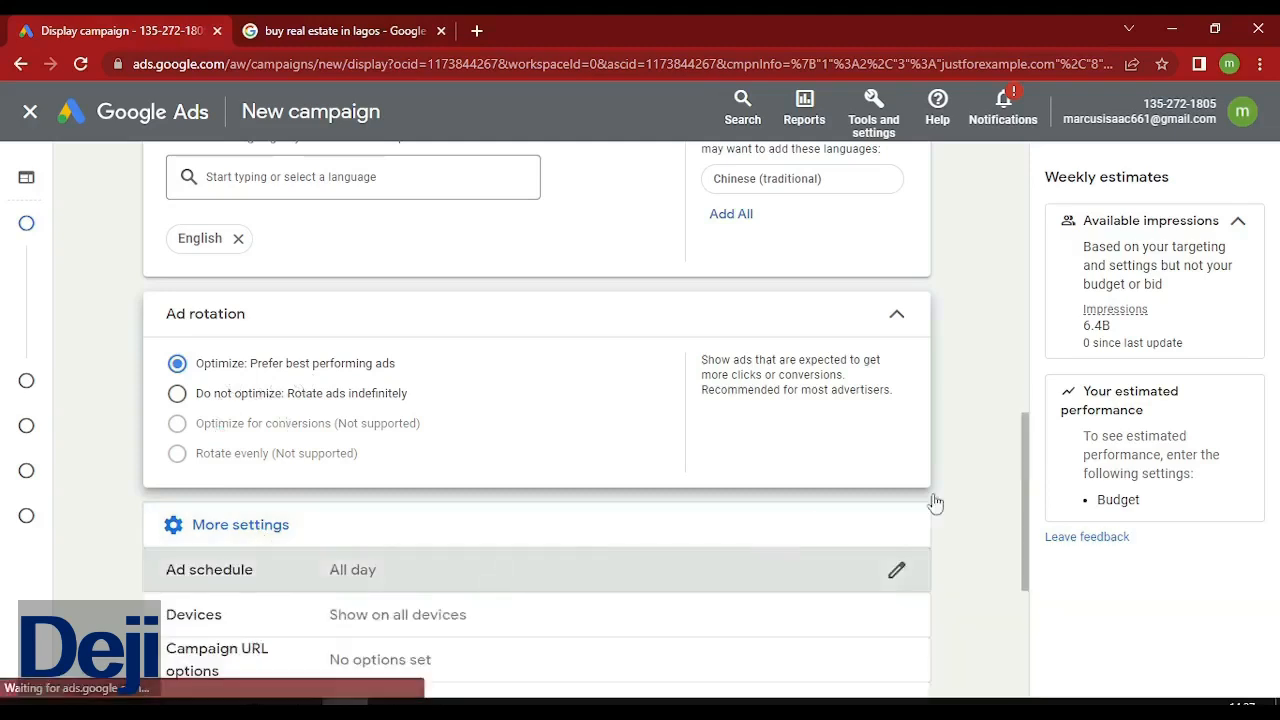
left_click_drag(1023, 489, 1030, 584)
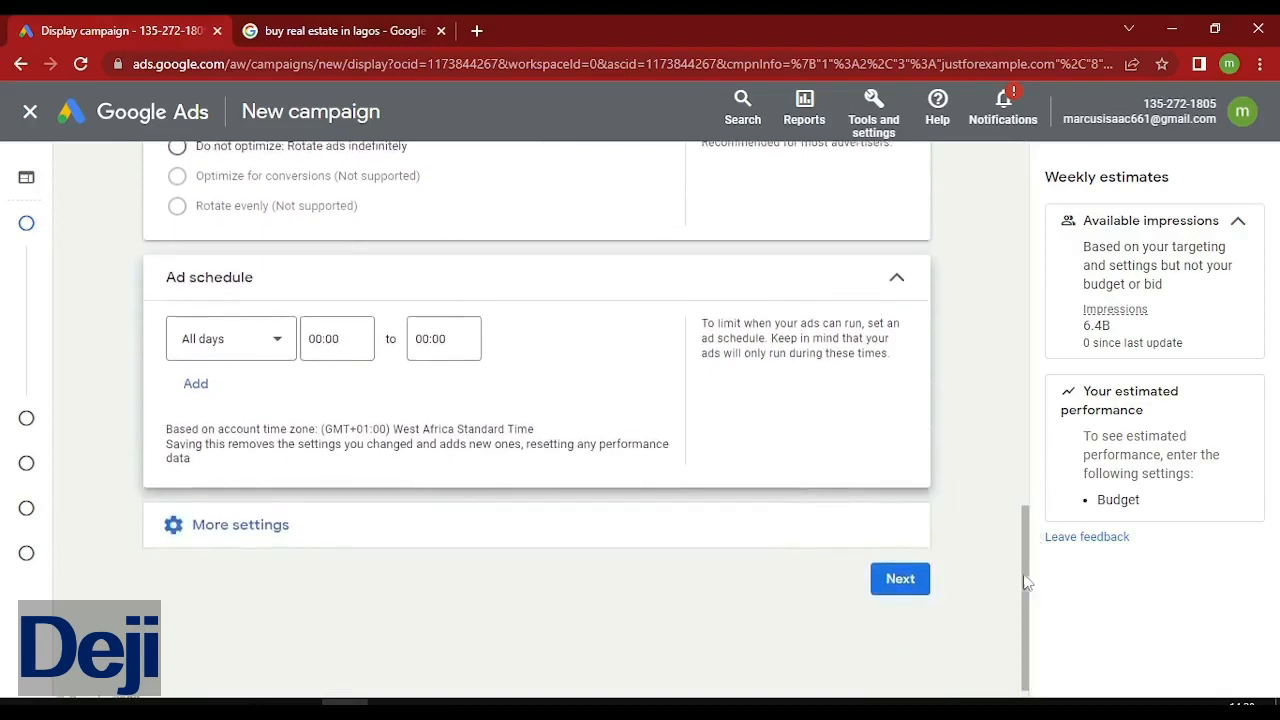
left_click(270, 355)
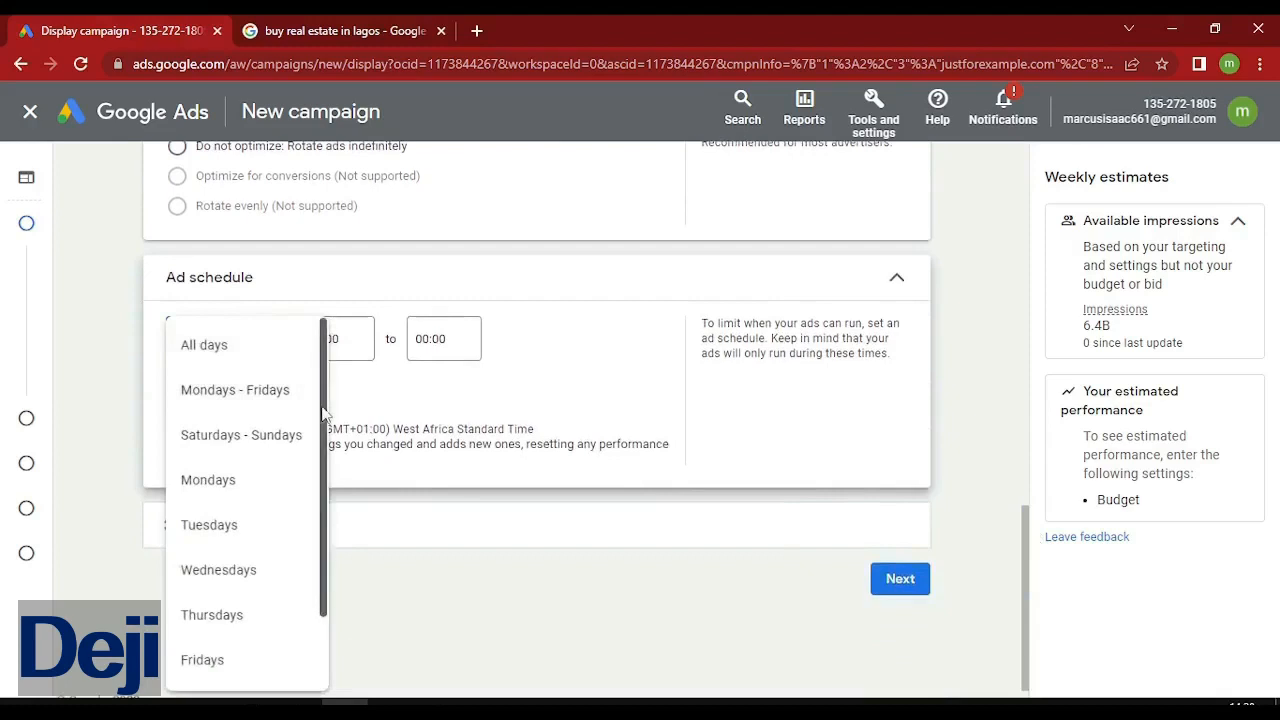
scroll(322, 430, "down", 2)
scroll(318, 450, "up", 2)
scroll(316, 450, "down", 2)
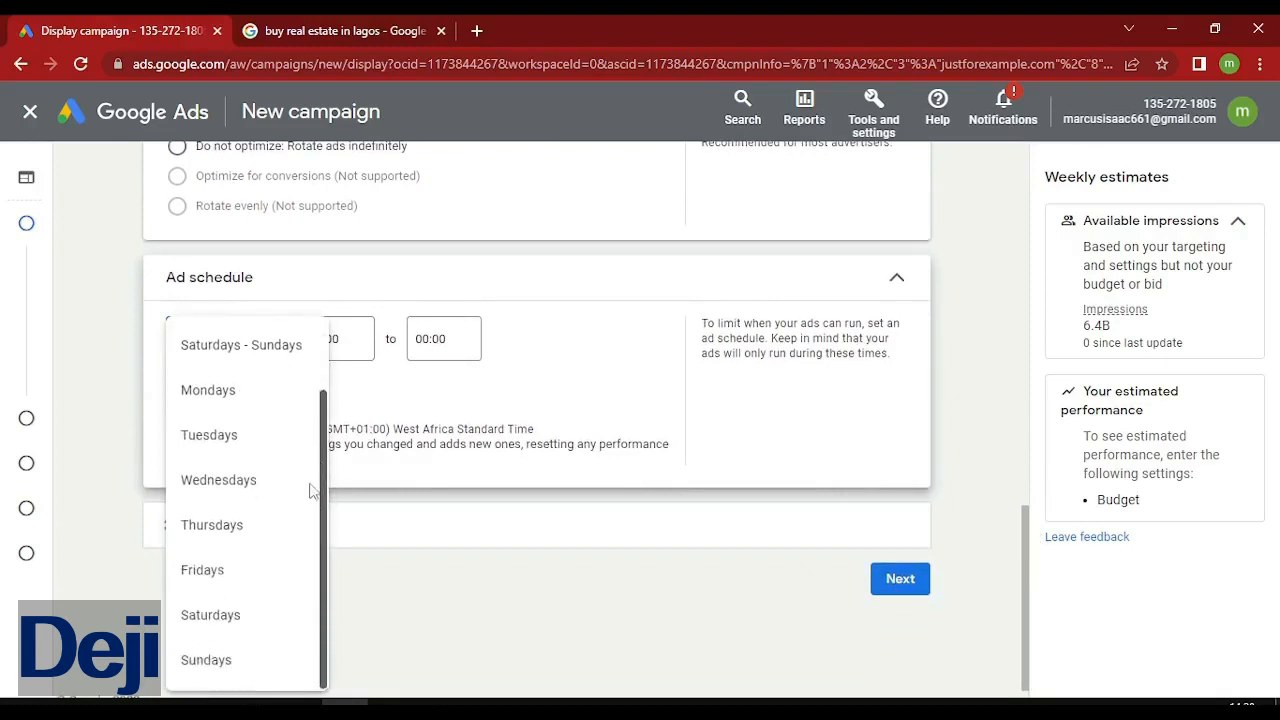
left_click(372, 387)
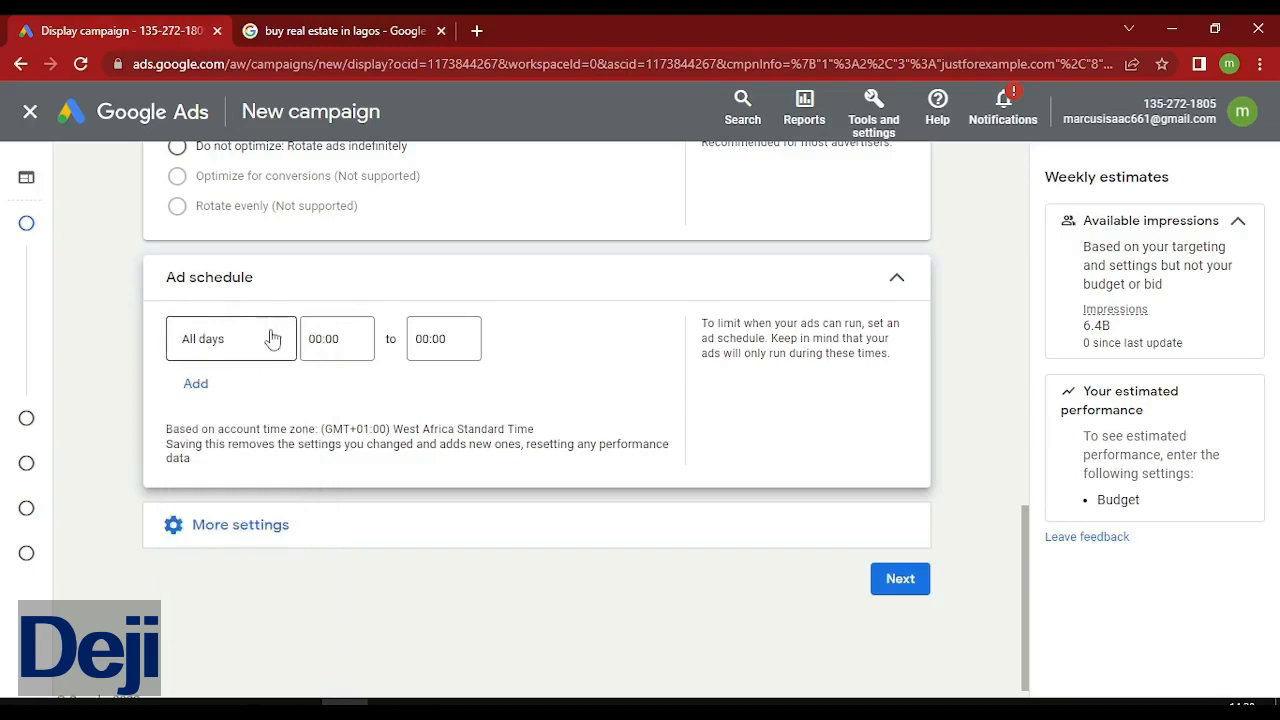
left_click(272, 340)
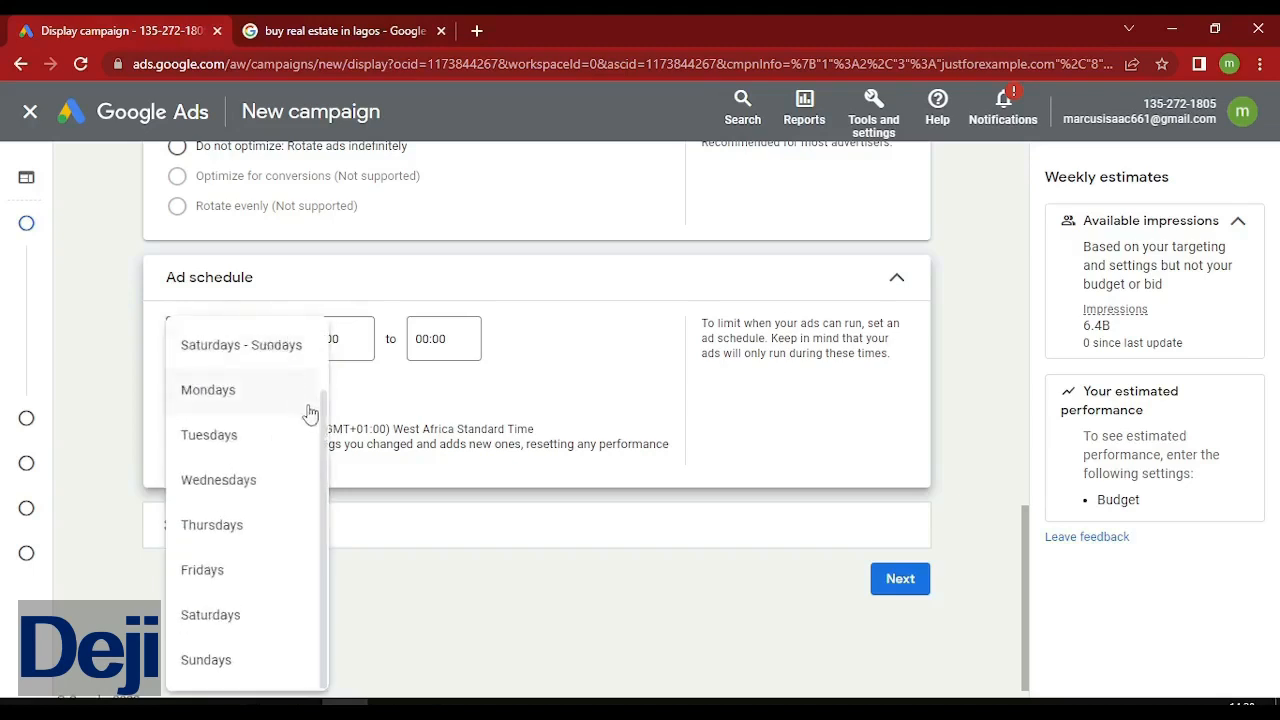
scroll(324, 545, "up", 1)
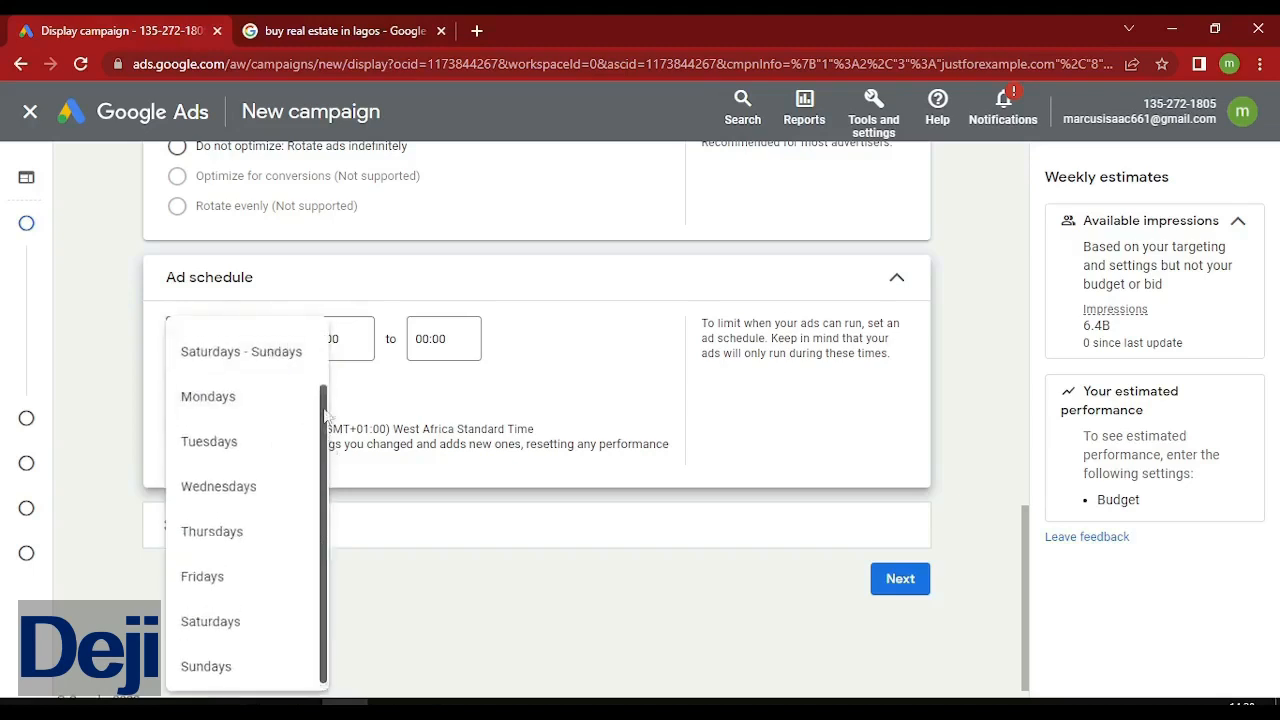
left_click(404, 380)
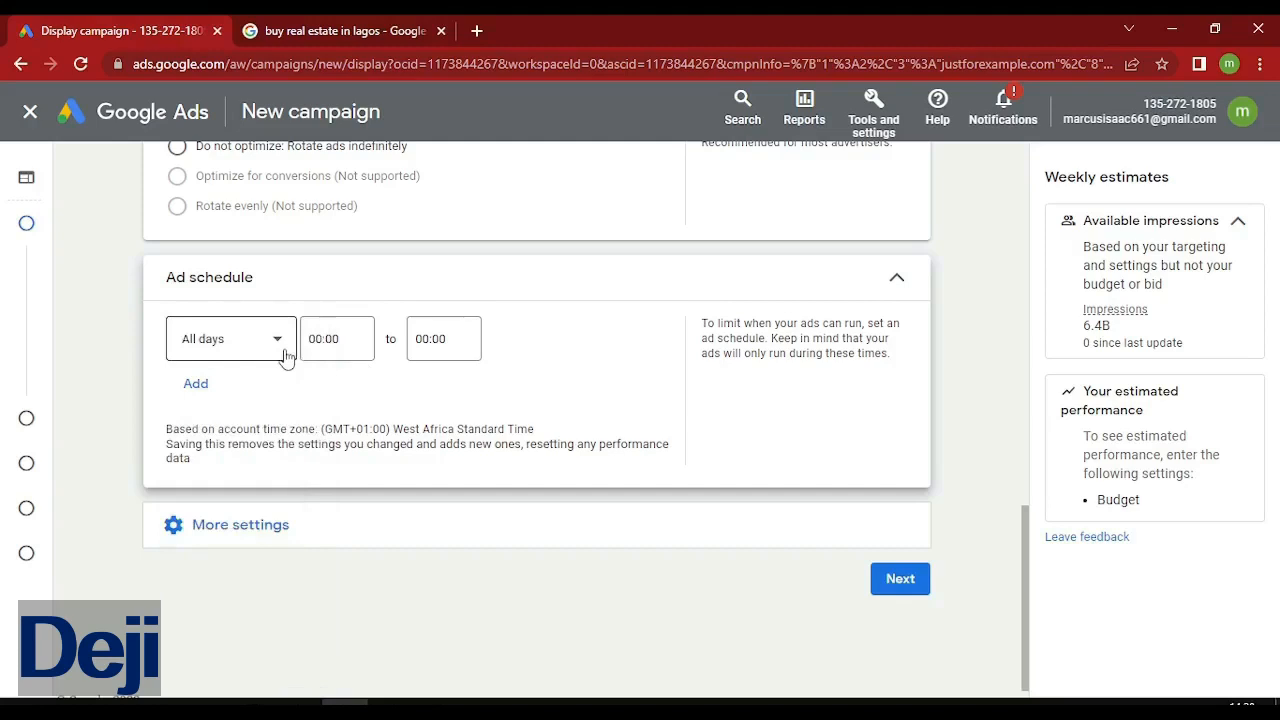
left_click(253, 530)
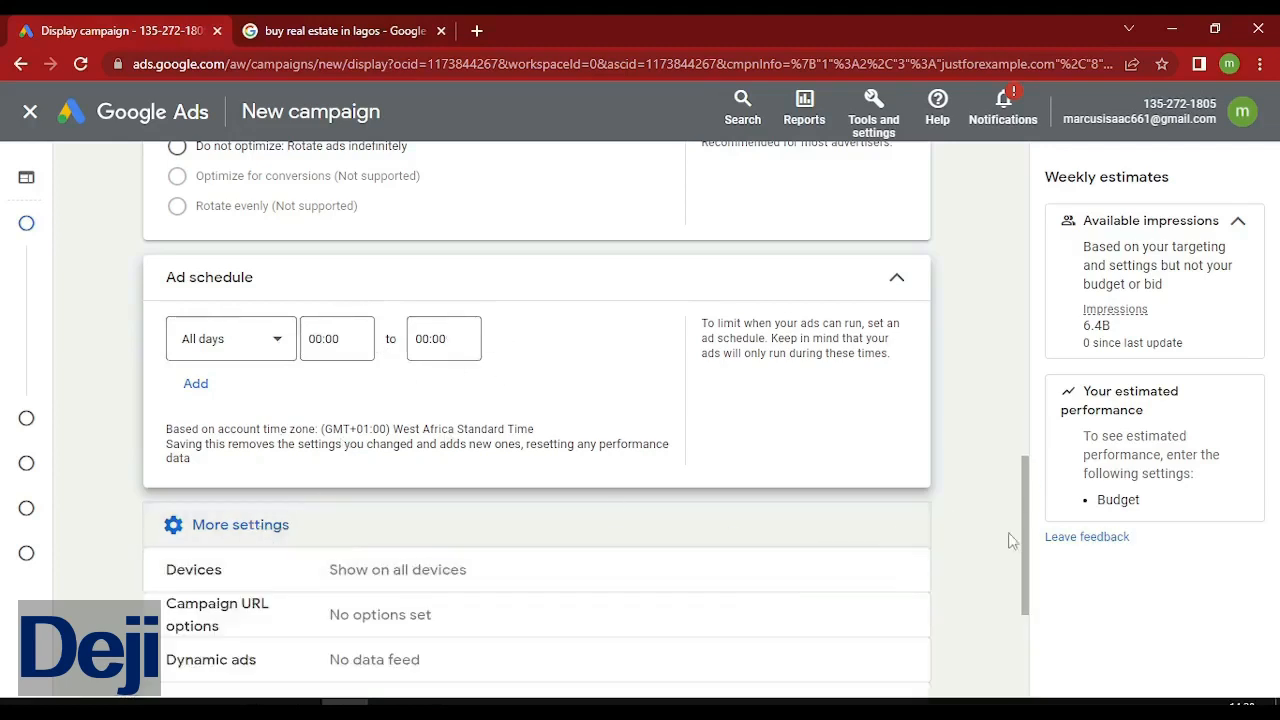
Switch Devices to specific targeting with computers, mobile phones and tablets, leaving operating systems unchanged.
left_click_drag(1030, 575, 1030, 643)
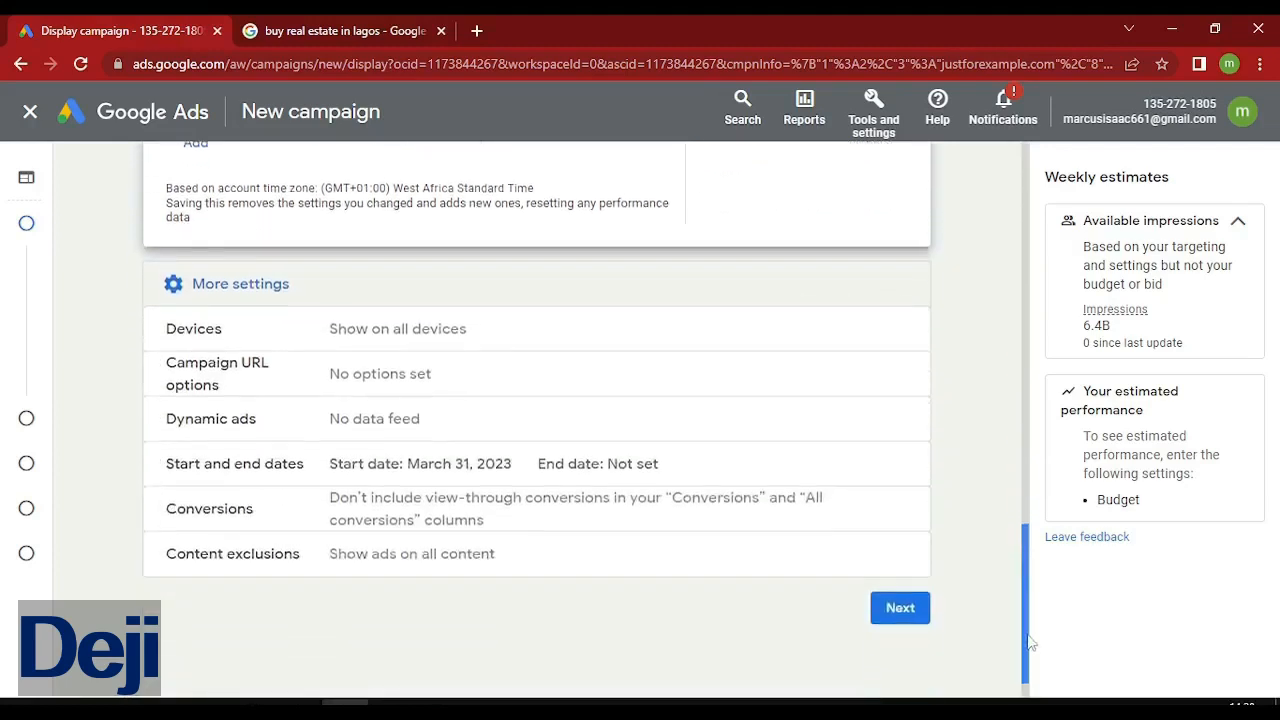
left_click(596, 345)
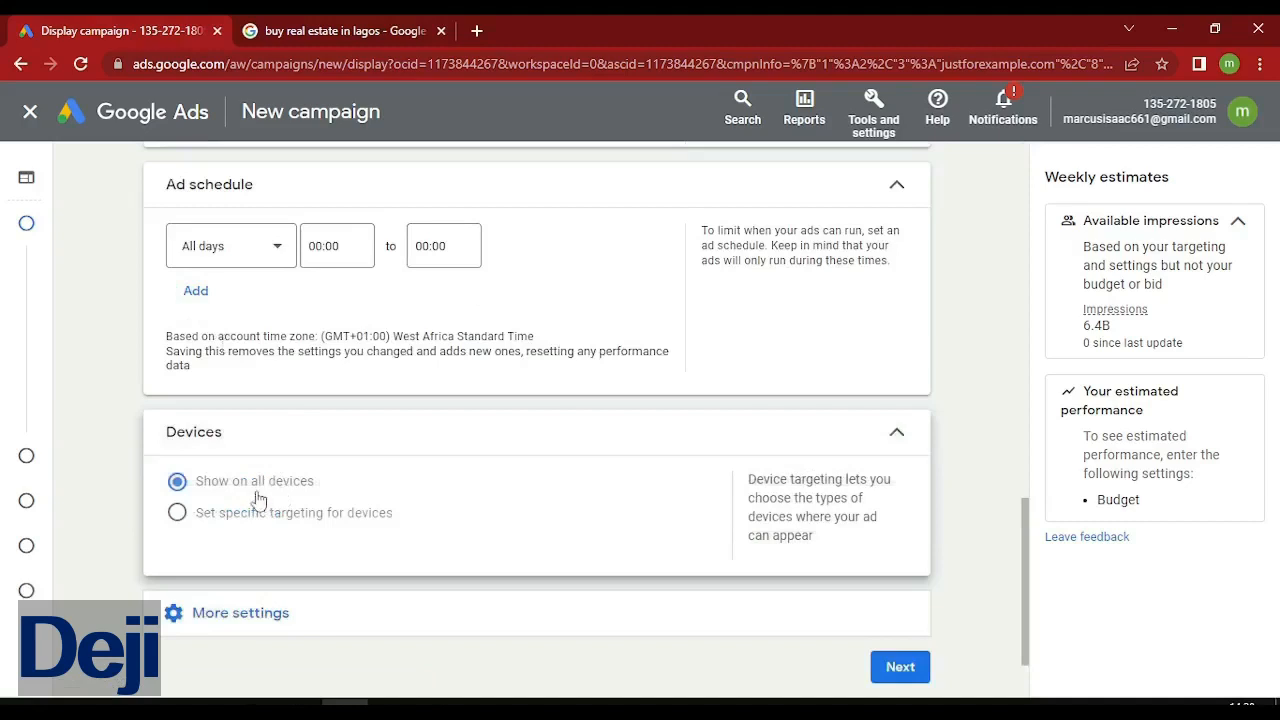
left_click(188, 513)
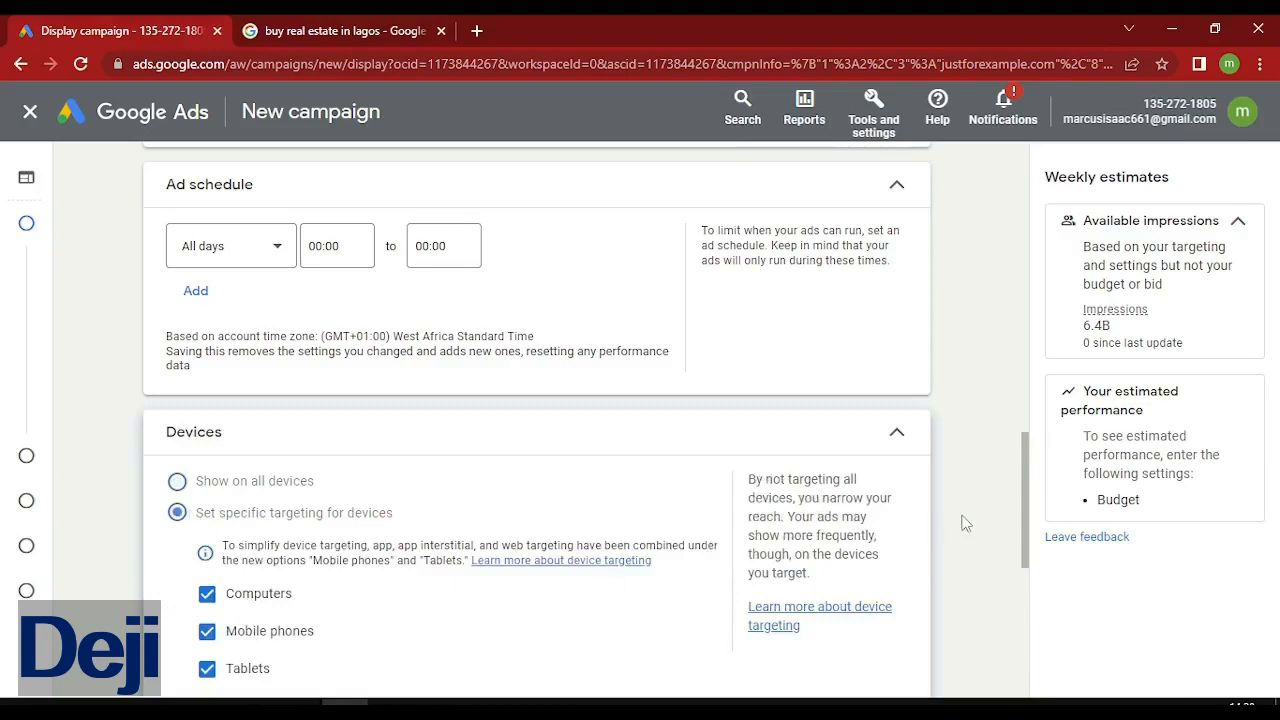
left_click_drag(1022, 566, 1024, 592)
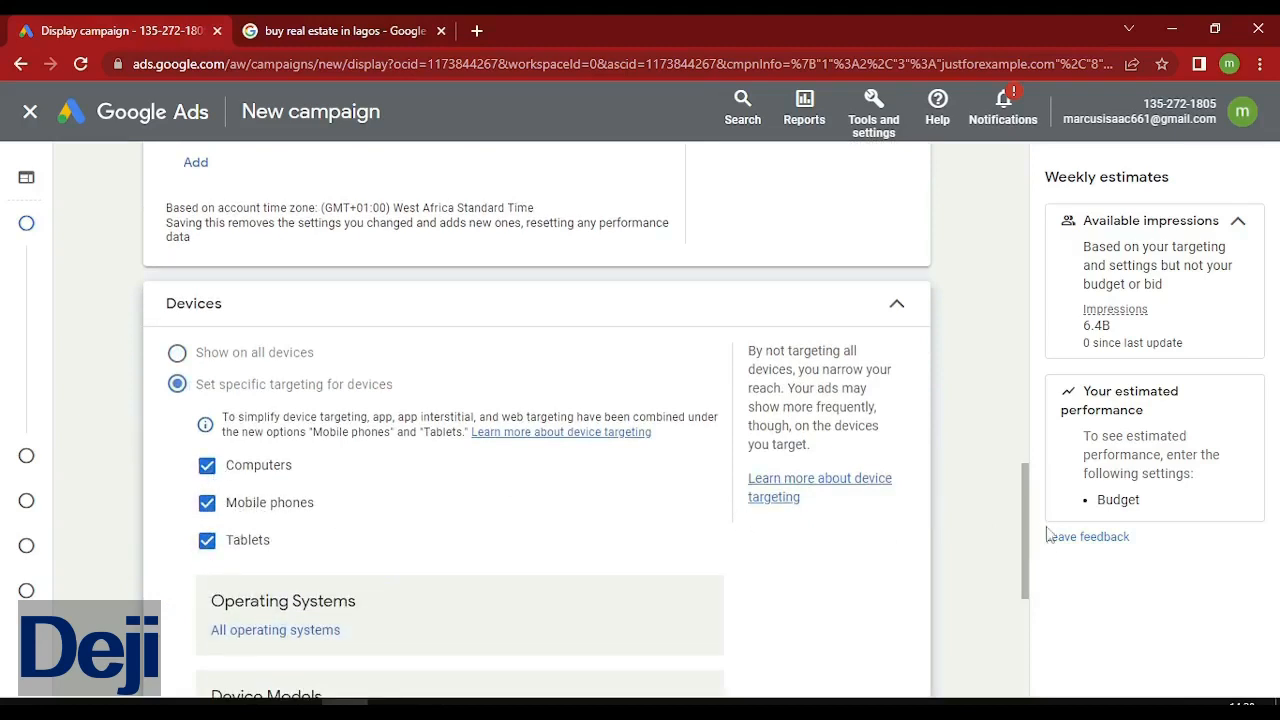
left_click_drag(1026, 565, 1026, 619)
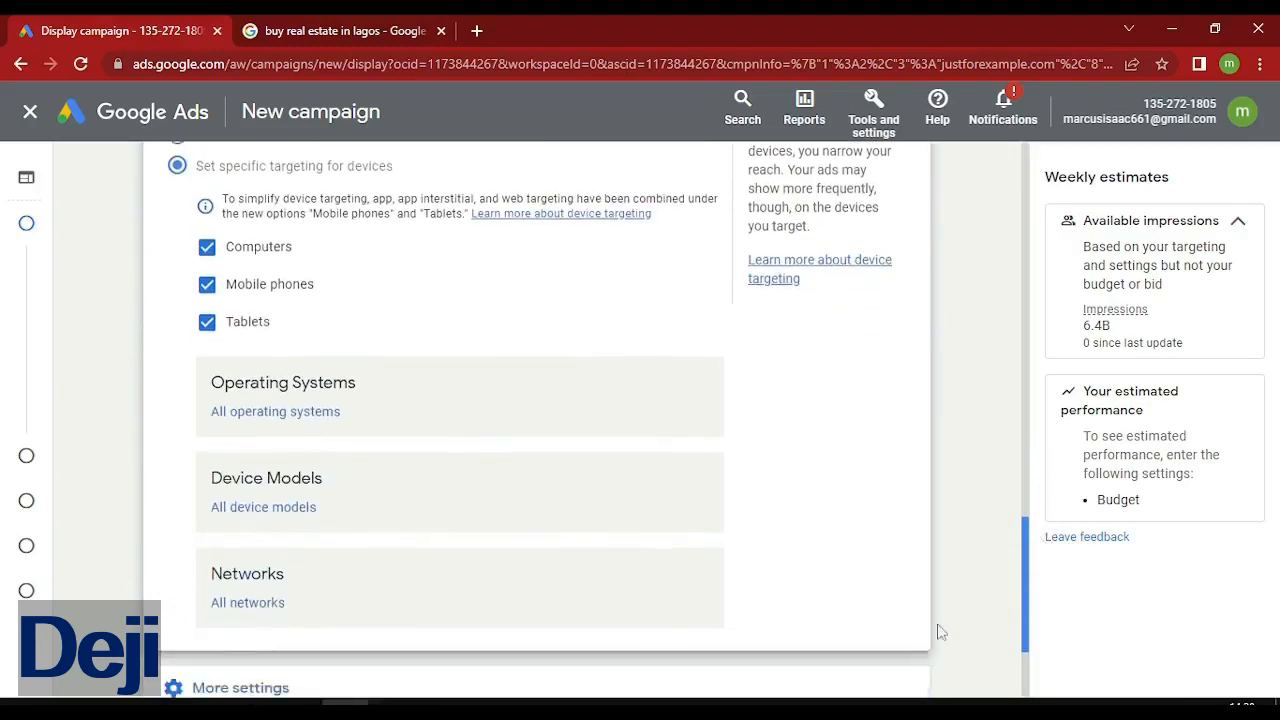
left_click(370, 387)
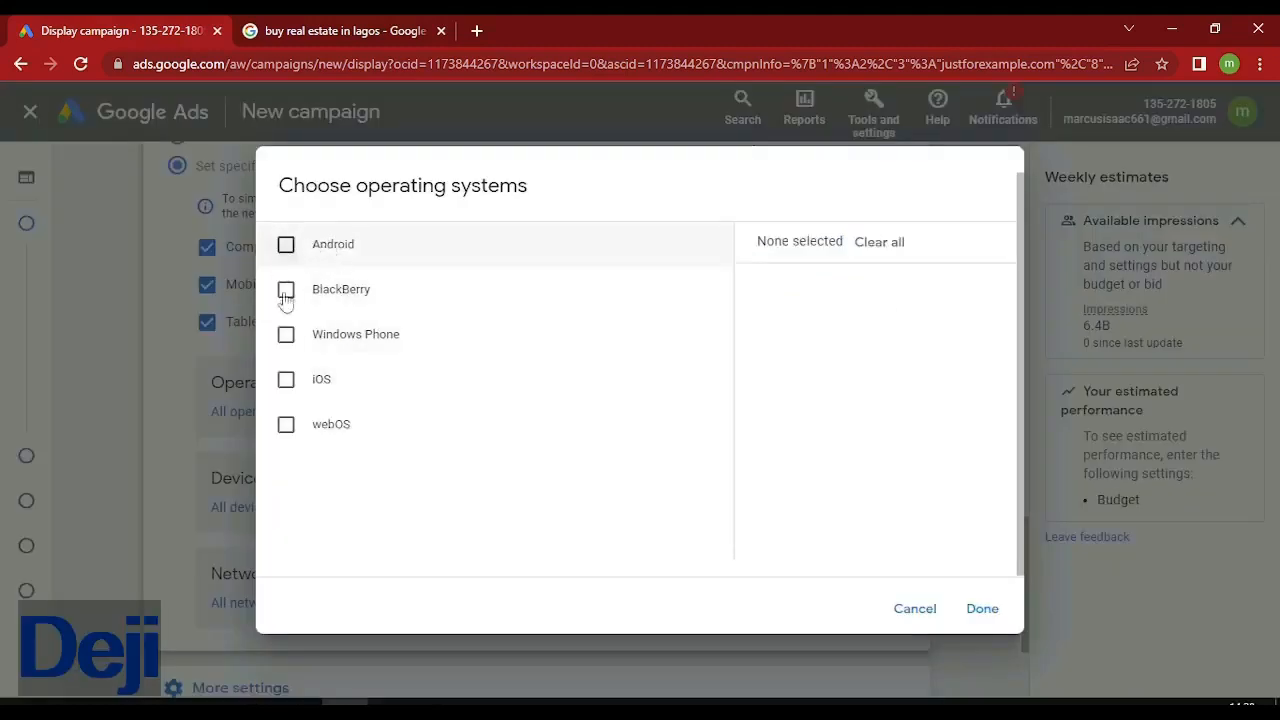
left_click(912, 609)
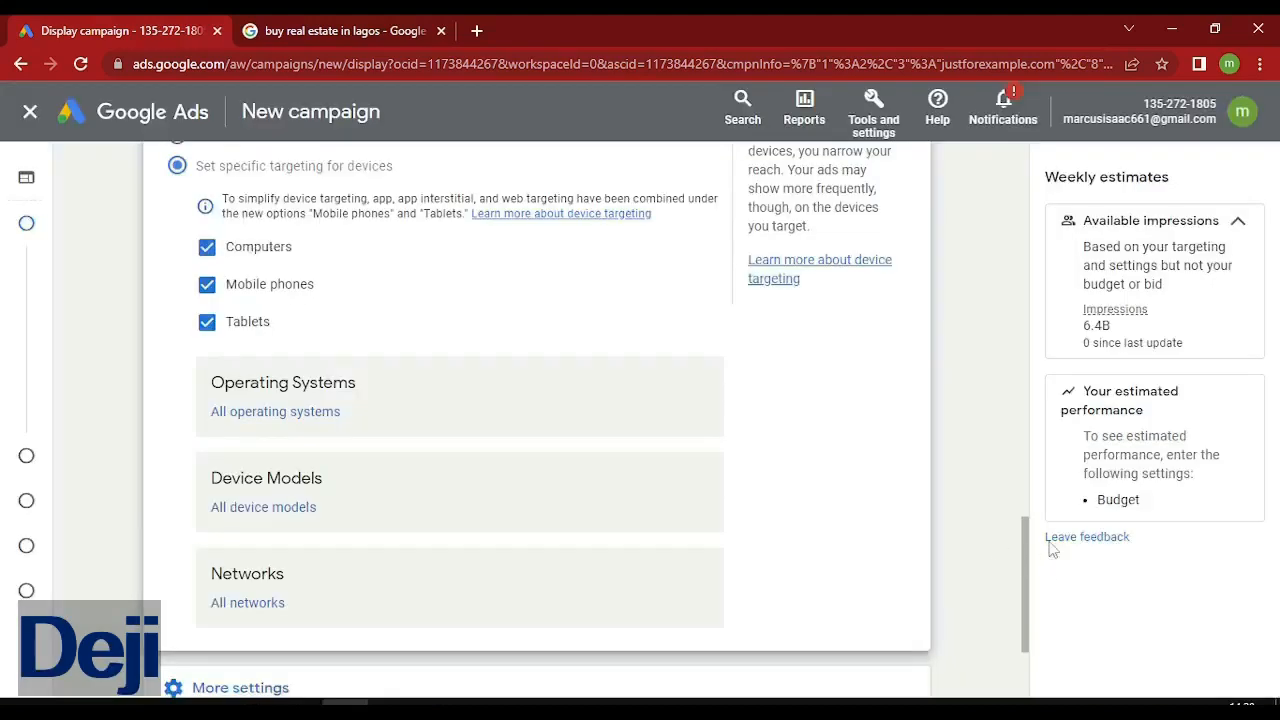
left_click_drag(1028, 580, 1025, 636)
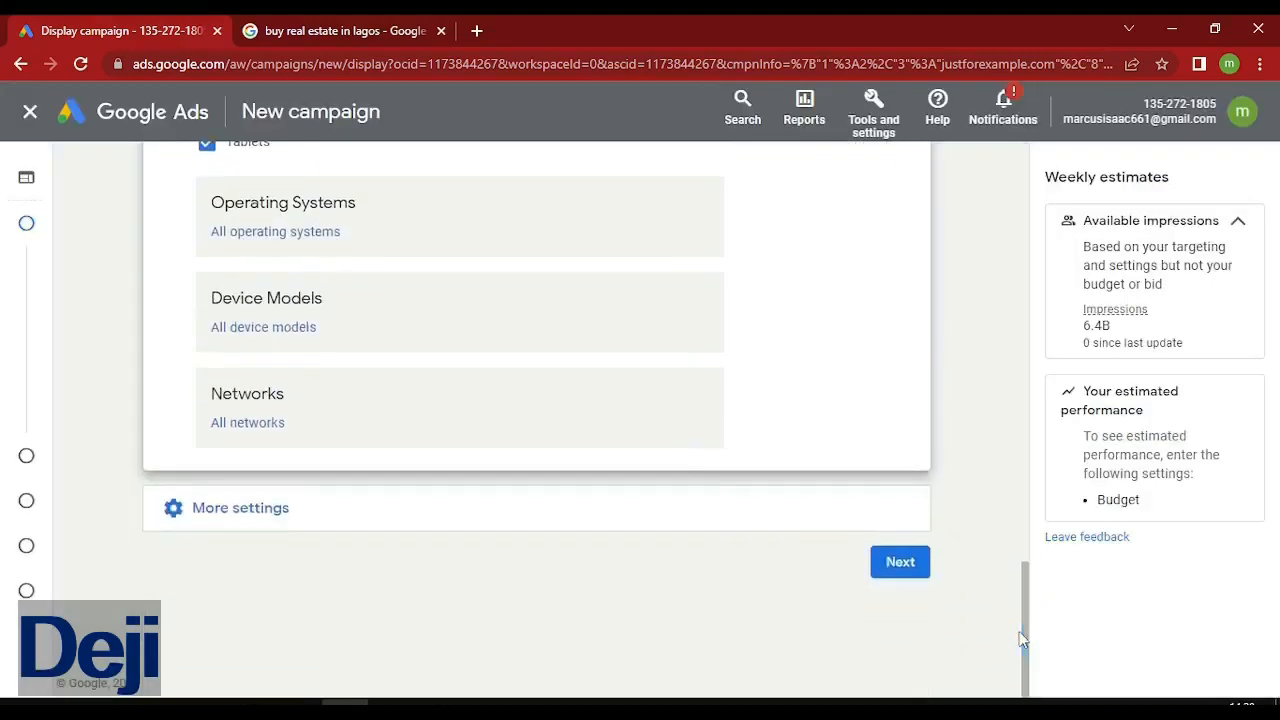
left_click(300, 519)
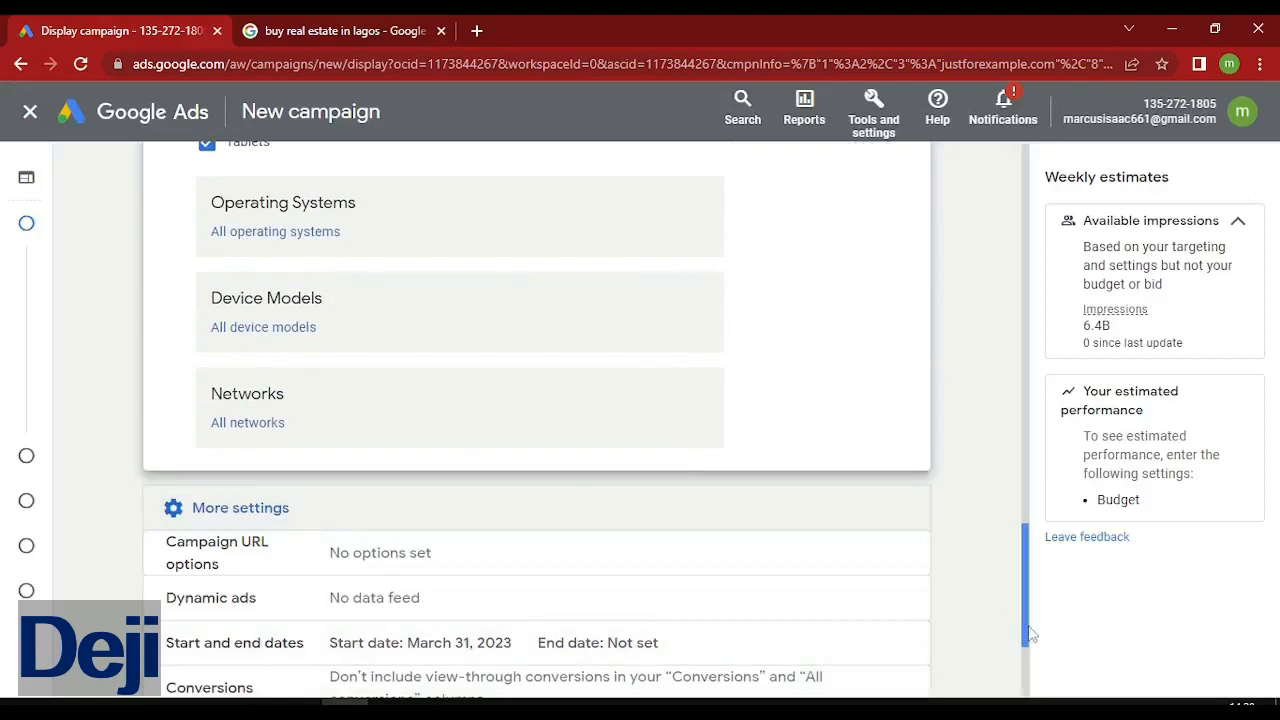
Keep the Mar 31, 2023 start date and set the end date option to 'Select a date'.
scroll(1030, 665, "down", 3)
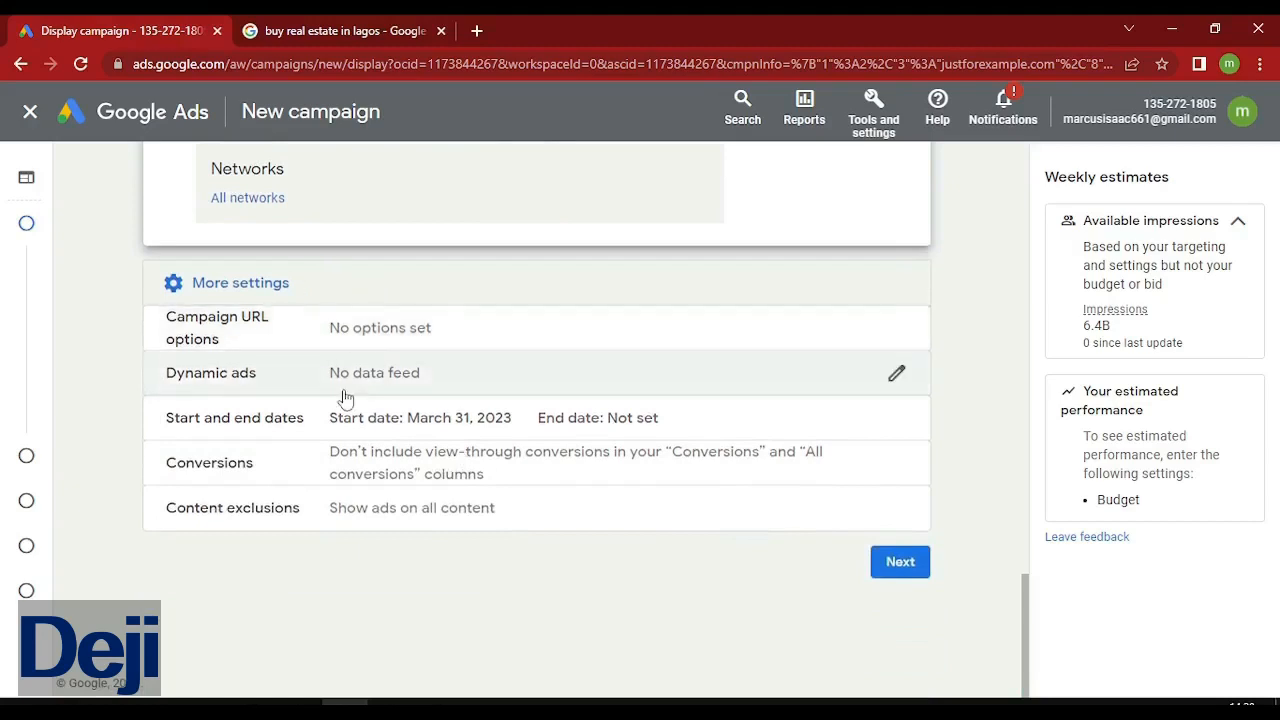
left_click(679, 435)
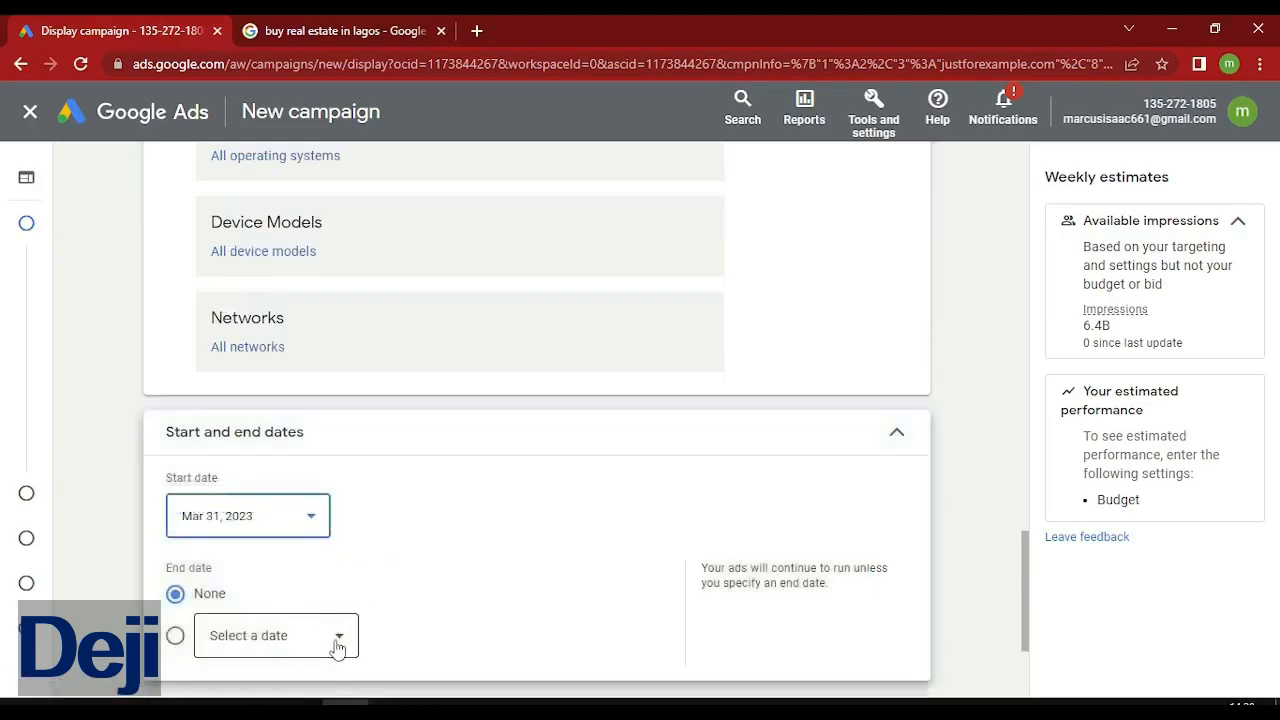
left_click(337, 646)
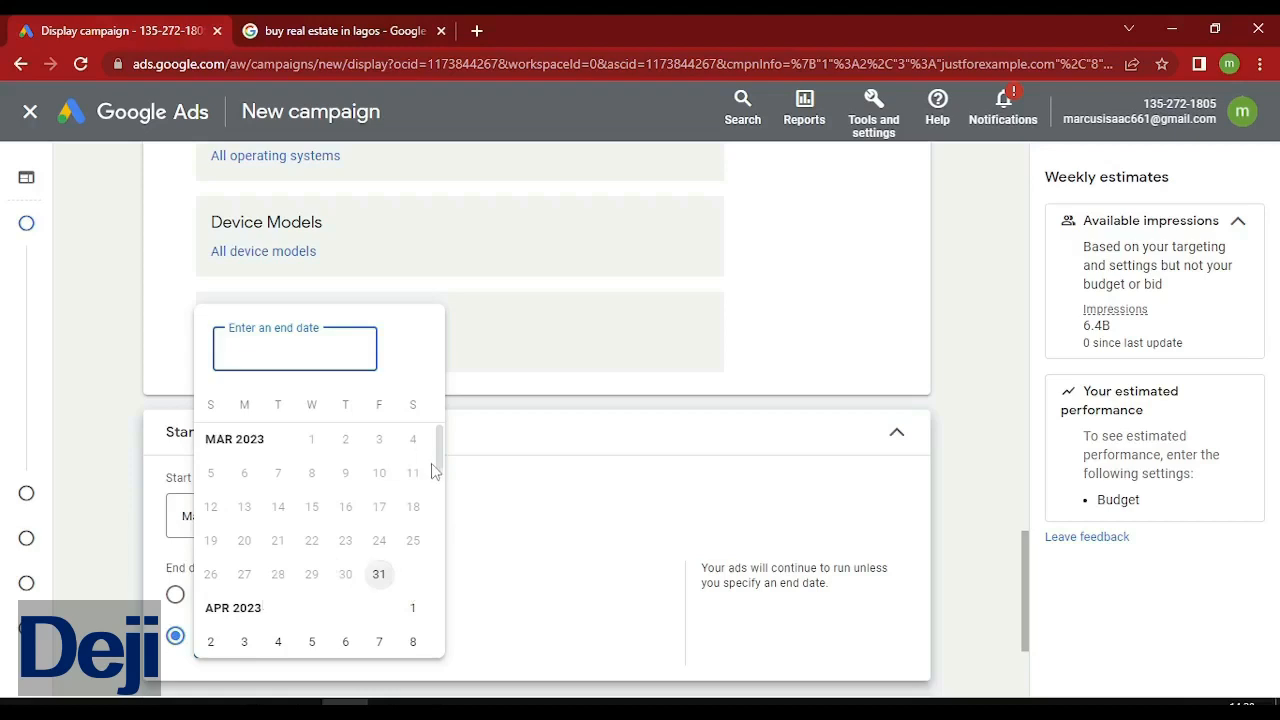
mouse_move(442, 463)
left_mouse_down()
mouse_move(444, 498)
mouse_move(444, 467)
left_mouse_up()
left_click(826, 534)
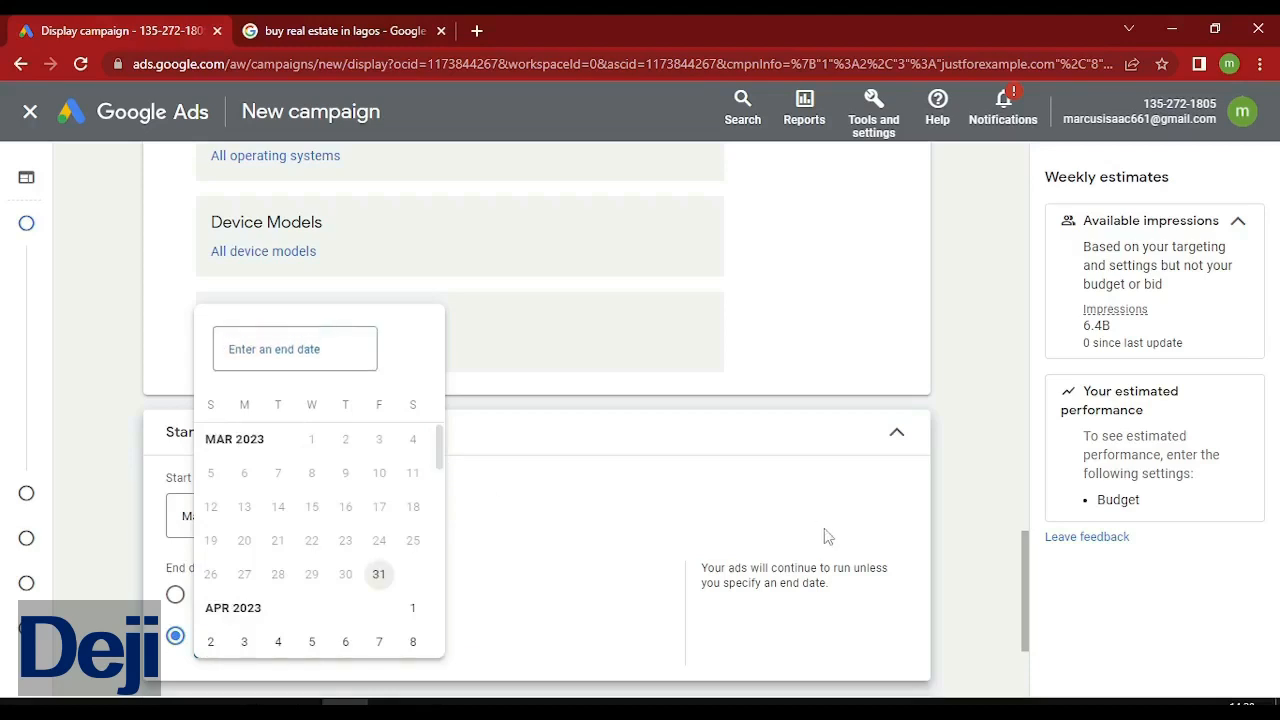
scroll(1017, 637, "down", 2)
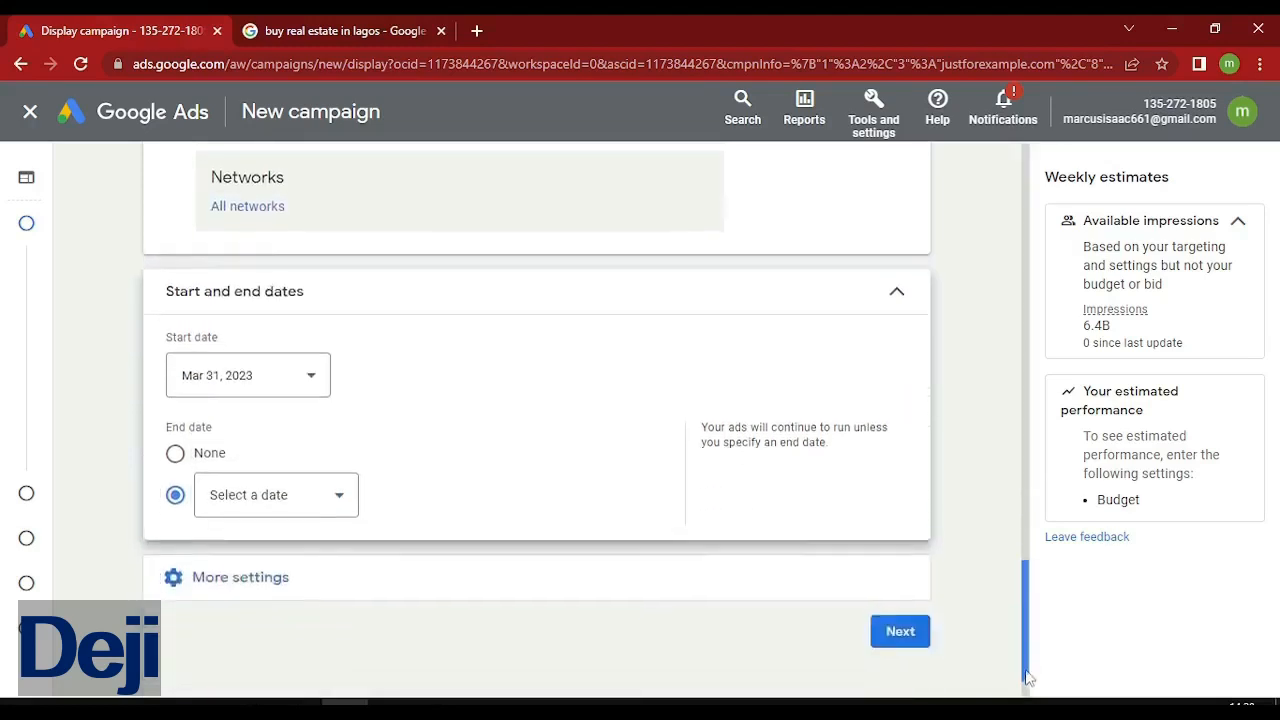
Advance to Budget and bidding, hide the billing banner, and enter a $10 average daily budget.
left_click(895, 581)
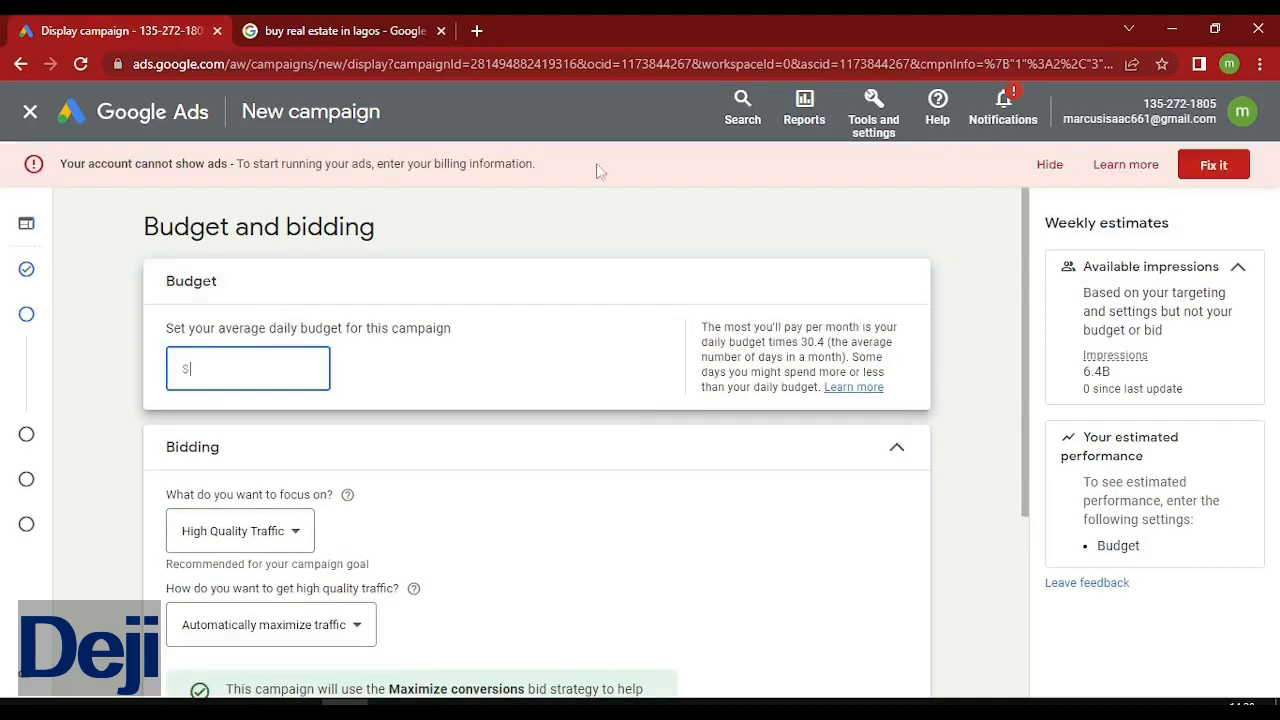
left_click(1052, 165)
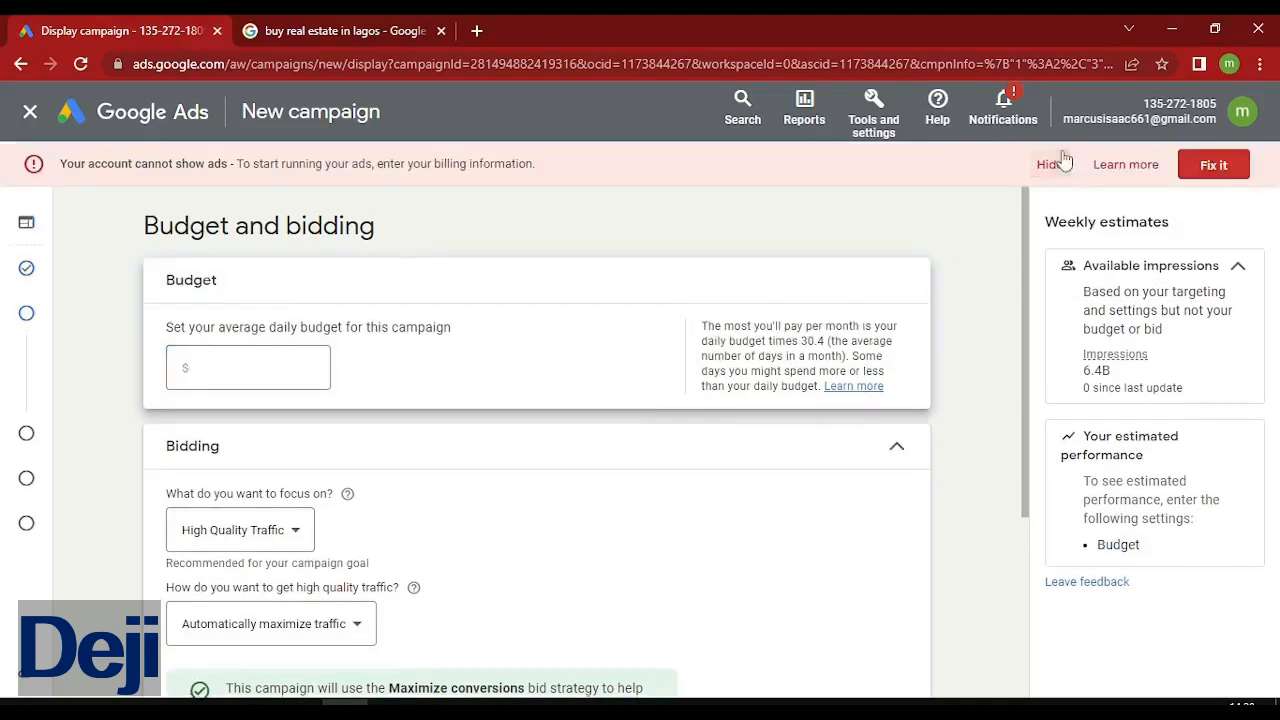
left_click(248, 315)
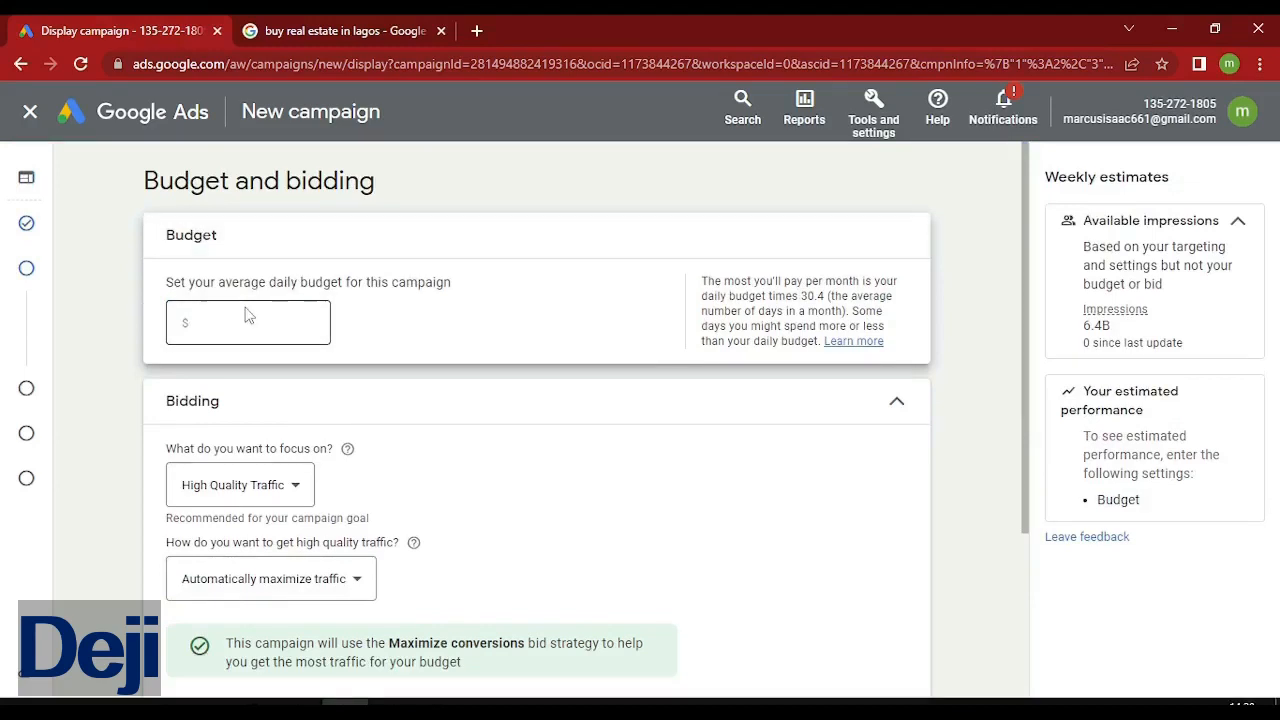
type("10")
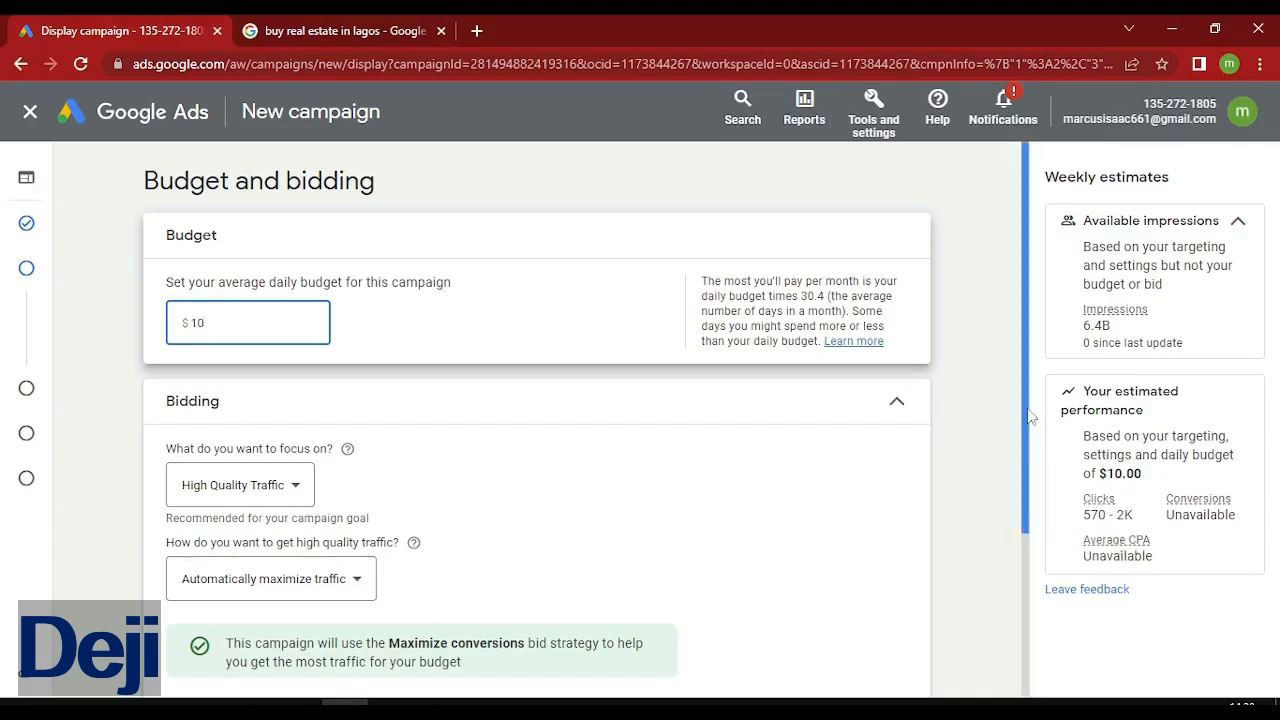
left_click_drag(1030, 415, 1030, 512)
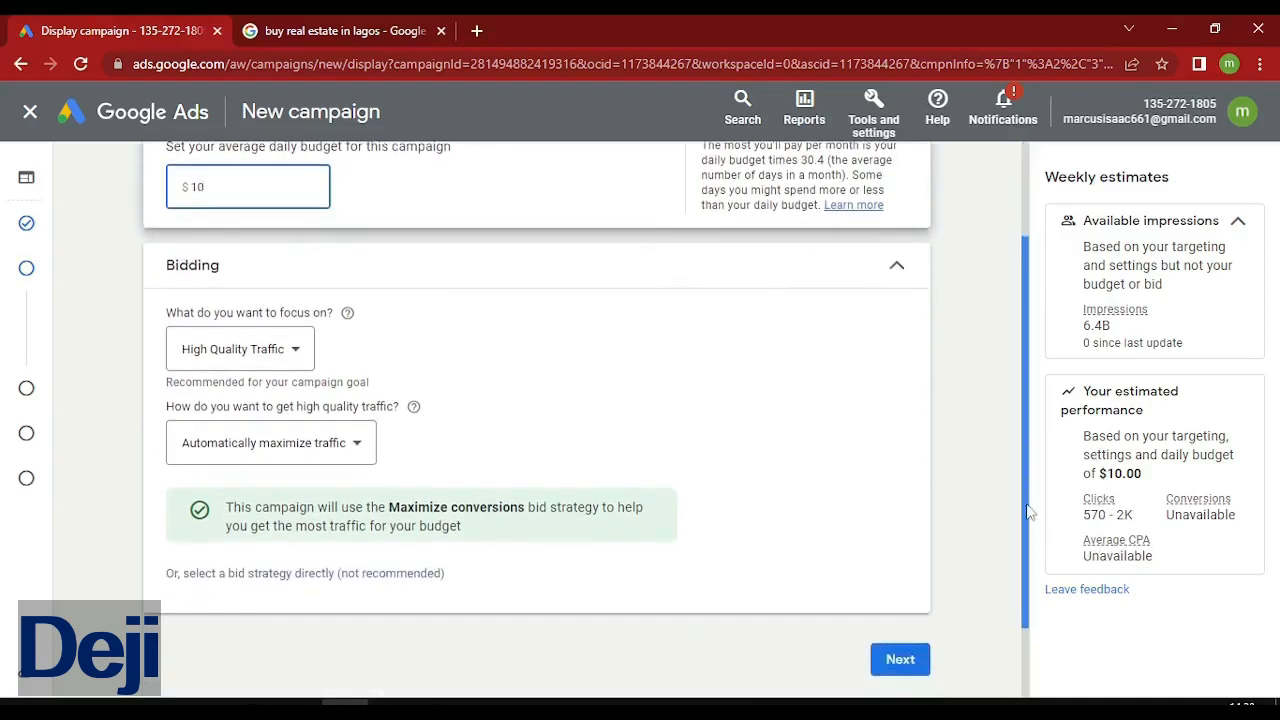
Keep High Quality Traffic as the focus with manually set bids at a $0.03 enhanced CPC.
left_click(287, 372)
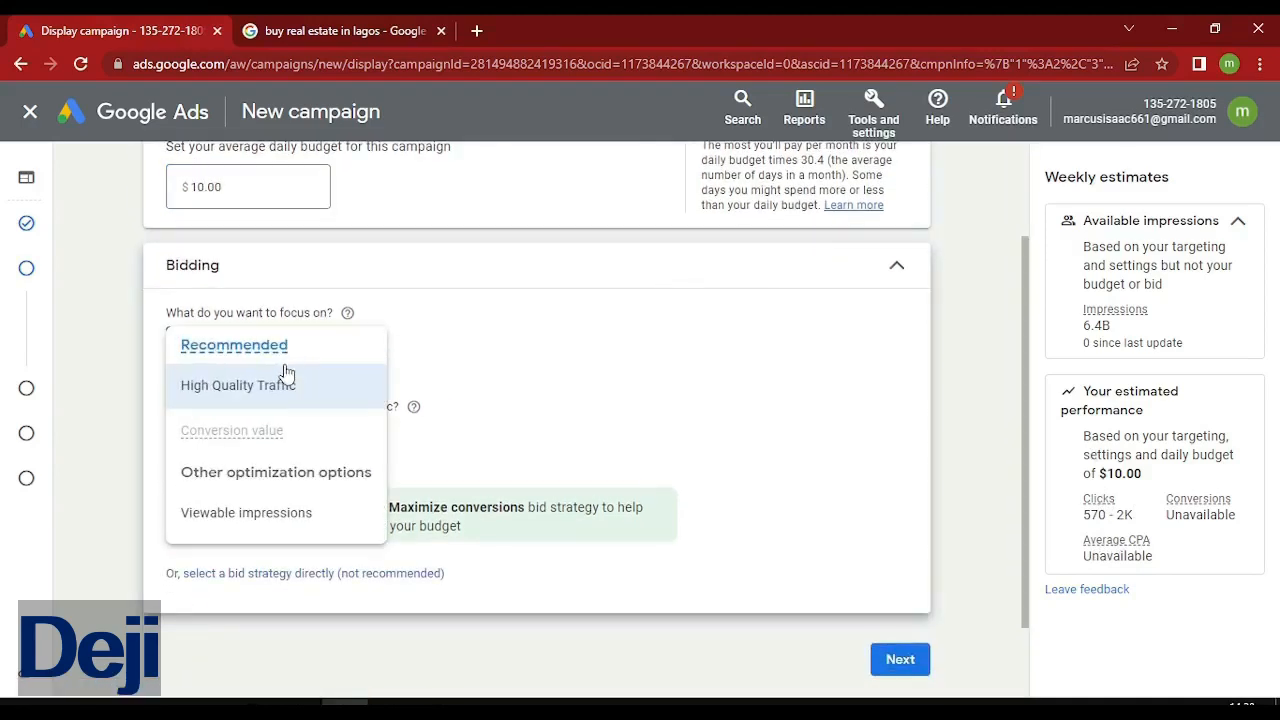
left_click(500, 375)
left_click(324, 451)
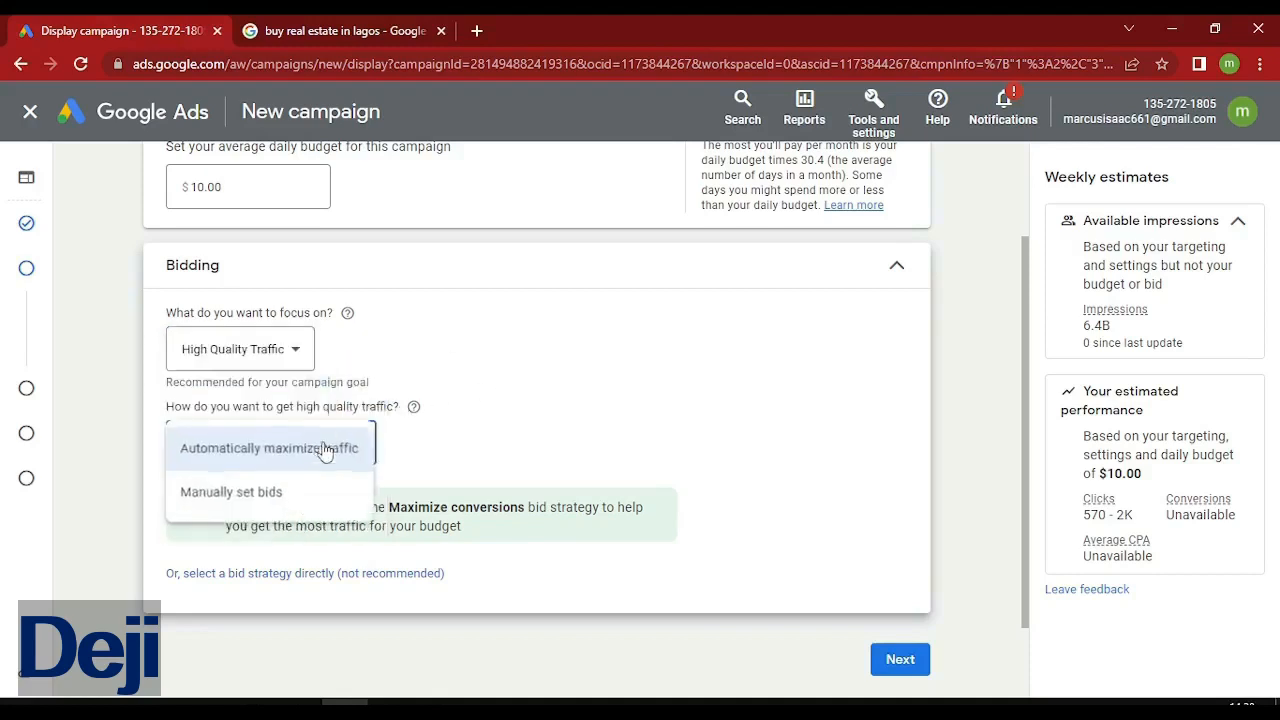
left_click(274, 493)
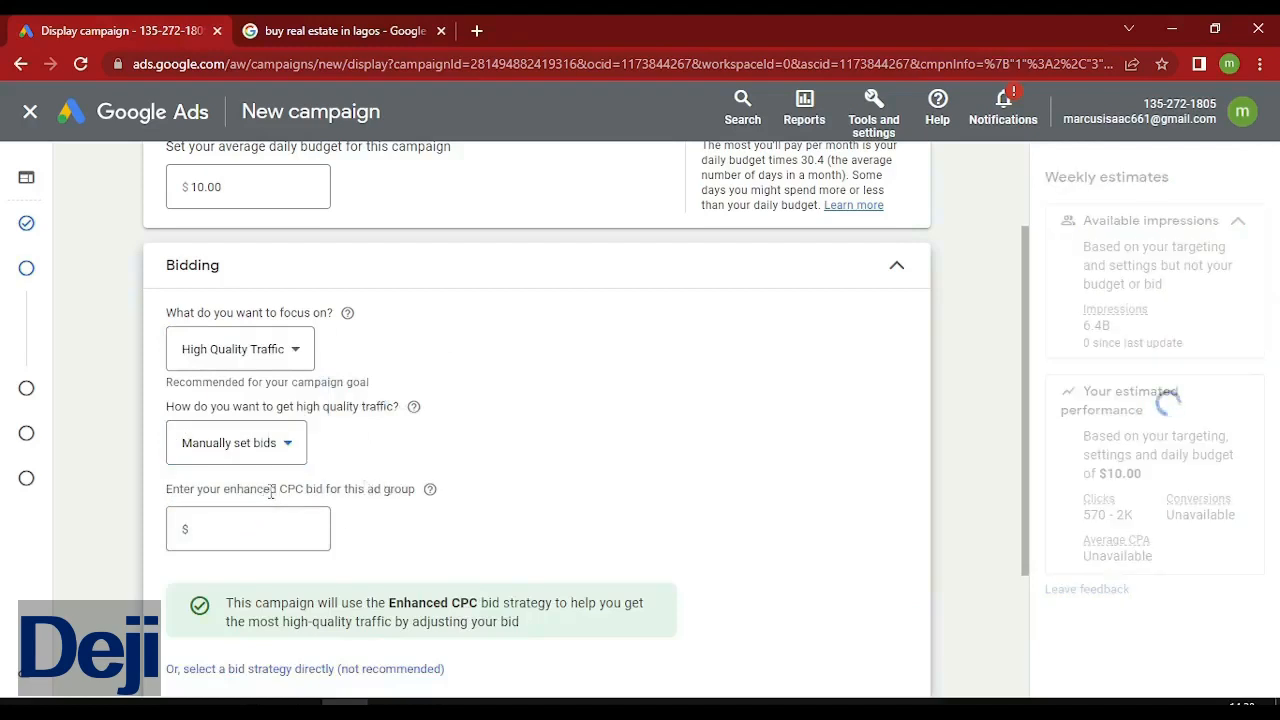
left_click(239, 536)
type("0.0")
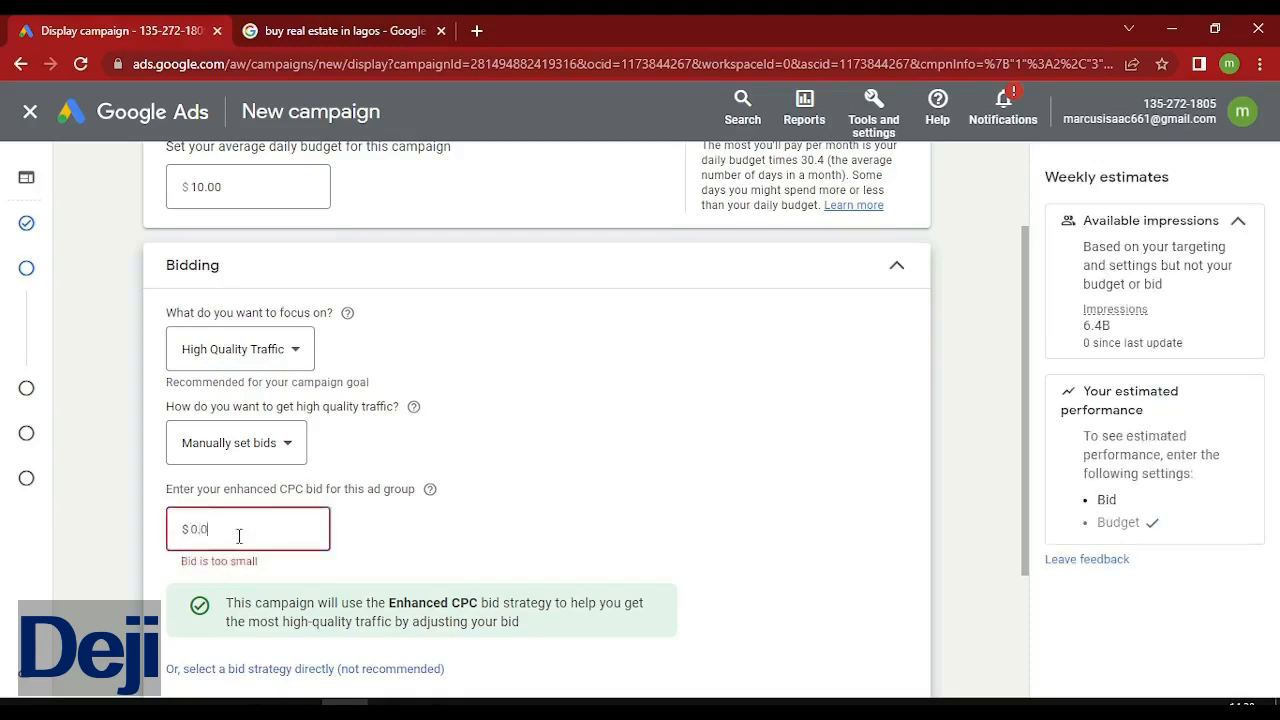
type("3")
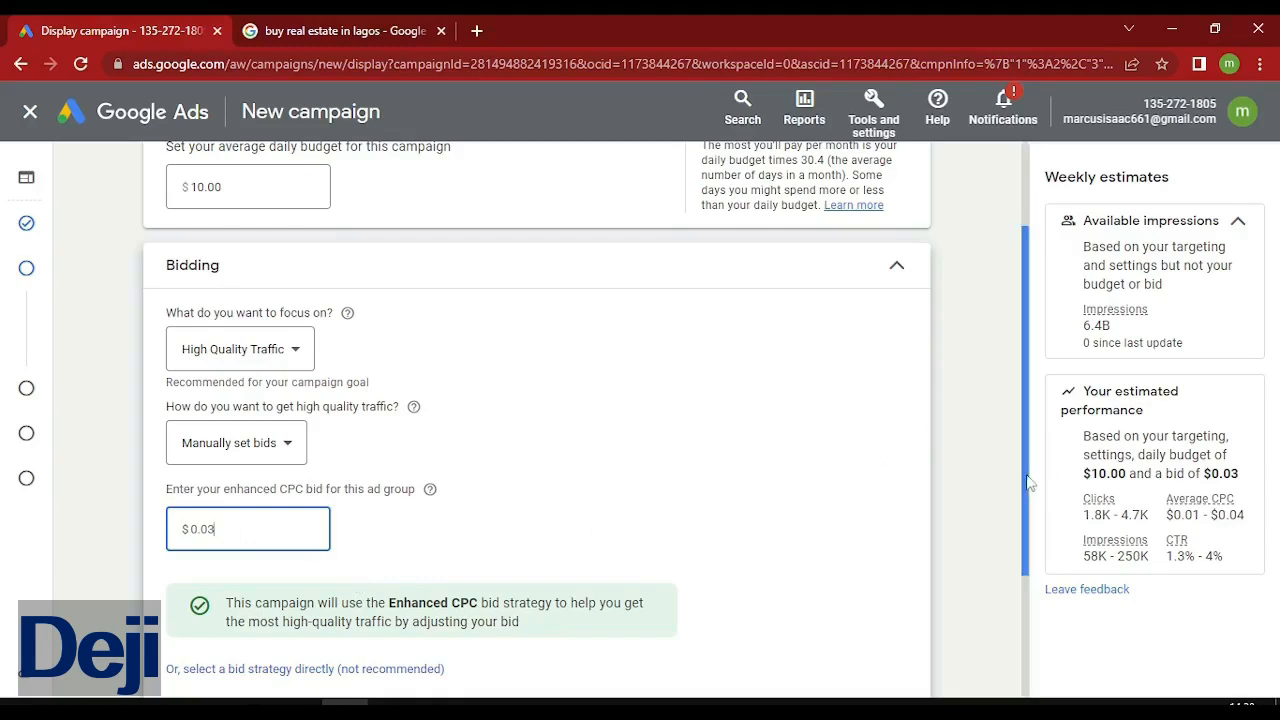
left_click_drag(1030, 483, 1033, 515)
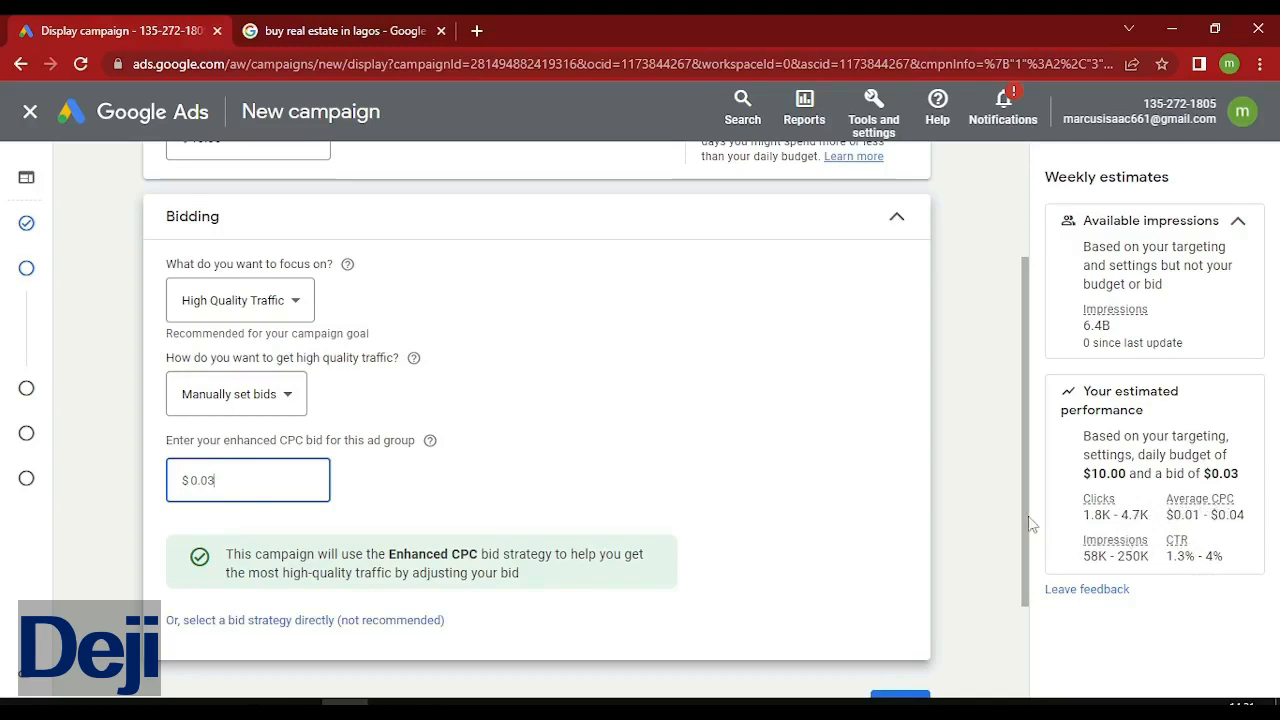
left_click_drag(1030, 528, 1030, 573)
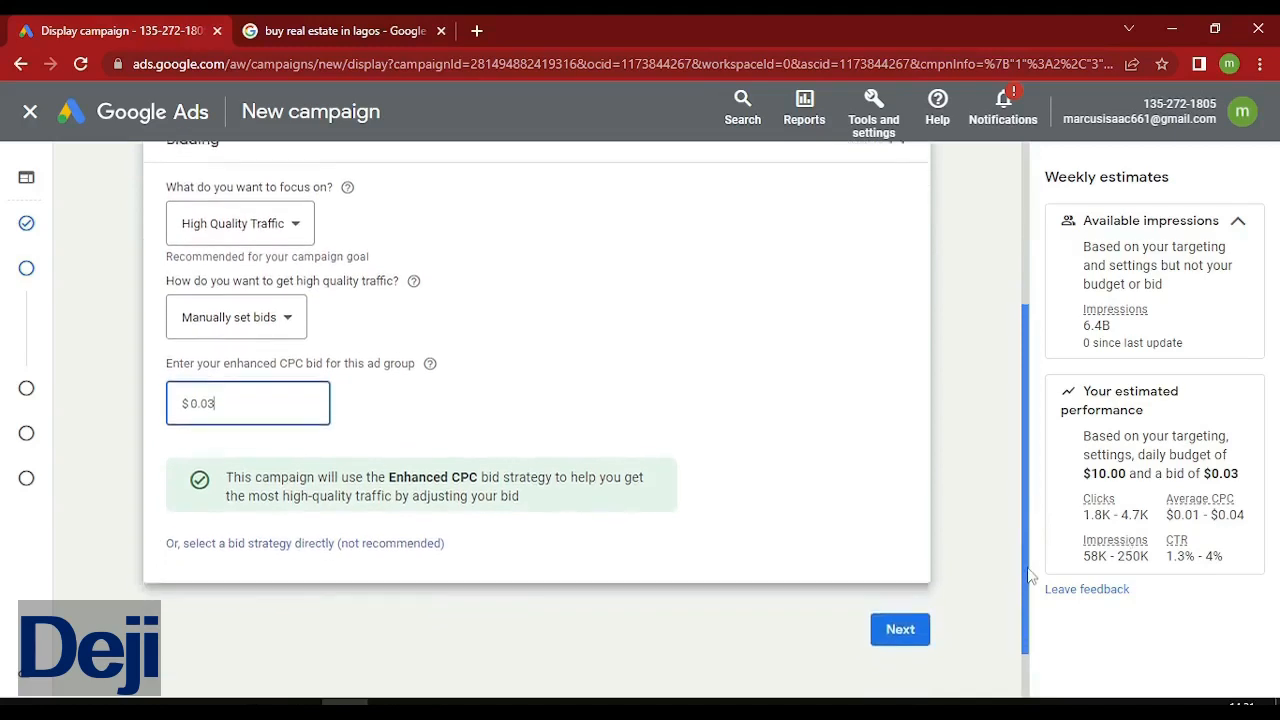
left_click(788, 430)
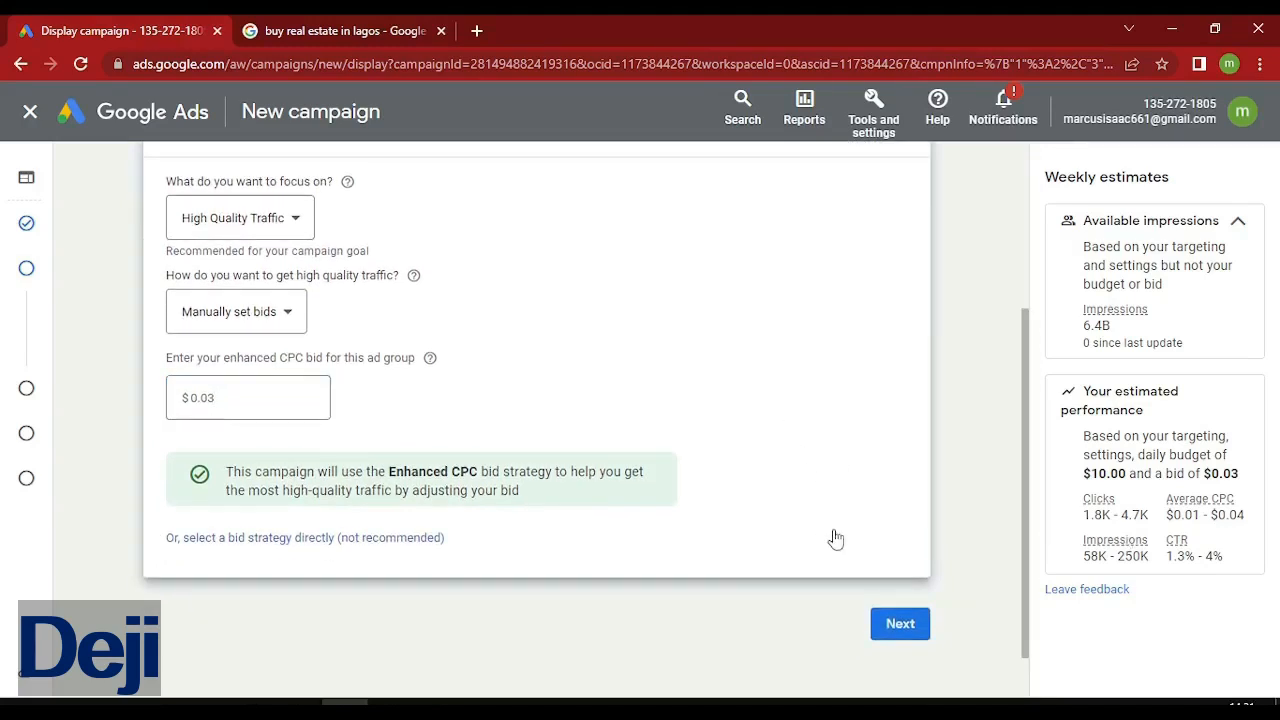
Advance to the Targeting step and add Audience Segments targeting for editing.
left_click(900, 624)
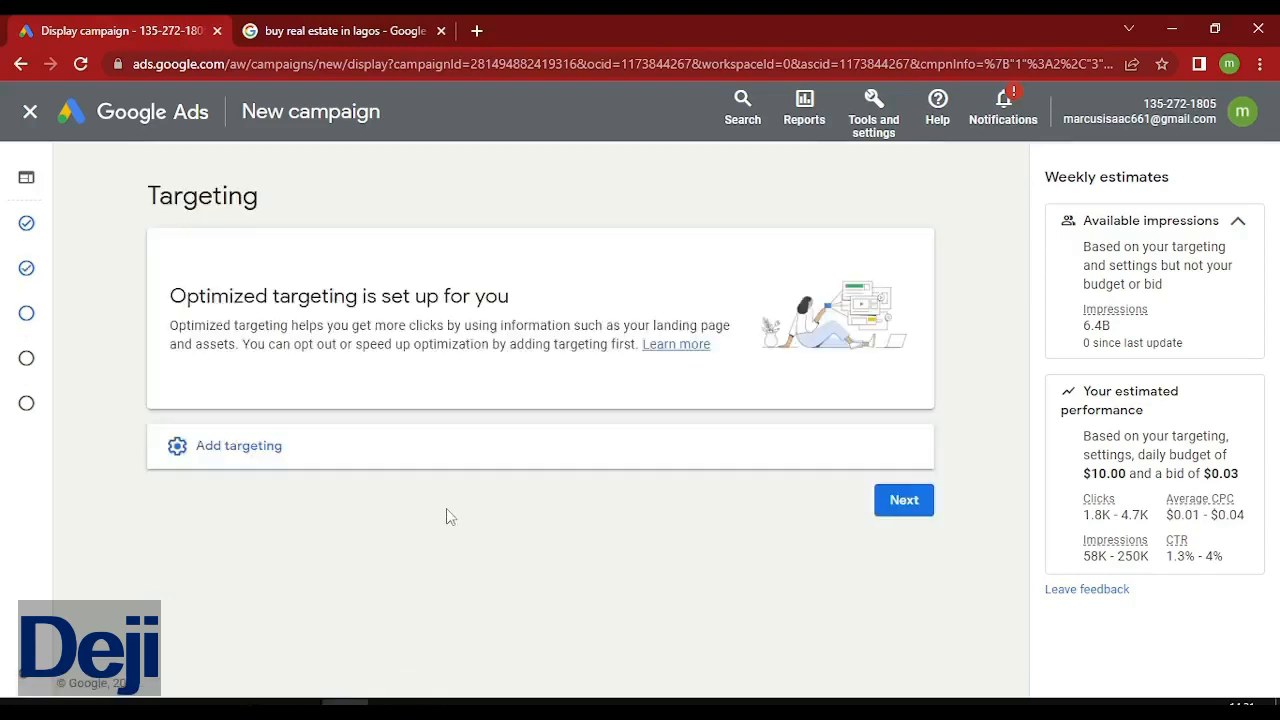
left_click(255, 445)
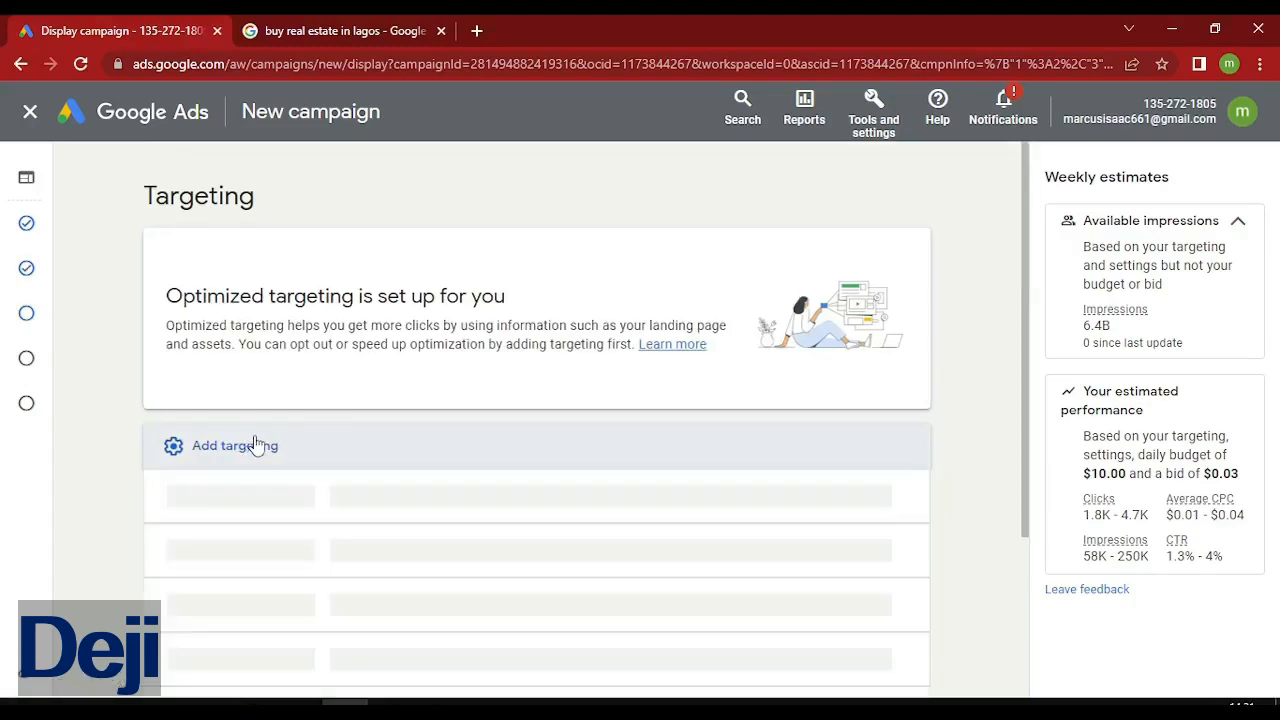
left_click_drag(1033, 446, 1023, 655)
left_click(993, 544)
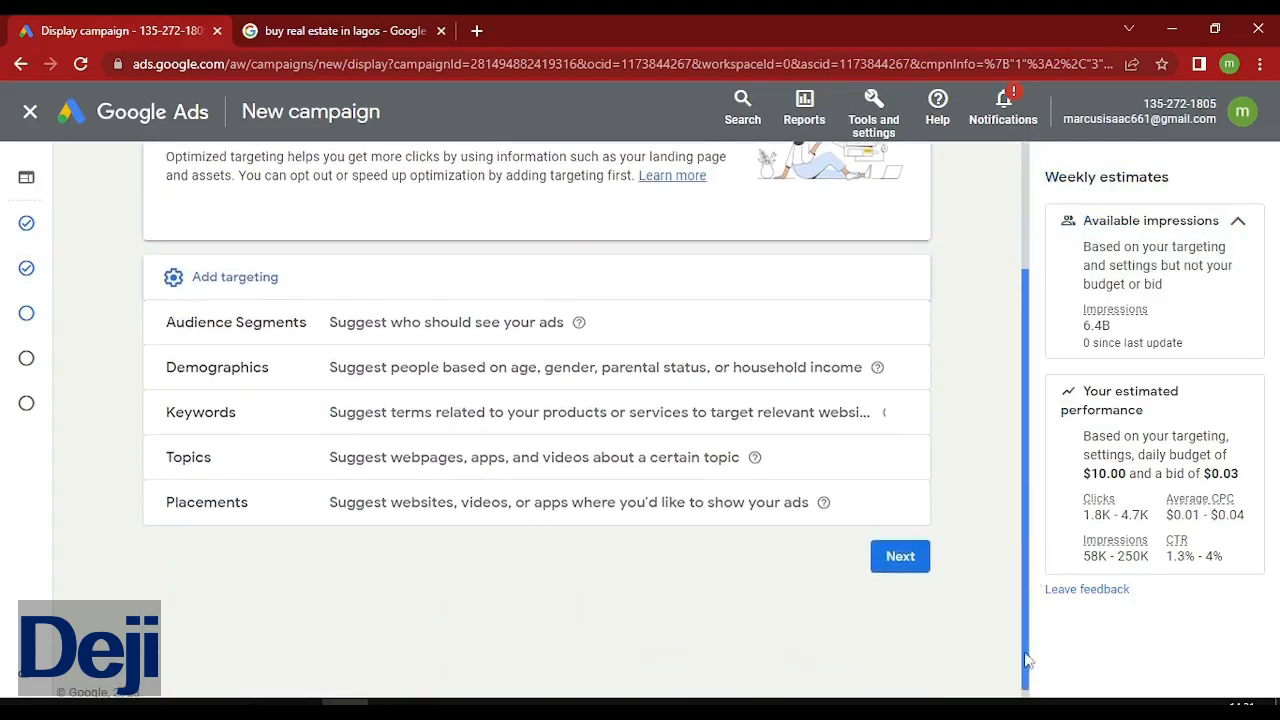
left_click(645, 341)
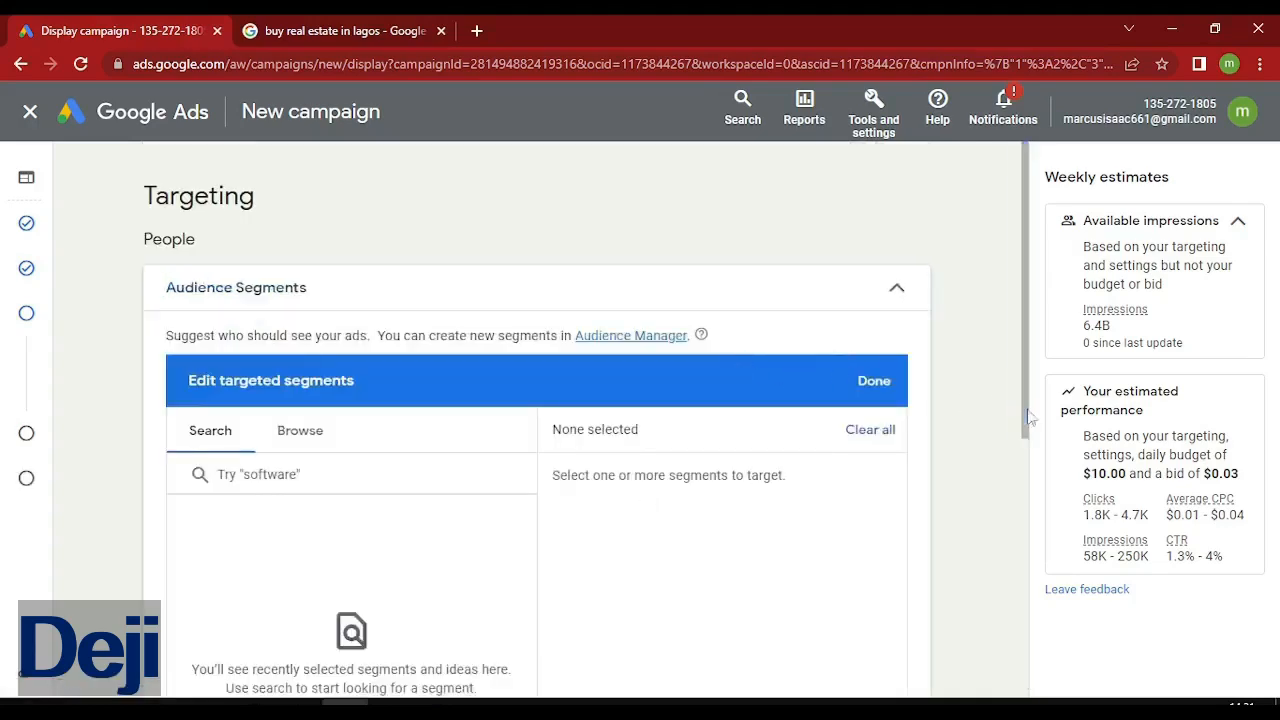
Add Demographics targeting and open it for editing.
left_click_drag(1030, 417, 1040, 651)
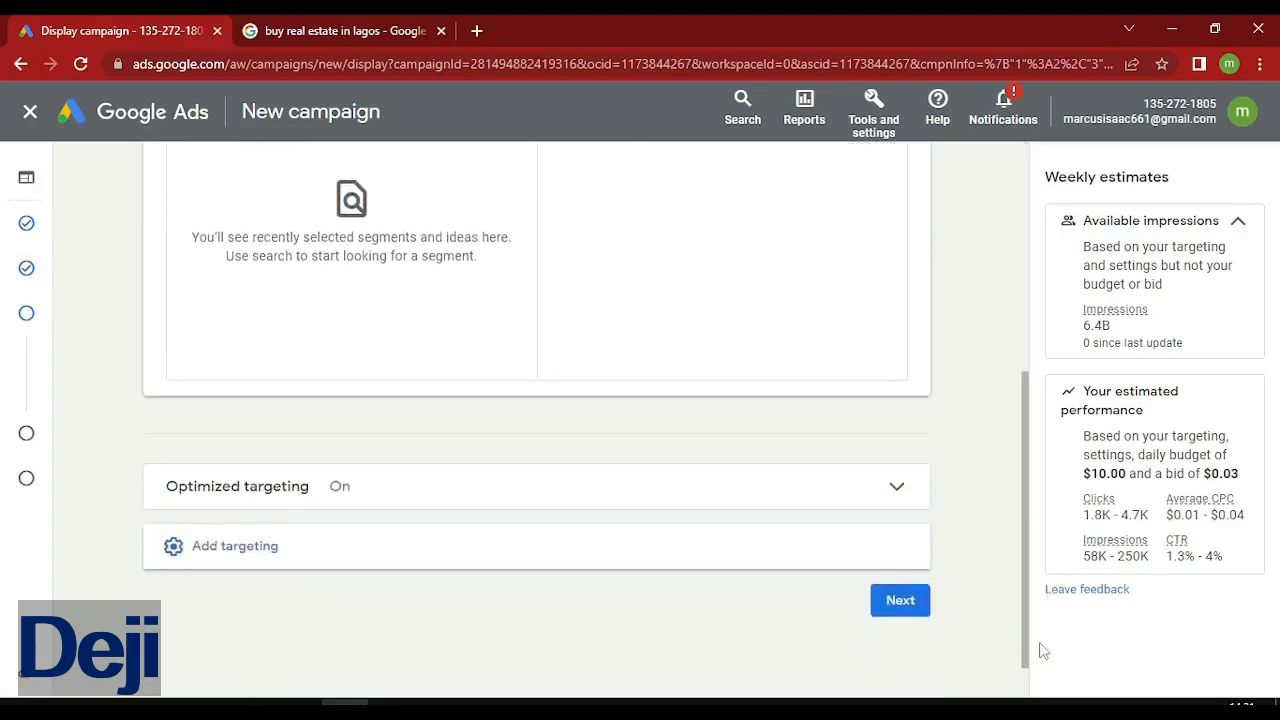
left_click(800, 557)
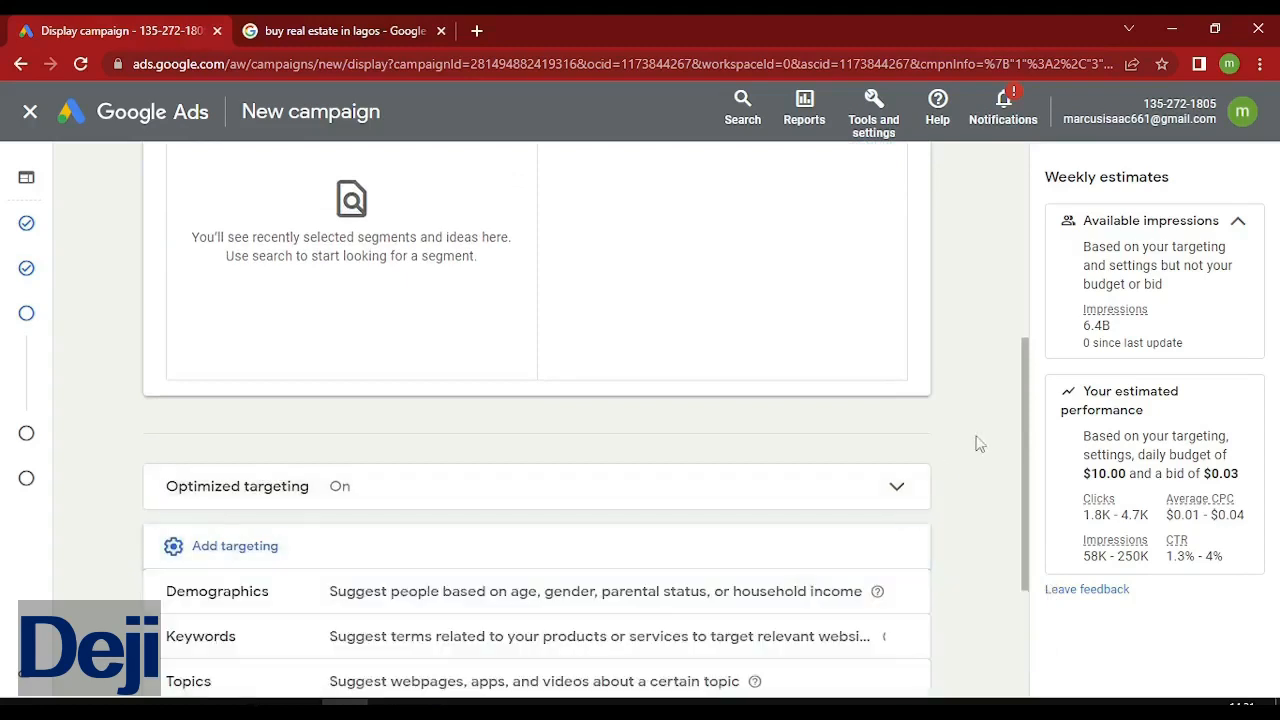
left_click_drag(1030, 497, 1043, 589)
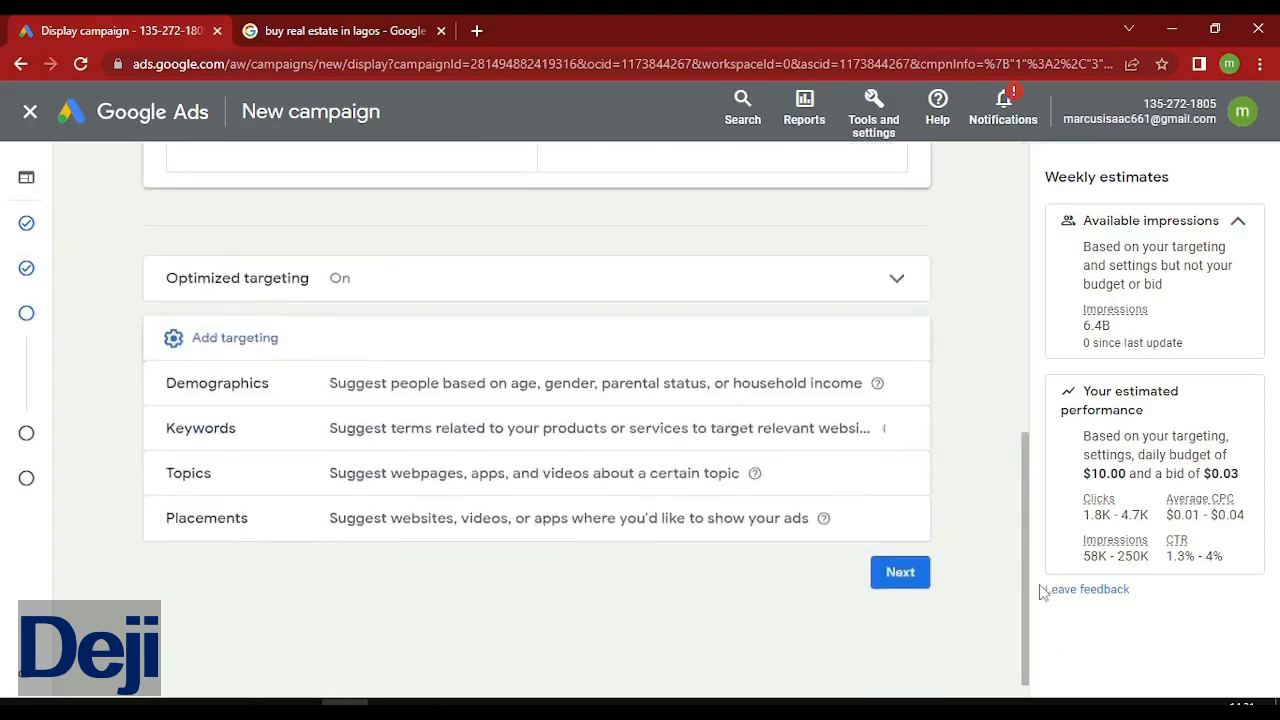
left_click(655, 392)
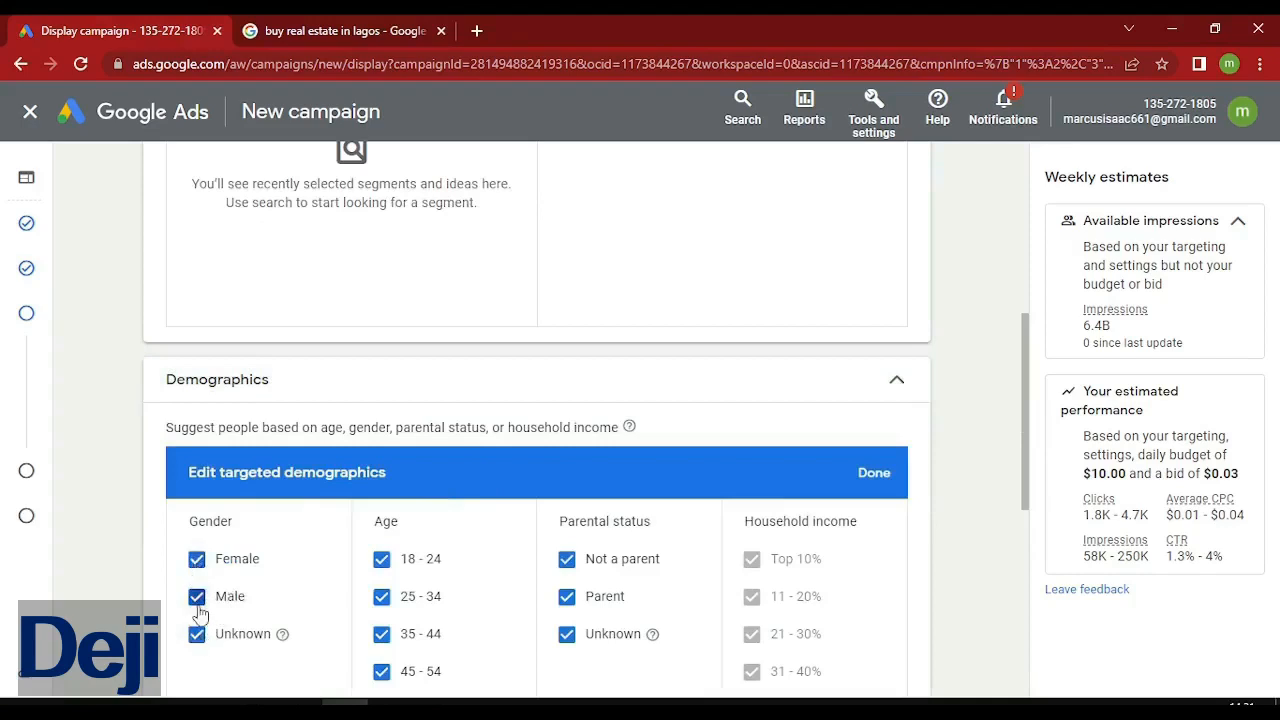
Target Female and Male genders while unchecking Unknown gender.
left_click(197, 597)
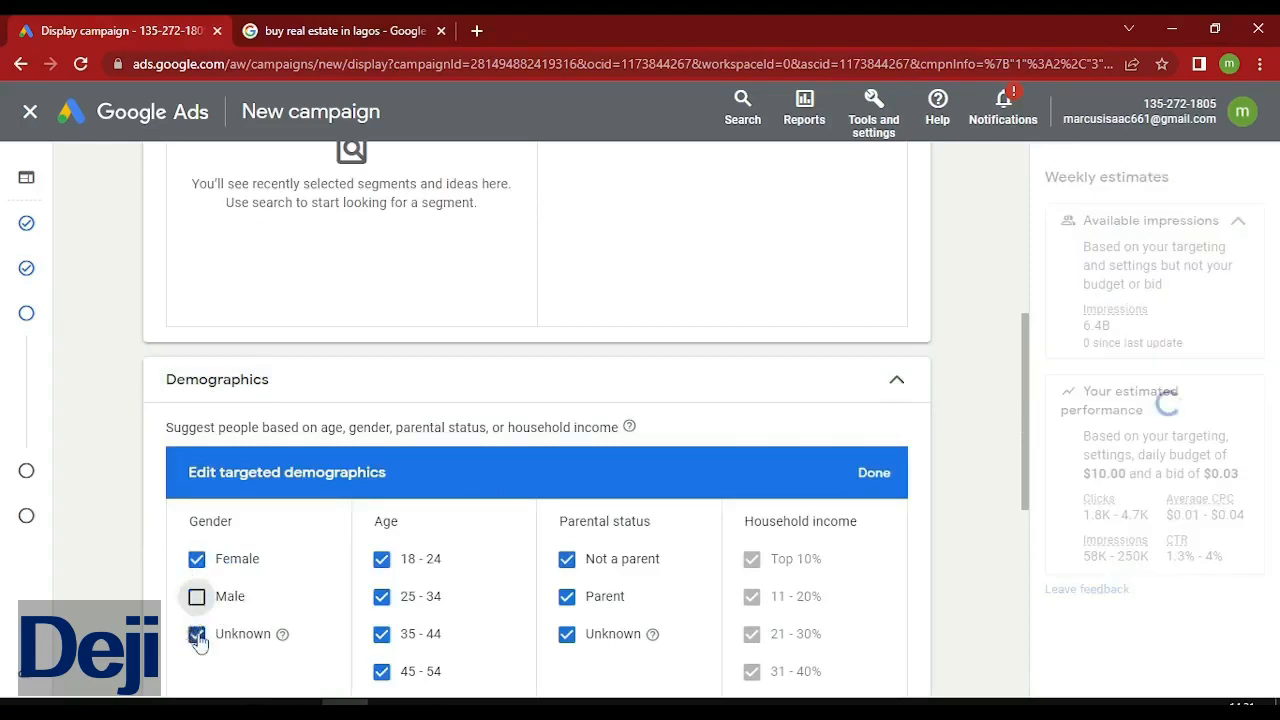
left_click(197, 636)
left_click(197, 598)
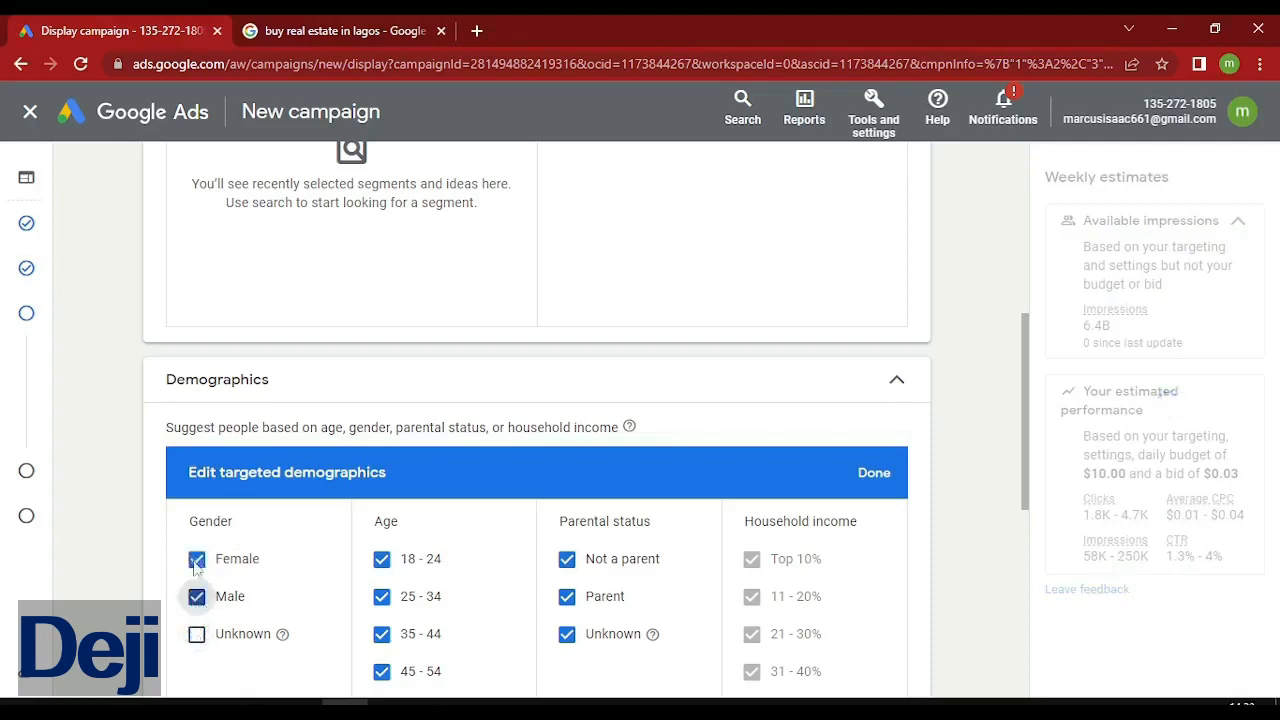
left_click(196, 562)
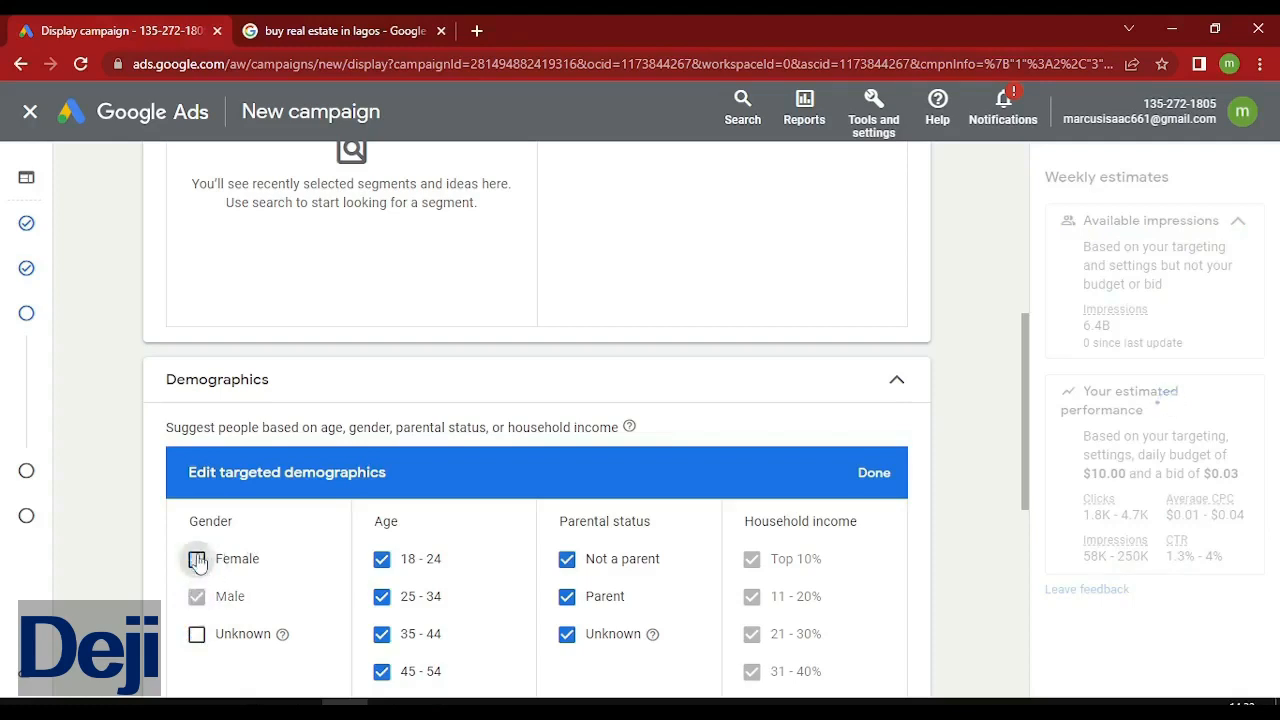
left_click(198, 562)
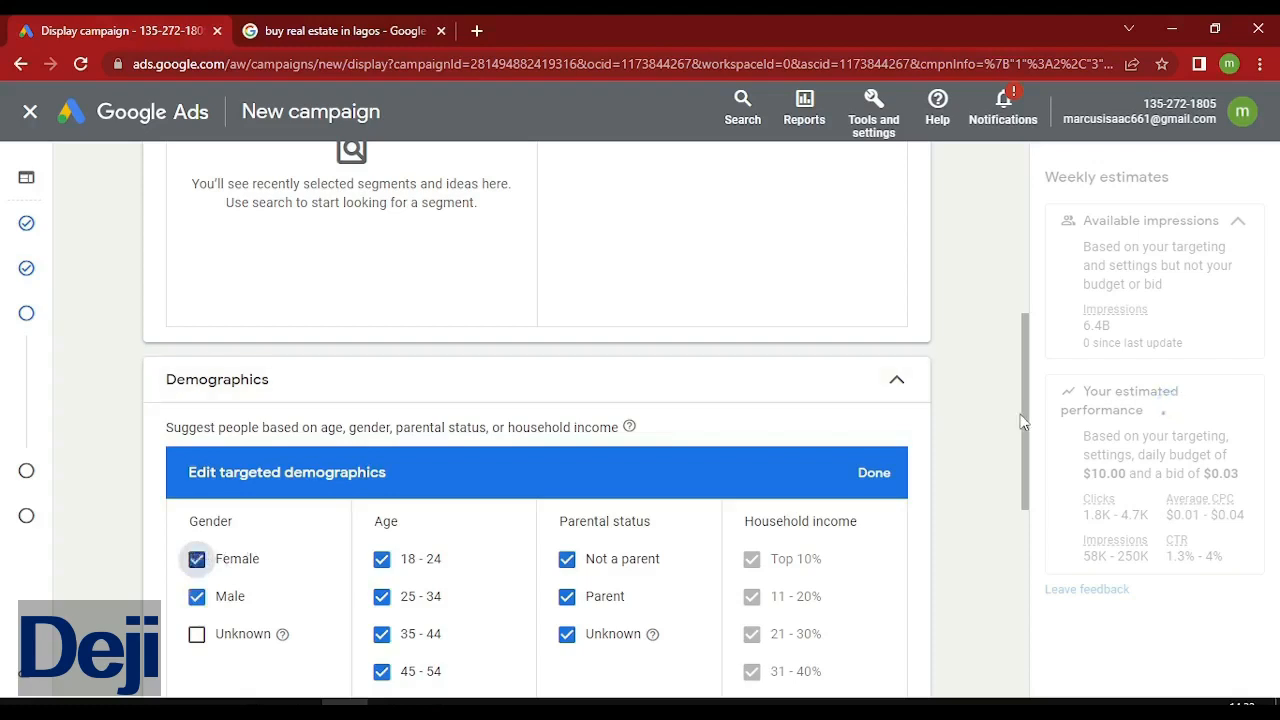
Uncheck the 18 - 24 and 25 - 34 age groups.
left_click_drag(1024, 426, 1035, 481)
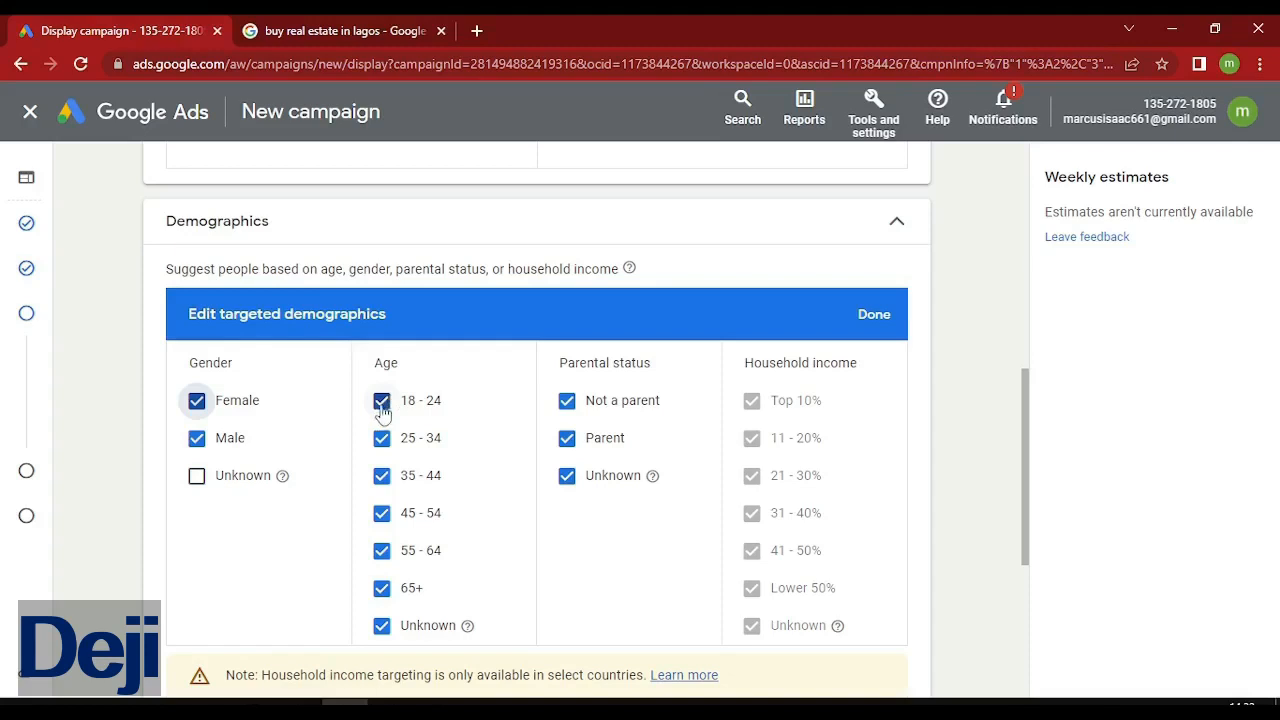
left_click(382, 408)
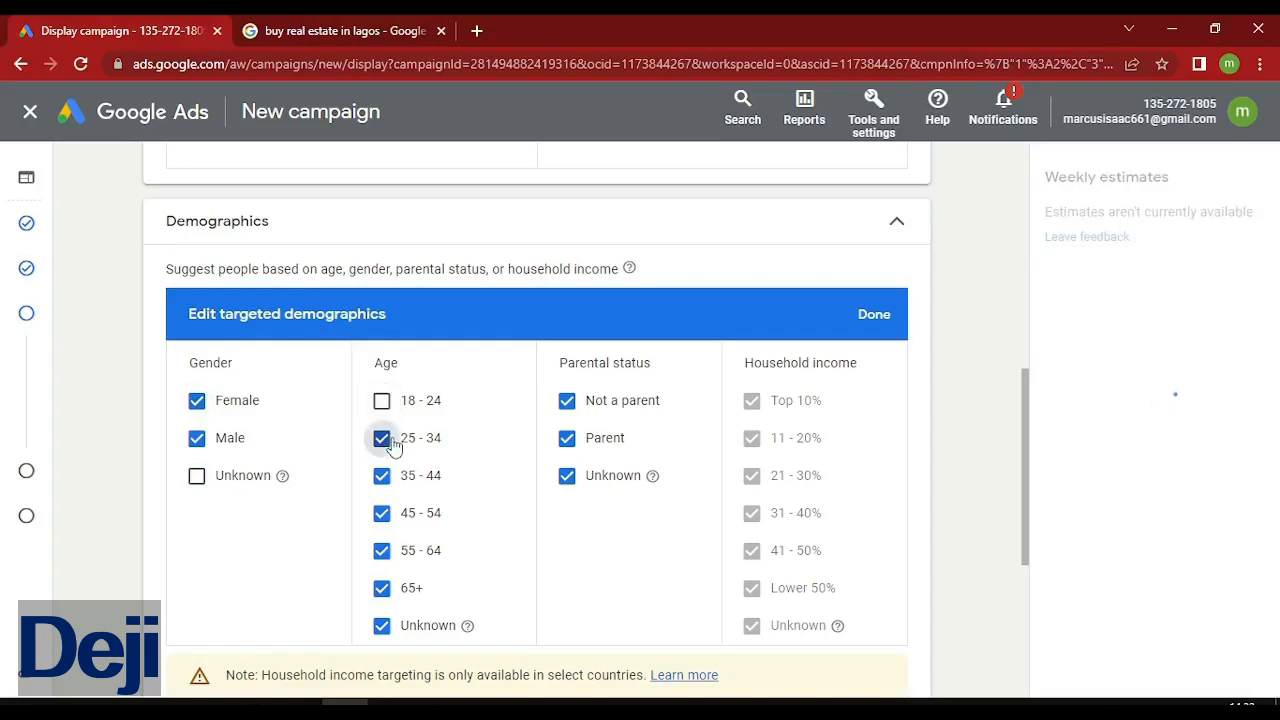
left_click(390, 444)
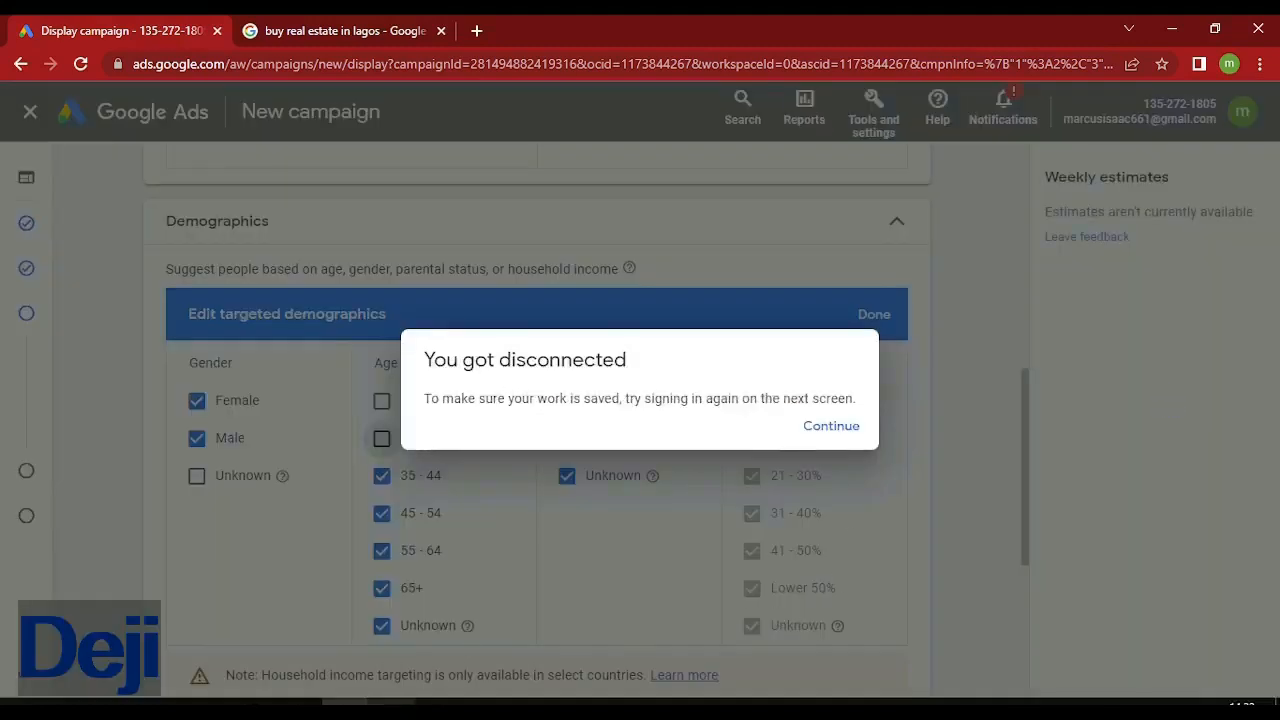
Pause the recording in OBS Studio, then go back to the Google Ads campaign in Chrome.
left_click(391, 712)
left_click(1260, 498)
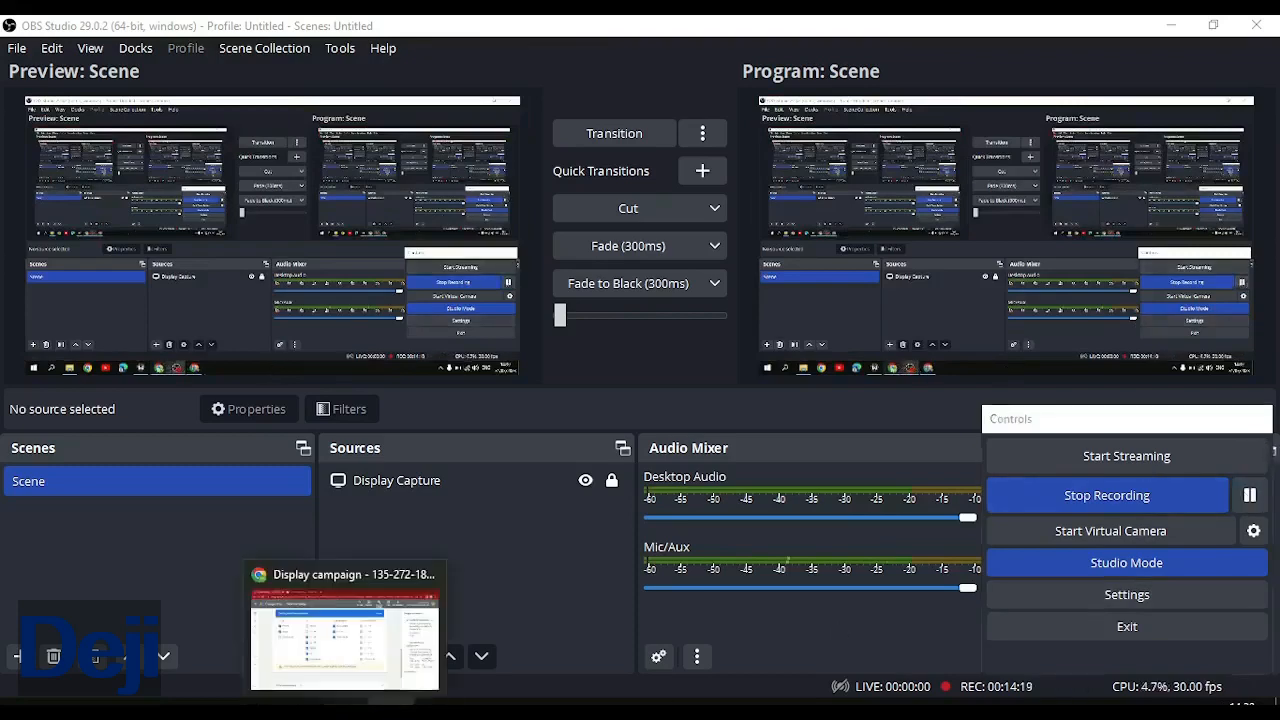
left_click(345, 706)
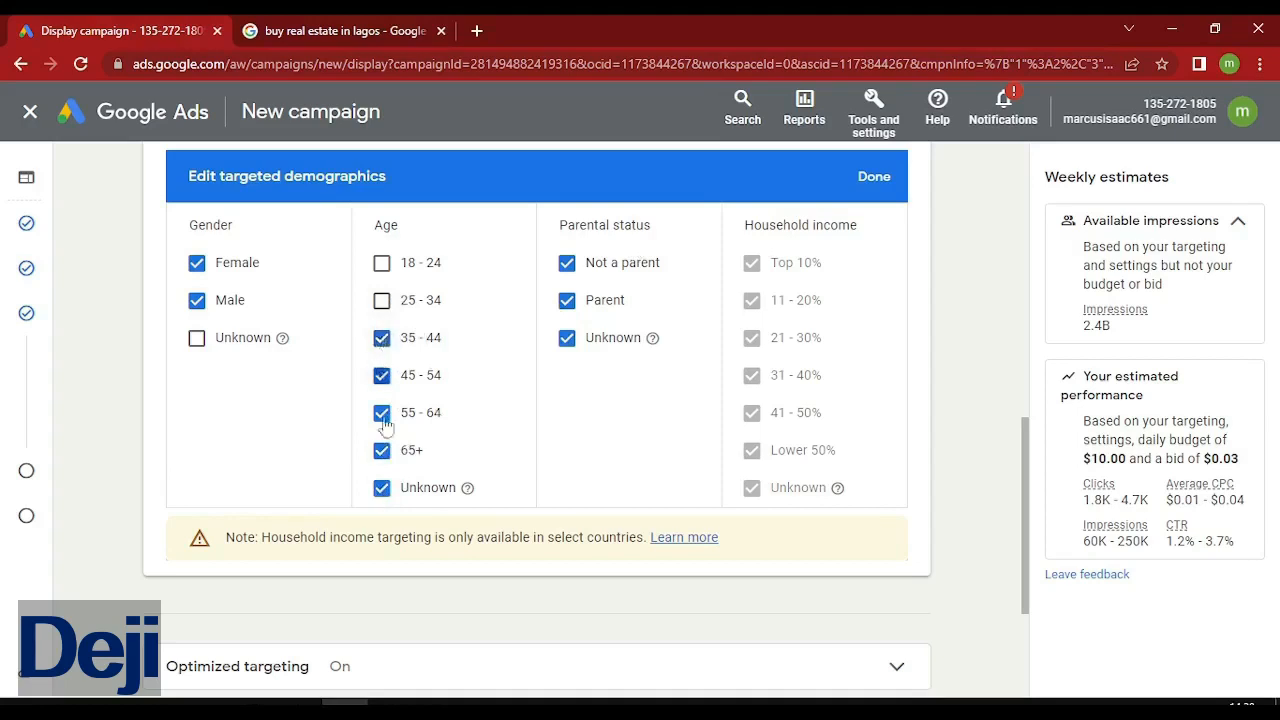
Exclude the Unknown age group and reveal the additional targeting options.
left_click(384, 489)
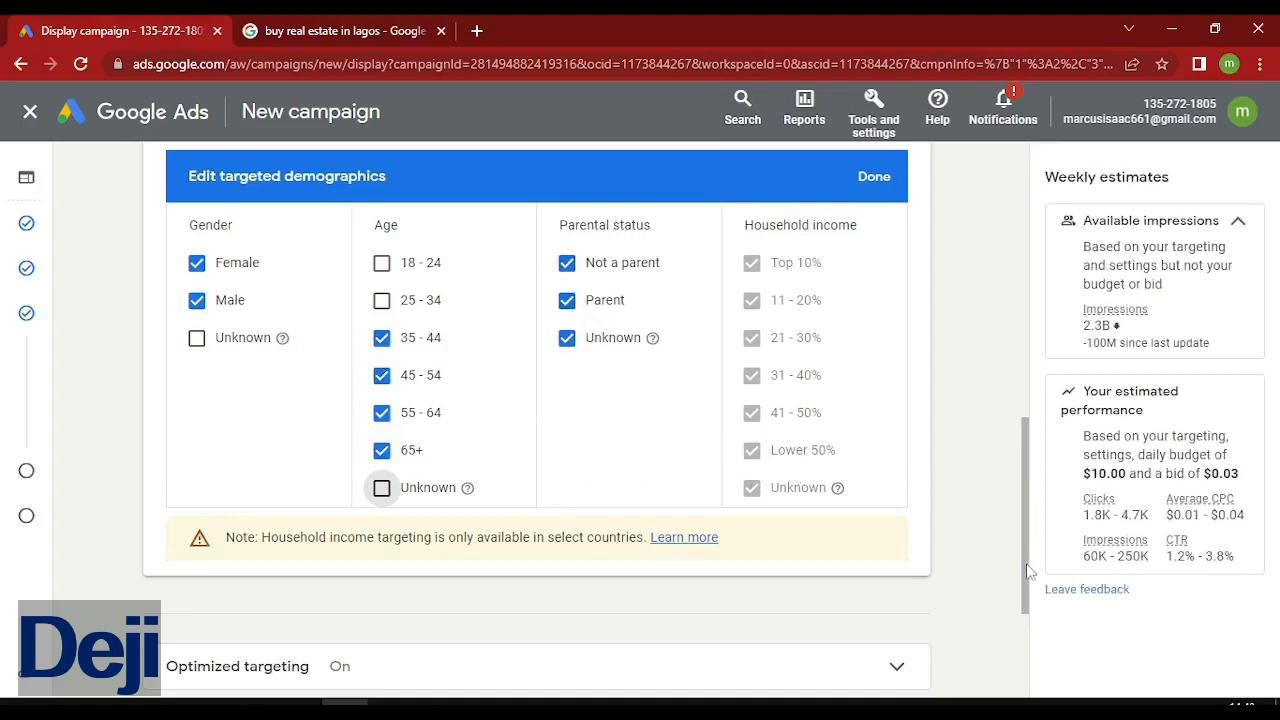
left_click_drag(1026, 567, 1036, 656)
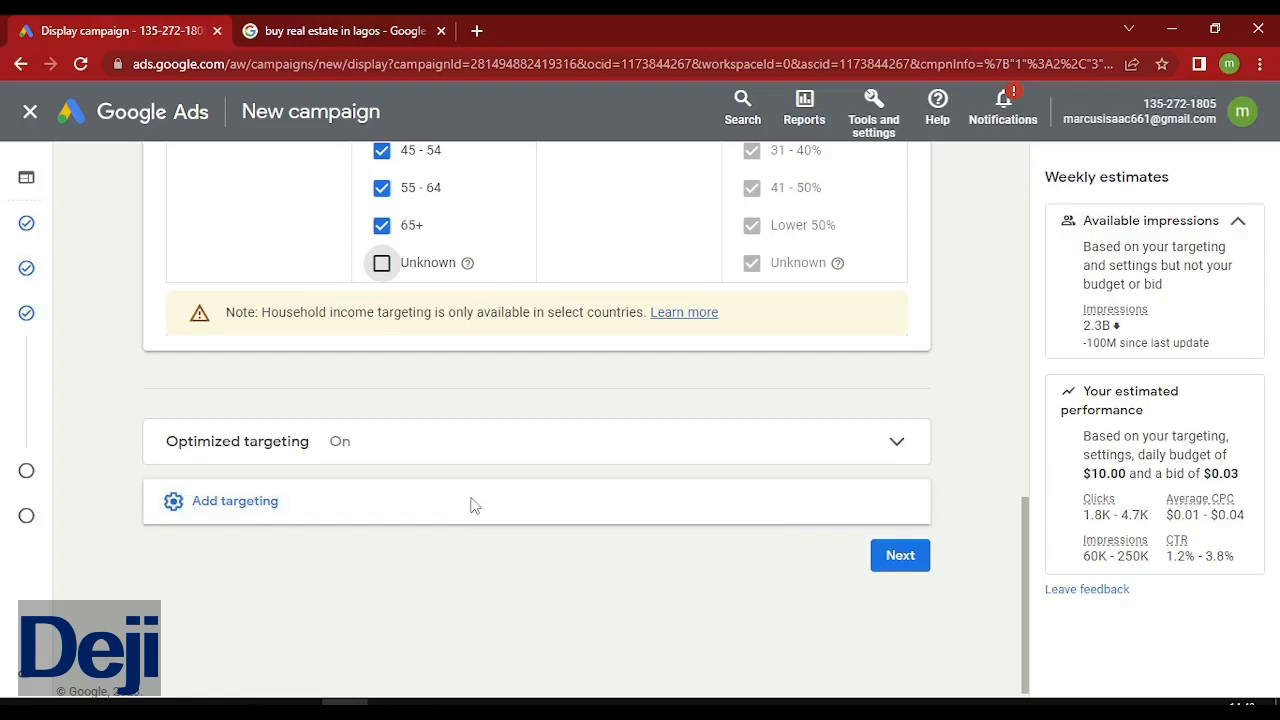
left_click(196, 519)
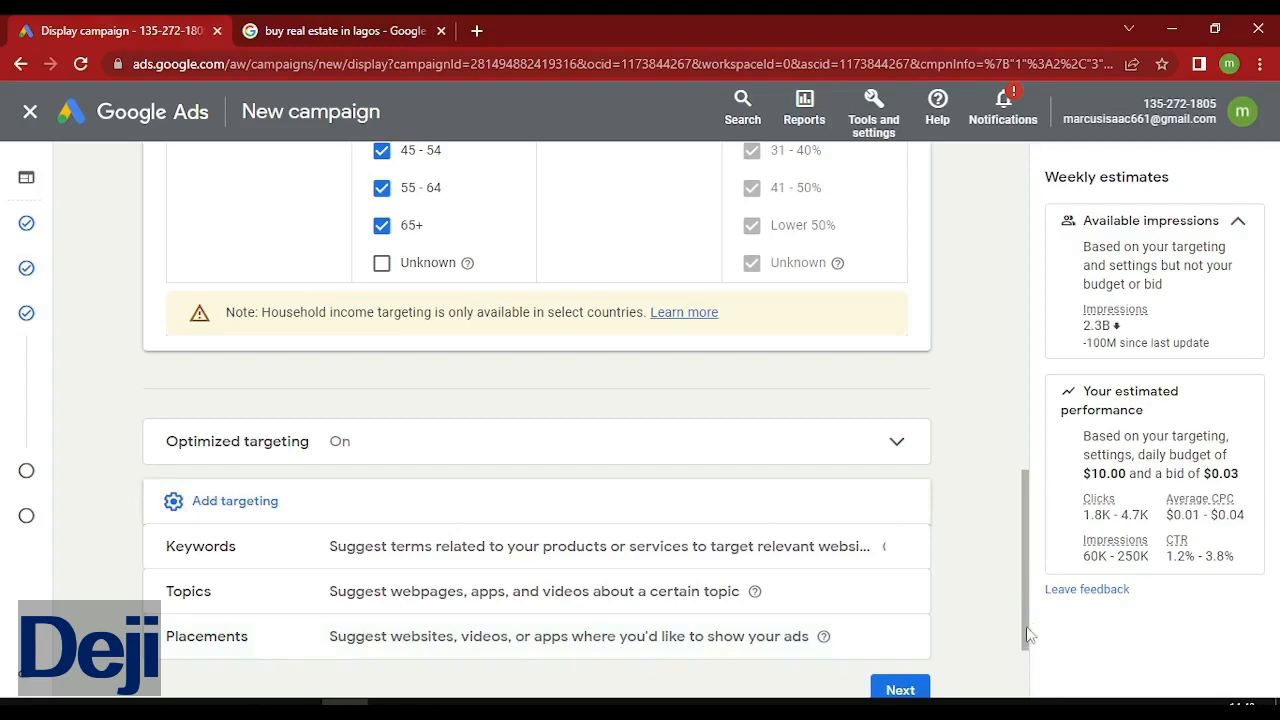
scroll(1028, 633, "down", 1)
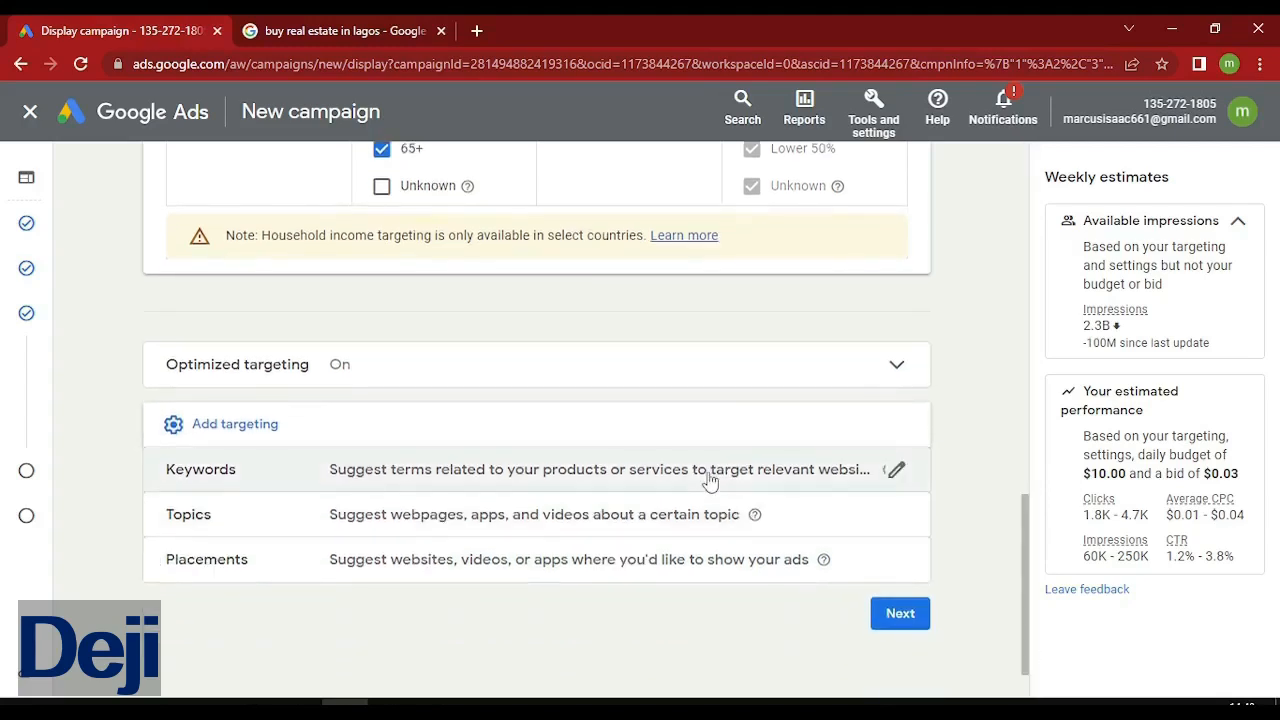
Add an empty Keywords targeting section, leaving Topics and Placements available to add.
left_click(549, 450)
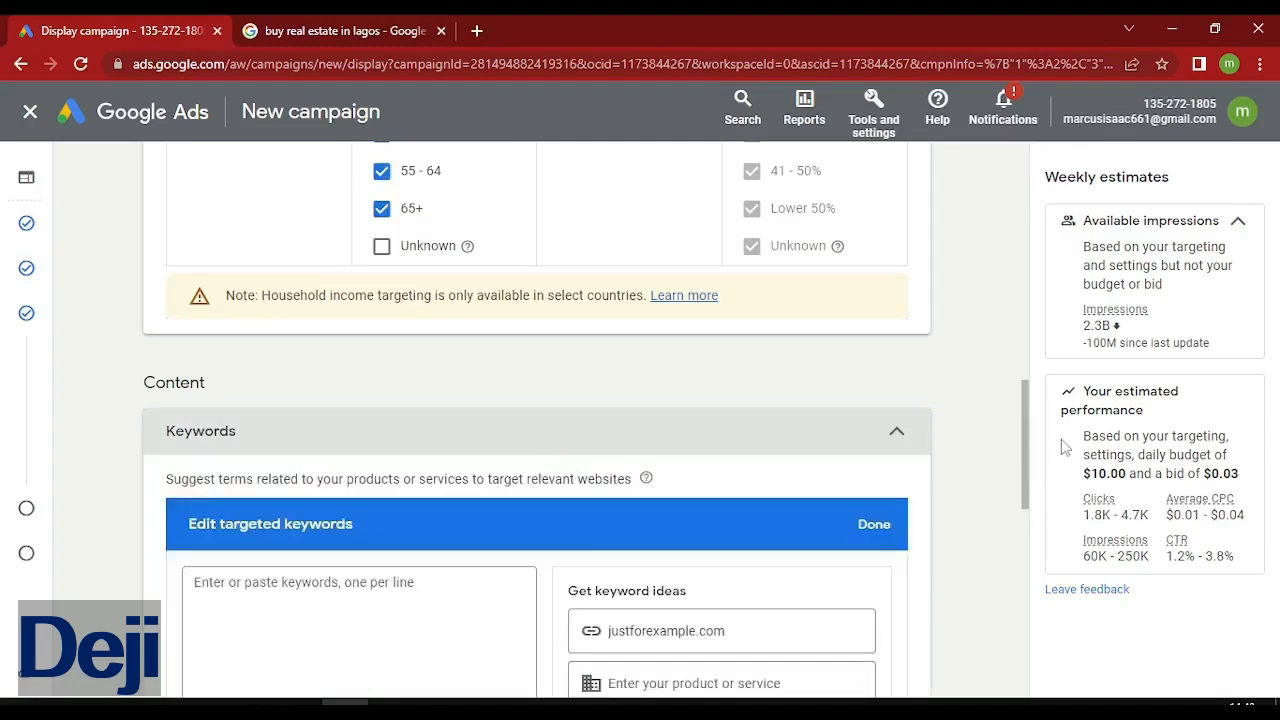
left_click_drag(1025, 447, 1036, 526)
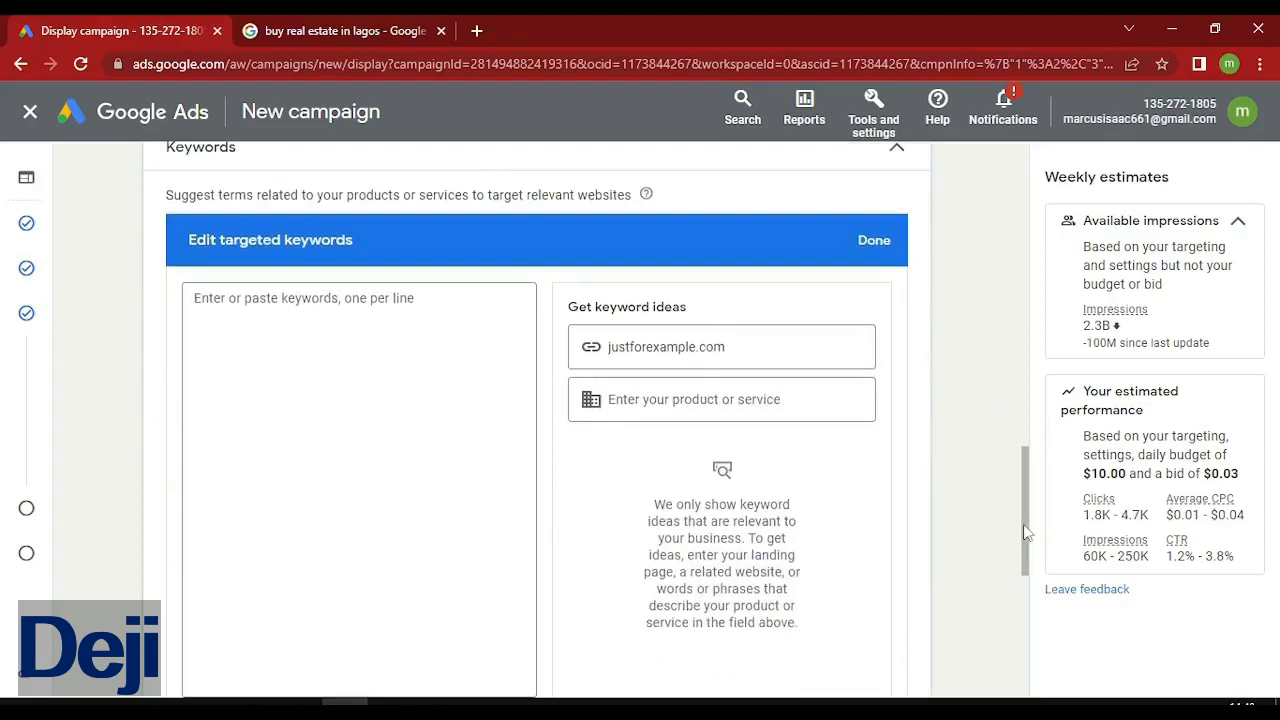
left_click_drag(1025, 530, 1028, 645)
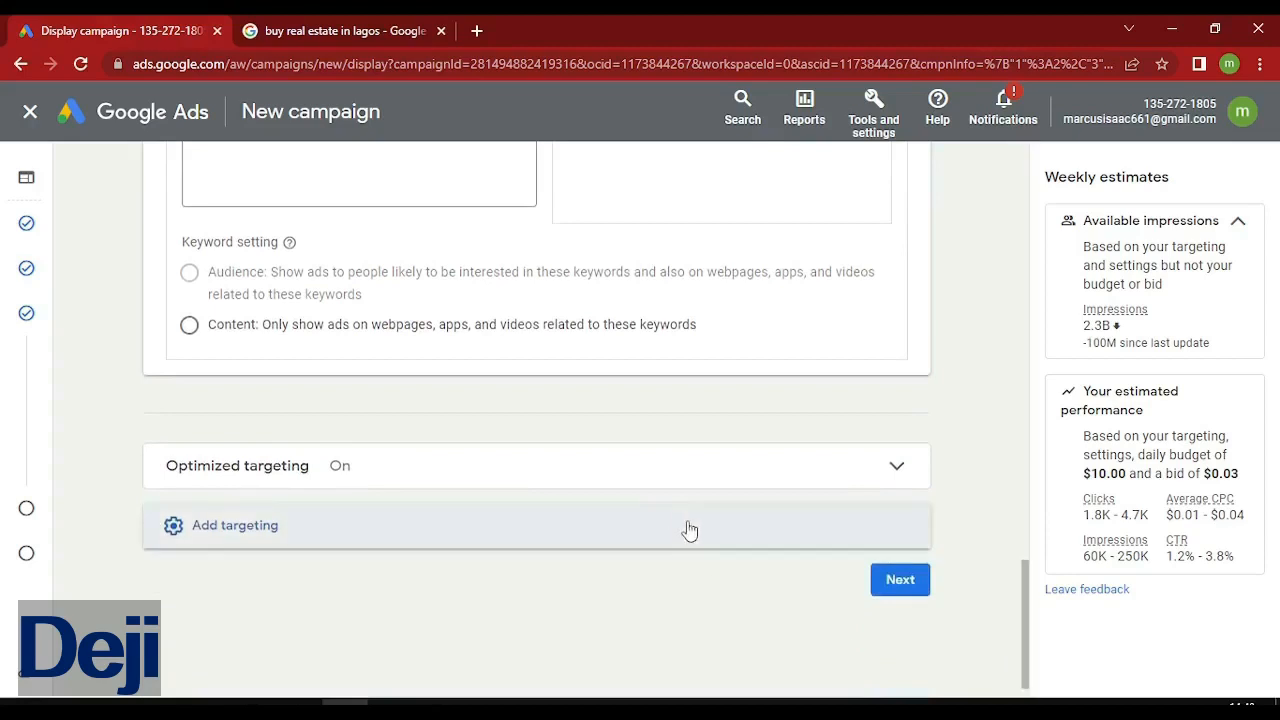
left_click(786, 537)
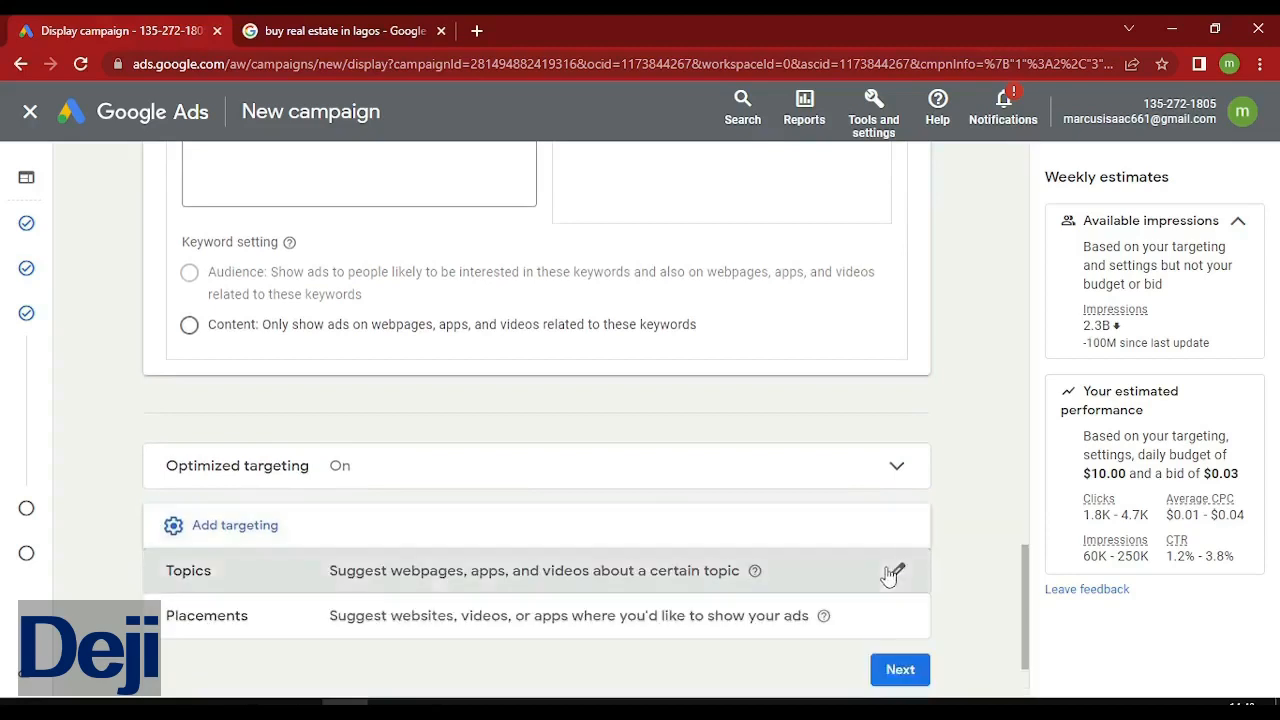
Target the Beauty & Fitness › Weight Loss topic, cutting weekly impressions to about 3.5M.
left_click(890, 574)
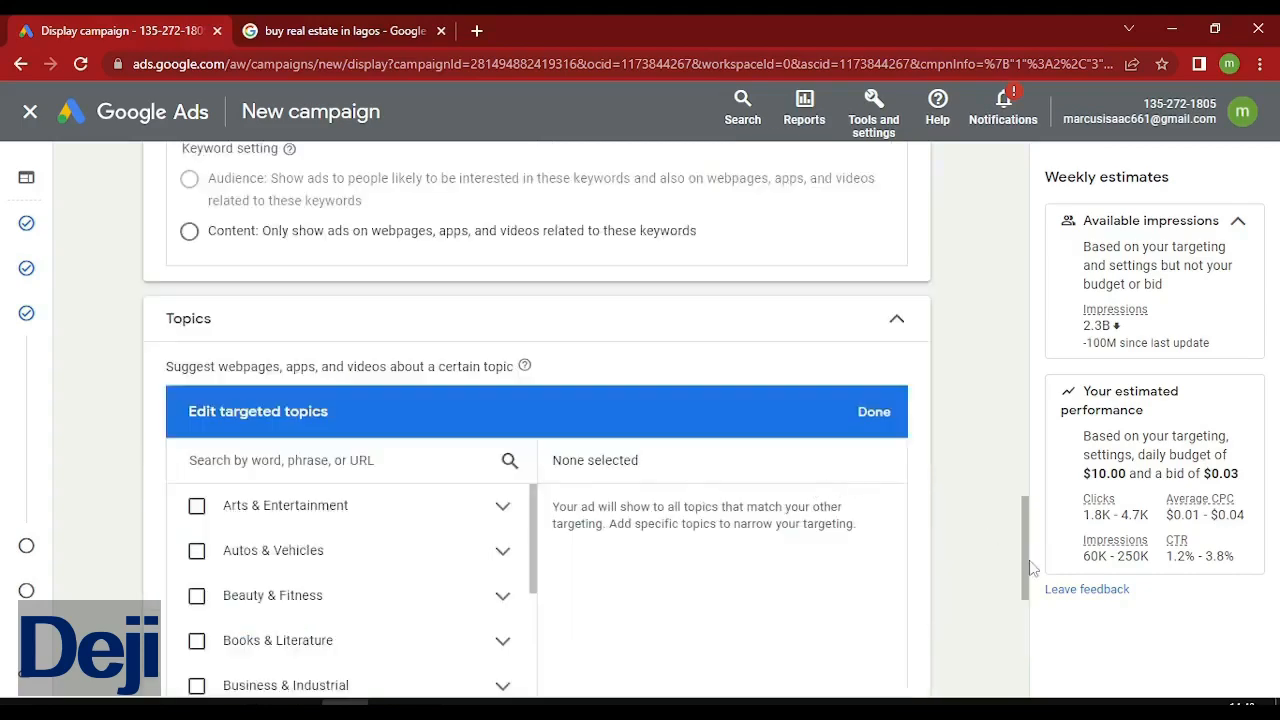
left_click_drag(1032, 598, 1029, 586)
left_click(1028, 599)
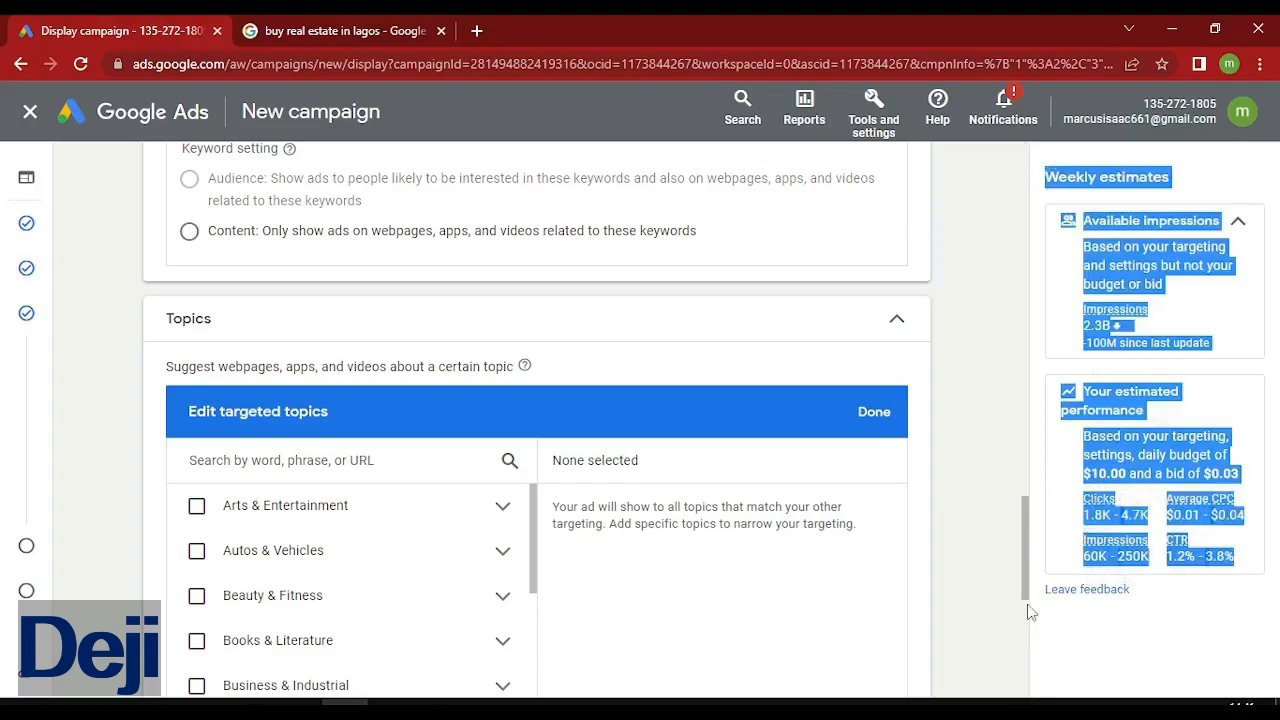
scroll(1027, 596, "down", 2)
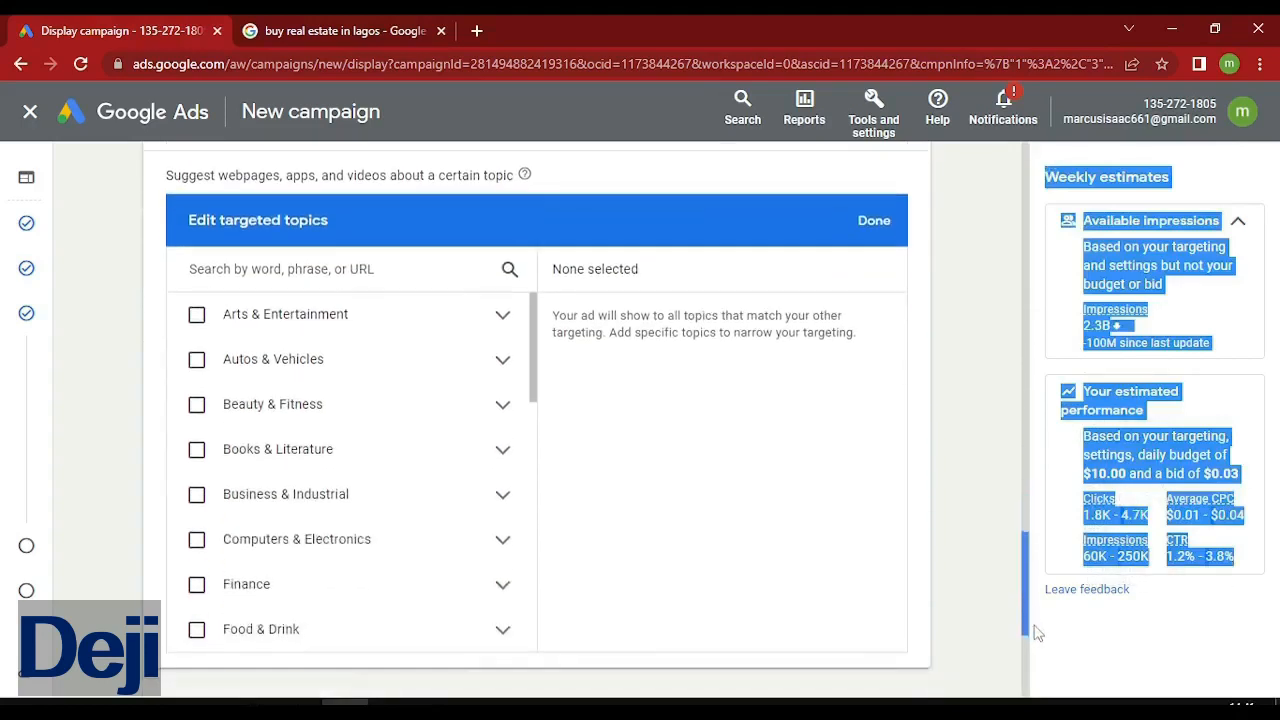
left_click(743, 563)
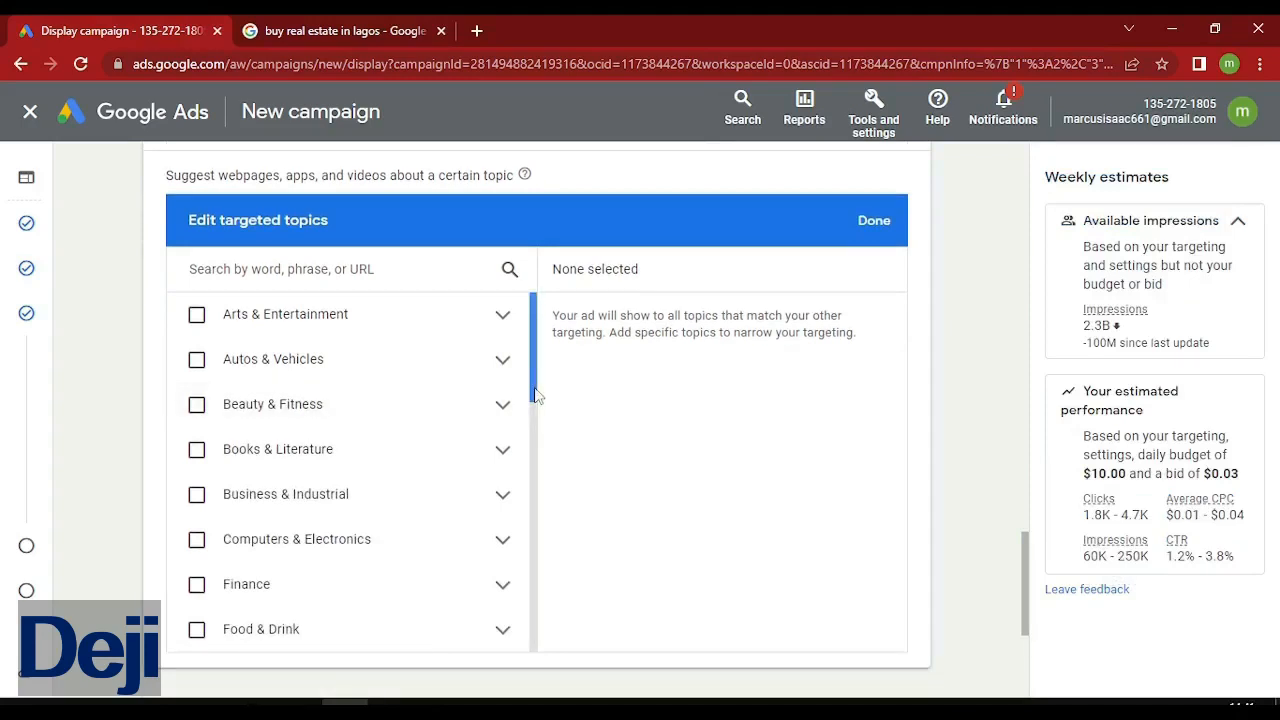
left_click_drag(535, 395, 543, 408)
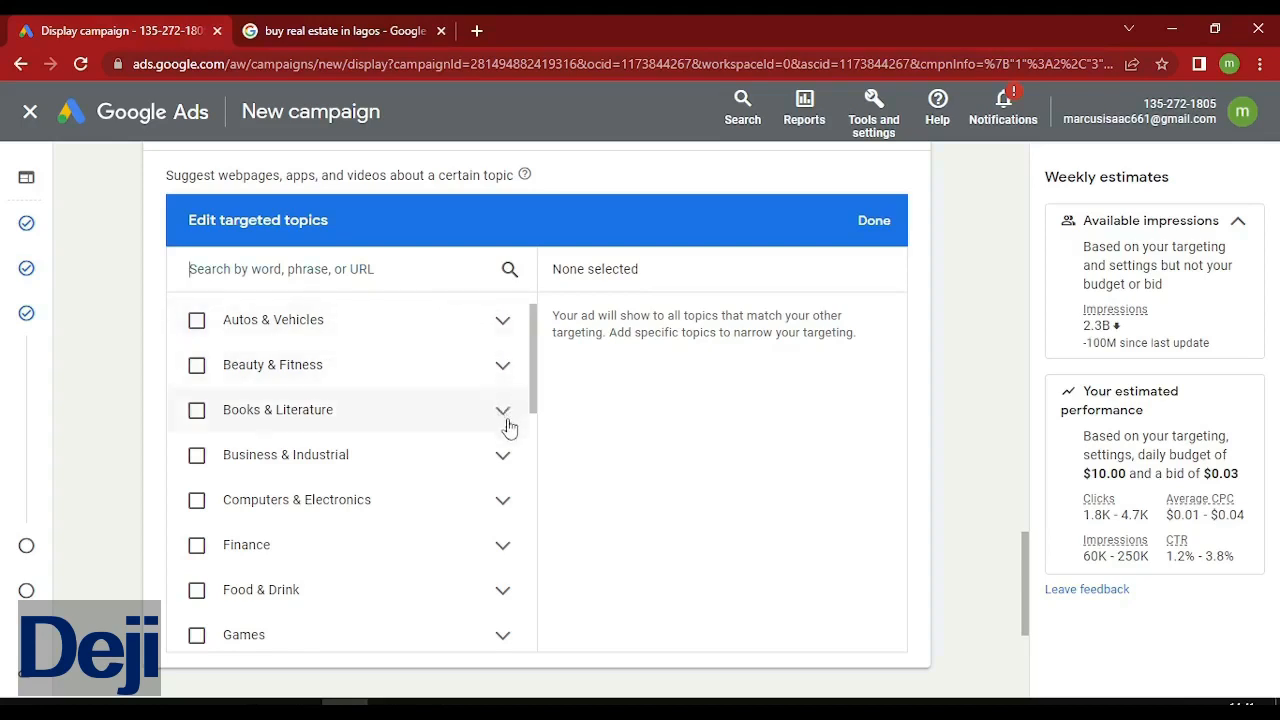
left_click(497, 367)
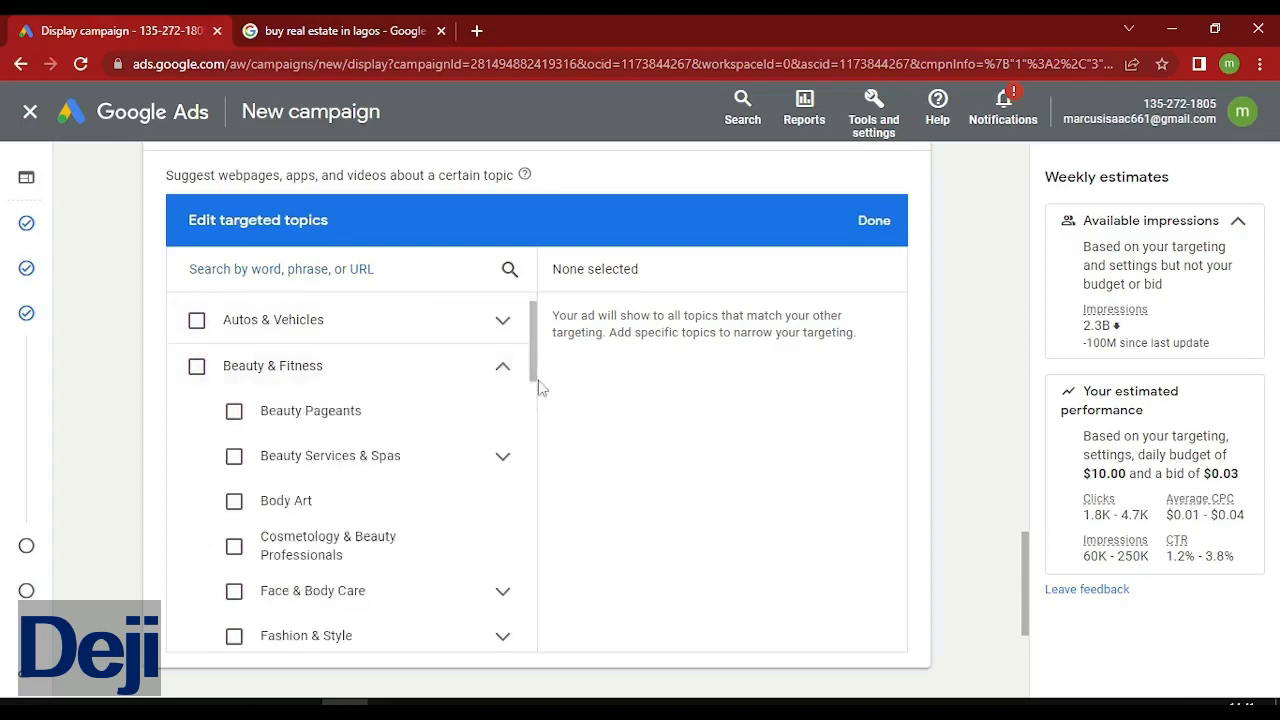
scroll(537, 395, "down", 1)
left_click_drag(537, 395, 546, 454)
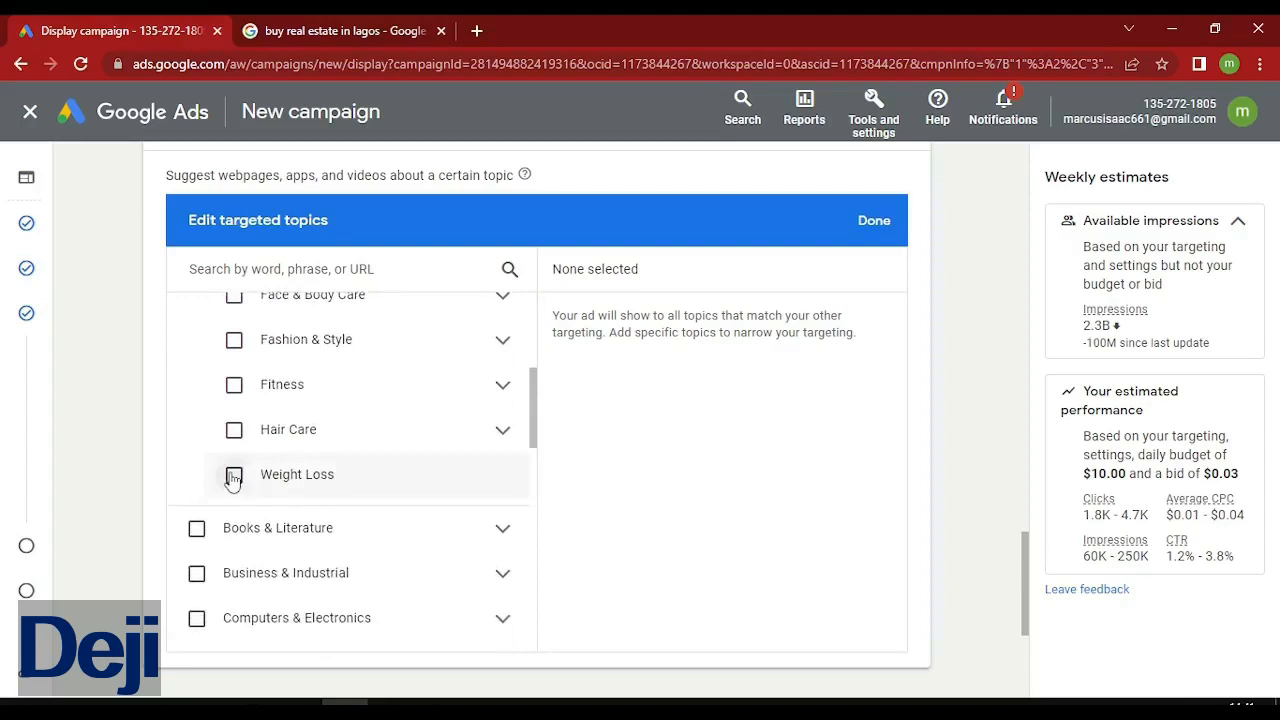
left_click(233, 476)
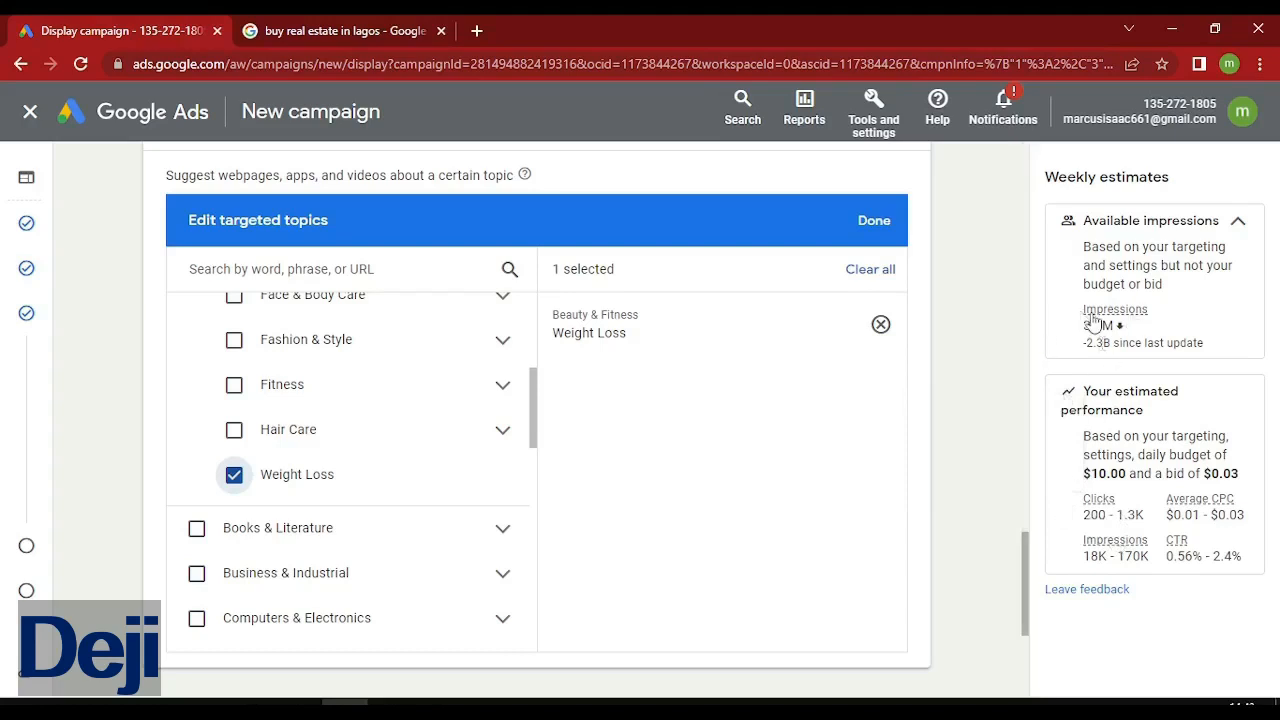
mouse_move(1098, 314)
left_click_drag(533, 410, 537, 503)
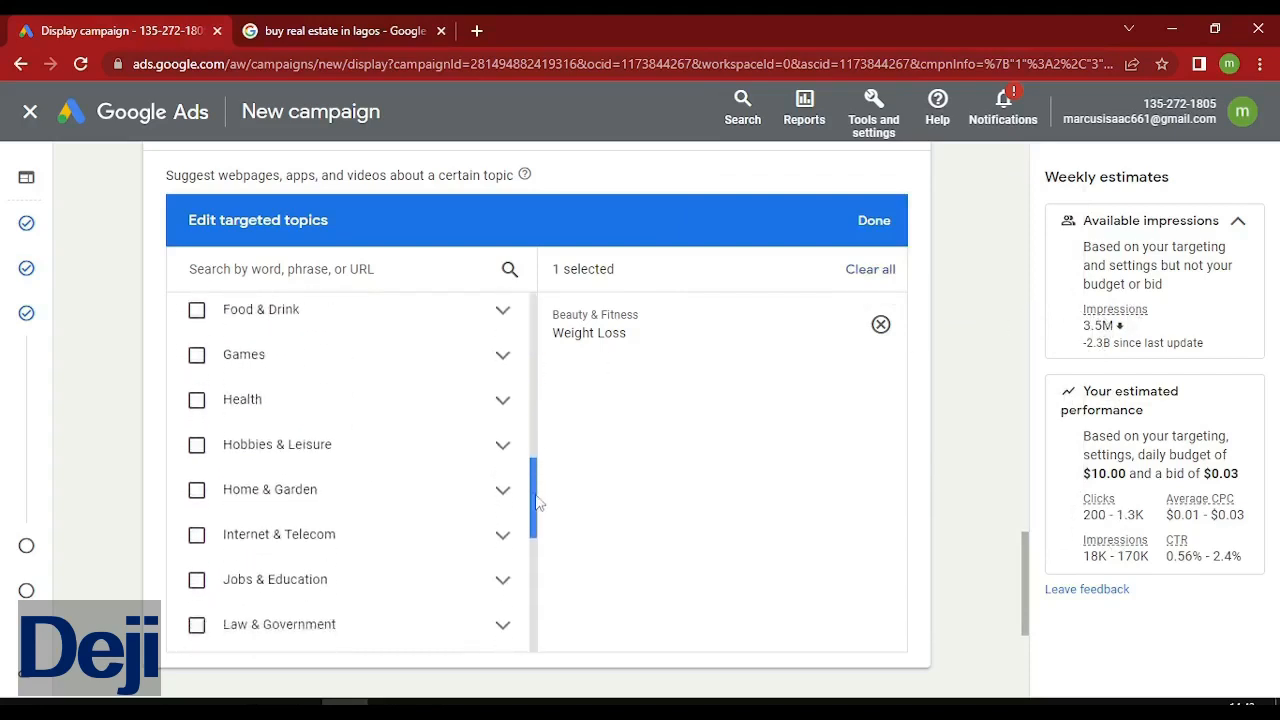
Tick Health › Women's Health as a second targeted topic.
left_click(503, 400)
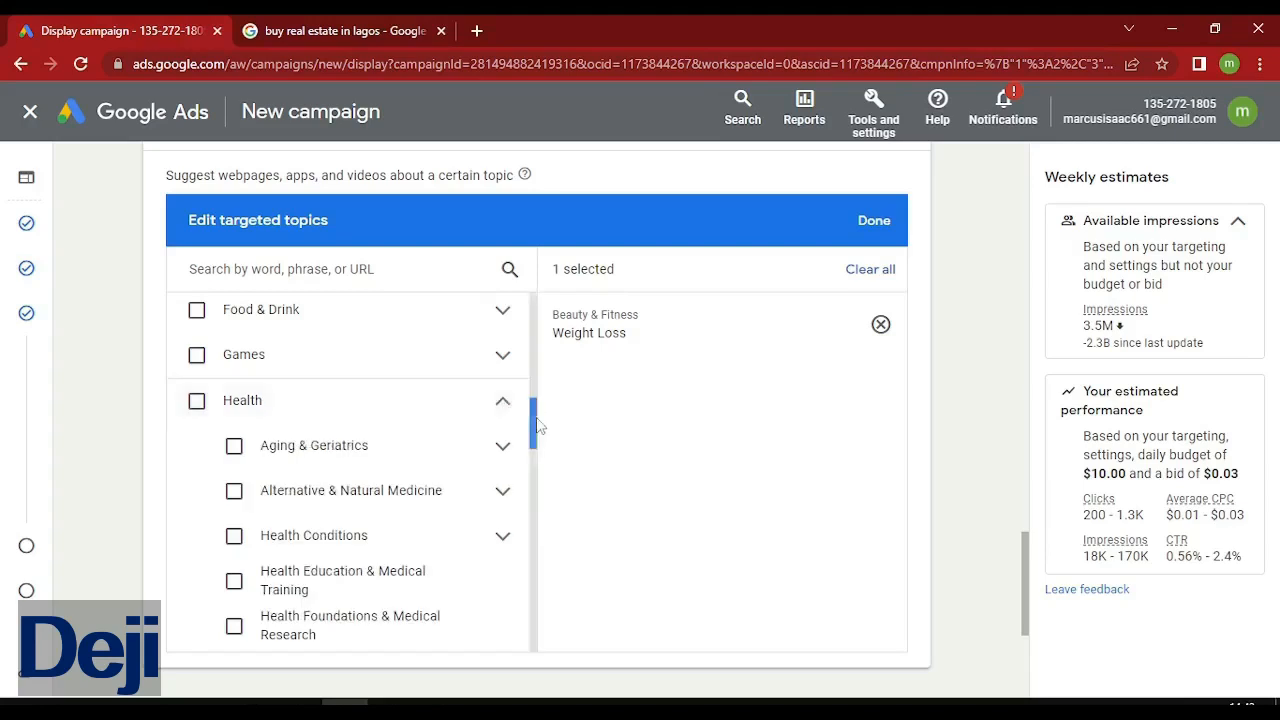
left_click_drag(537, 427, 537, 560)
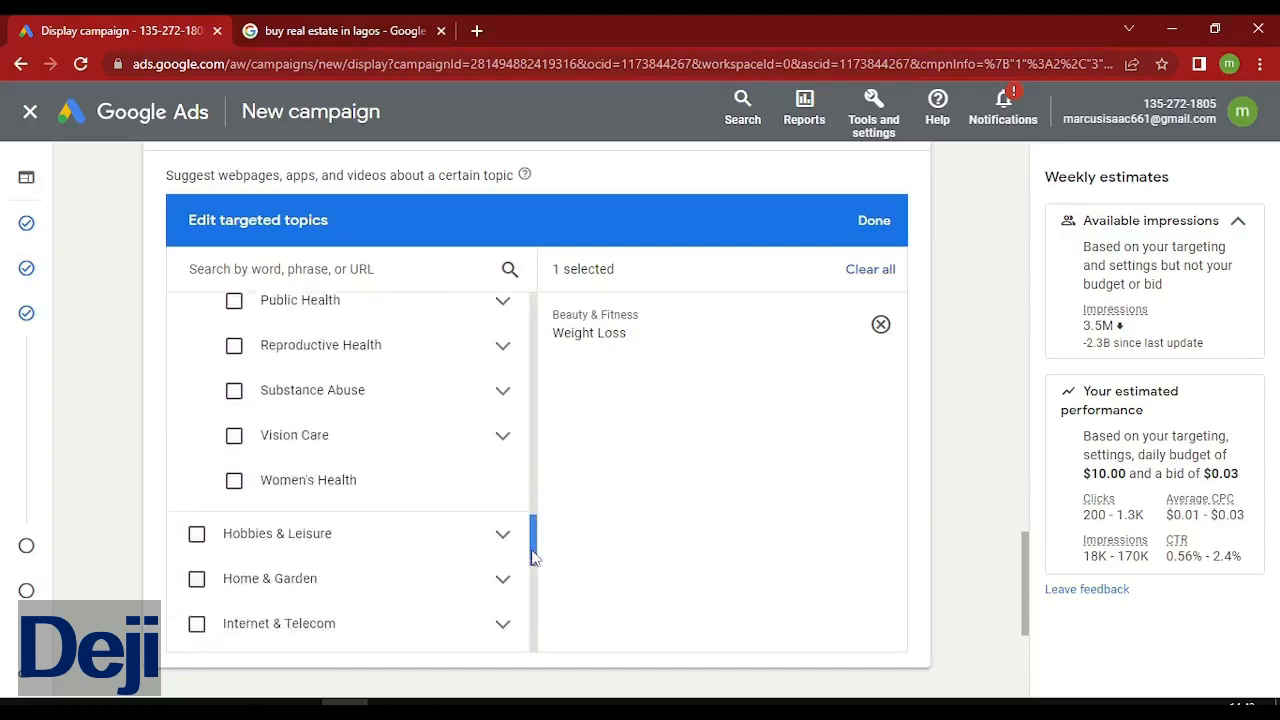
left_click(233, 480)
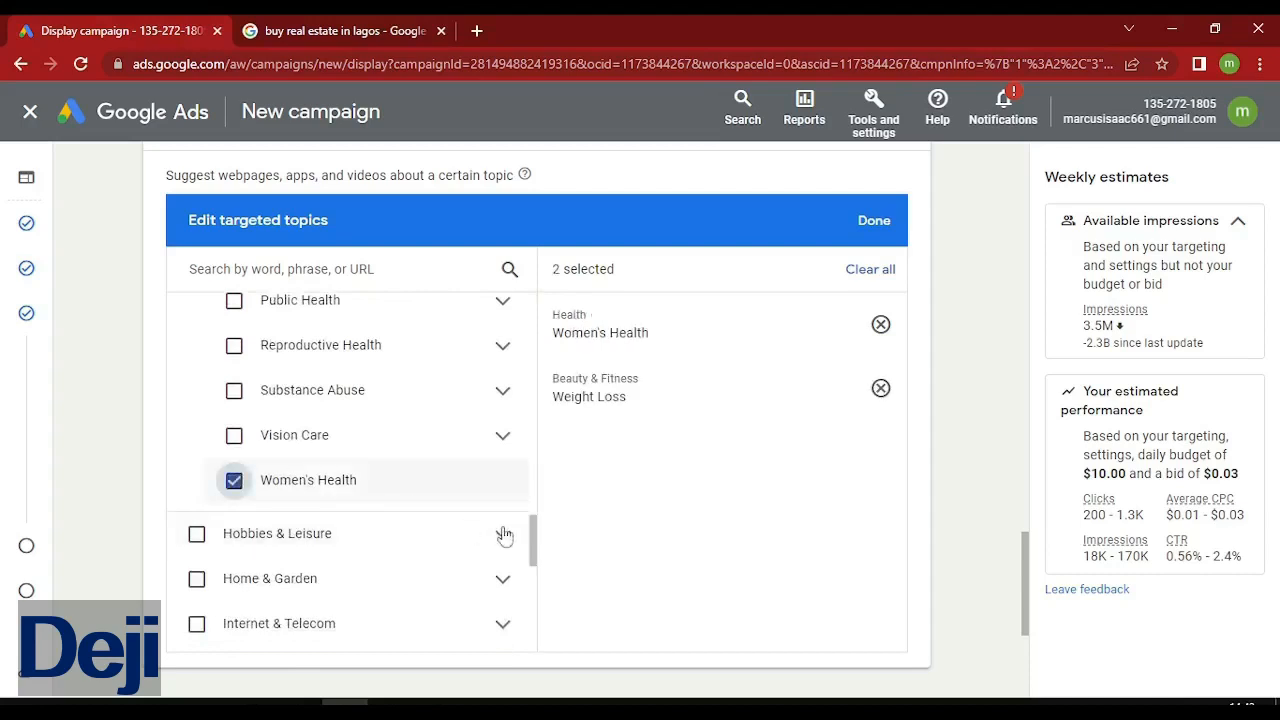
mouse_move(533, 548)
left_mouse_down()
mouse_move(540, 468)
mouse_move(517, 351)
mouse_move(528, 402)
left_mouse_up()
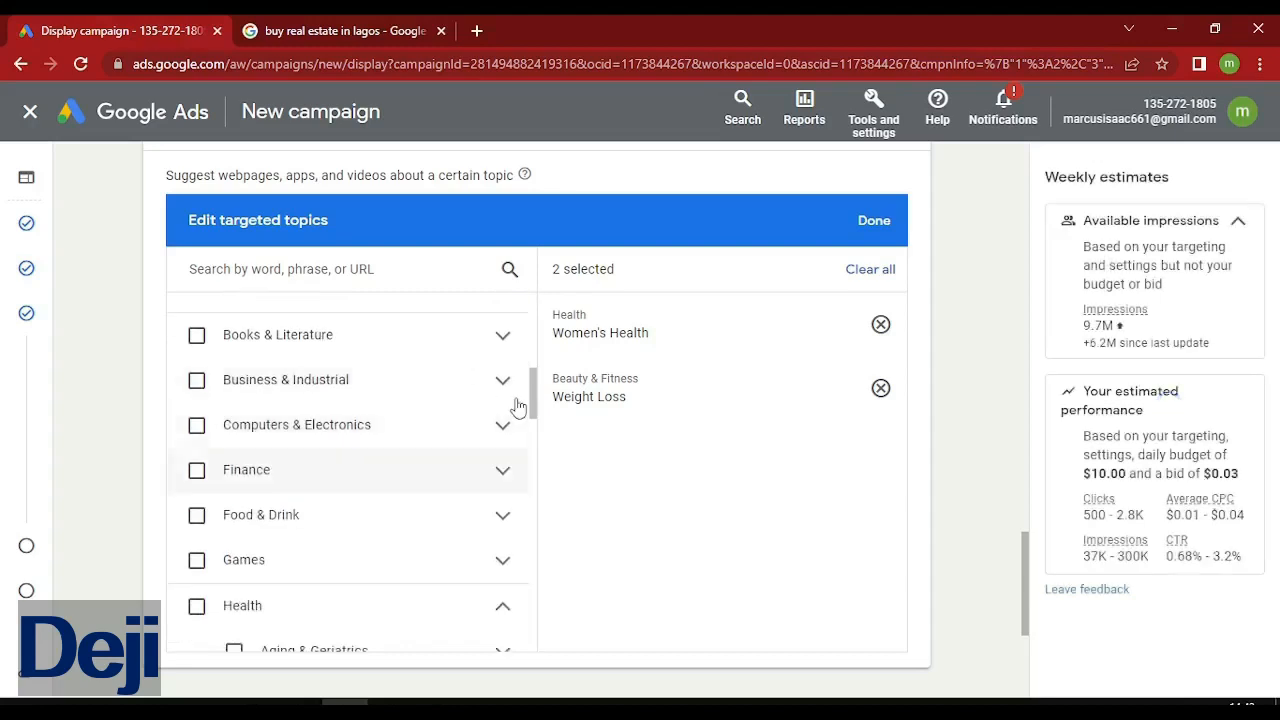
Browse the Books & Literature and Real Estate subtopics, keeping Women's Health selected.
left_click(503, 336)
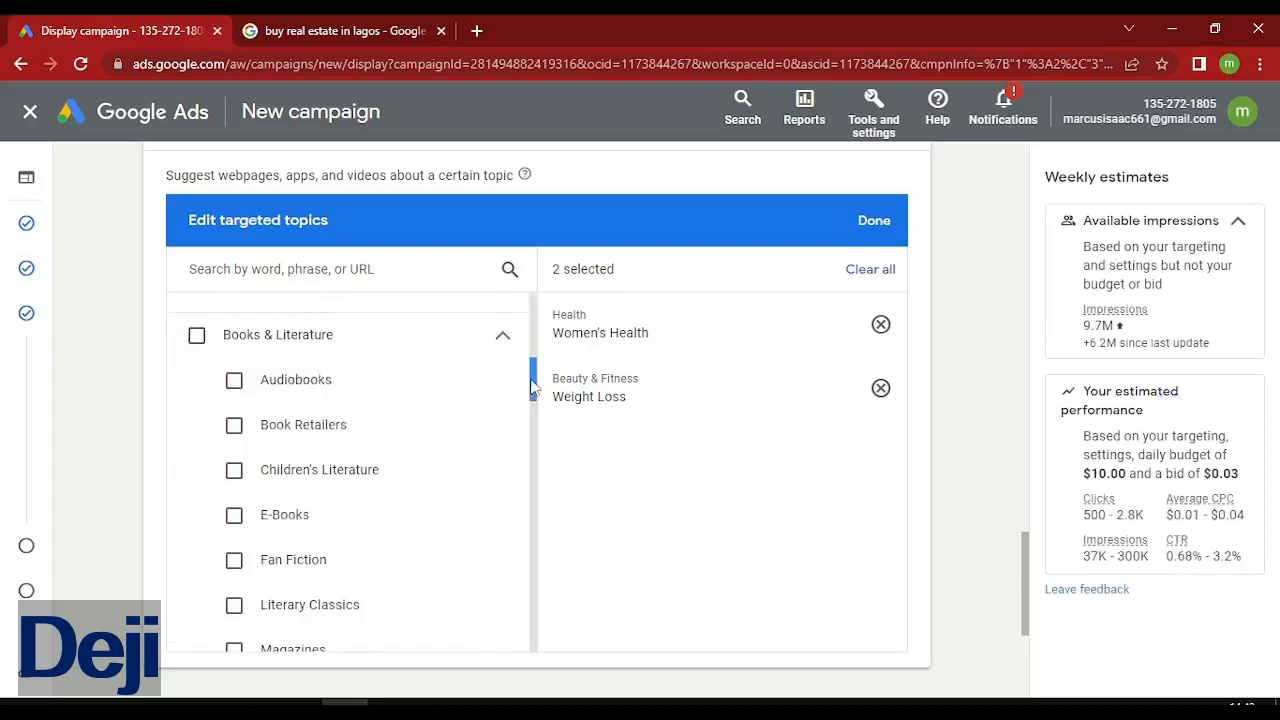
left_click_drag(533, 387, 534, 586)
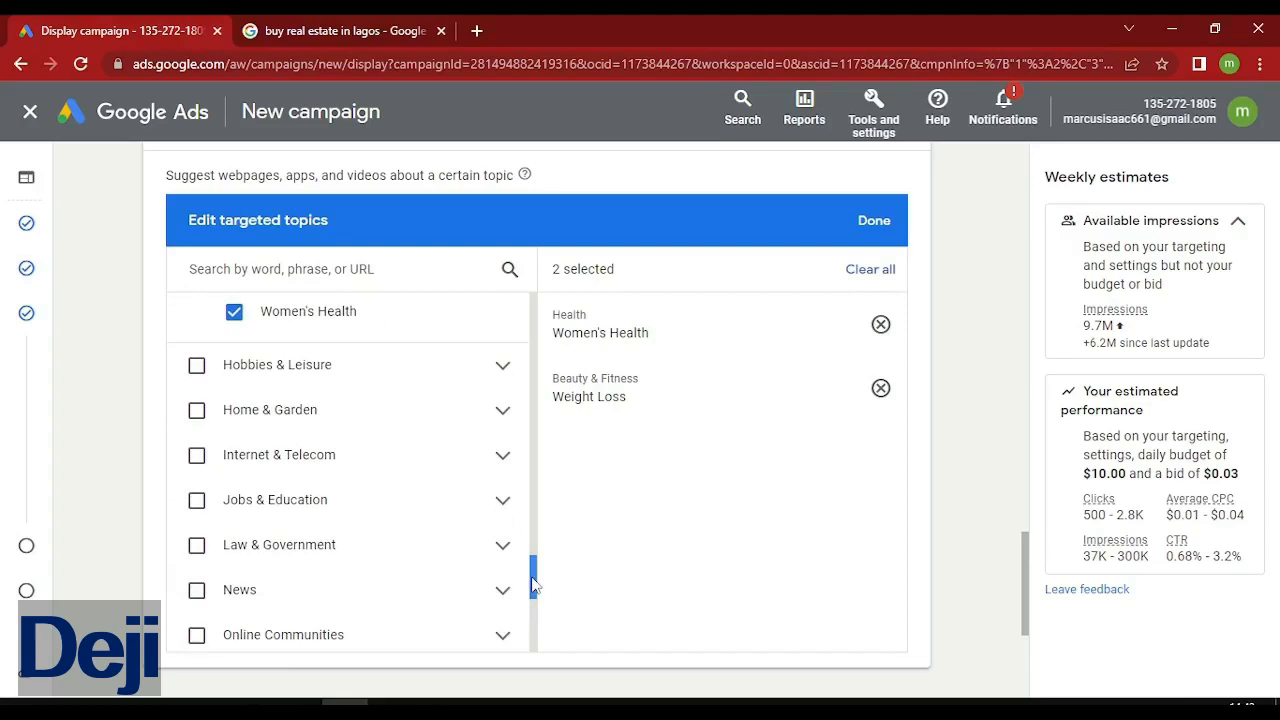
left_click_drag(533, 585, 532, 605)
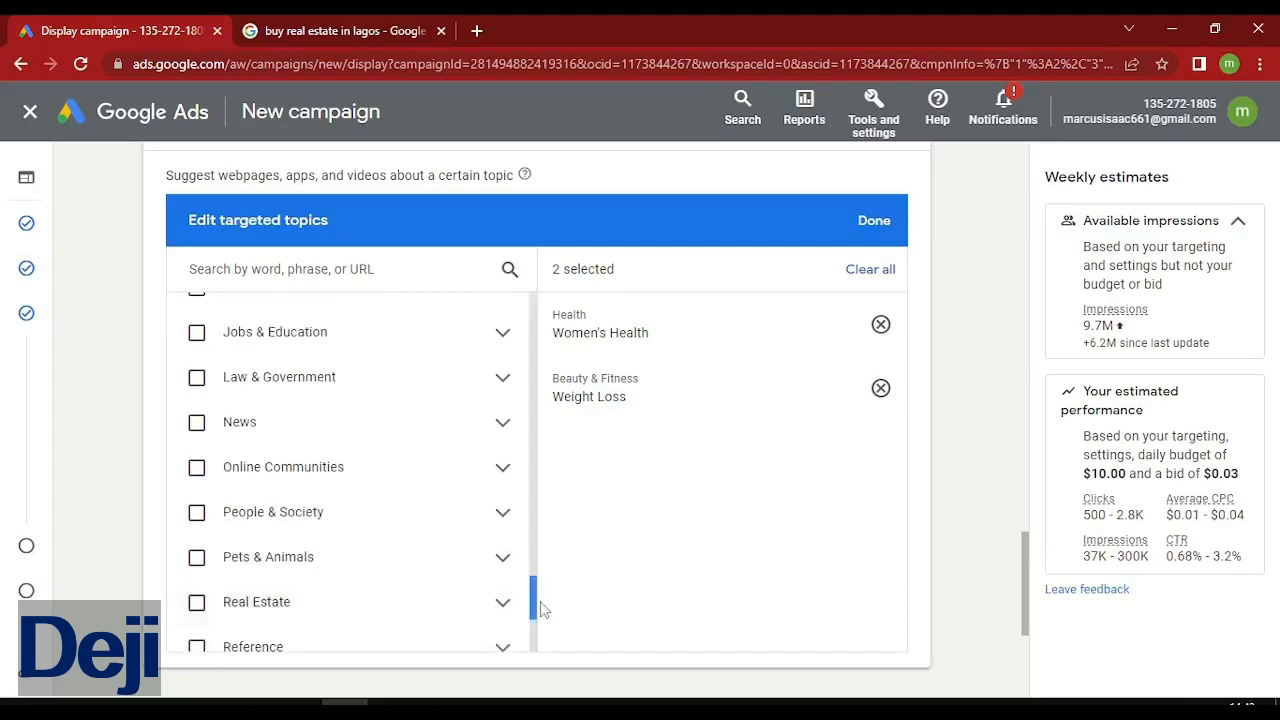
left_click_drag(532, 604, 532, 607)
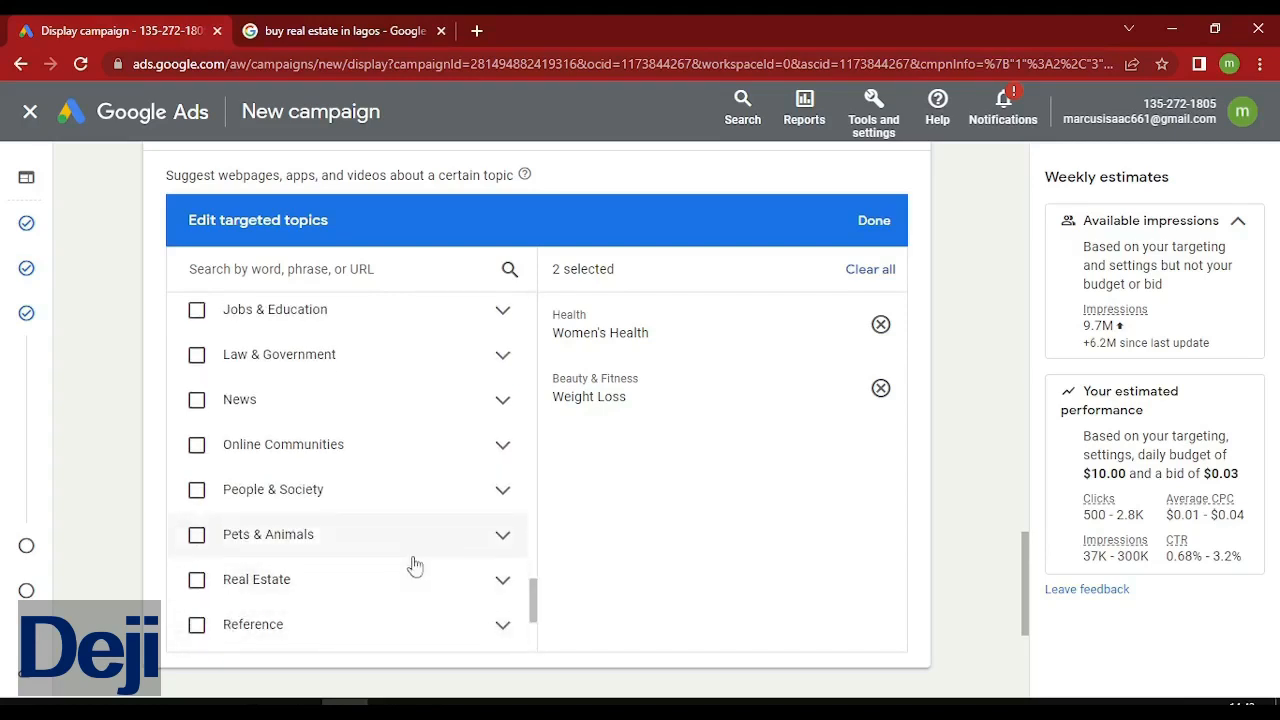
left_click(503, 581)
left_click_drag(529, 597, 548, 618)
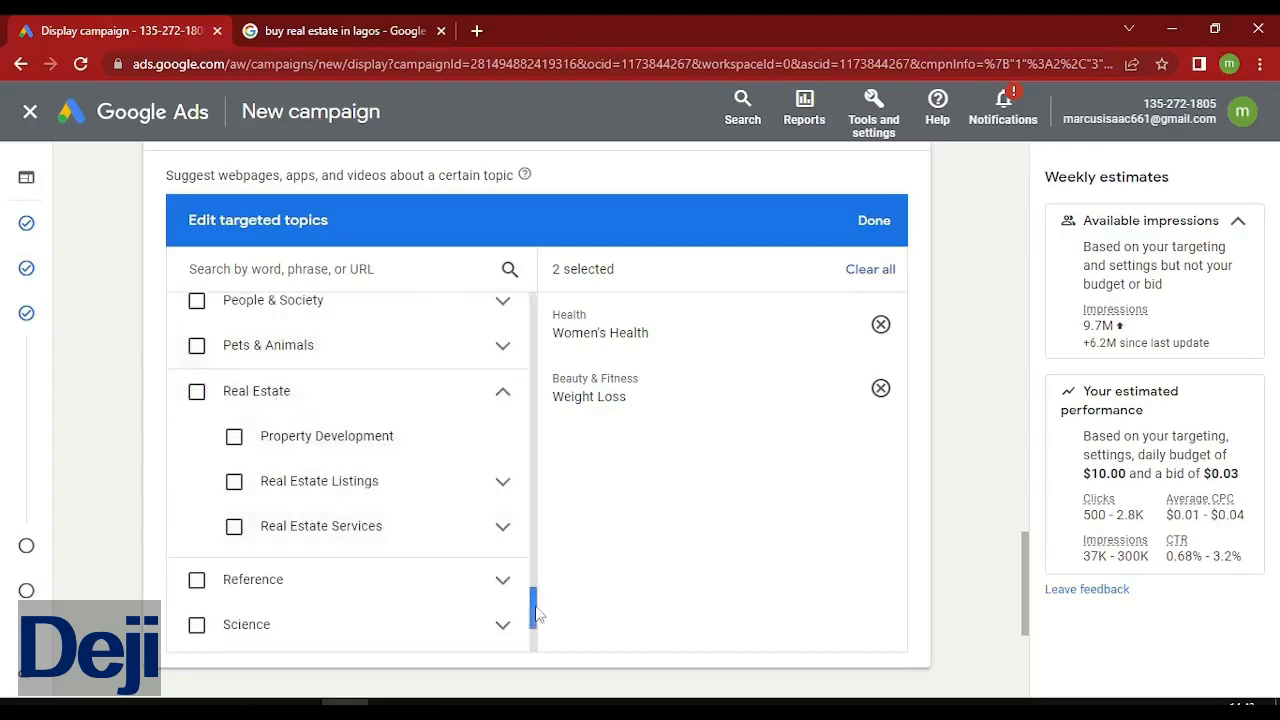
left_click_drag(537, 614, 550, 538)
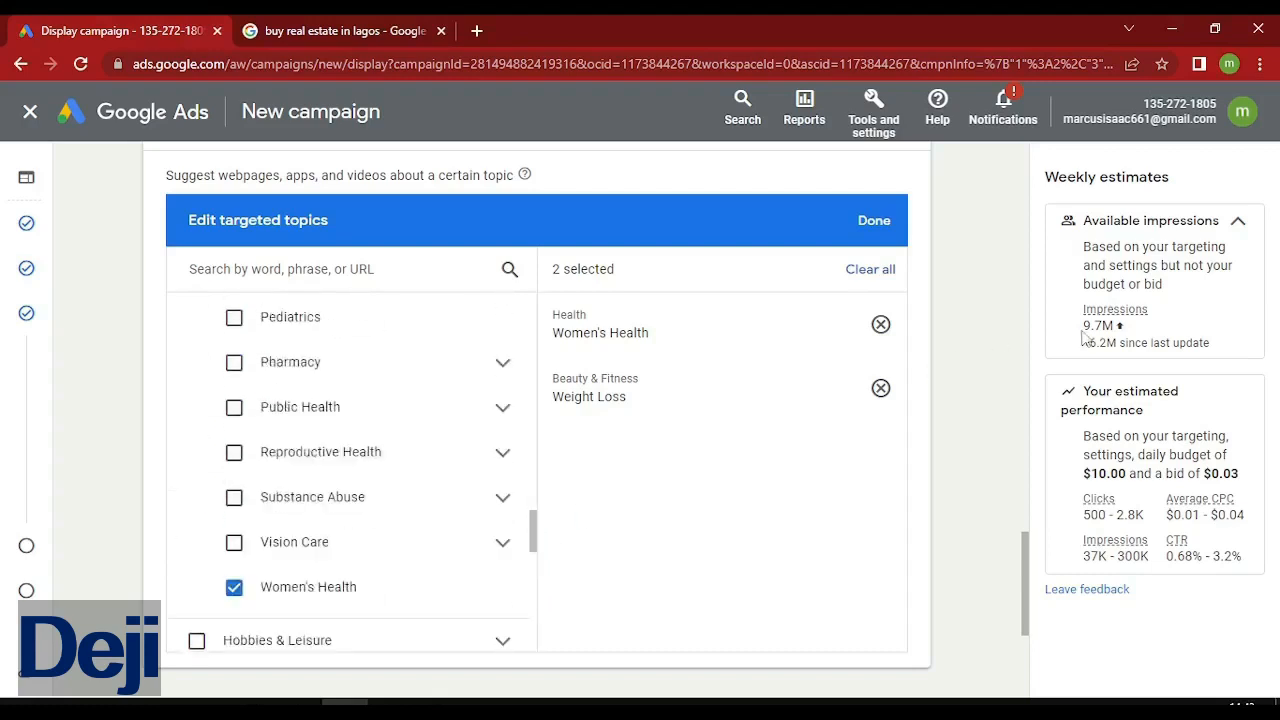
left_click(233, 590)
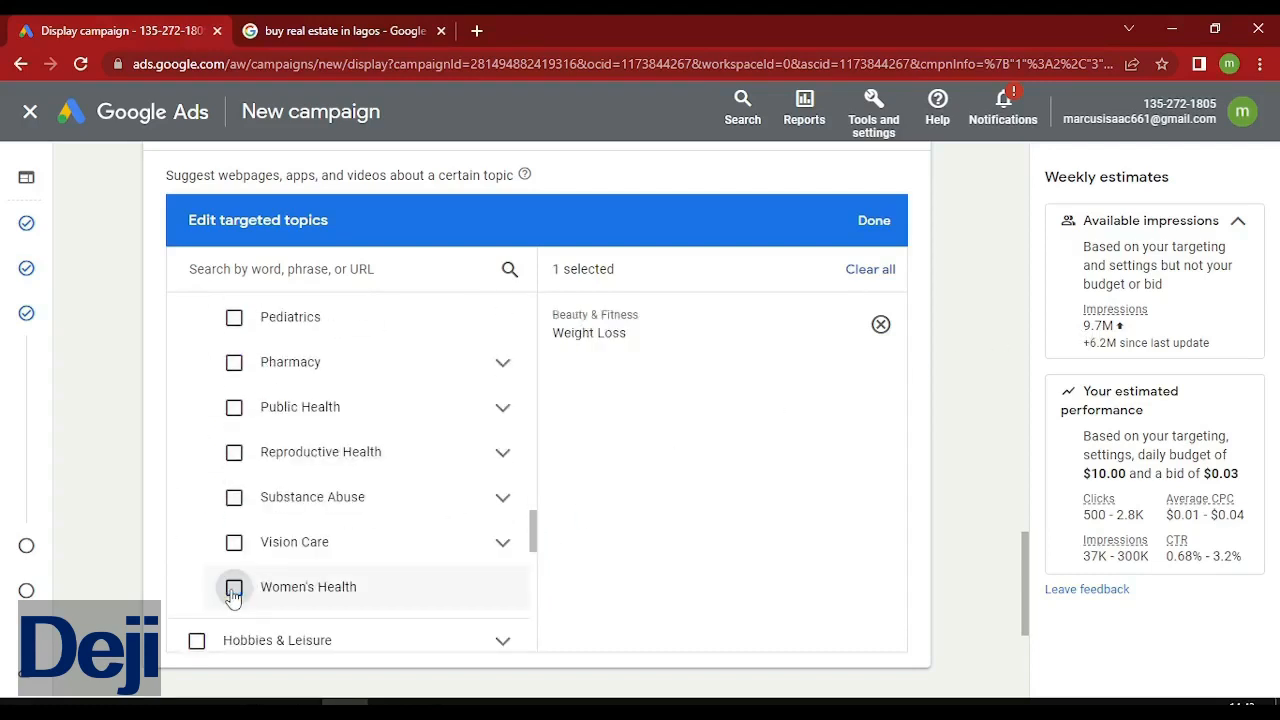
left_click(233, 590)
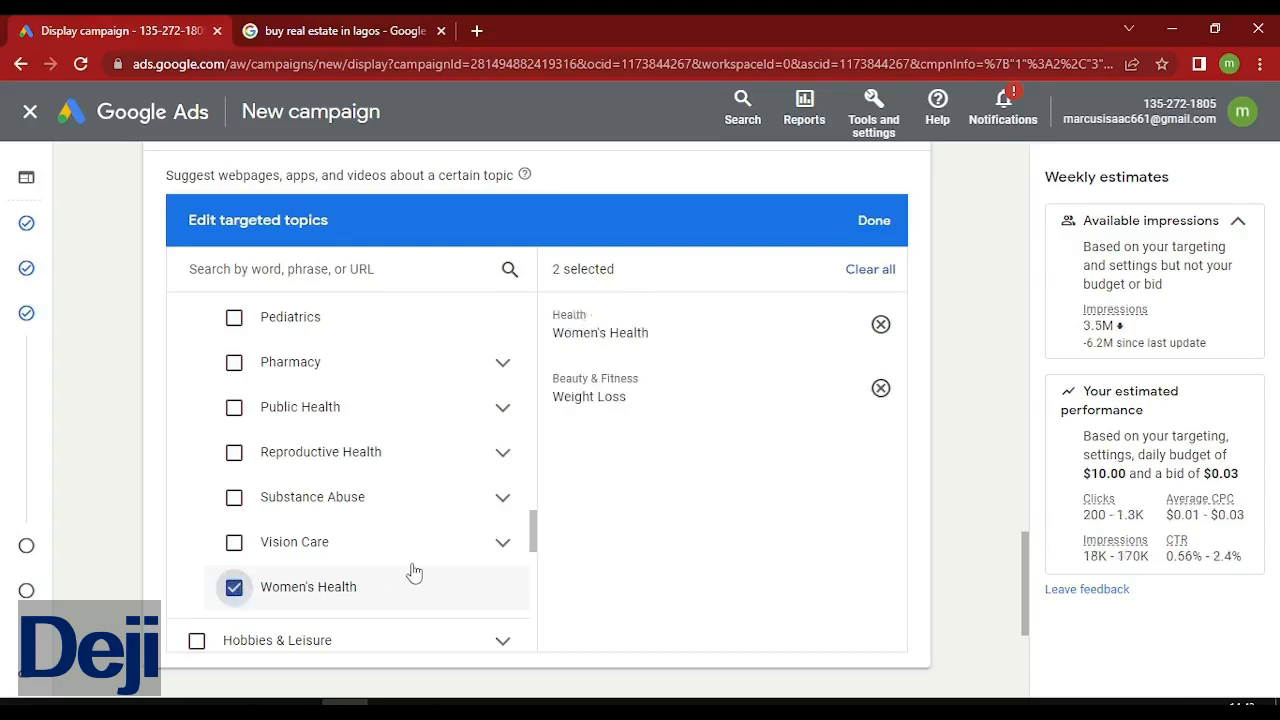
left_click_drag(1027, 570, 1035, 637)
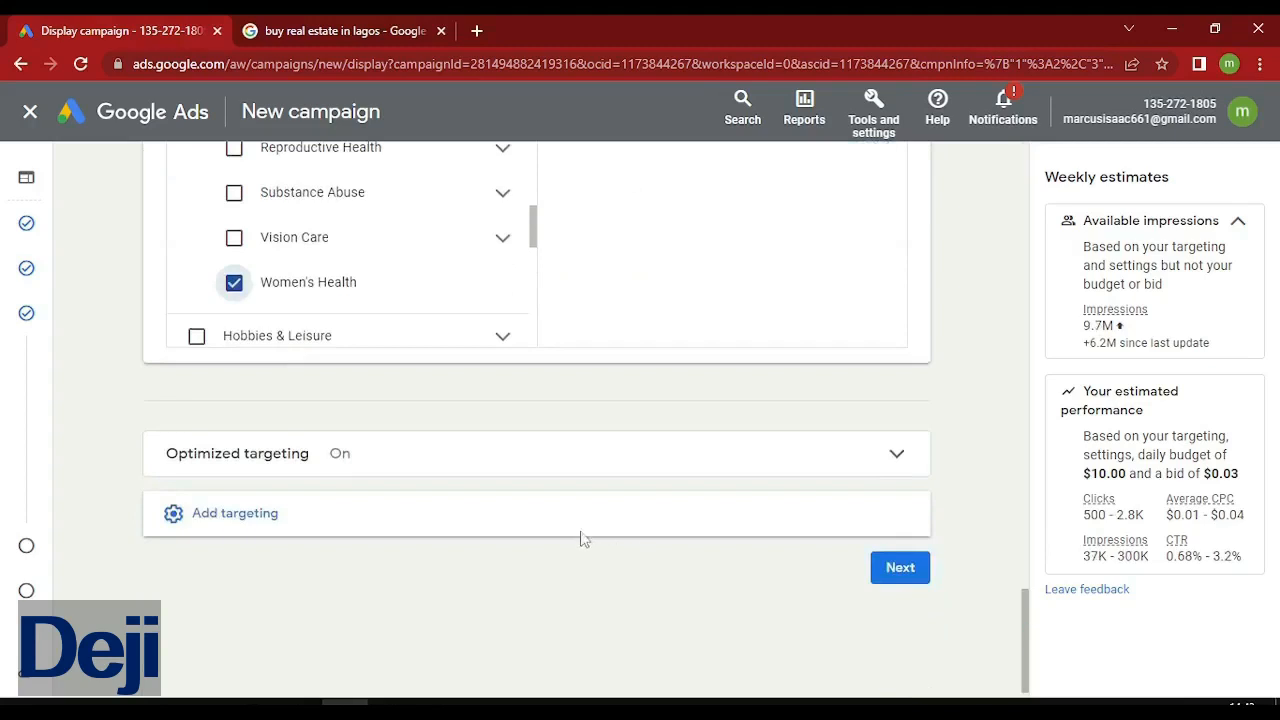
Add the Placements targeting section to the campaign.
left_click(237, 528)
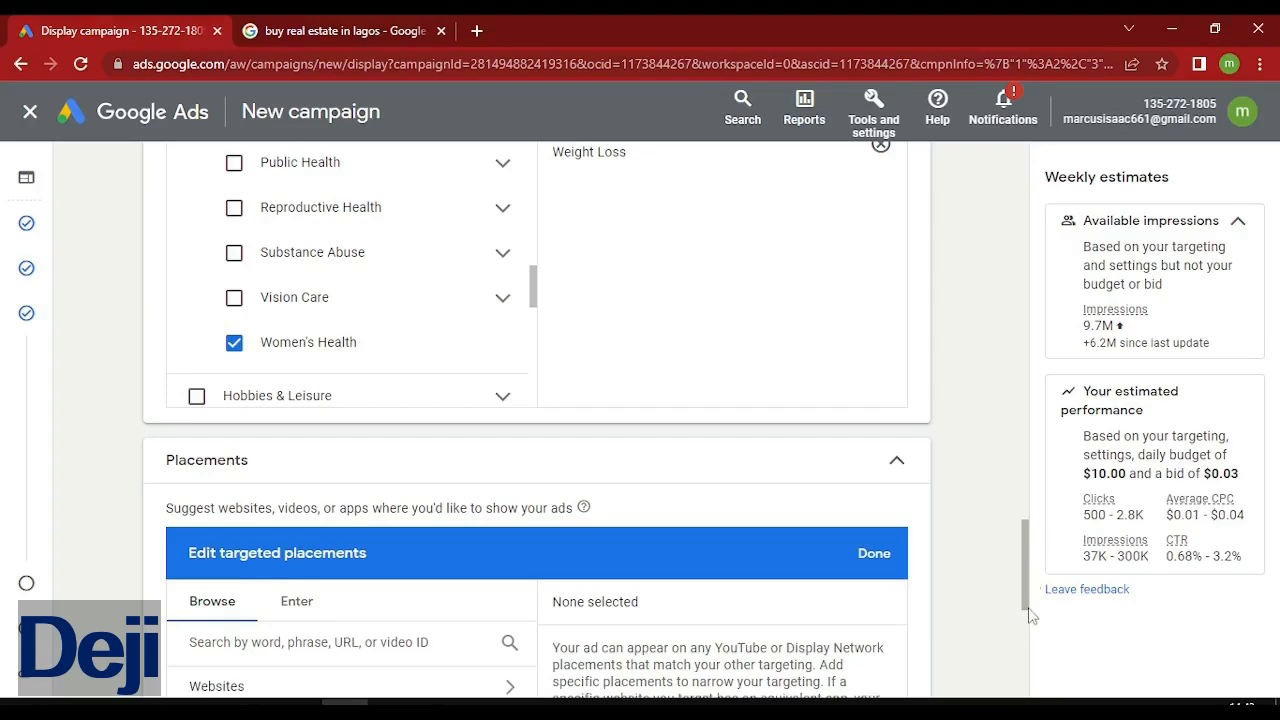
left_click_drag(1026, 600, 1025, 618)
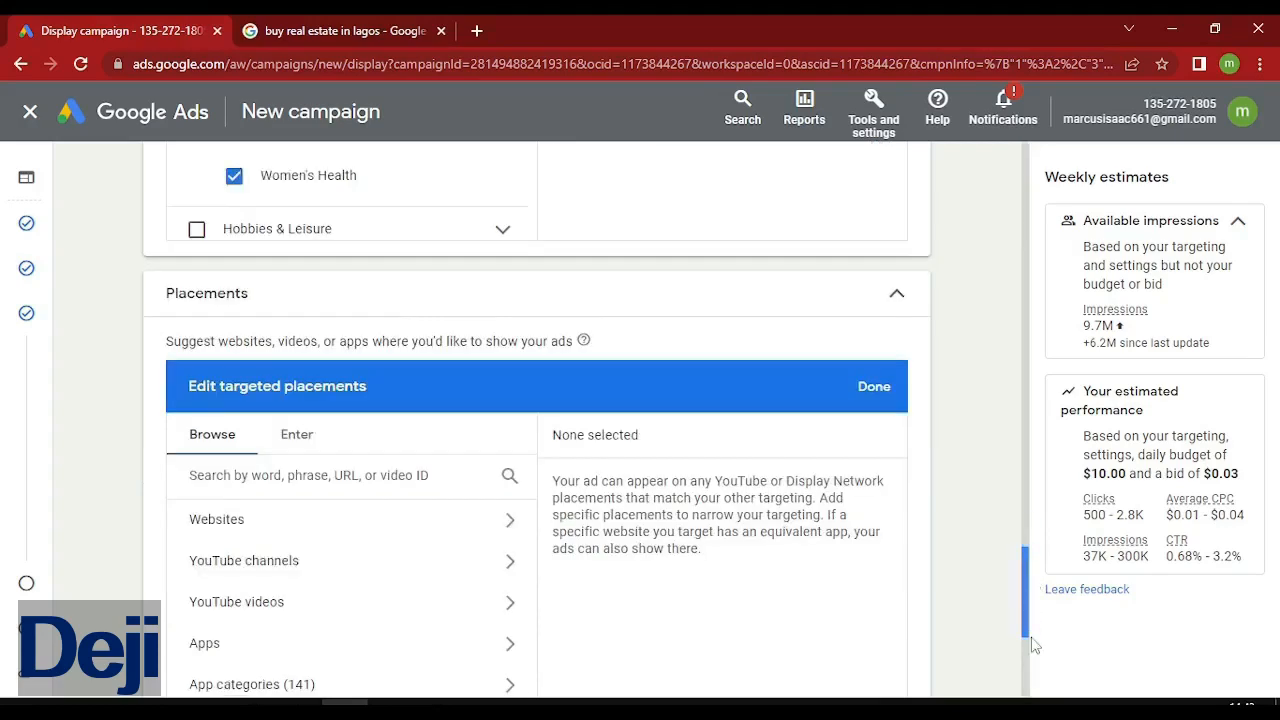
scroll(1025, 614, "down", 3)
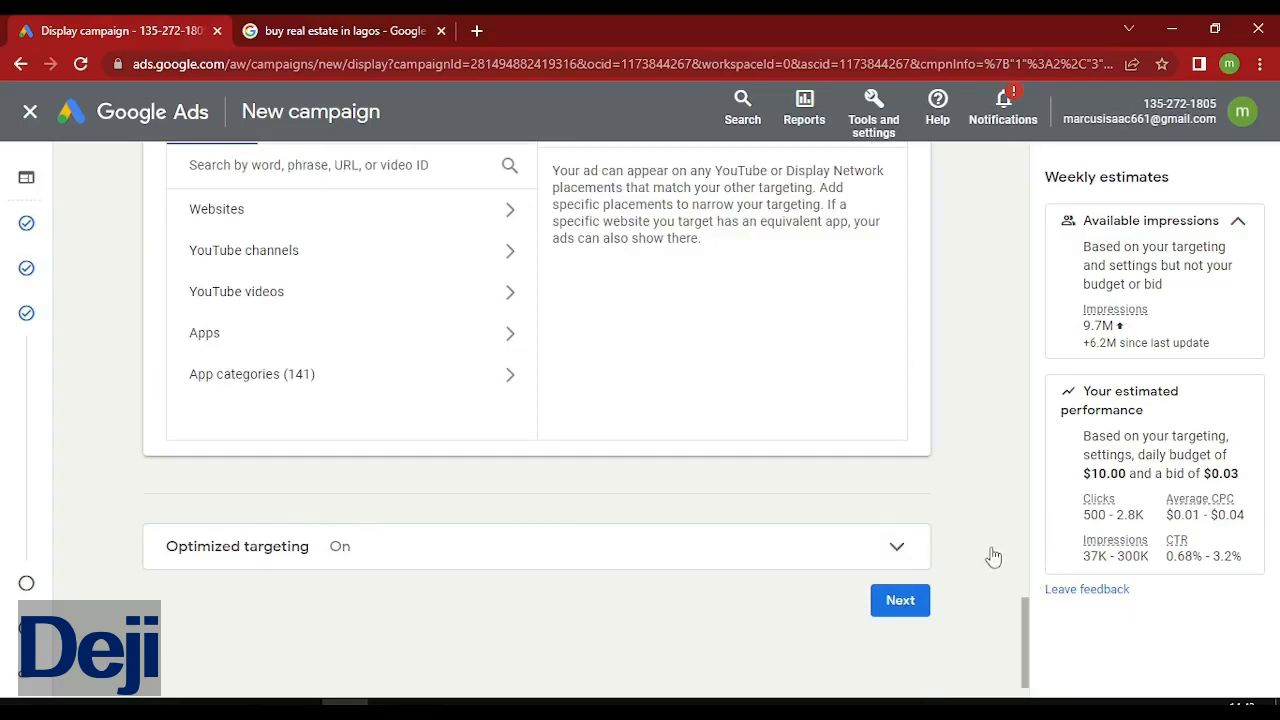
left_click_drag(1025, 625, 1025, 590)
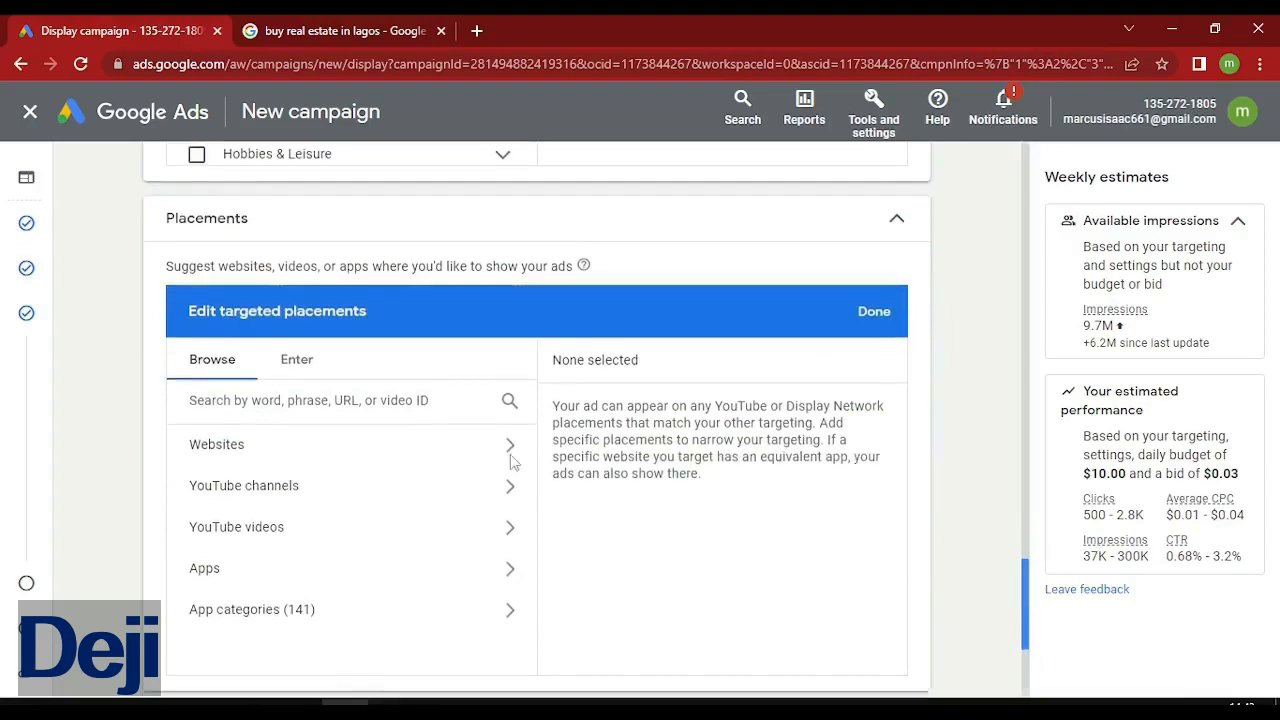
Review Websites, YouTube channels and YouTube videos placements without picking any, then continue to Ads.
left_click(446, 453)
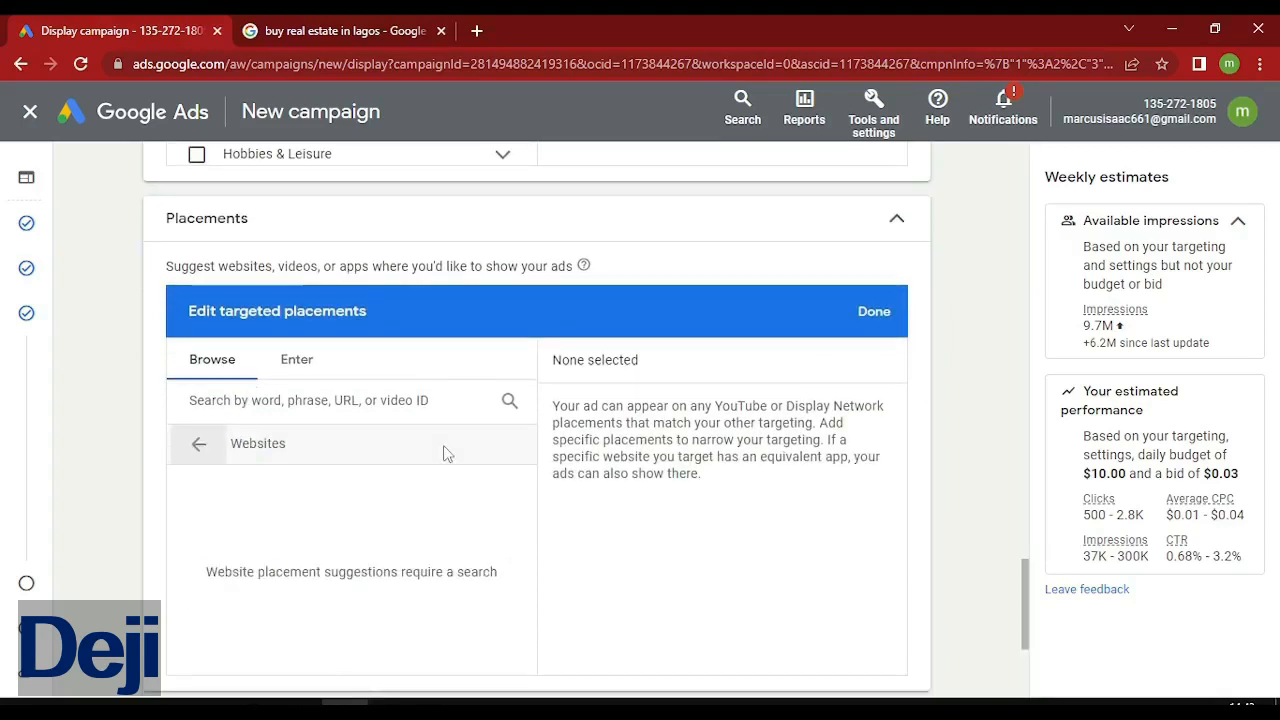
left_click(200, 446)
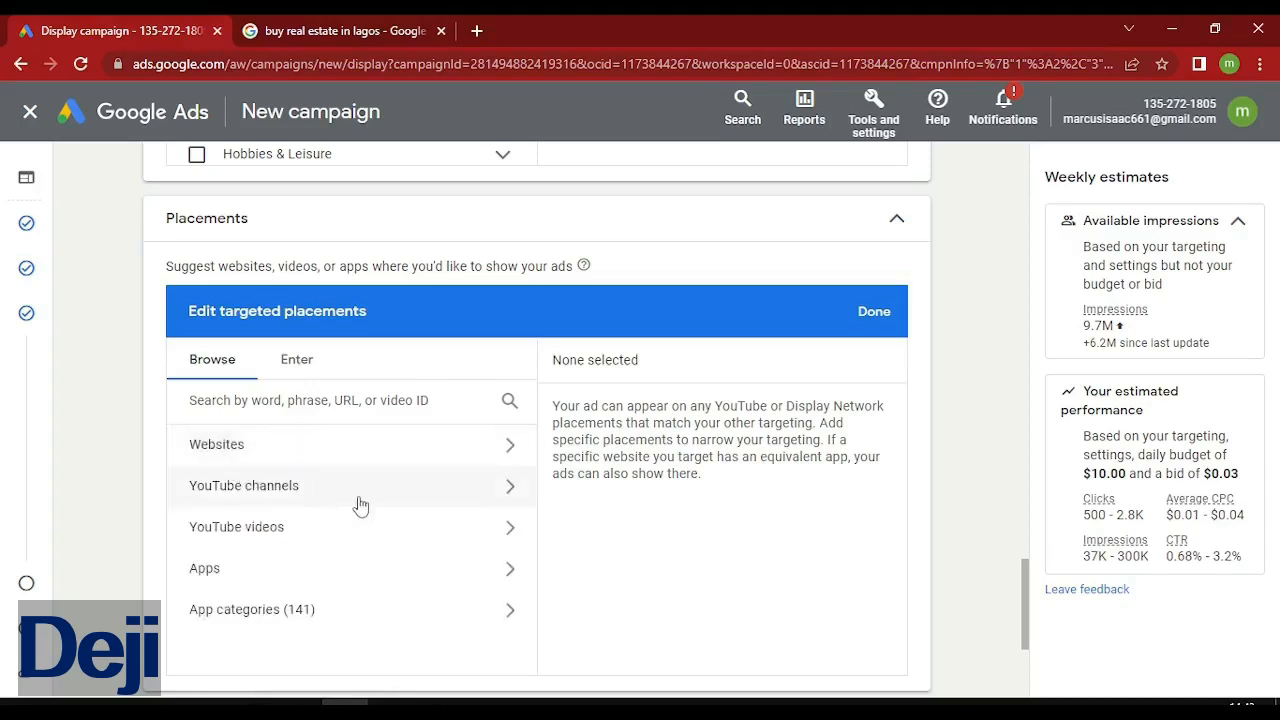
left_click(360, 497)
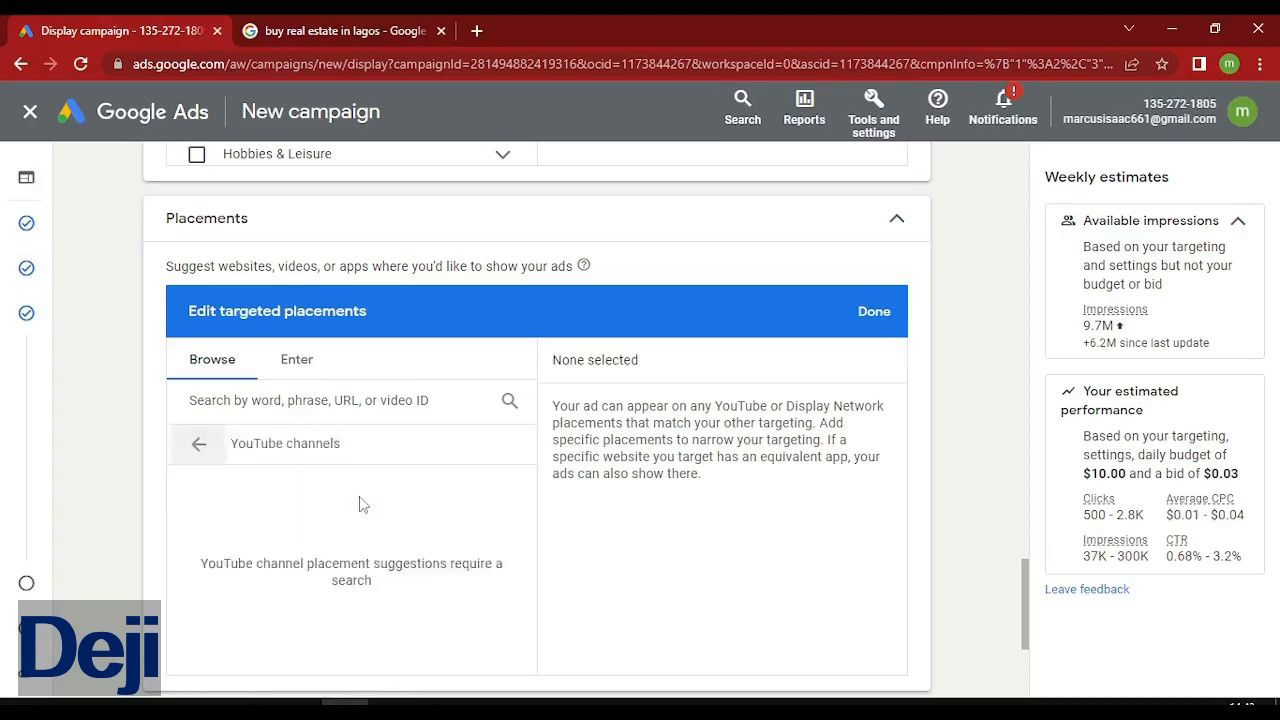
left_click(211, 458)
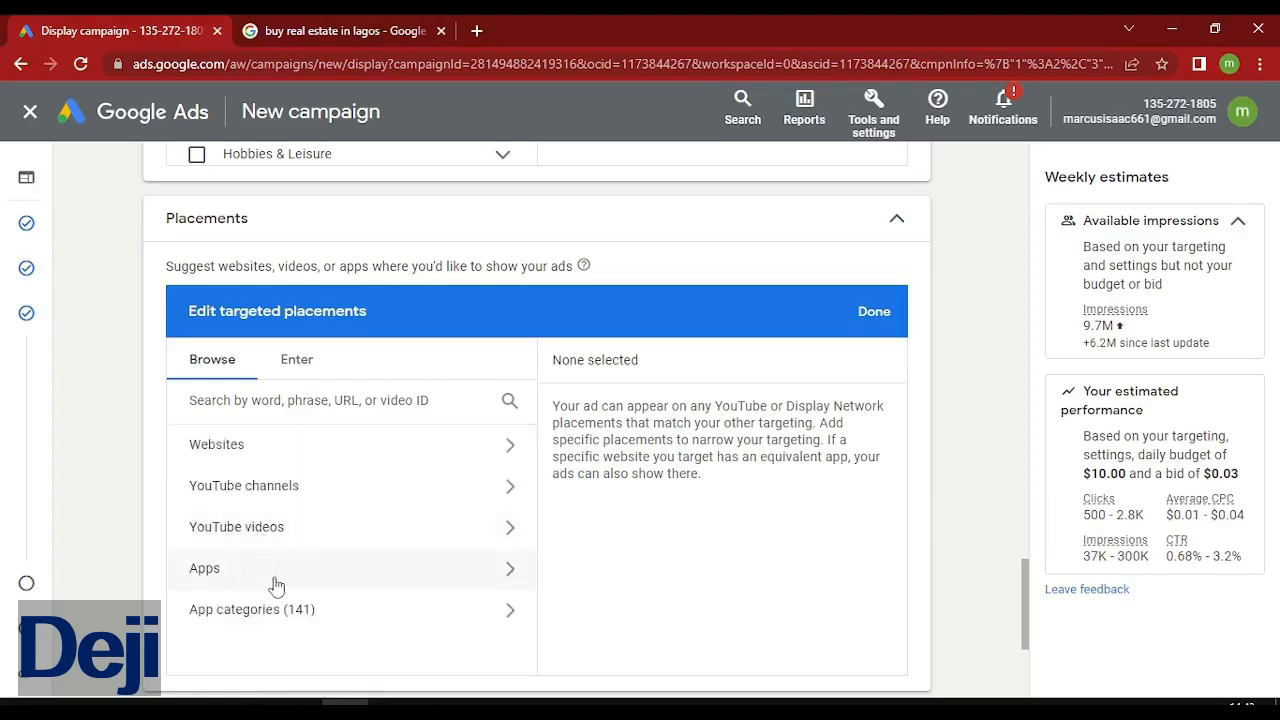
left_click(439, 535)
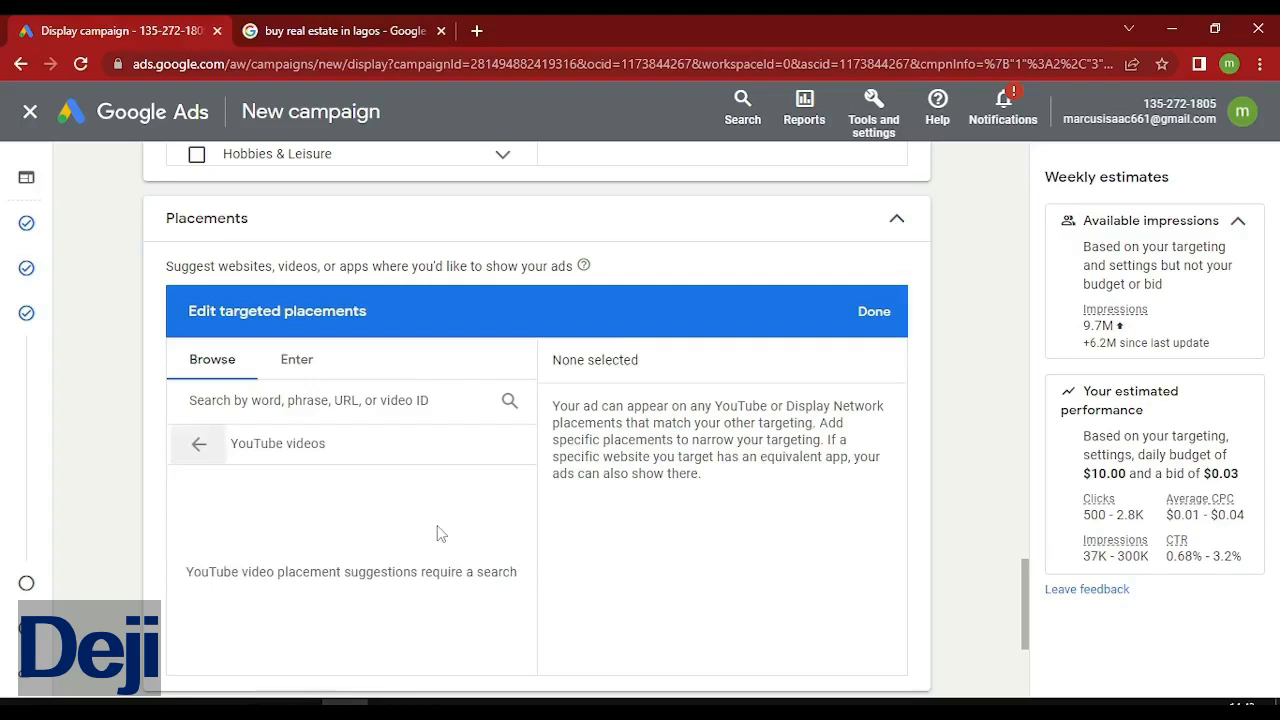
left_click(200, 447)
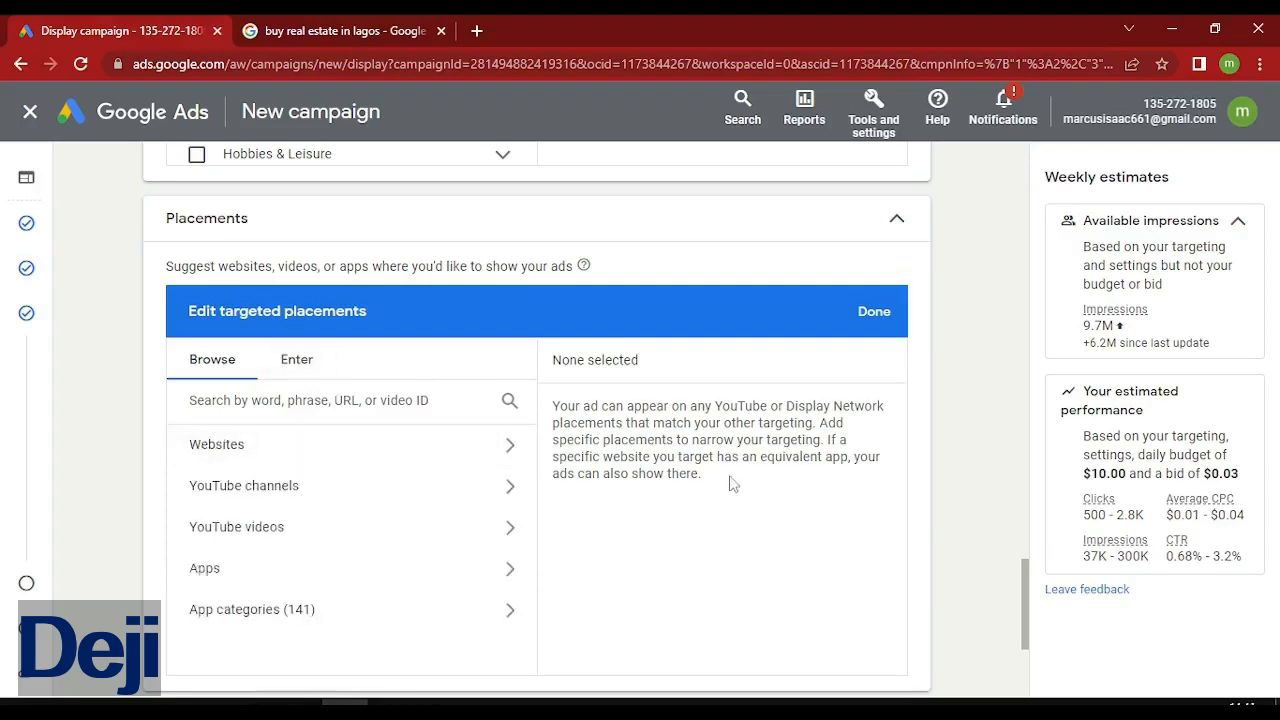
left_click_drag(1023, 596, 1022, 650)
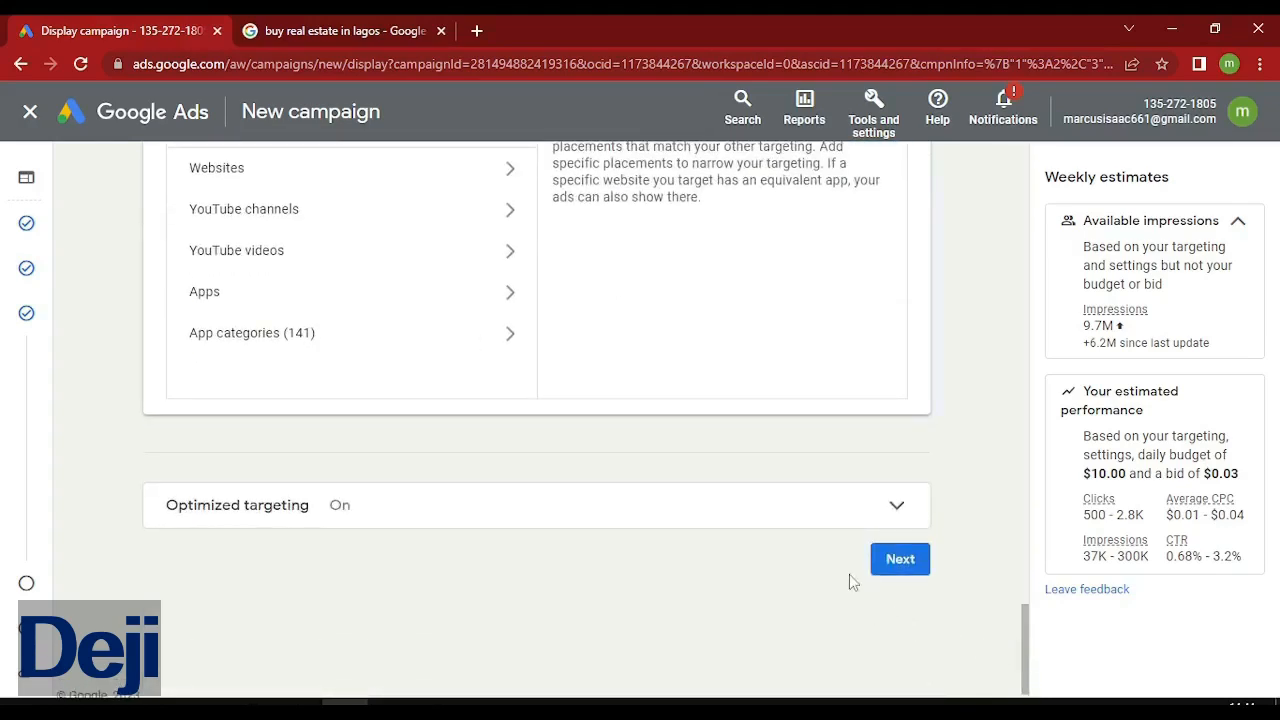
left_click(903, 560)
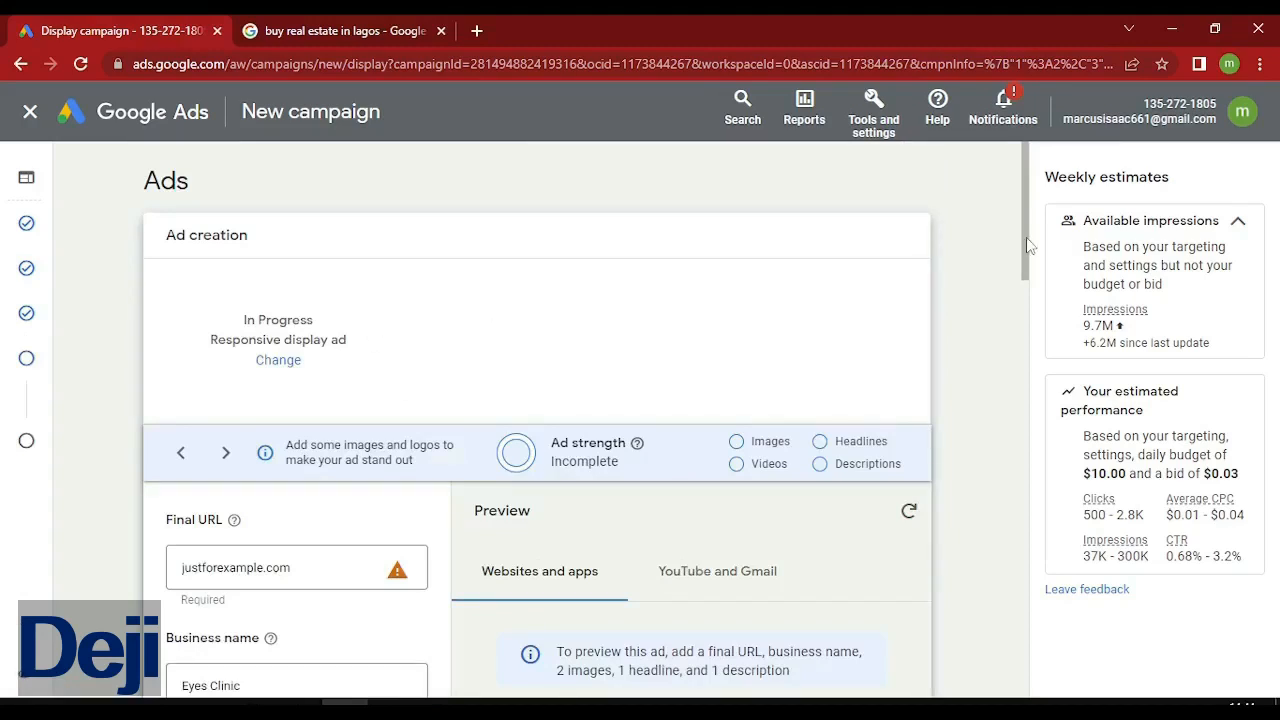
scroll(1030, 270, "down", 2)
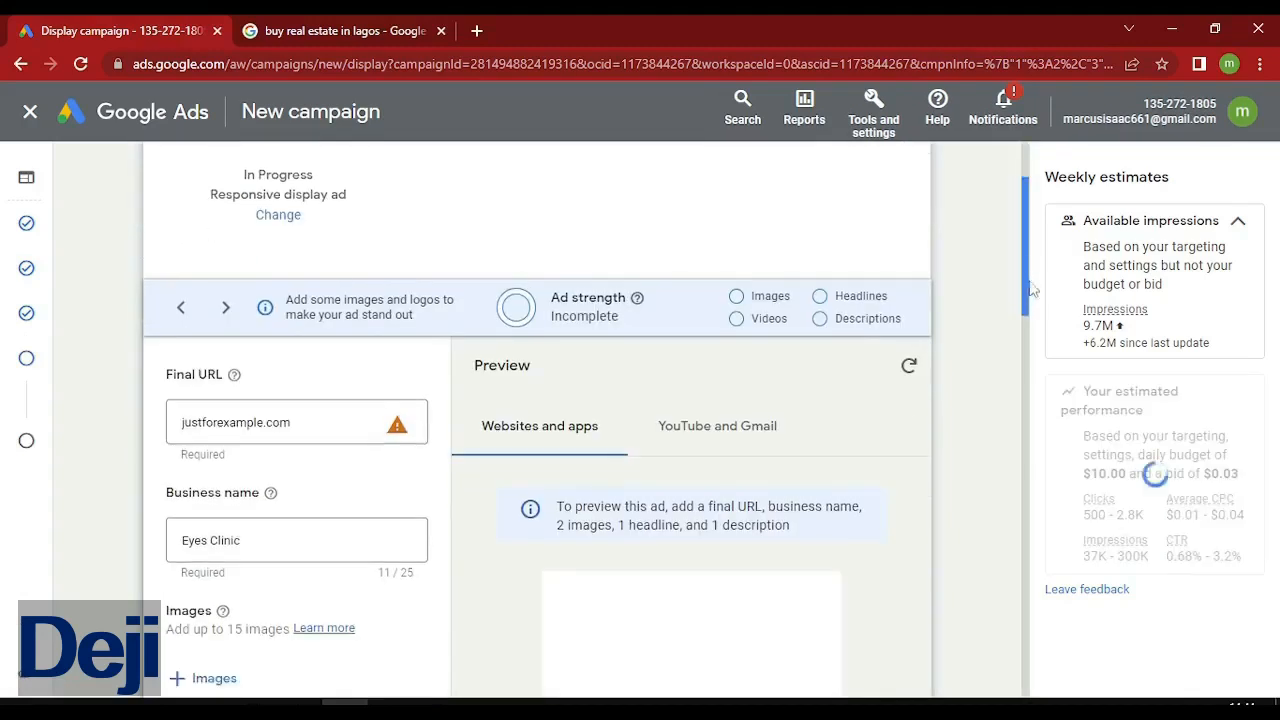
scroll(1033, 289, "down", 1)
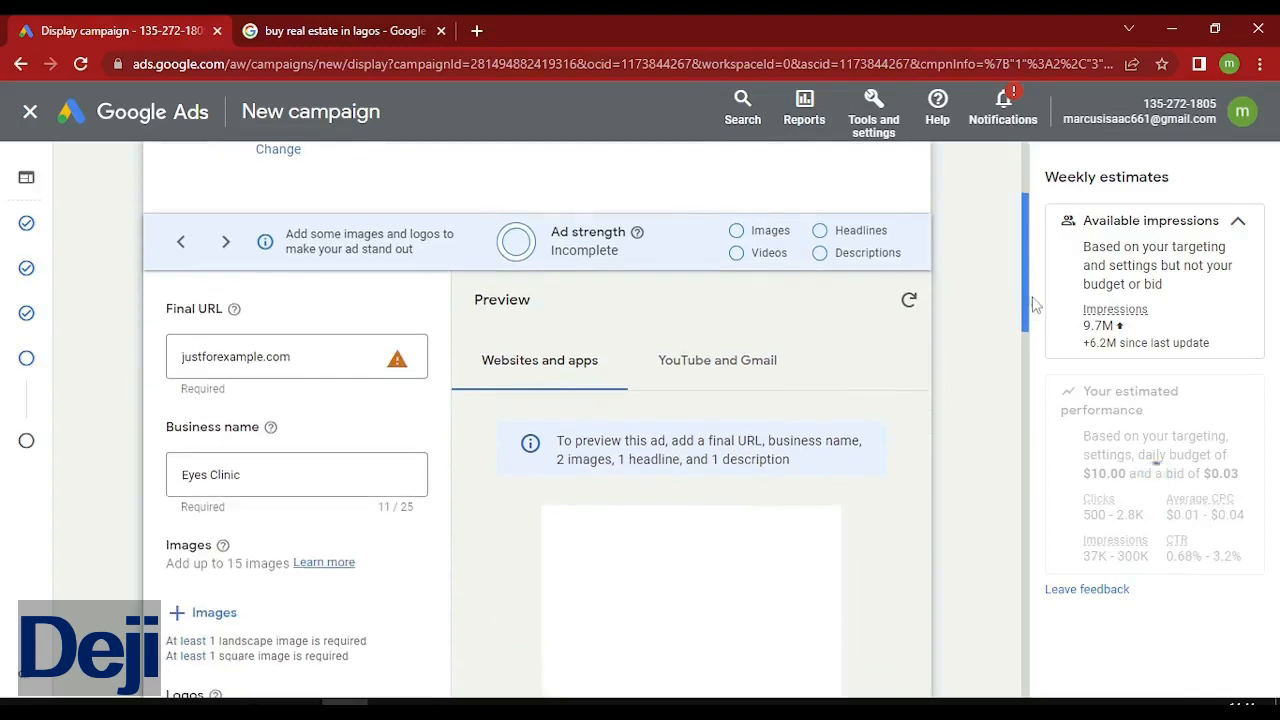
left_click(312, 337)
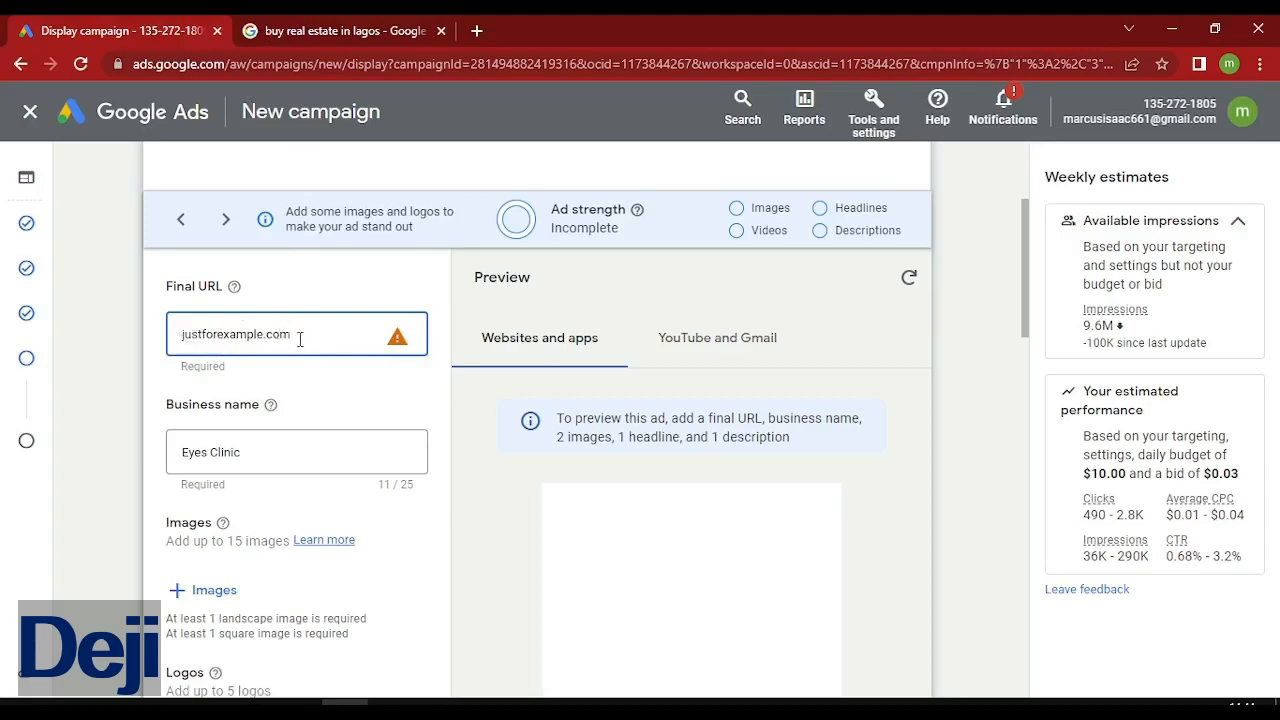
type("/landingpage")
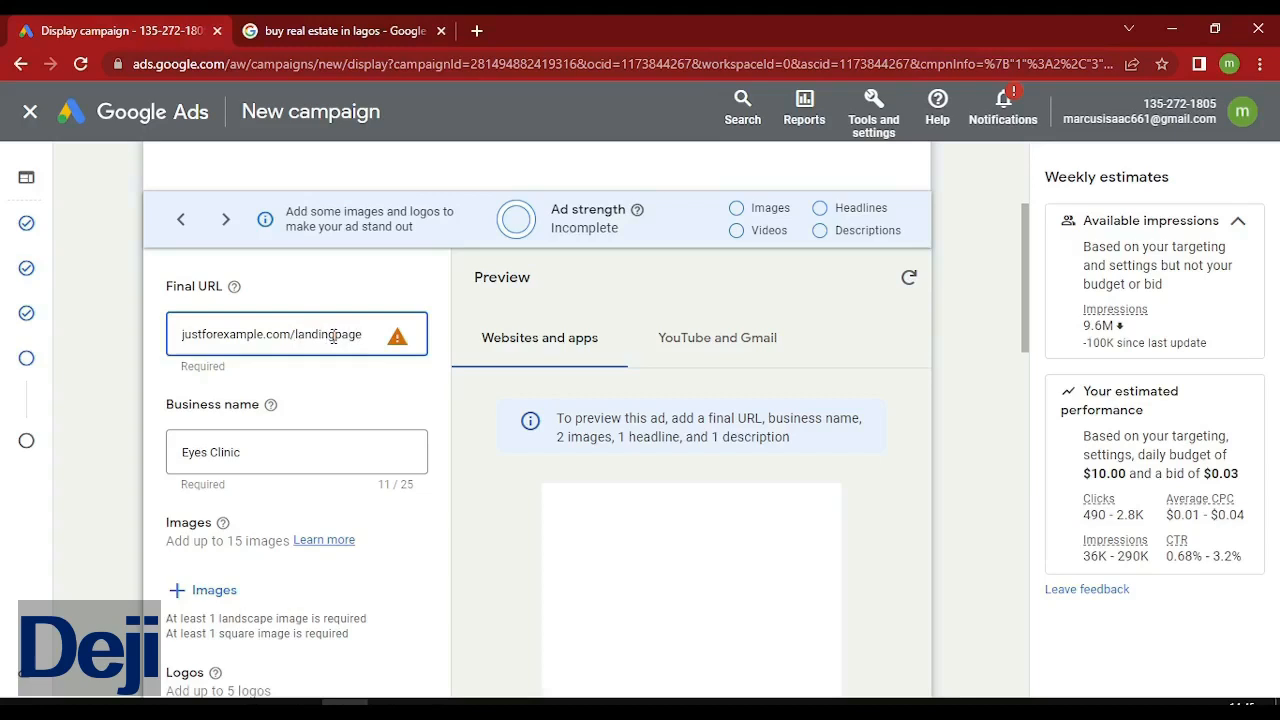
left_click(334, 336)
type("_")
left_click(185, 335)
type("https")
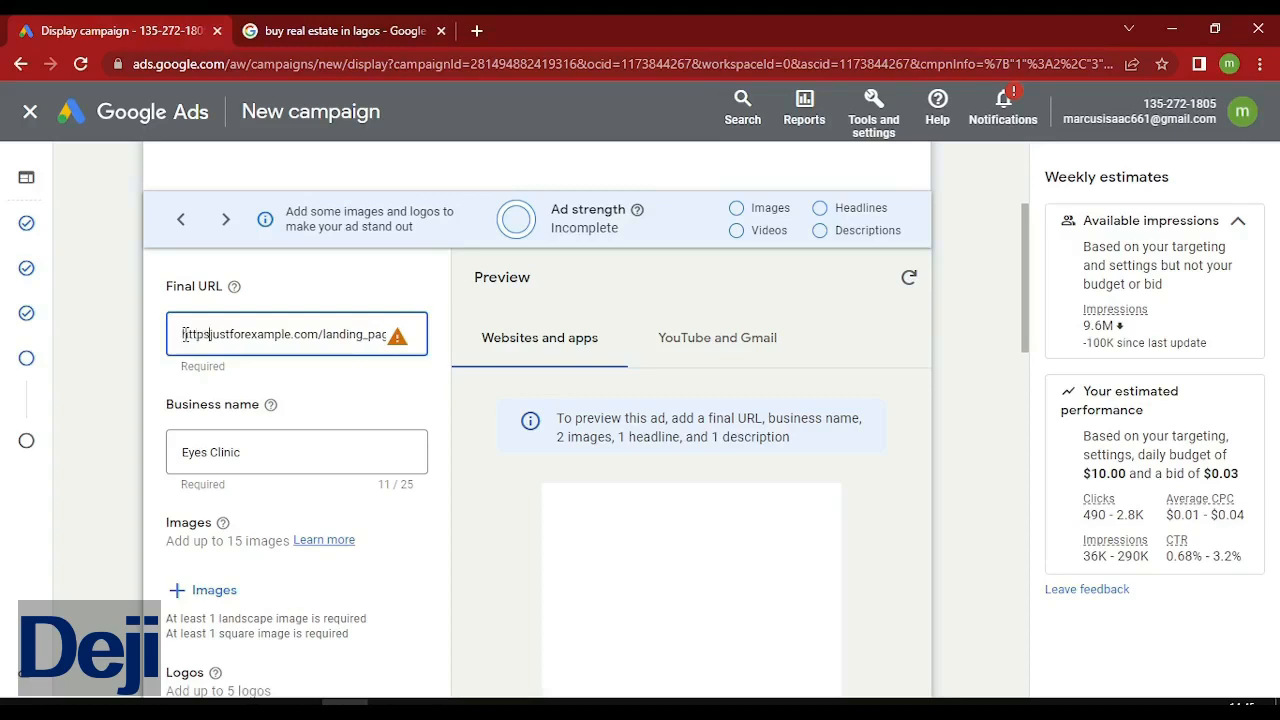
type("://")
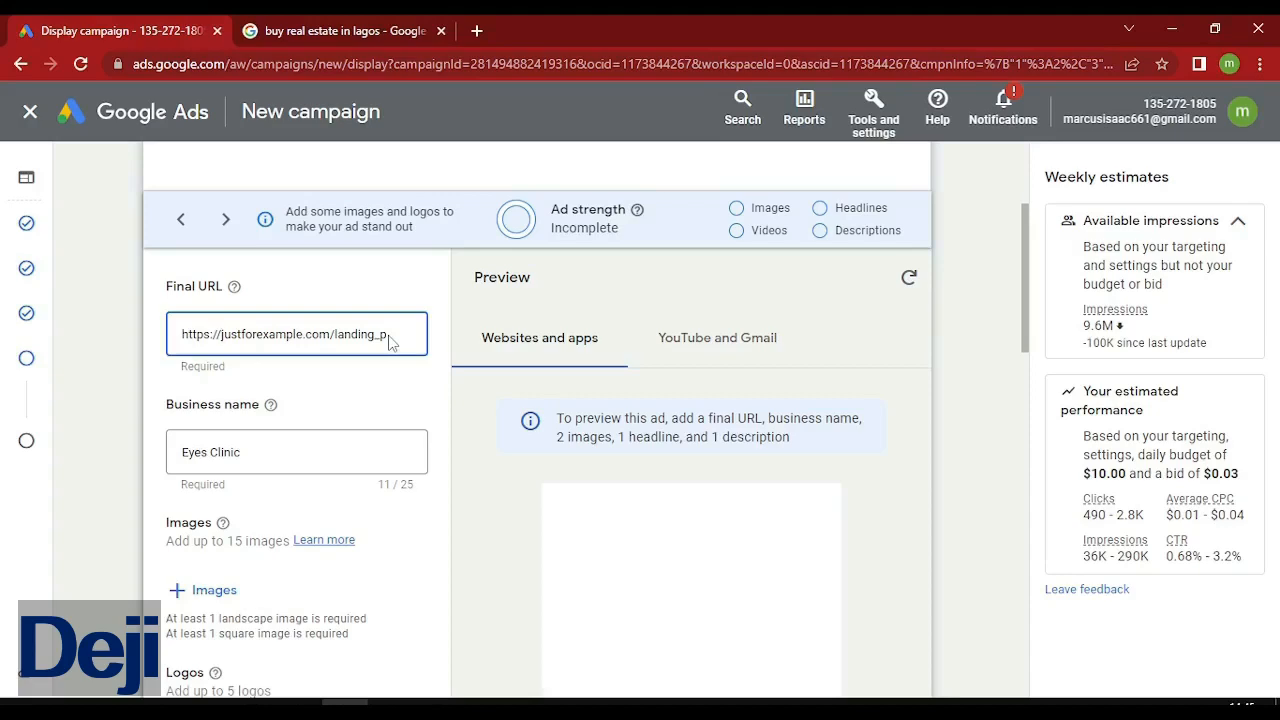
Check the Google search tab's address, then return to the ad's Business name field.
left_click(305, 38)
left_click(290, 63)
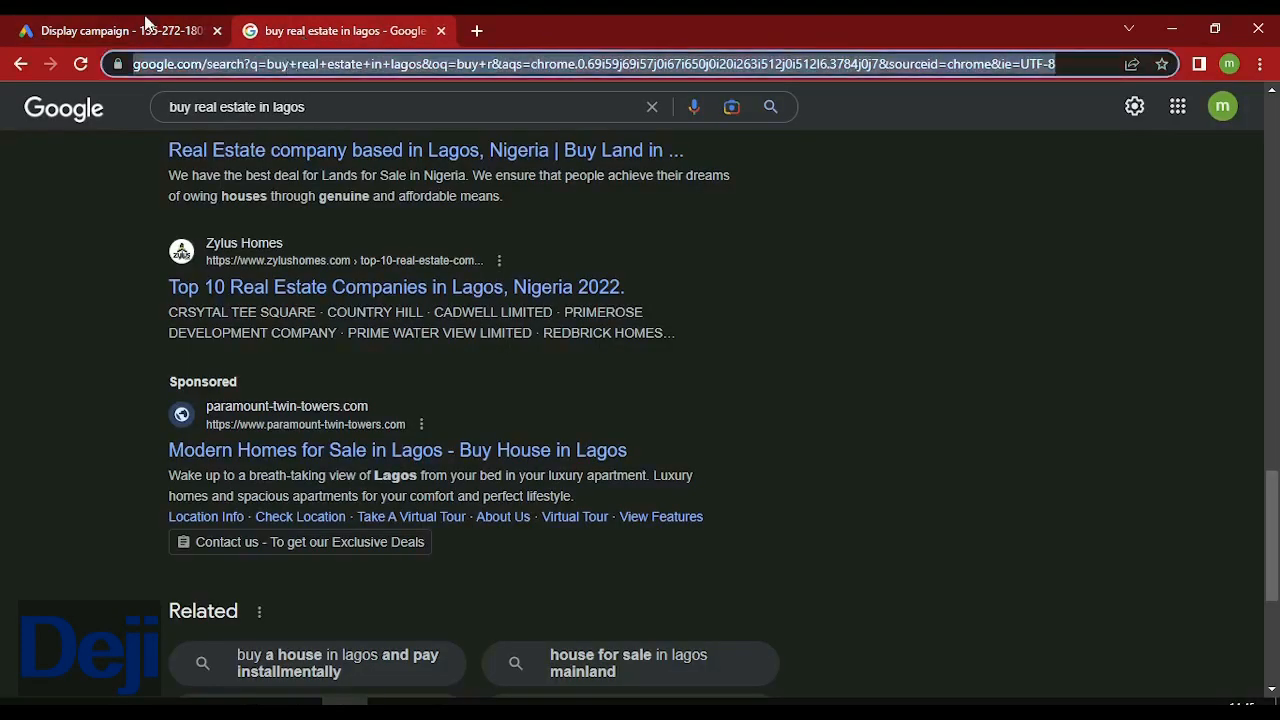
left_click(147, 22)
left_click(243, 503)
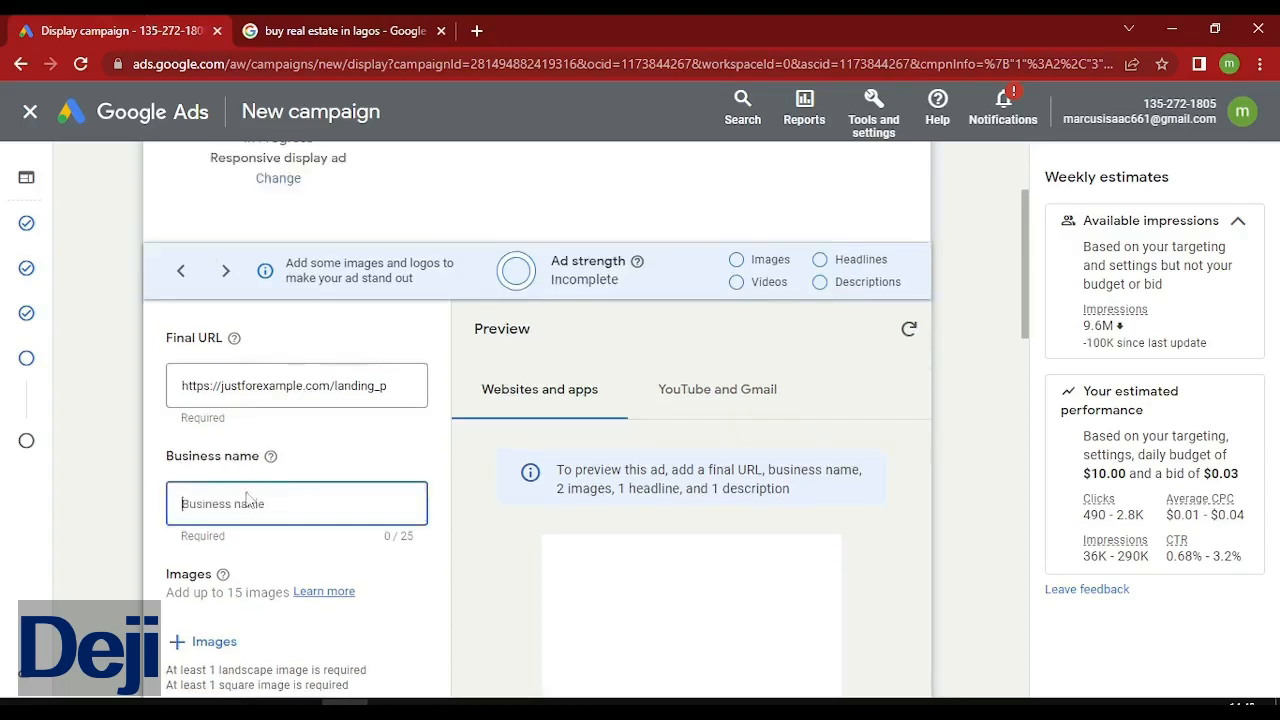
Enter 'health plus' as the ad's business name.
type("p")
key("BackSpace")
type("health plus")
left_click_drag(1024, 328, 1032, 389)
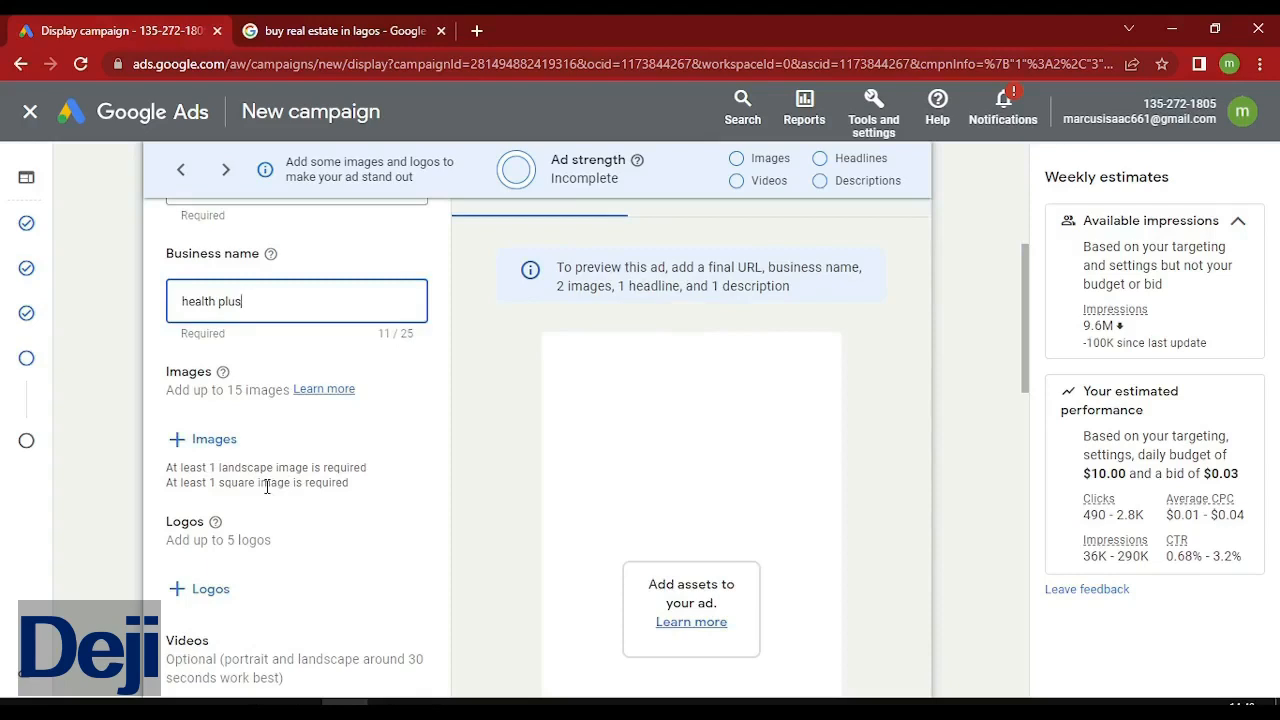
Upload Business agency.jpg and Drinks.jpg from the computer with 1.91:1 crops and save them.
left_click(197, 453)
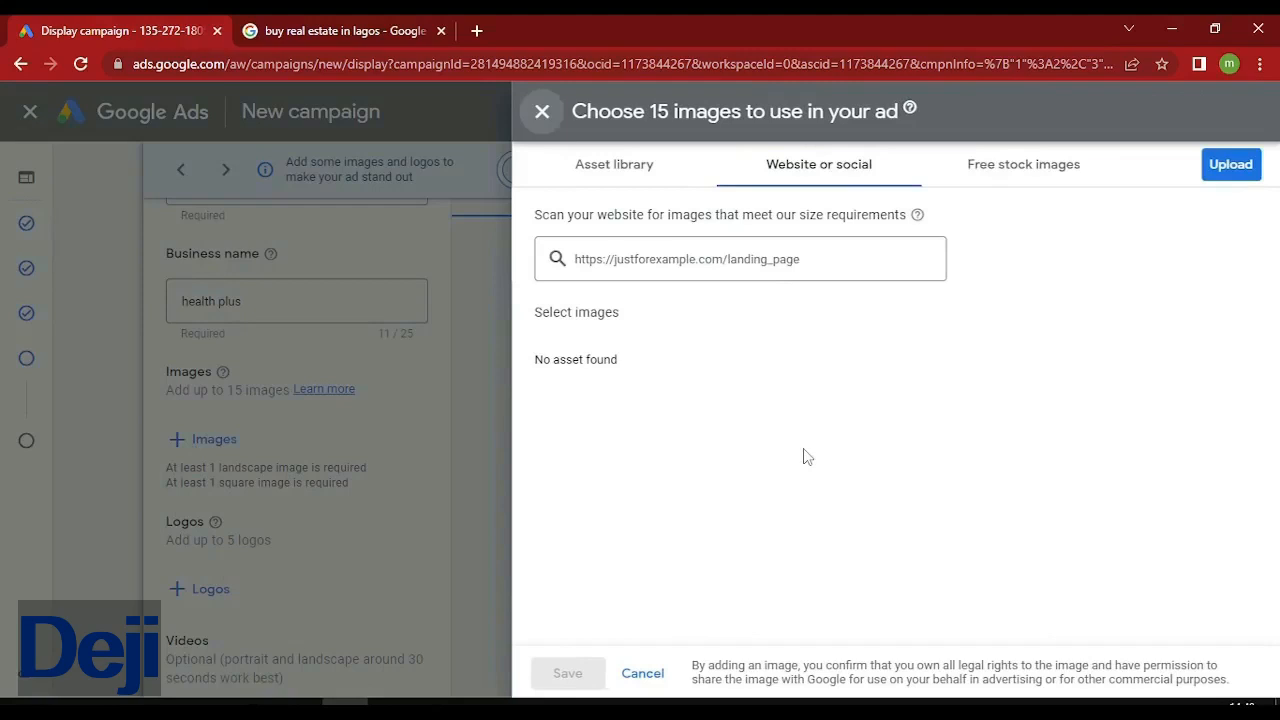
left_click(1231, 167)
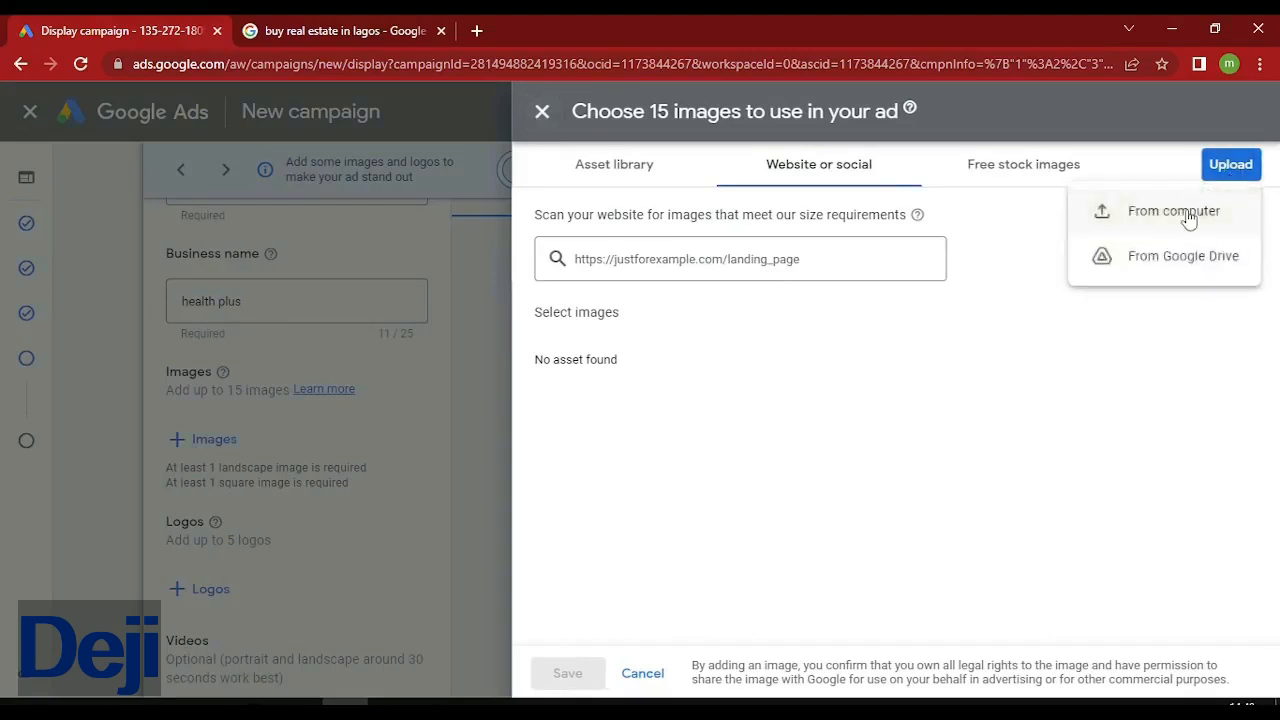
left_click(1187, 217)
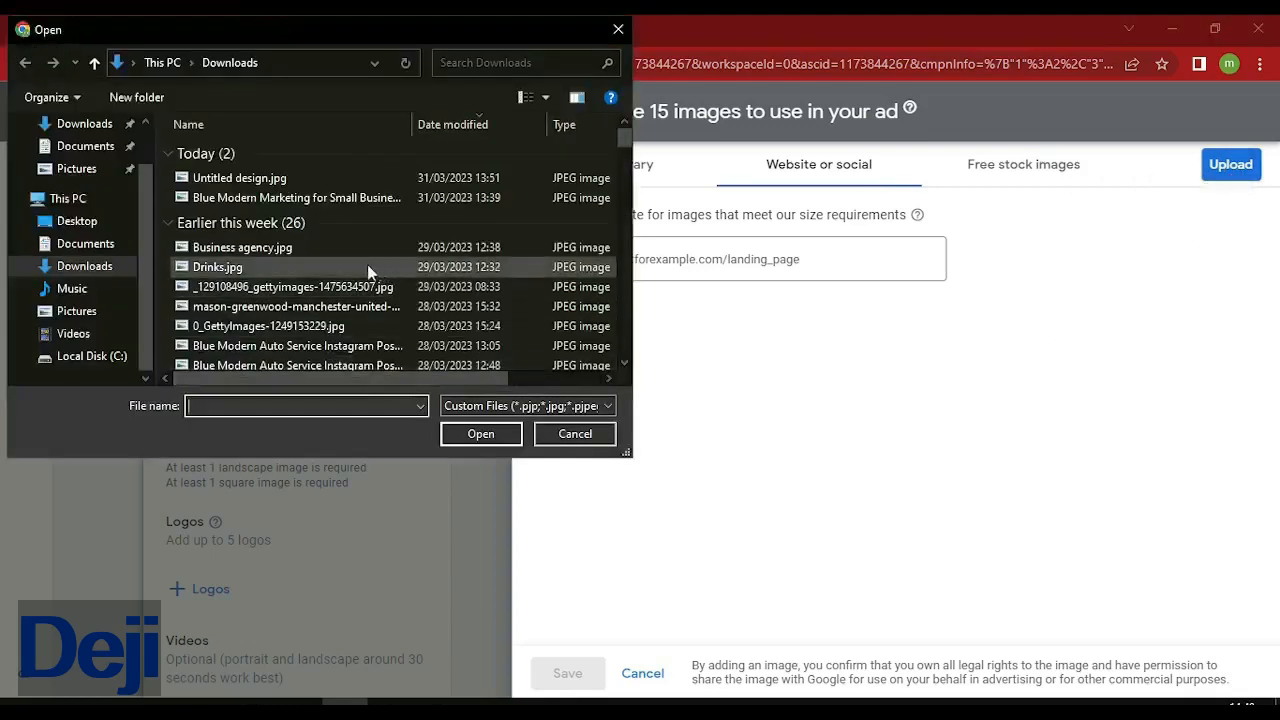
left_click(348, 259)
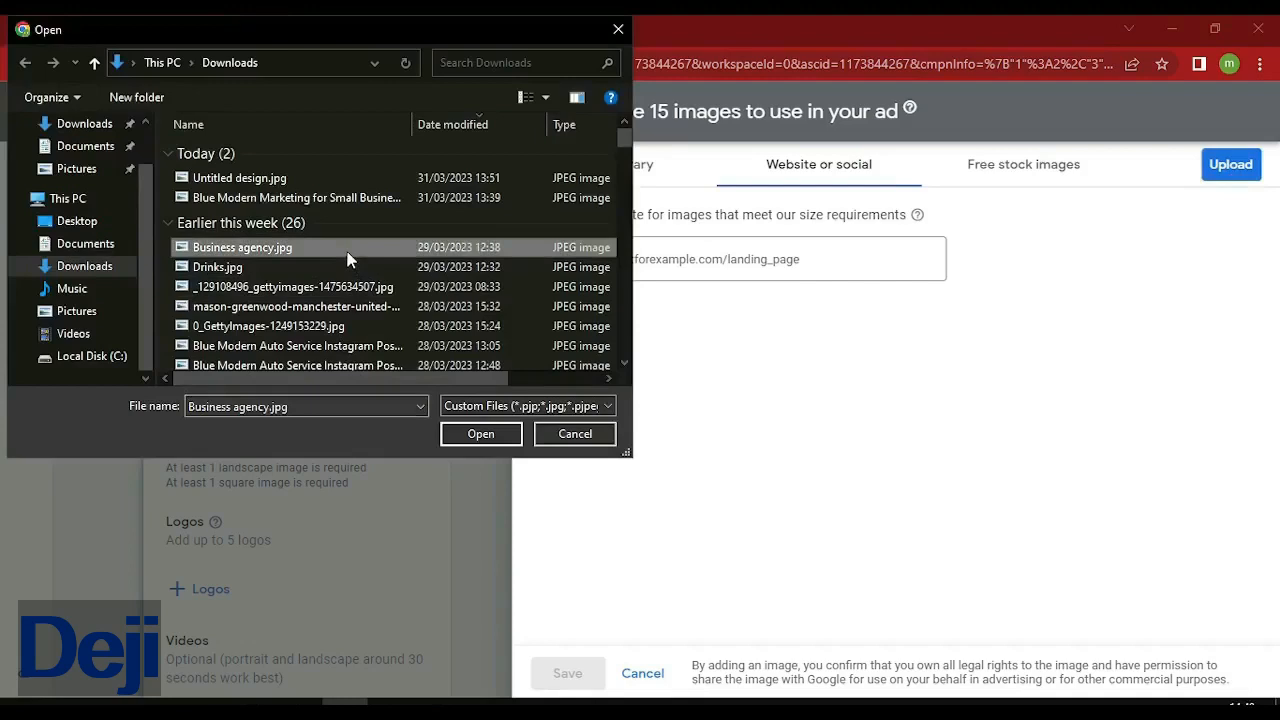
left_click(339, 272, "ctrl")
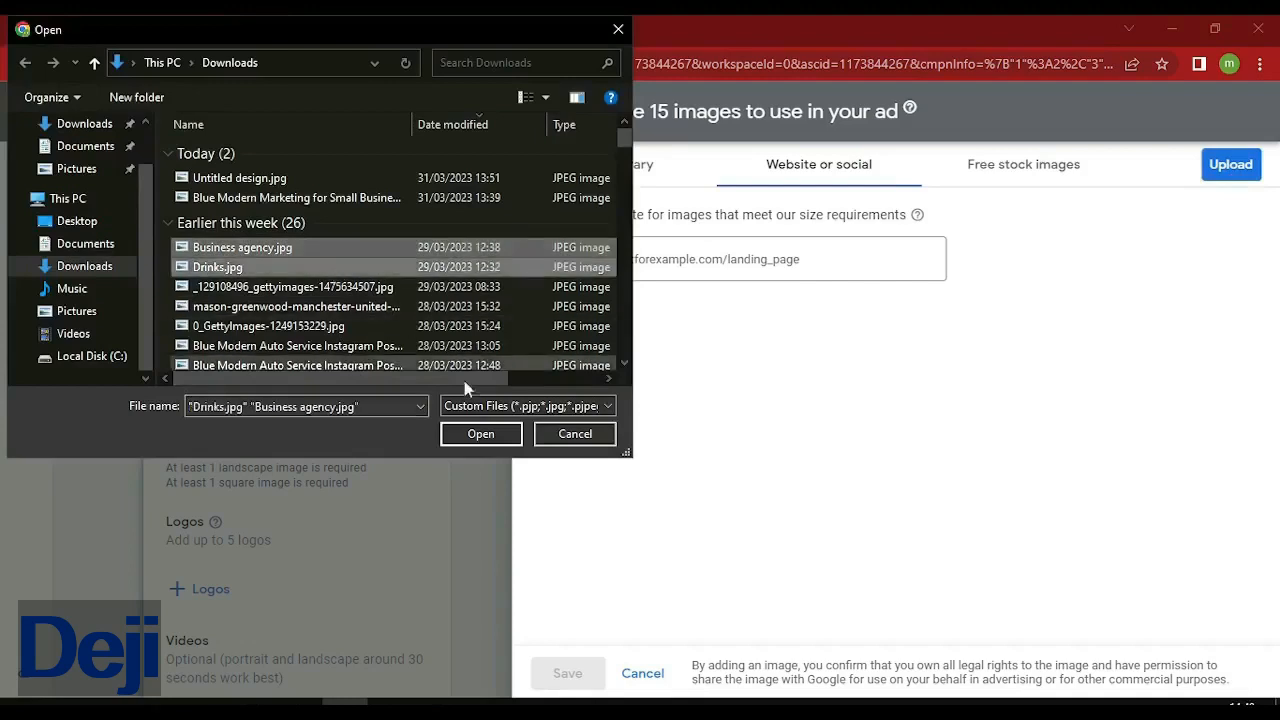
left_click(481, 433)
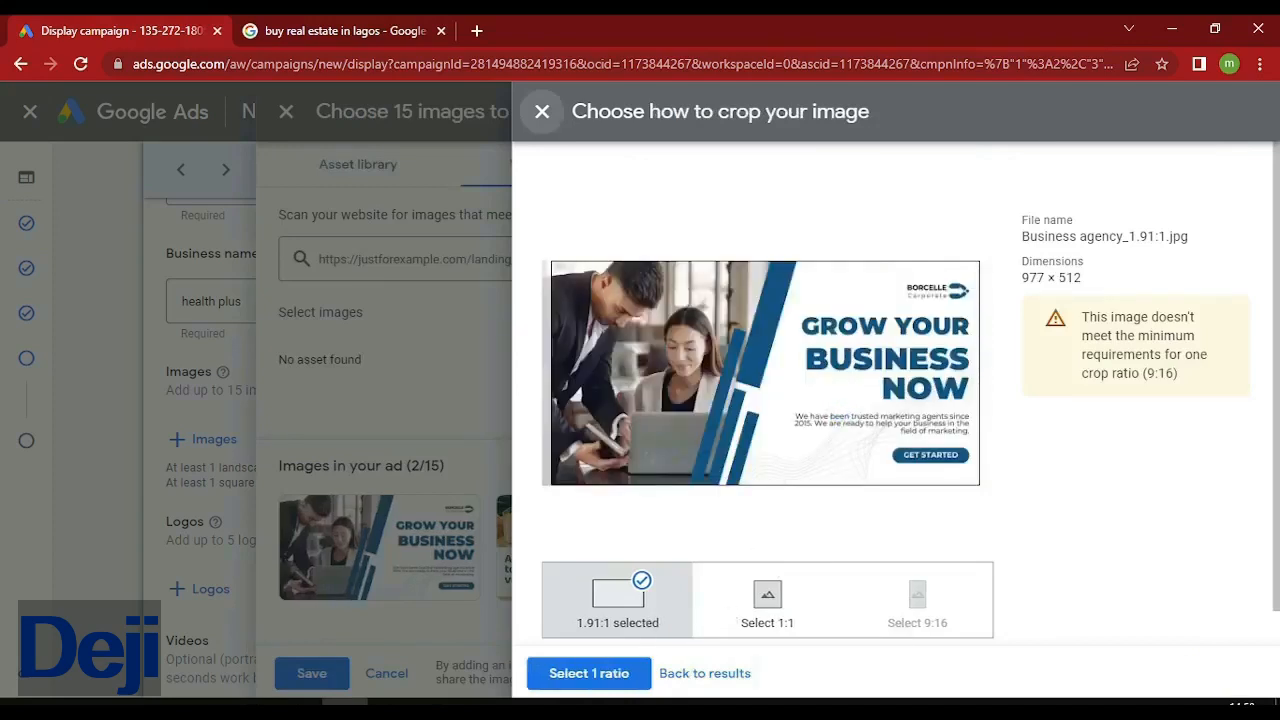
left_click(601, 686)
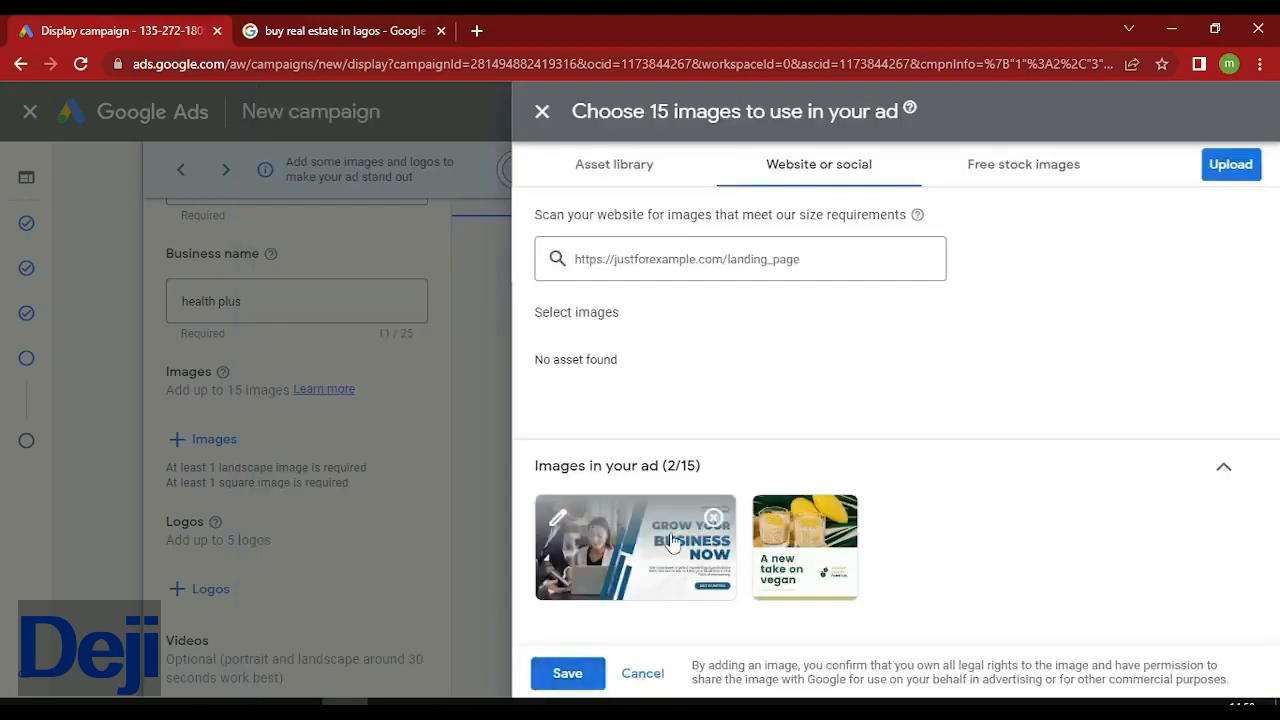
left_click(672, 541)
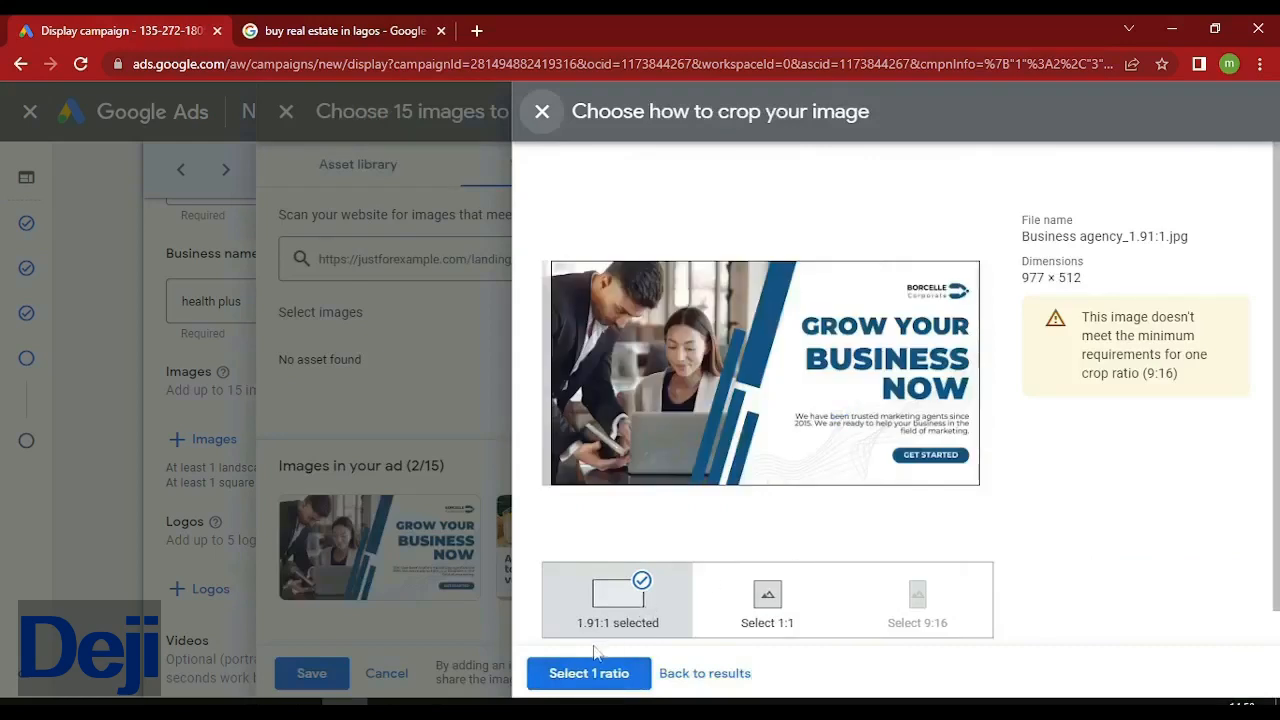
left_click(588, 673)
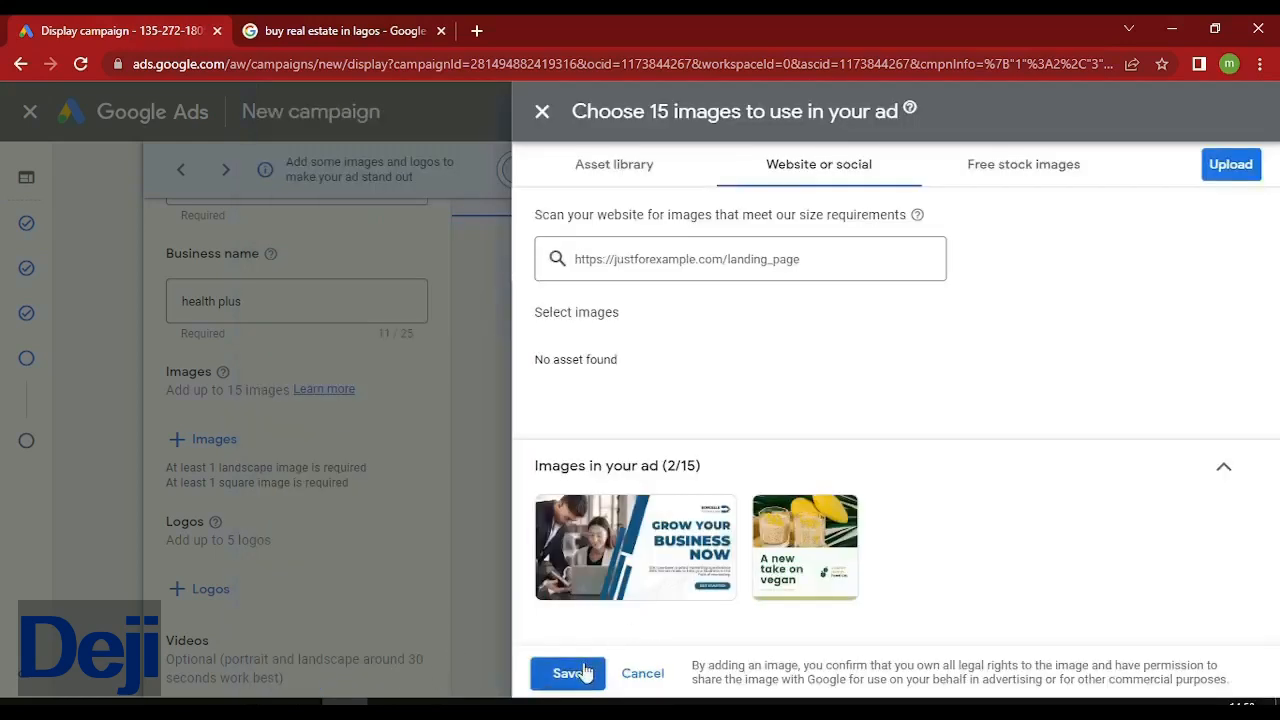
left_click(585, 673)
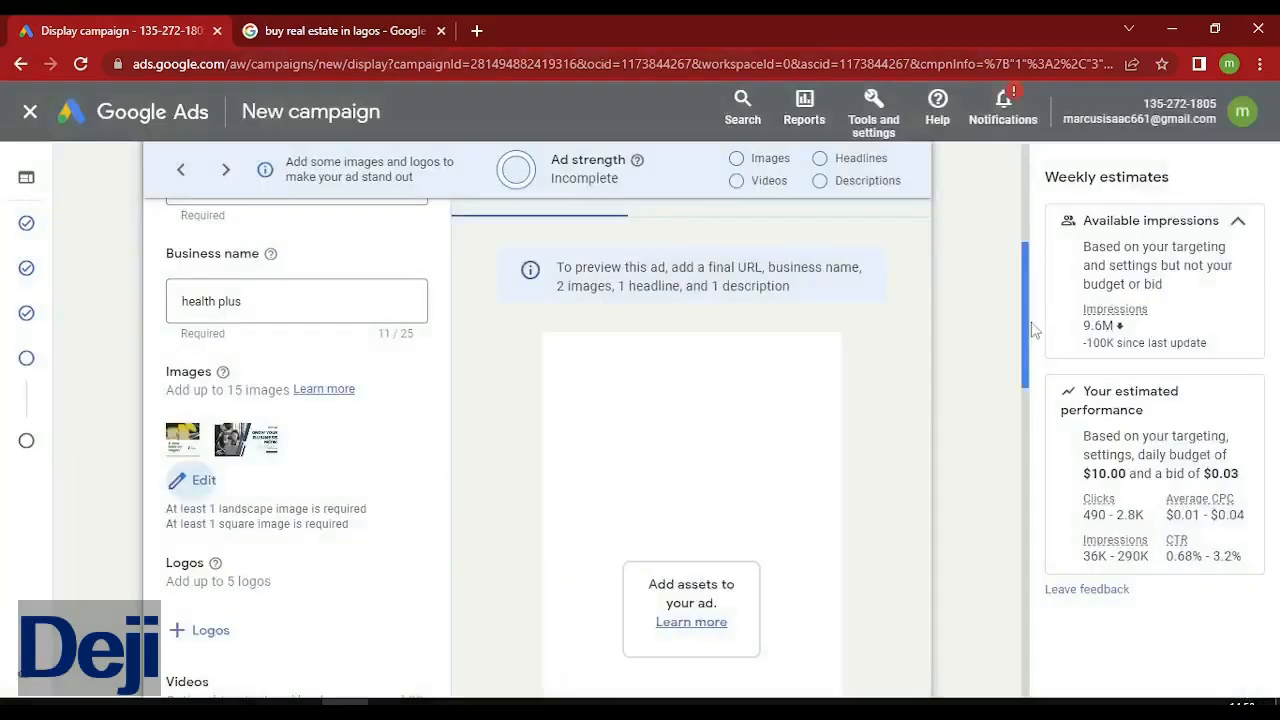
Add the logo found on the website to the ad and scroll to Headlines.
mouse_move(1026, 322)
left_mouse_down()
mouse_move(1031, 346)
mouse_move(1021, 317)
left_mouse_up()
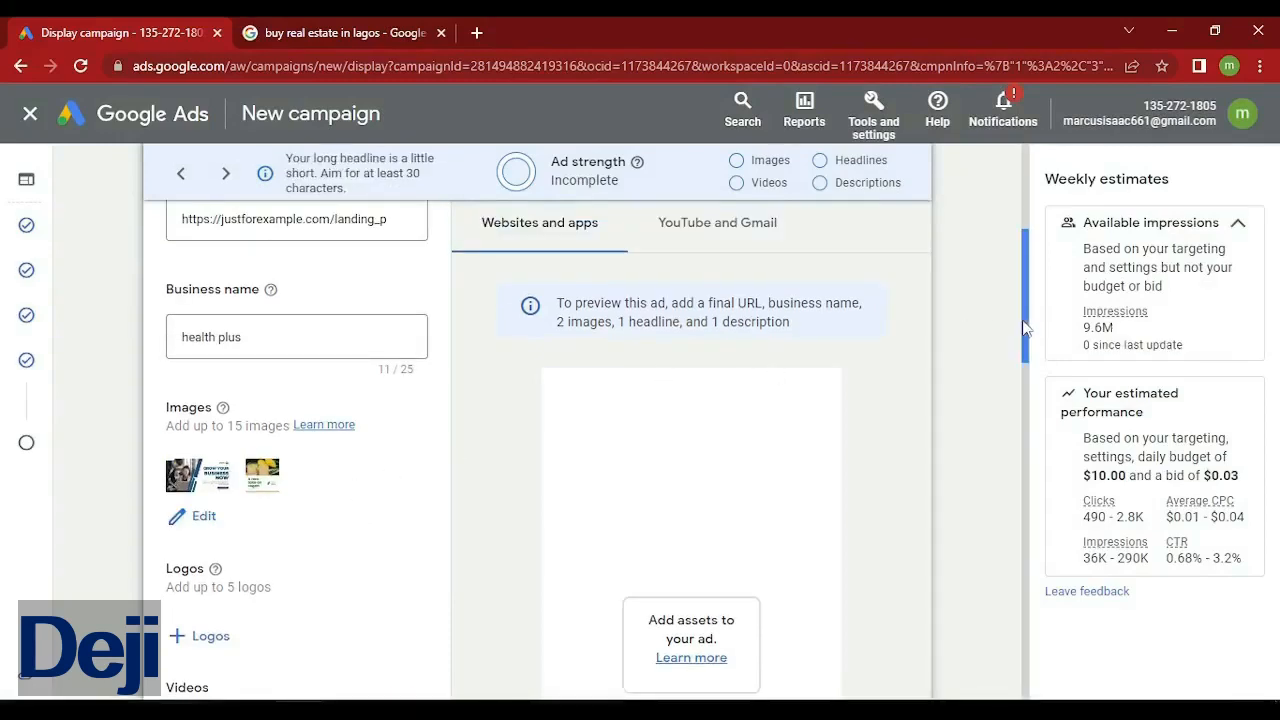
left_click_drag(1024, 328, 1028, 368)
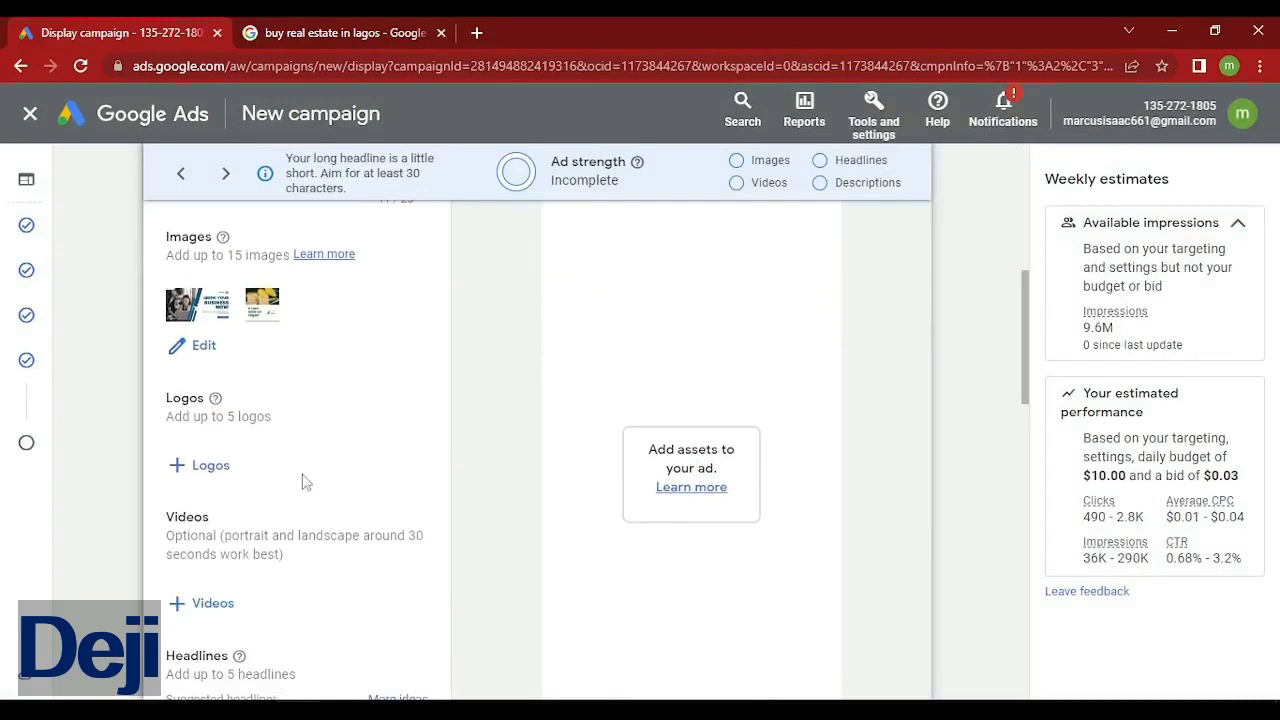
left_click(208, 467)
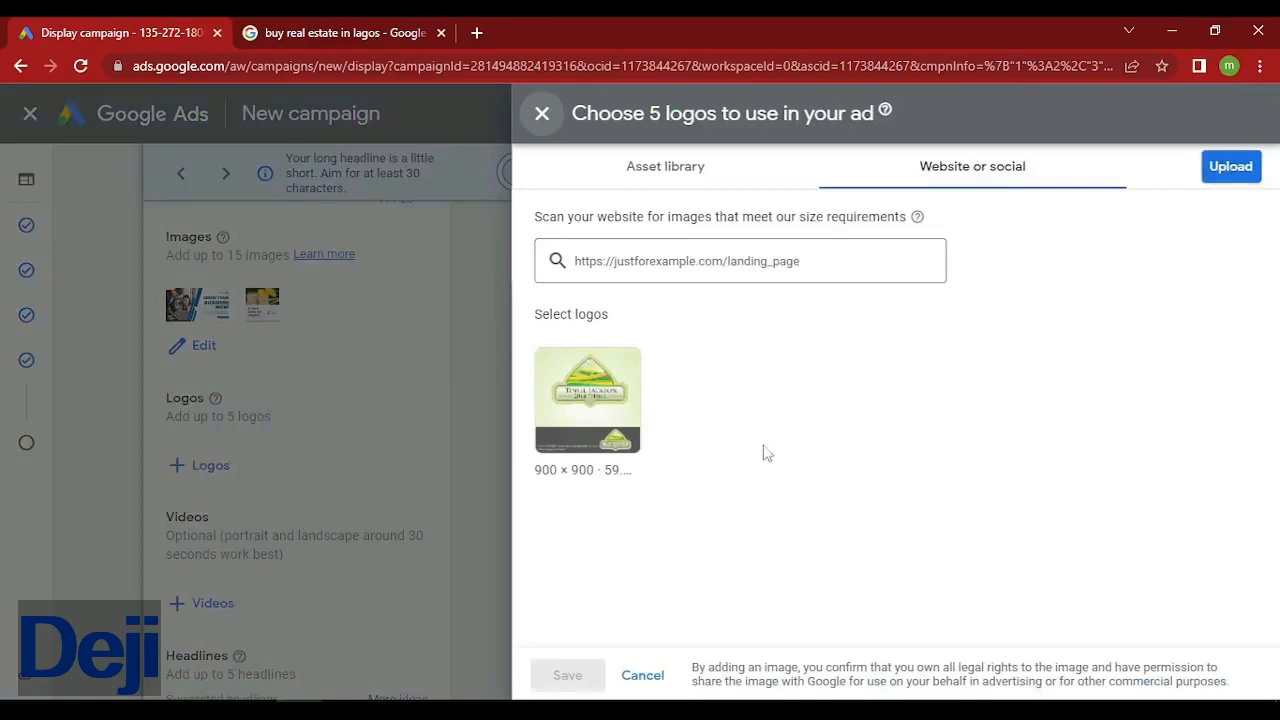
left_click(604, 418)
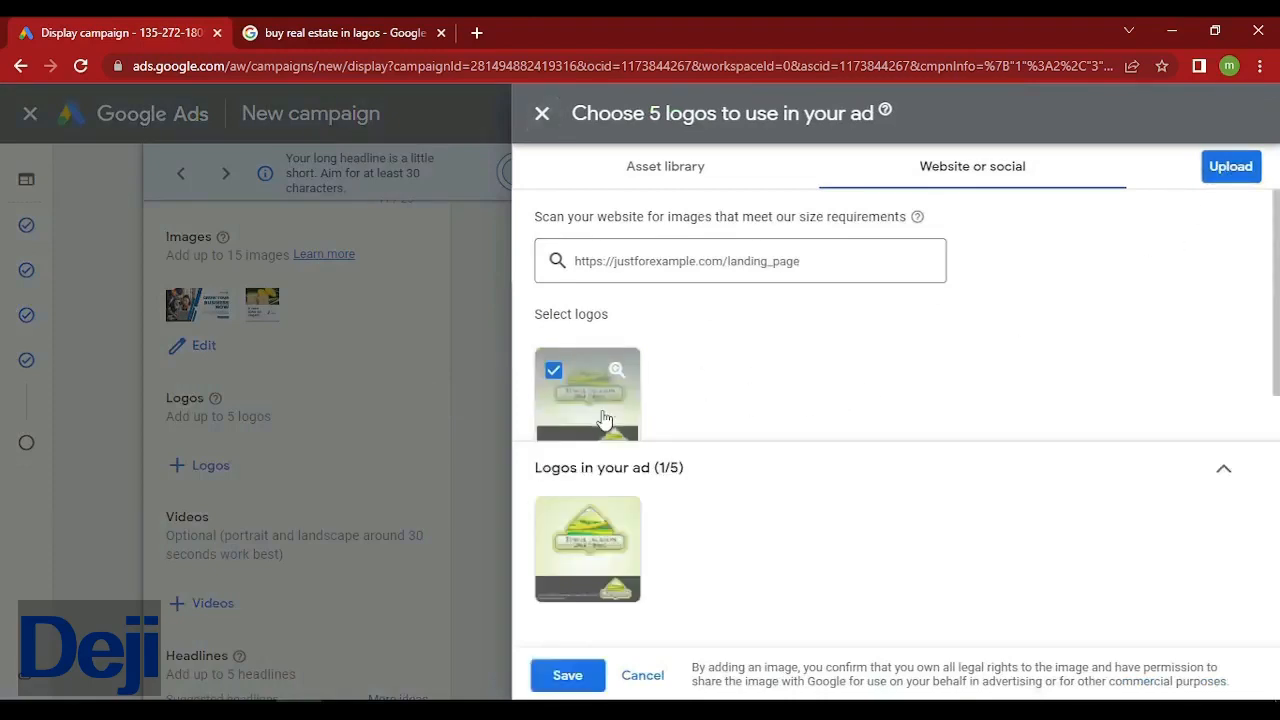
left_click(568, 677)
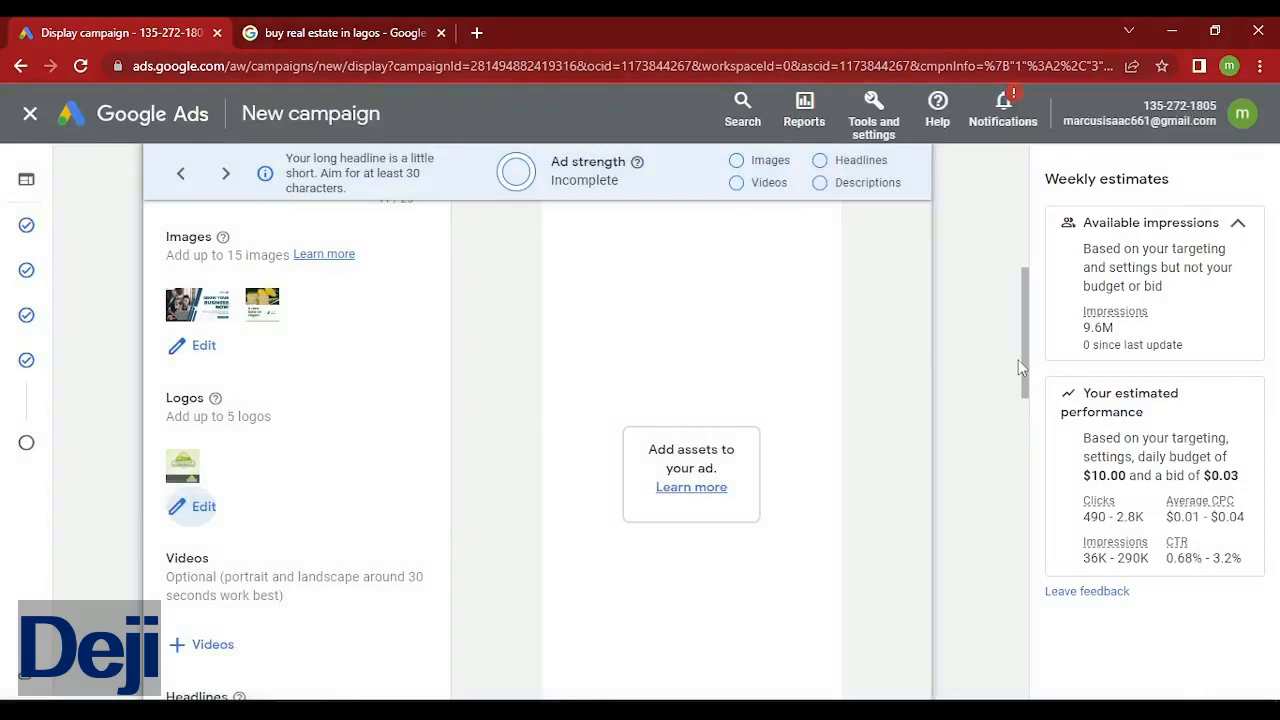
left_click_drag(1024, 375, 1020, 478)
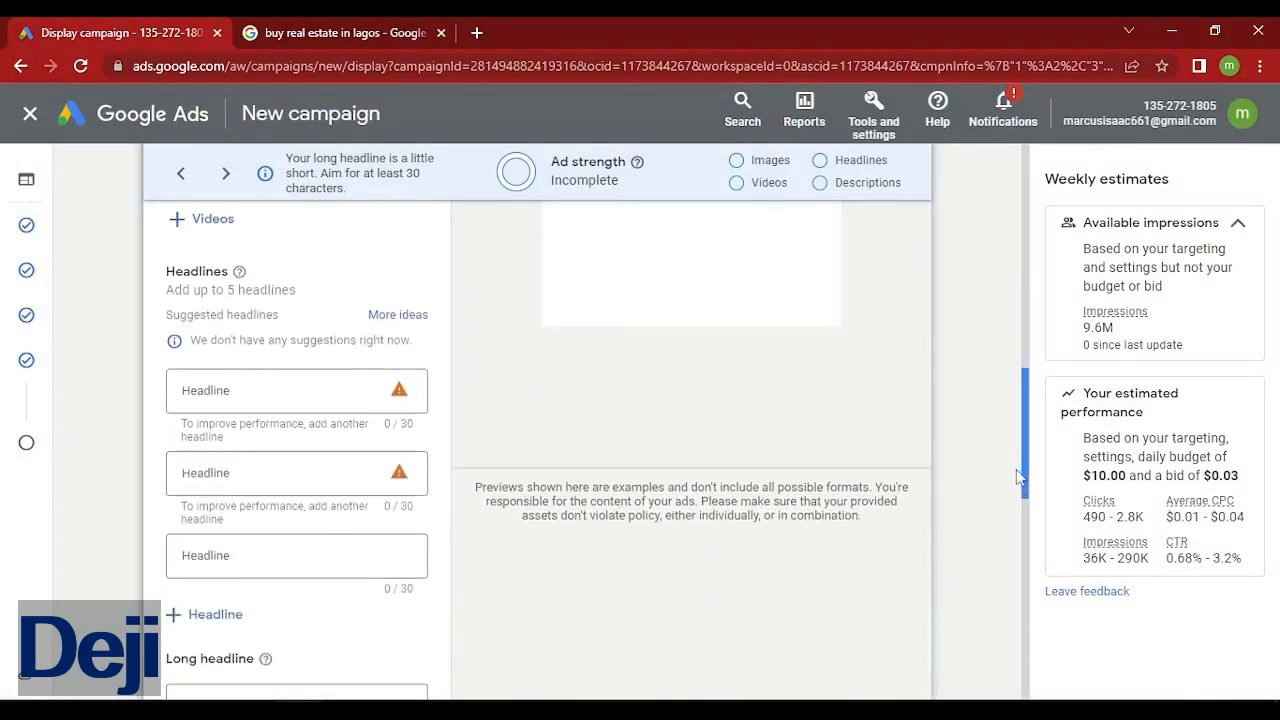
Enter 'Reduce your weight naturally' as the first headline.
left_click(315, 394)
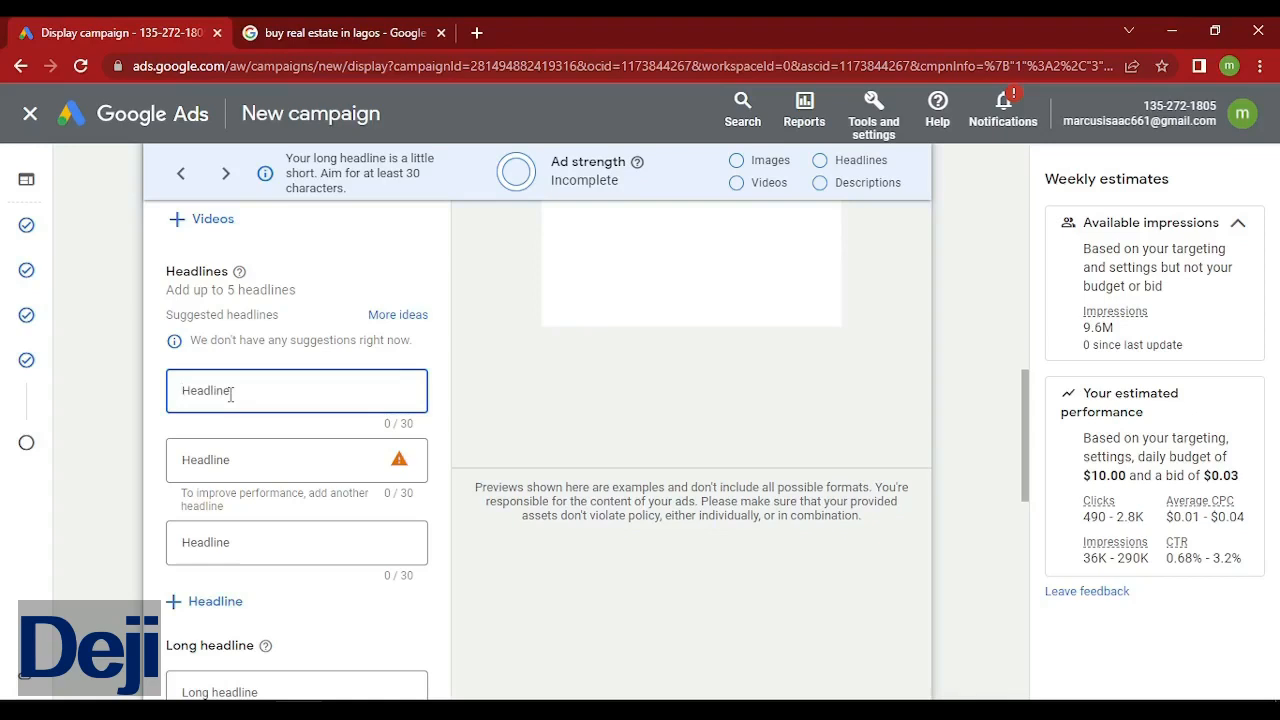
type("Reduce your weight")
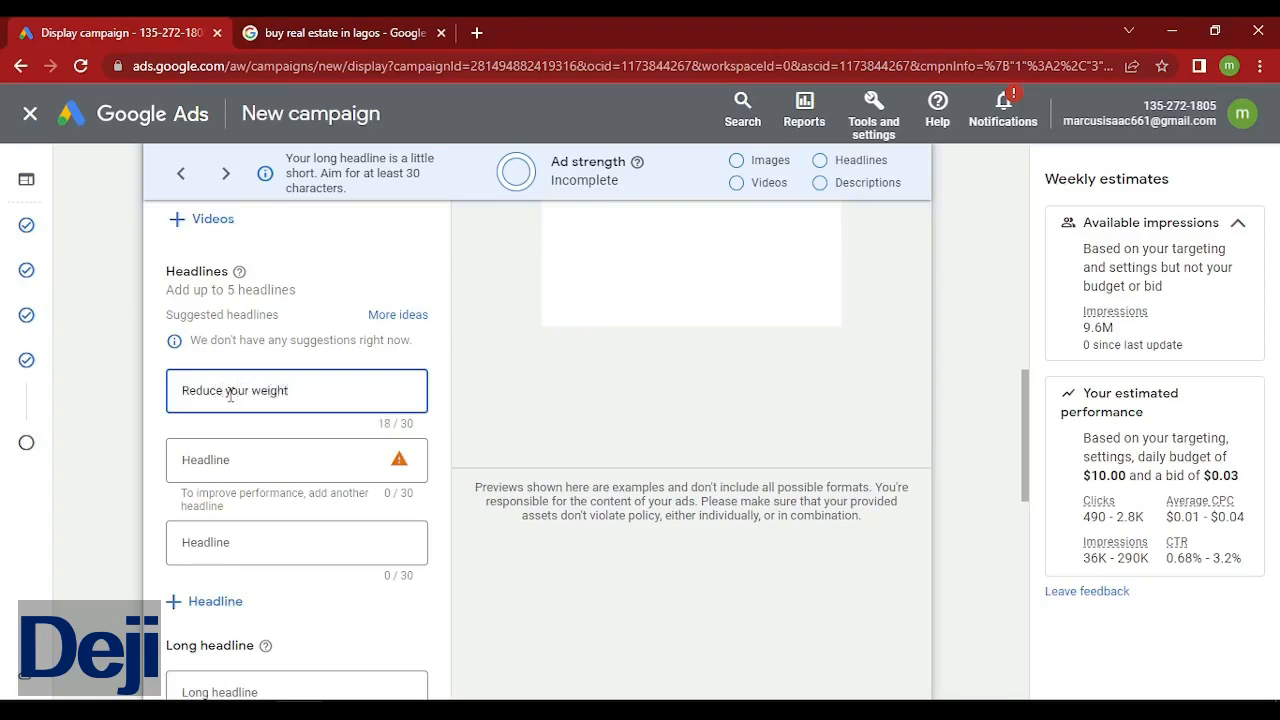
type(" naturally")
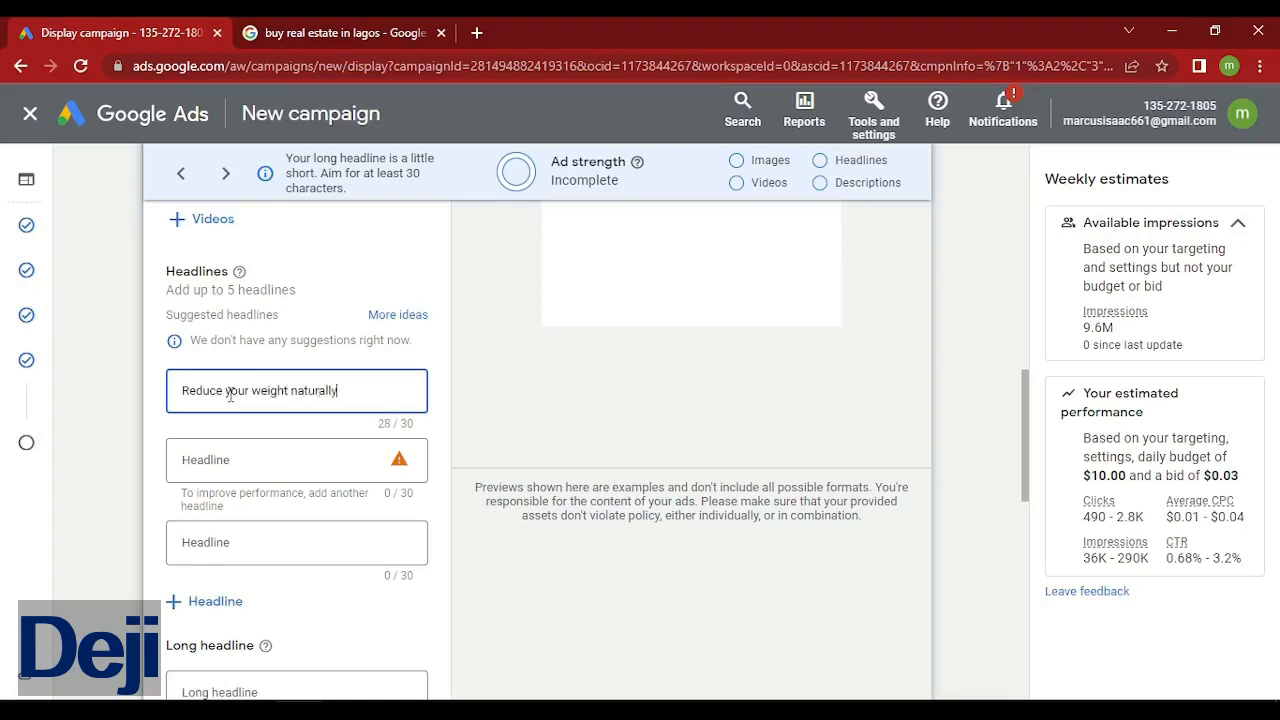
Type a draft second headline, 'Weight loss solution works 100%'.
left_click(228, 467)
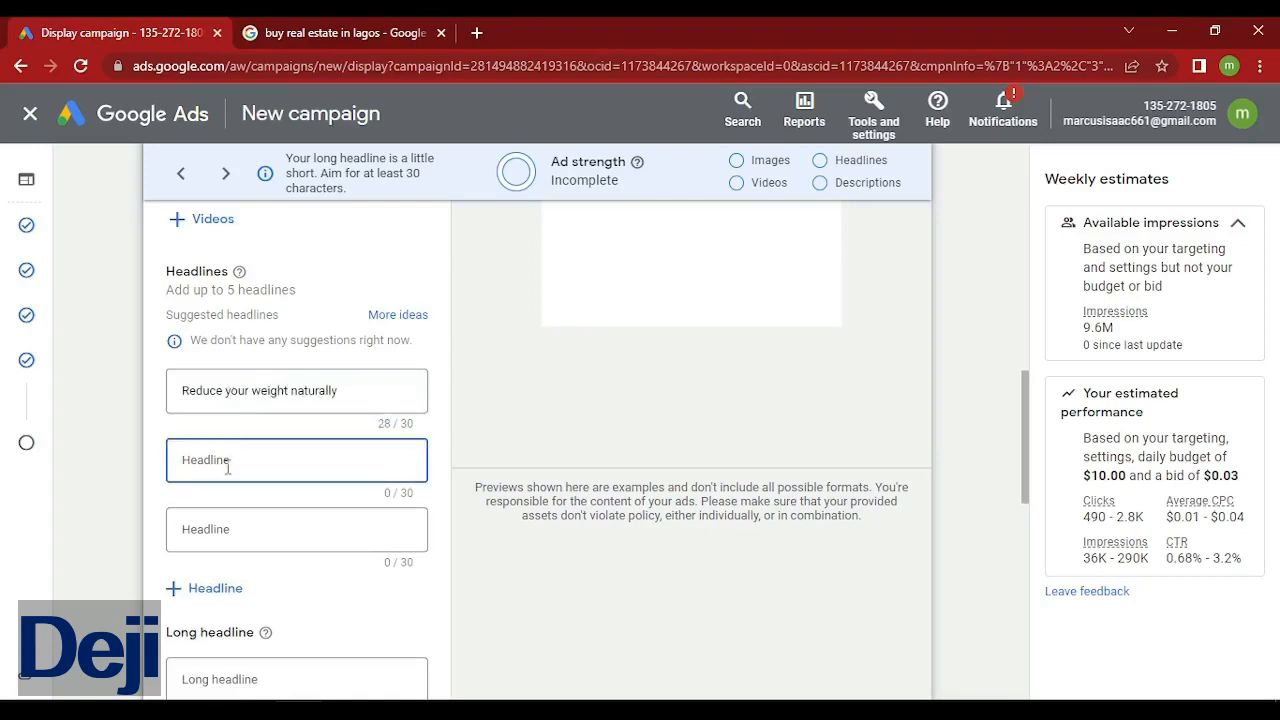
type("Weight")
type(" loss")
type(" p")
key("BackSpace")
key("BackSpace")
type("solution")
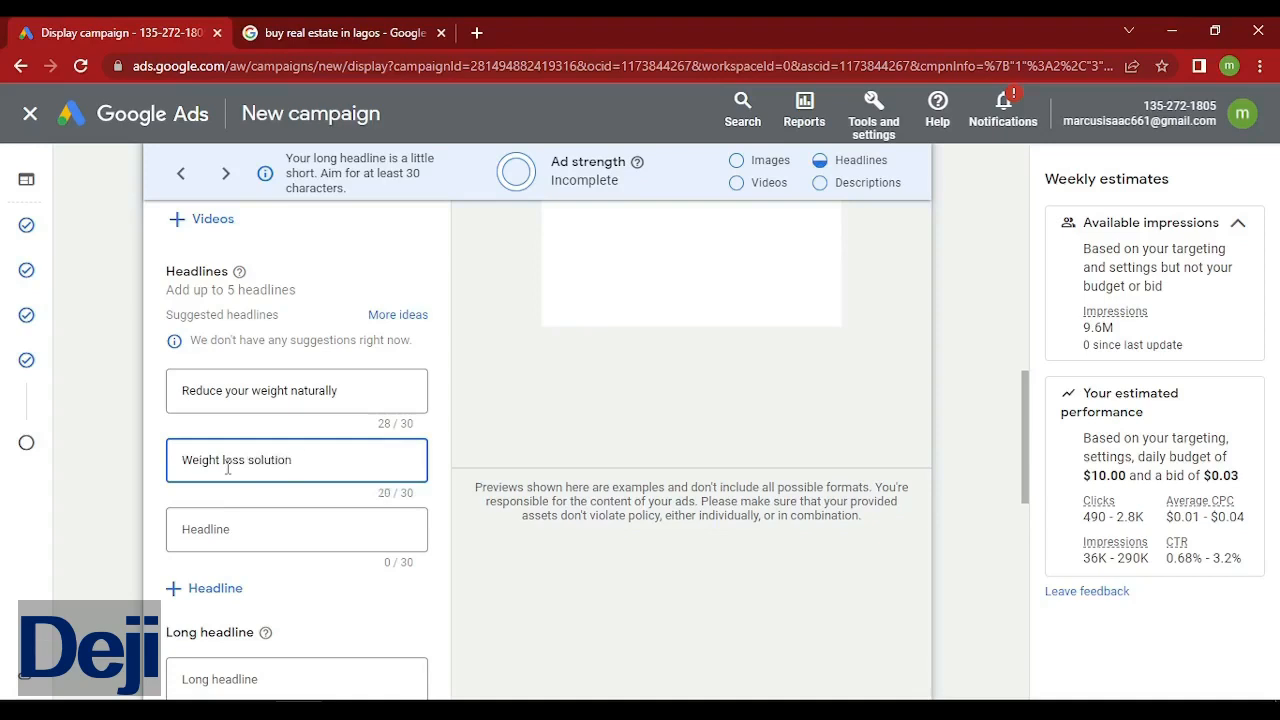
type(" w")
type("okrs")
key("BackSpace")
key("BackSpace")
key("BackSpace")
type("rks 100%")
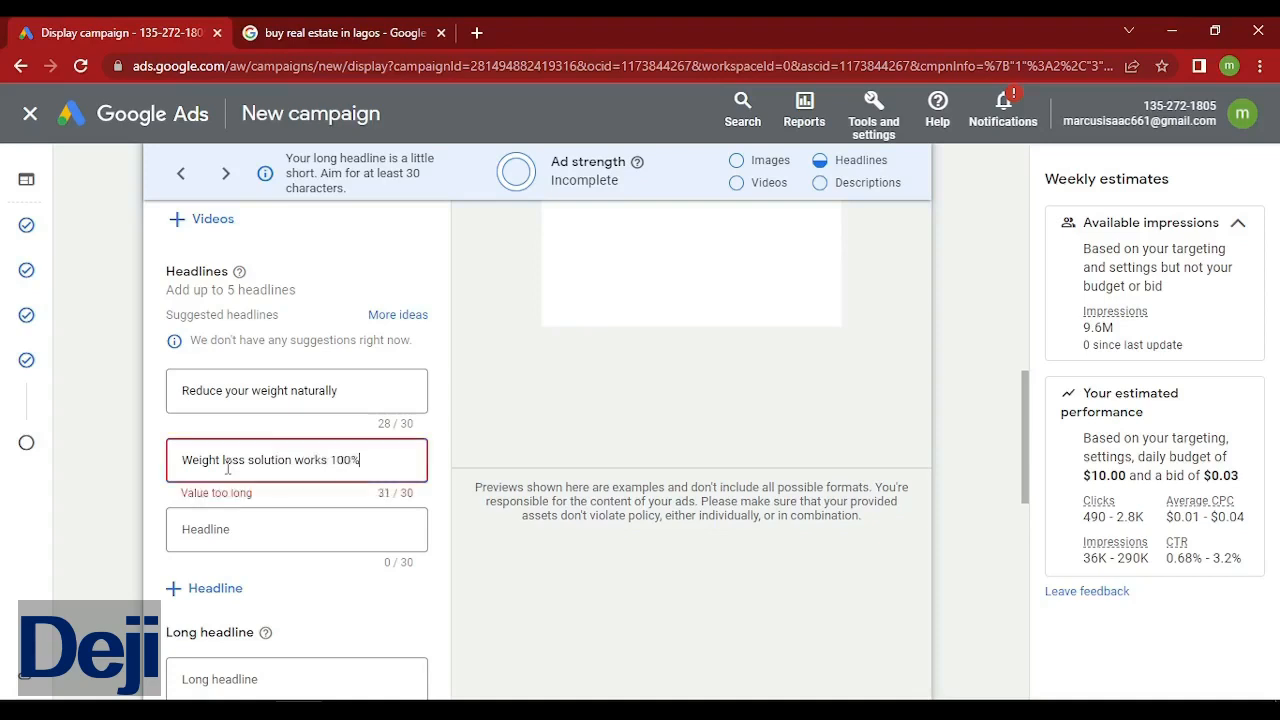
Shorten the second headline to '100% weight loss solution' within 30 characters.
left_click(330, 459)
key("BackSpace")
key("BackSpace")
key("BackSpace")
key("BackSpace")
key("BackSpace")
key("BackSpace")
key("BackSpace")
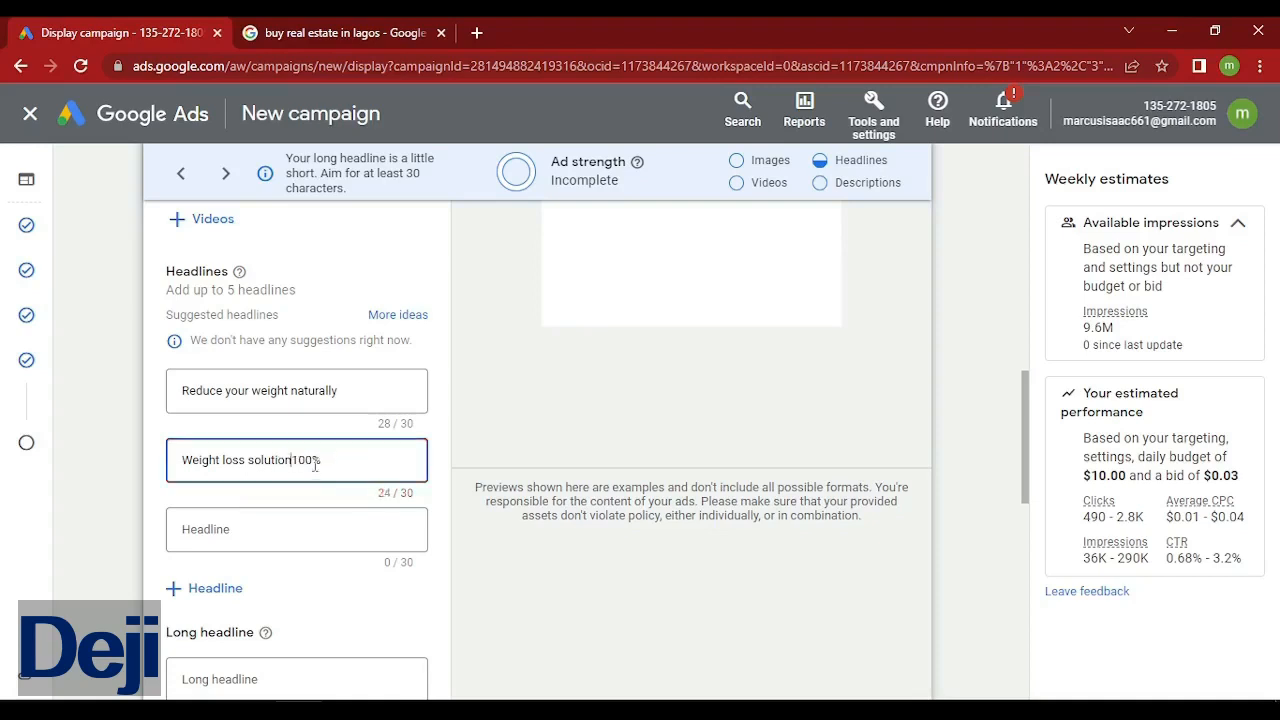
left_click_drag(334, 461, 296, 462)
key("ctrl+c")
right_click(296, 461)
left_click(349, 200)
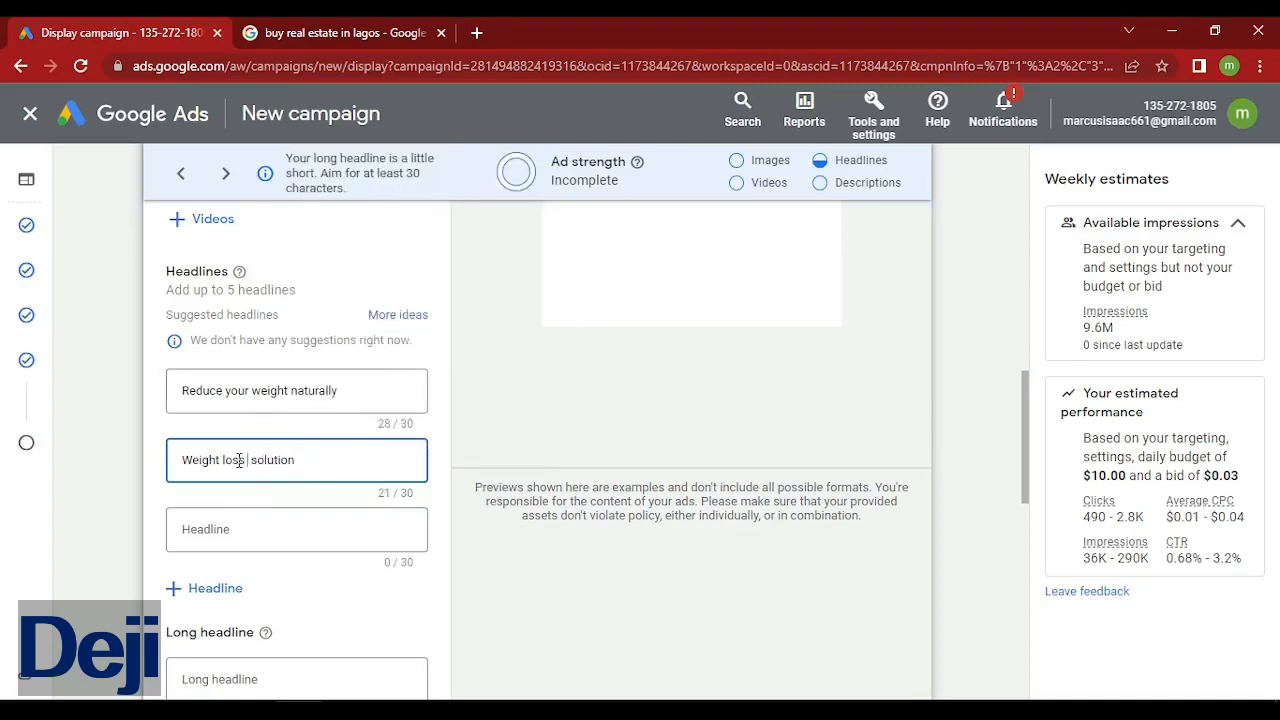
key("ctrl+v")
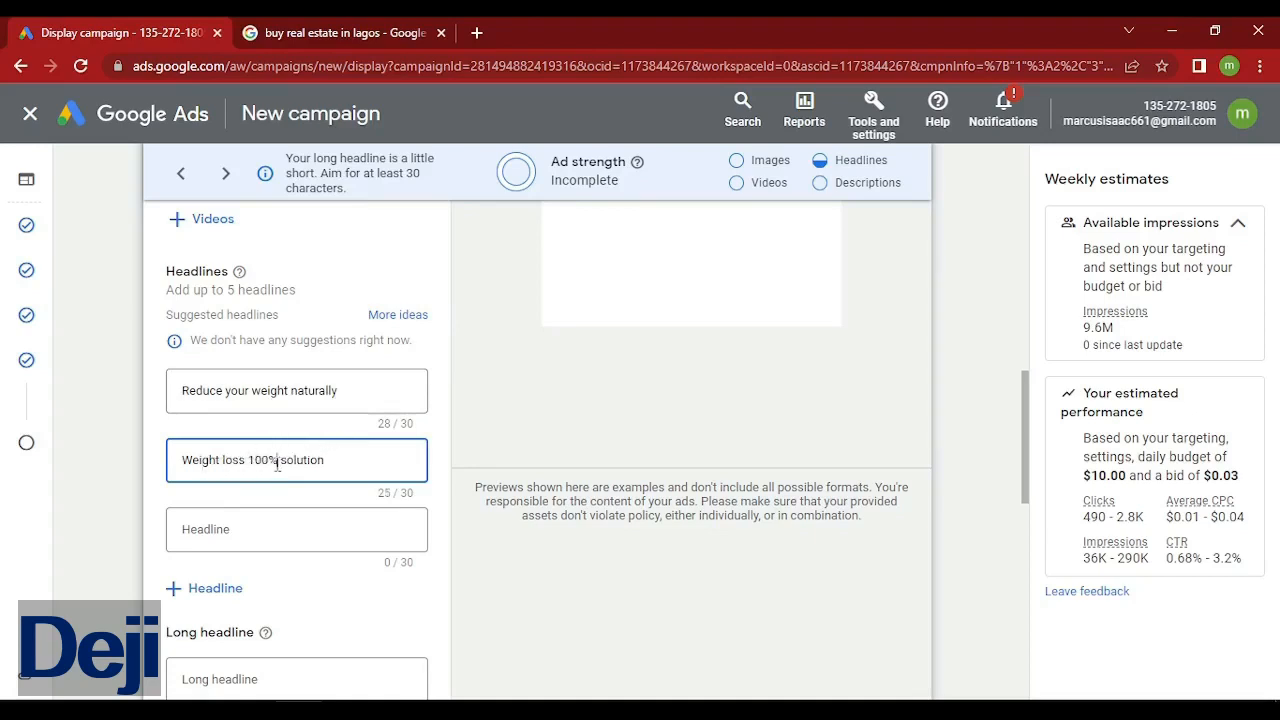
key("BackSpace")
key("BackSpace")
key("BackSpace")
key("BackSpace")
key("BackSpace")
type("100%")
key("BackSpace")
type("w")
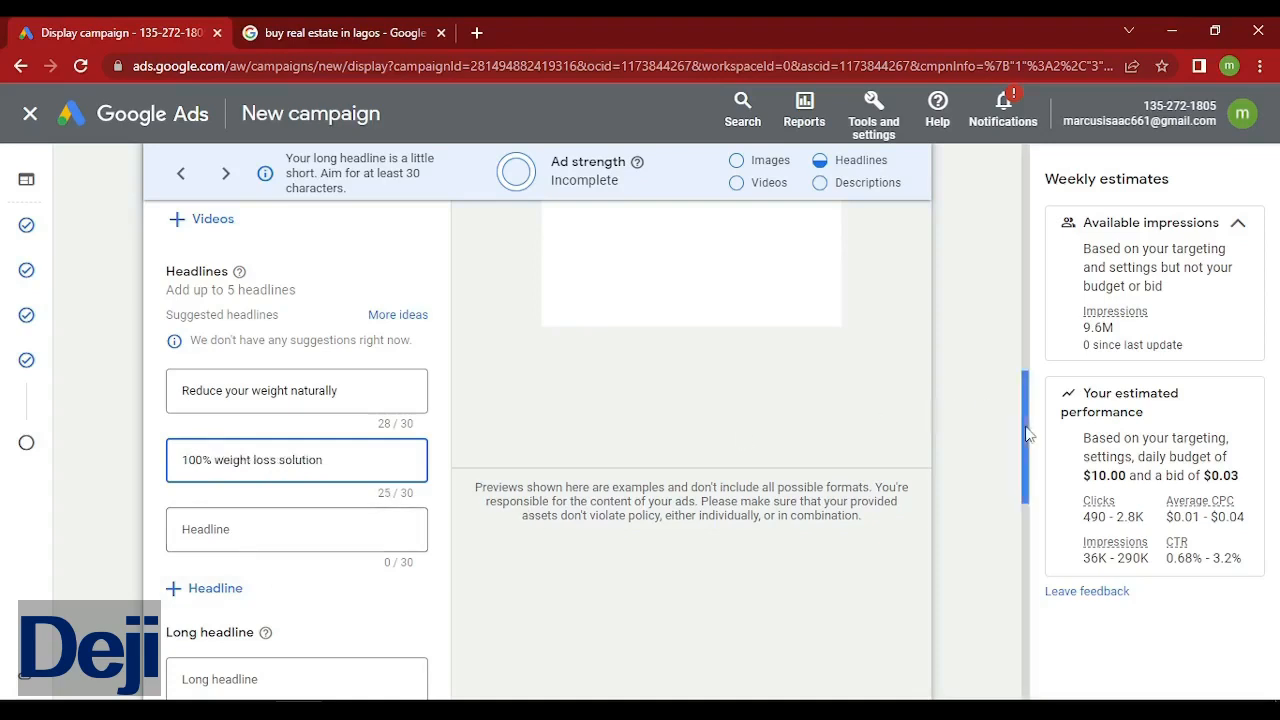
left_click_drag(1025, 445, 1034, 481)
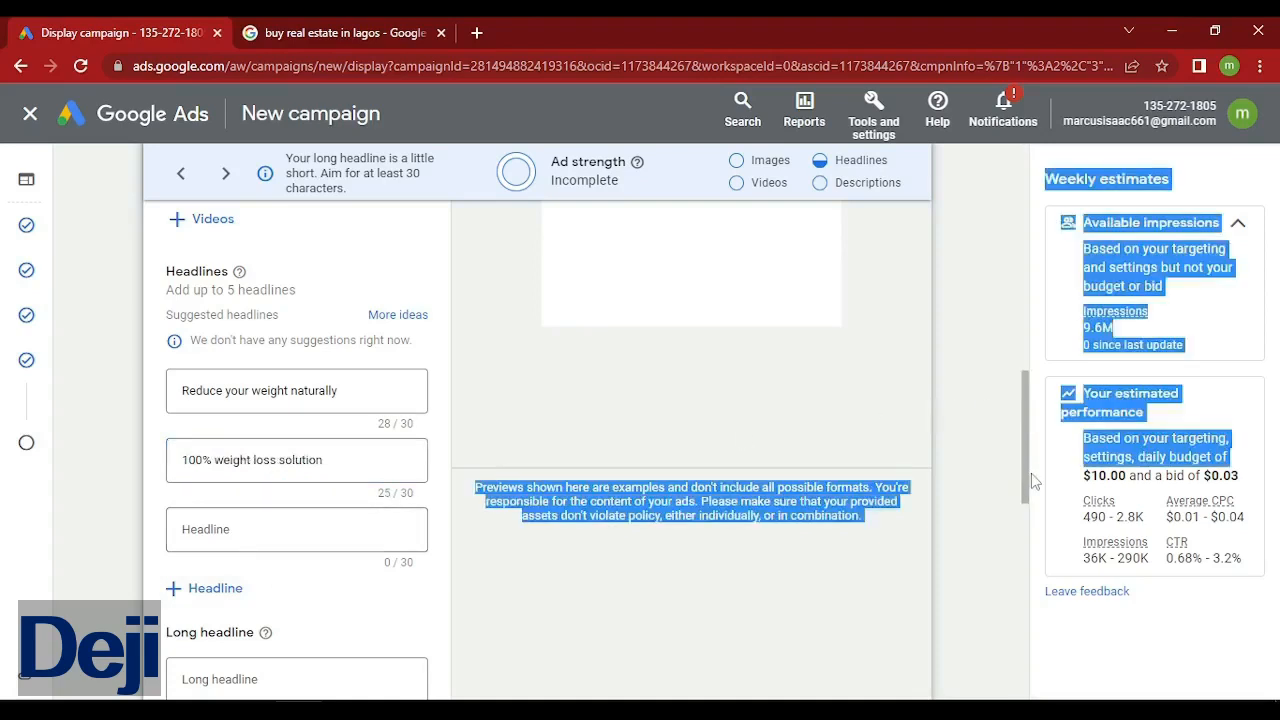
scroll(466, 513, "down", 2)
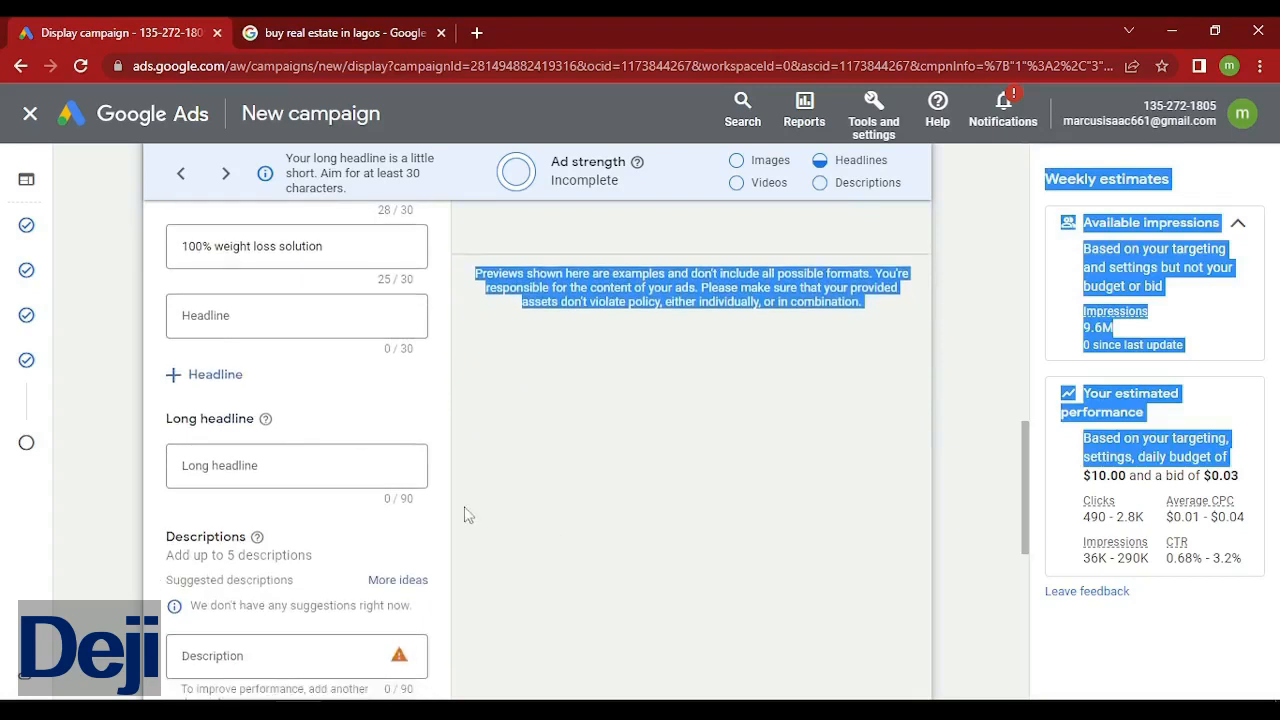
Enter the long headline 'Get this weight loss products. It is natural and works 100%. No side effect.'.
left_click(284, 465)
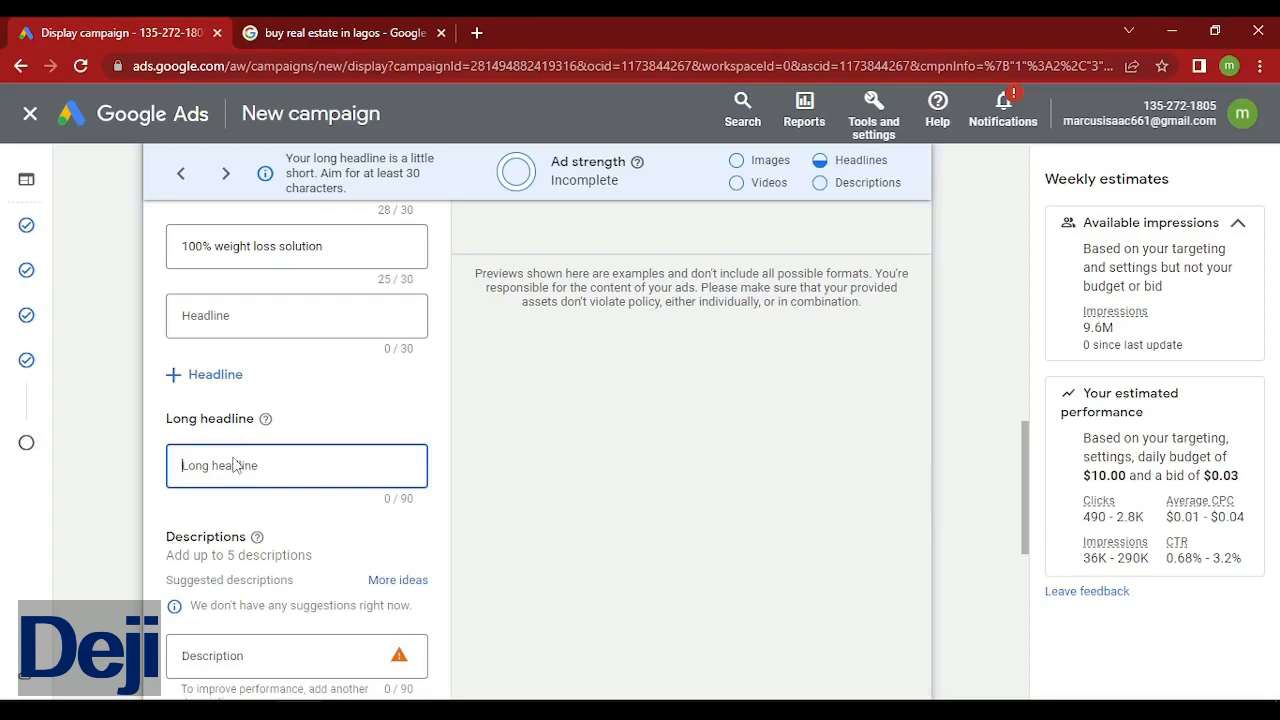
type("NE")
key("BackSpace")
key("BackSpace")
type("Get this weight loss")
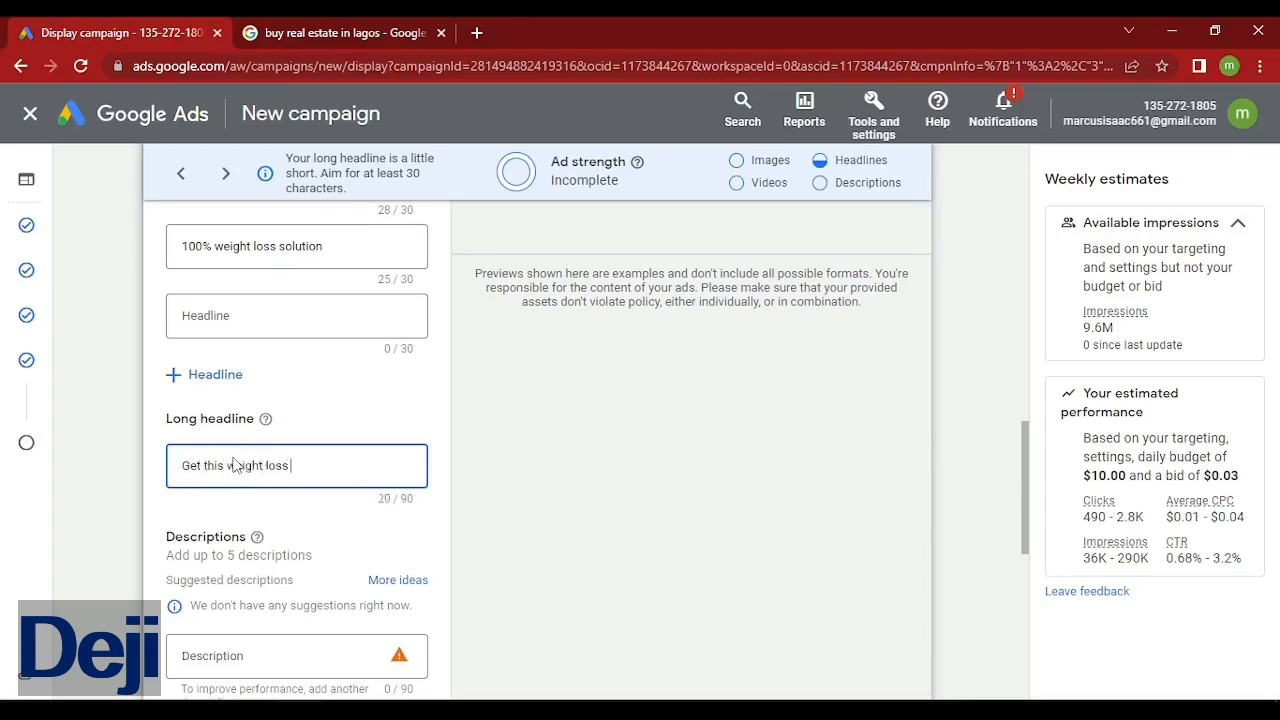
type(" productio")
key("BackSpace")
type("s. It is natural")
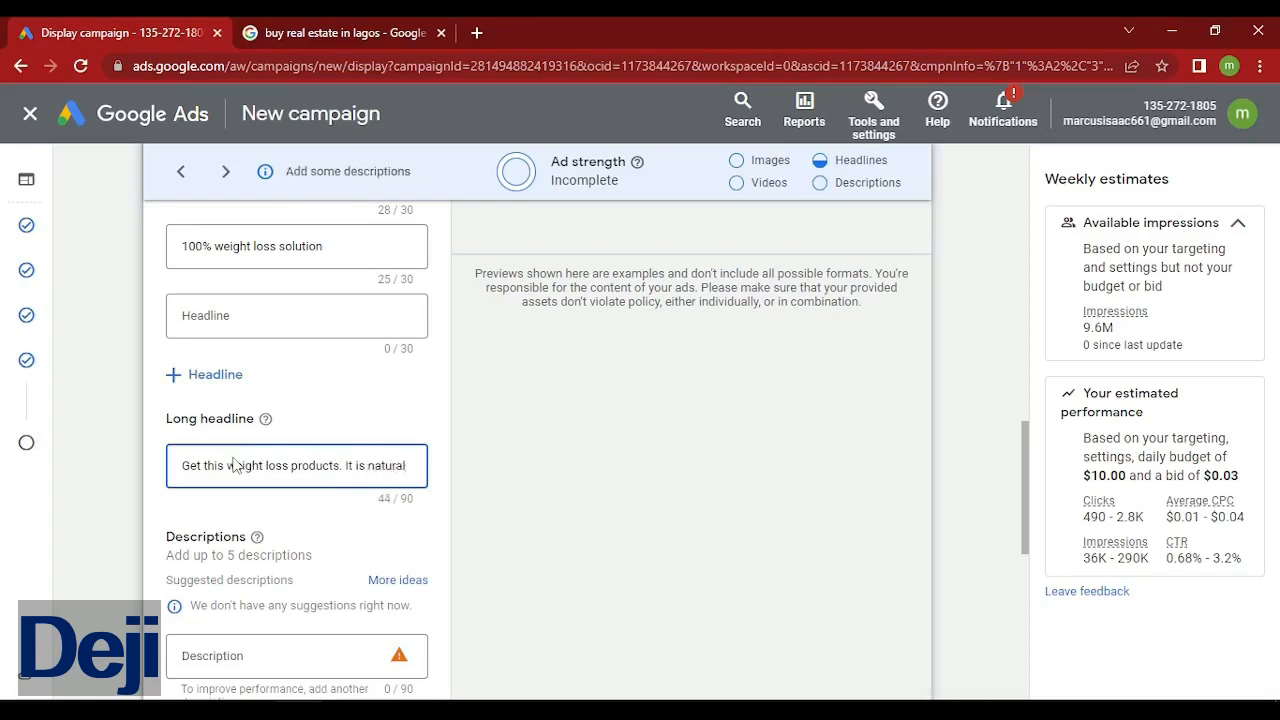
type(" and")
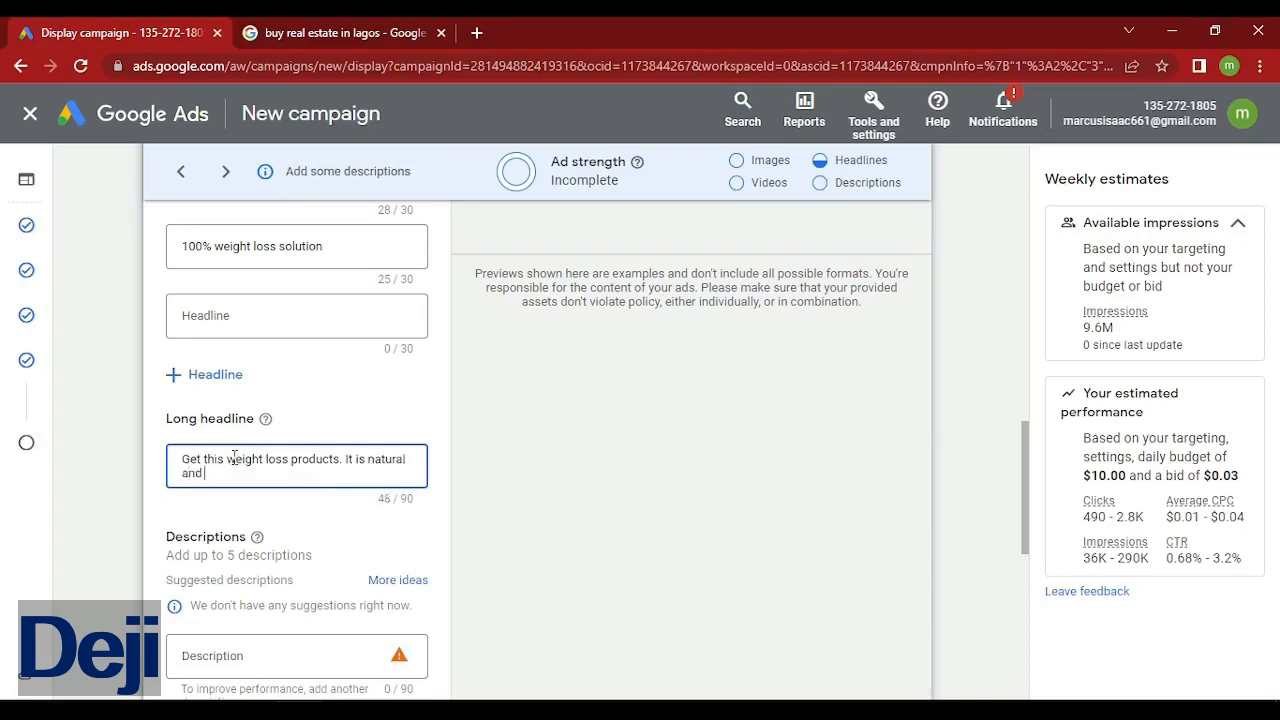
type(" works 100%. No side ef")
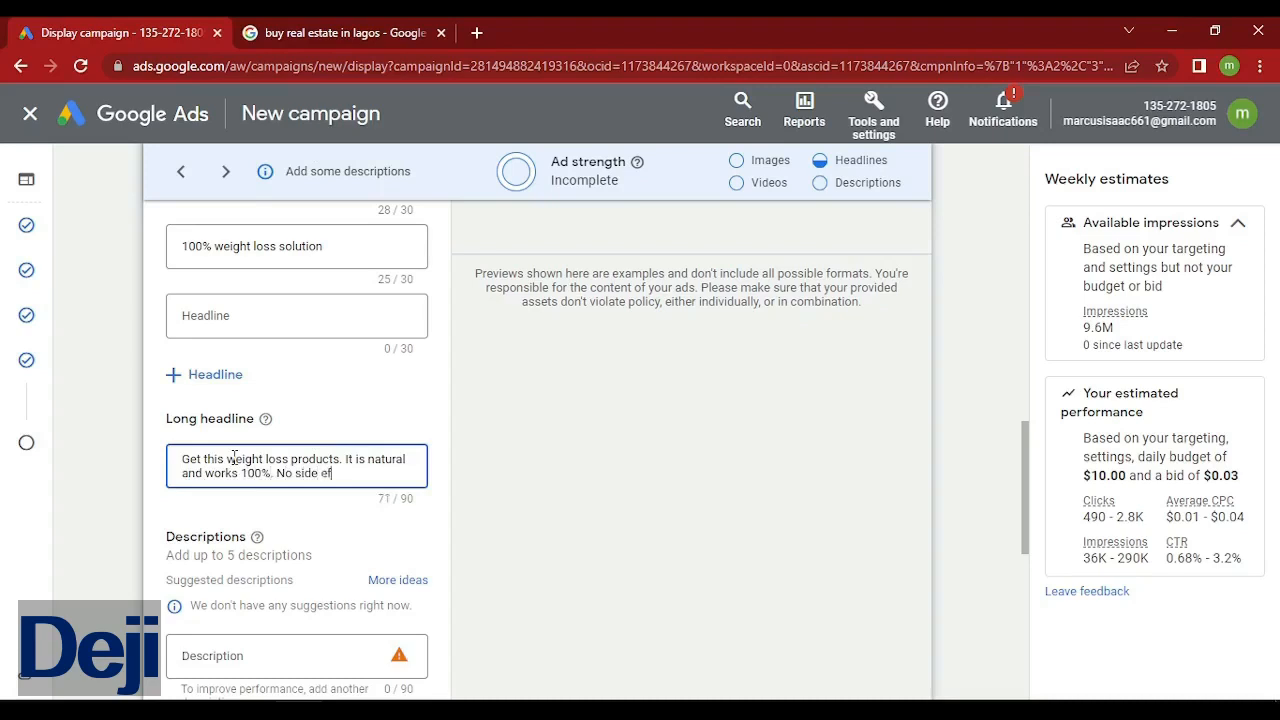
type("fetc")
key("BackSpace")
type("ct")
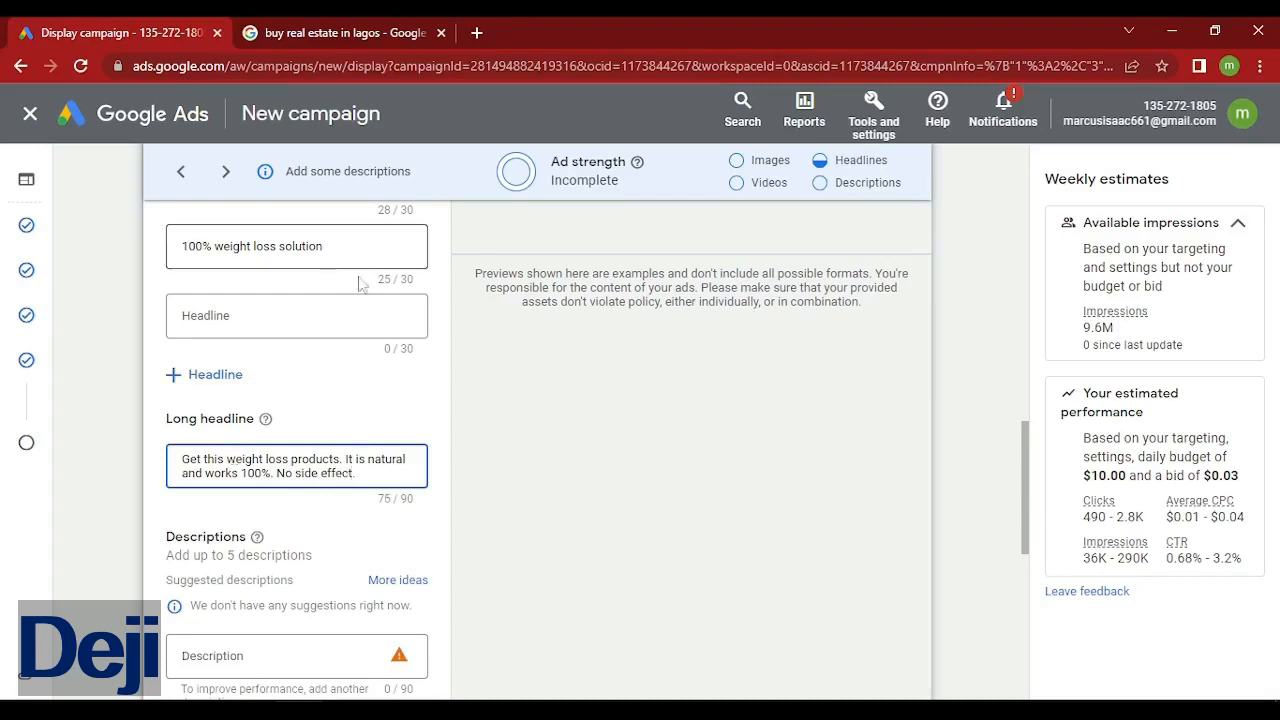
type(".")
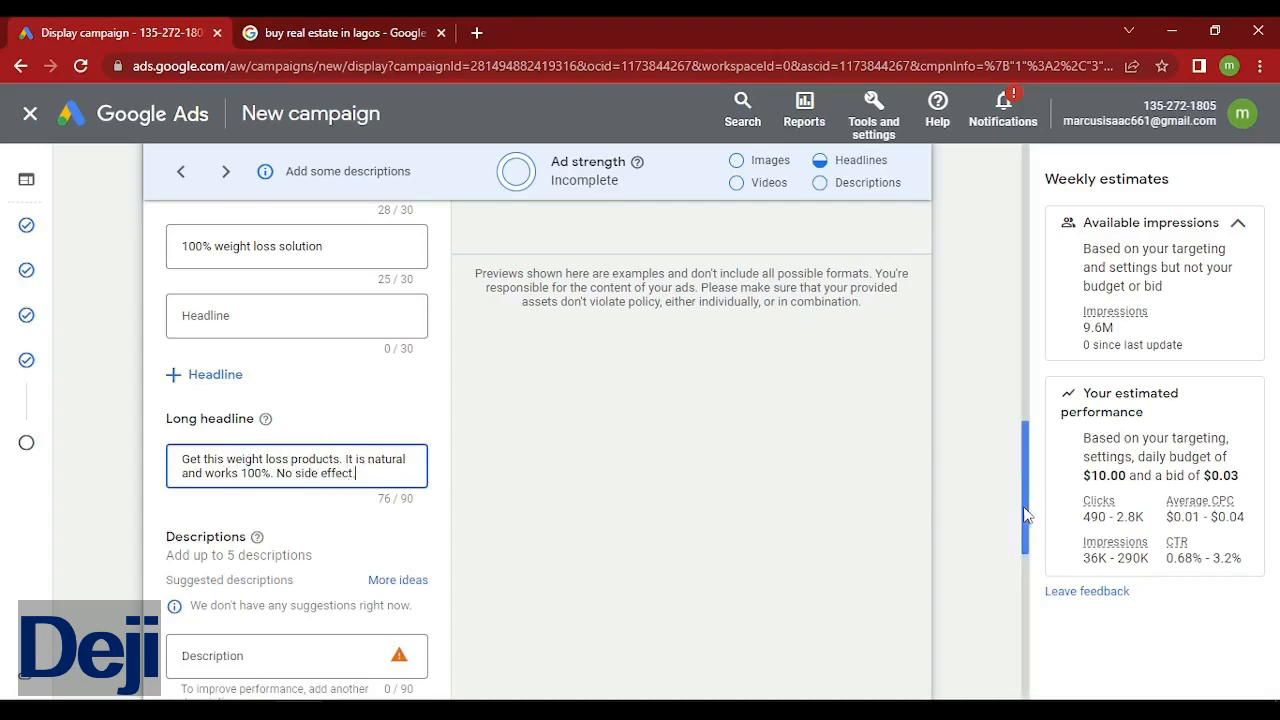
scroll(1025, 515, "up", 1)
scroll(1025, 515, "down", 1)
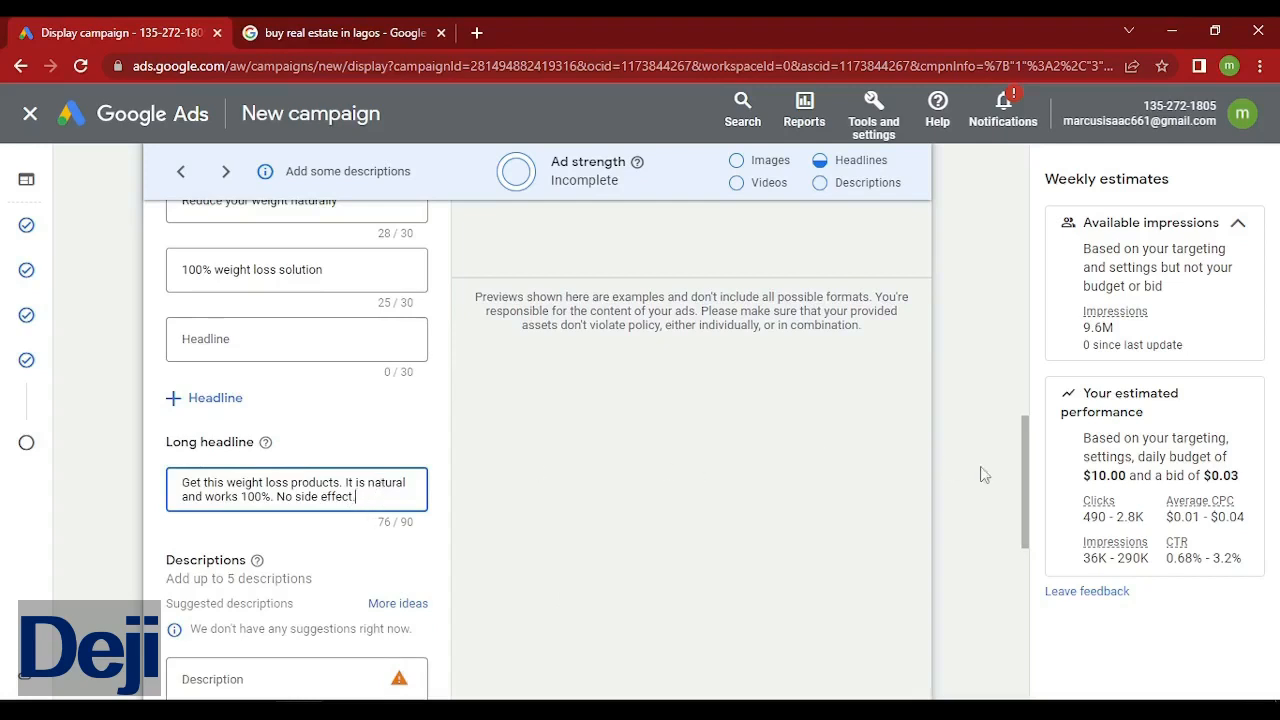
left_click_drag(1025, 528, 1025, 585)
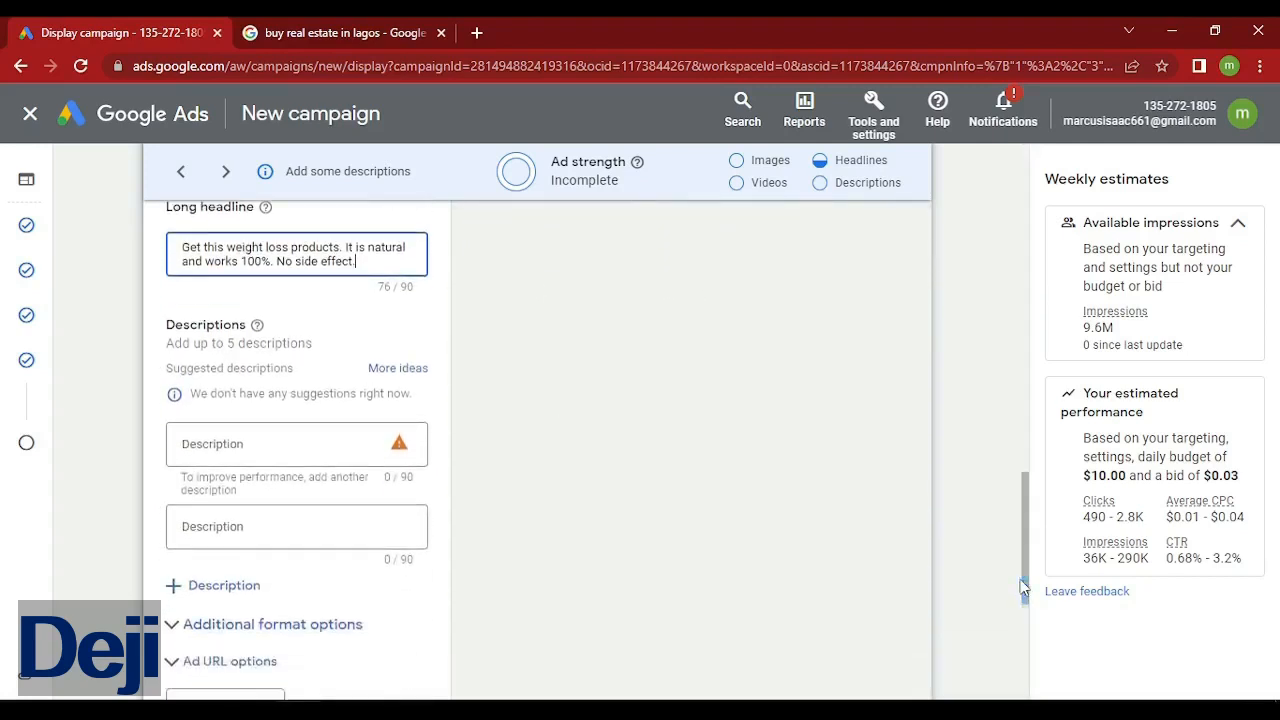
Begin the first description with the text 'NAFDAC approved'.
left_click(243, 446)
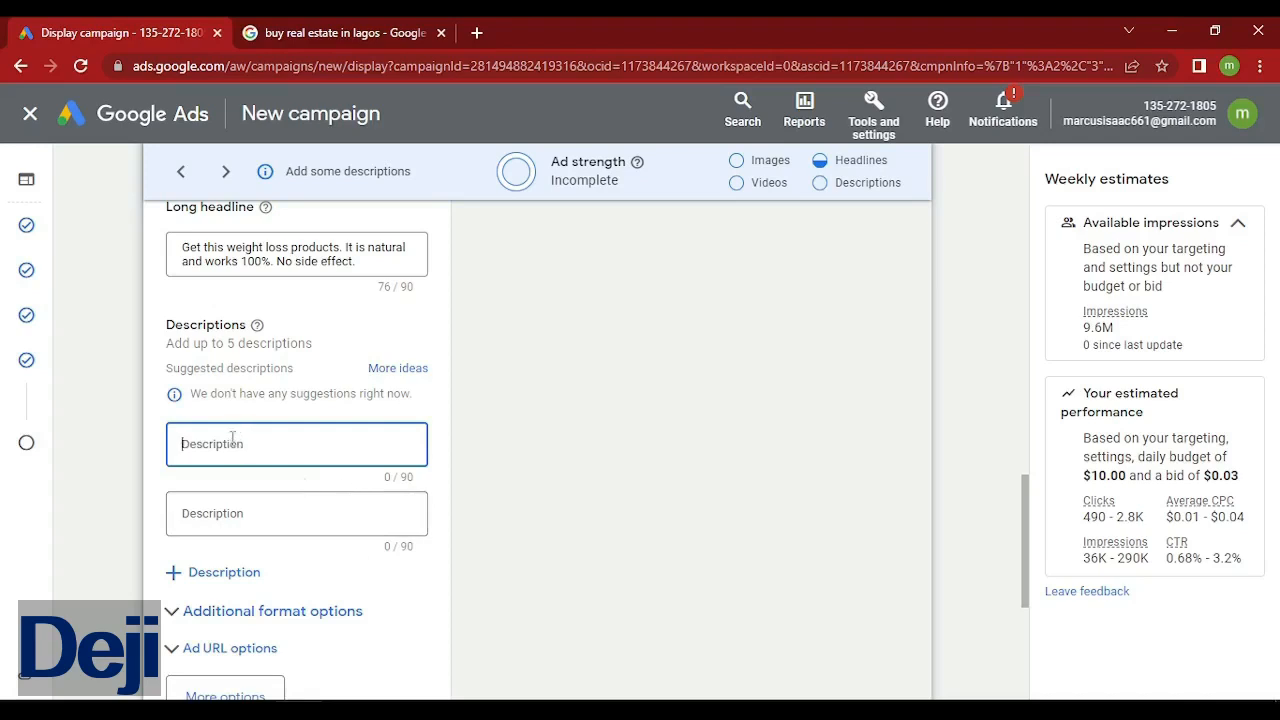
type("NA")
type("a")
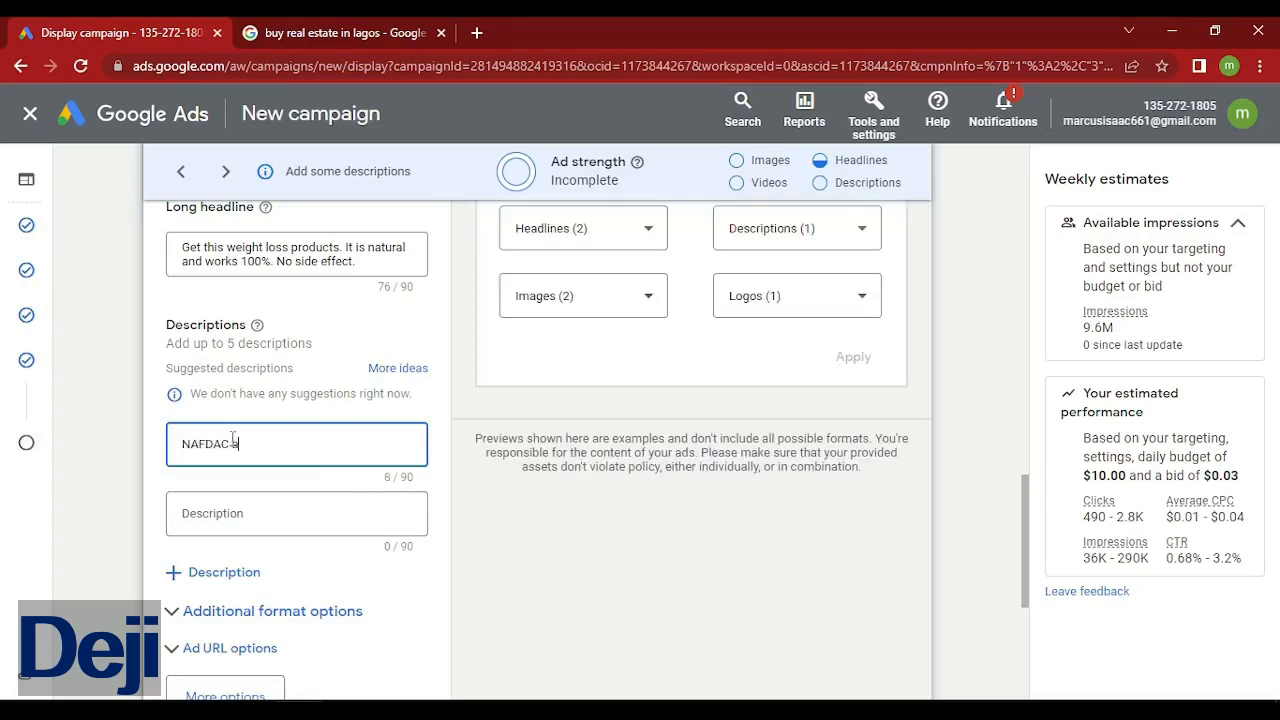
type("pproved weight loss products.")
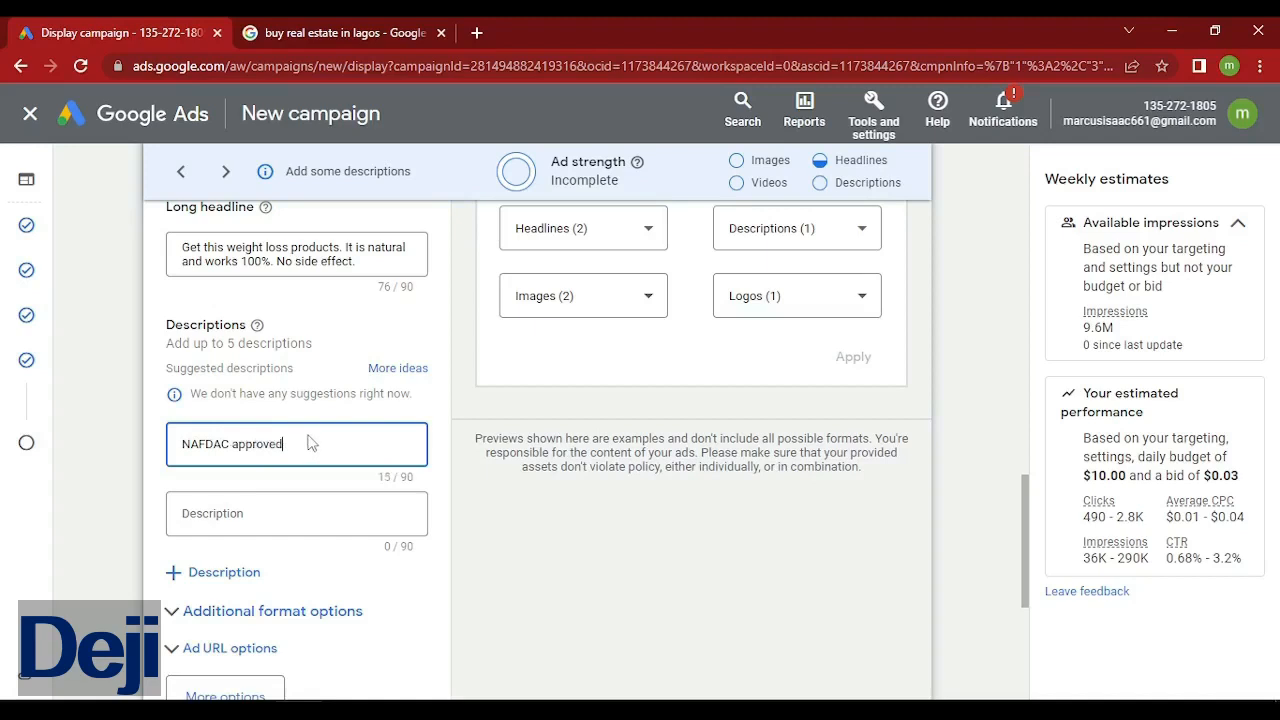
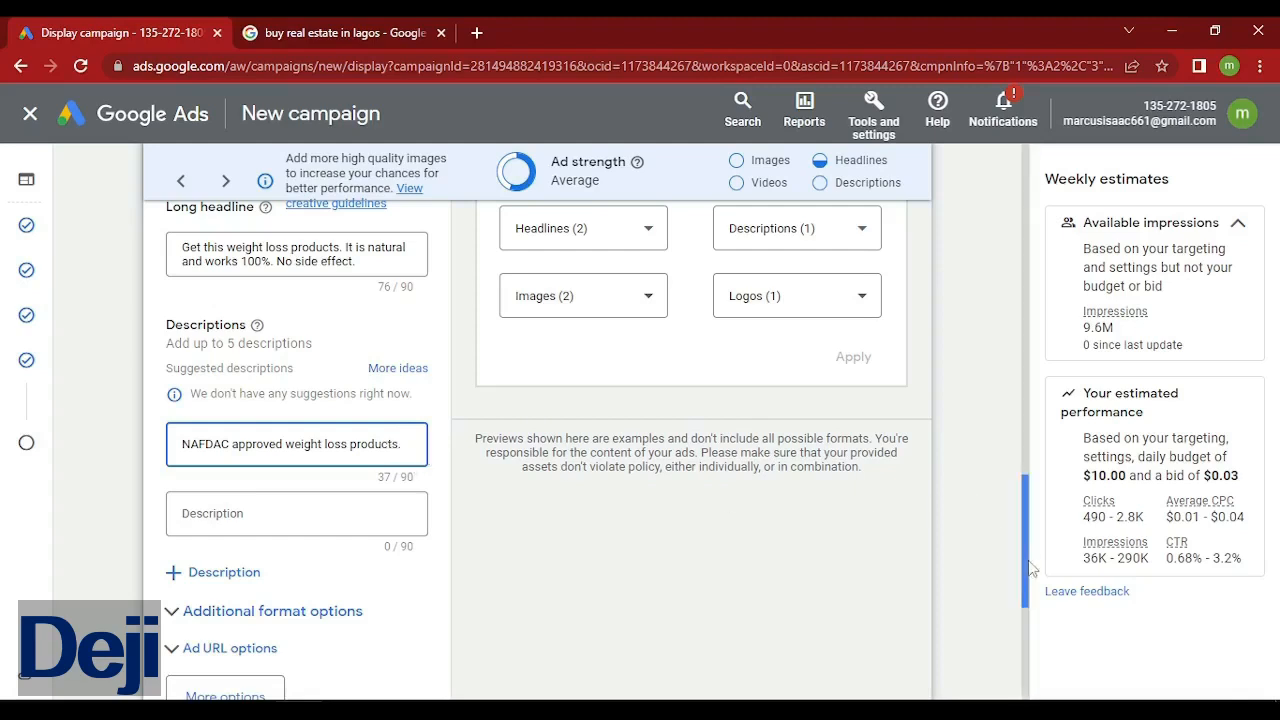
Preview the responsive display ad in the second and sixth layouts.
left_click_drag(1030, 568, 1037, 343)
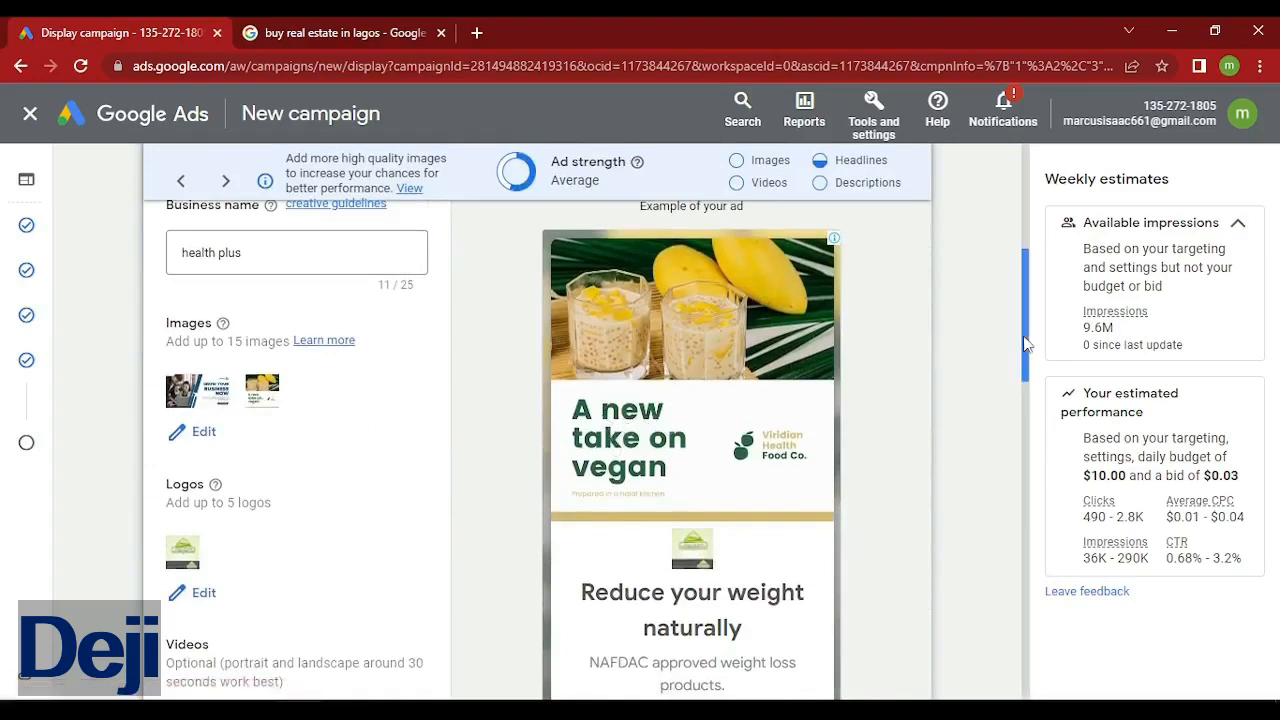
left_click_drag(1024, 343, 1033, 428)
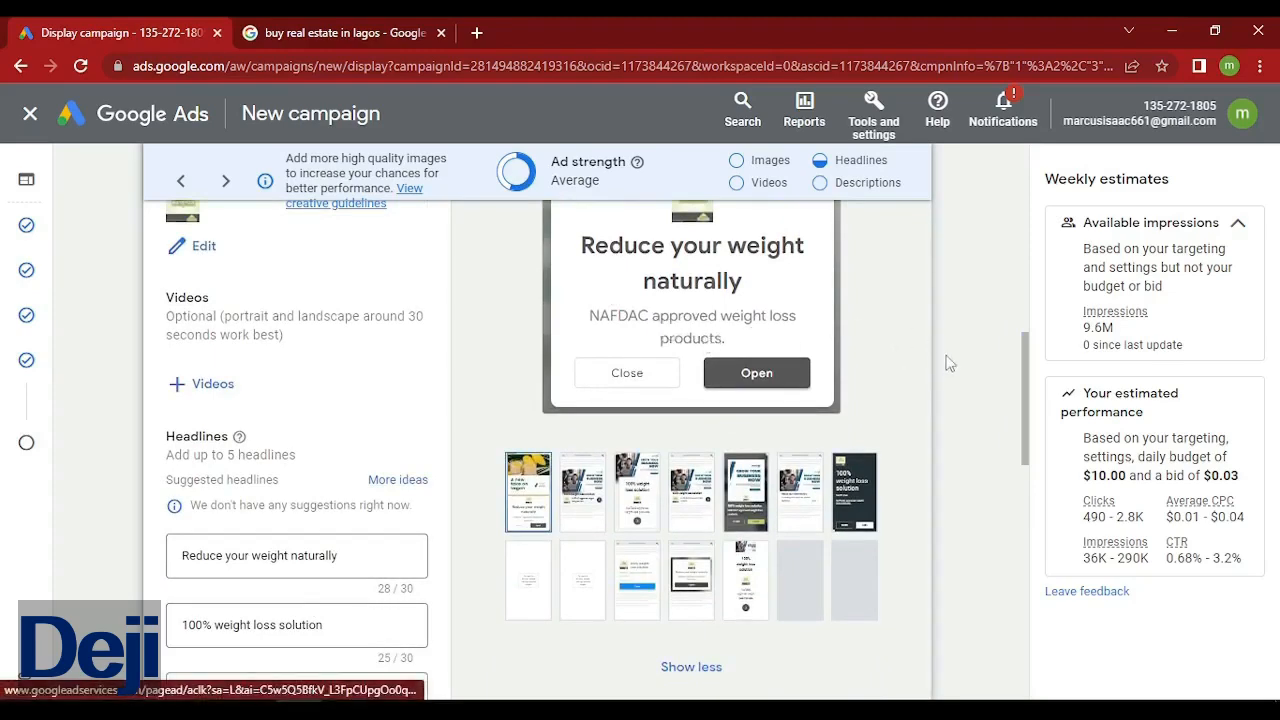
left_click_drag(1030, 425, 1016, 397)
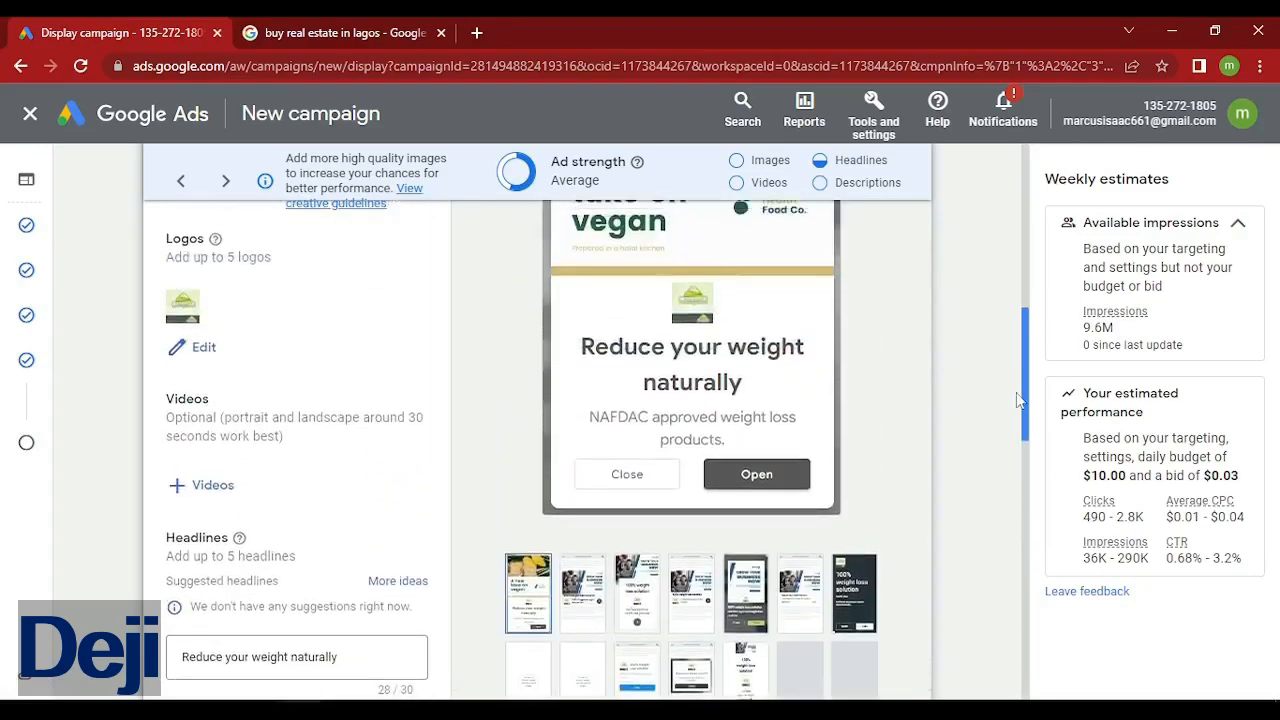
left_click(597, 611)
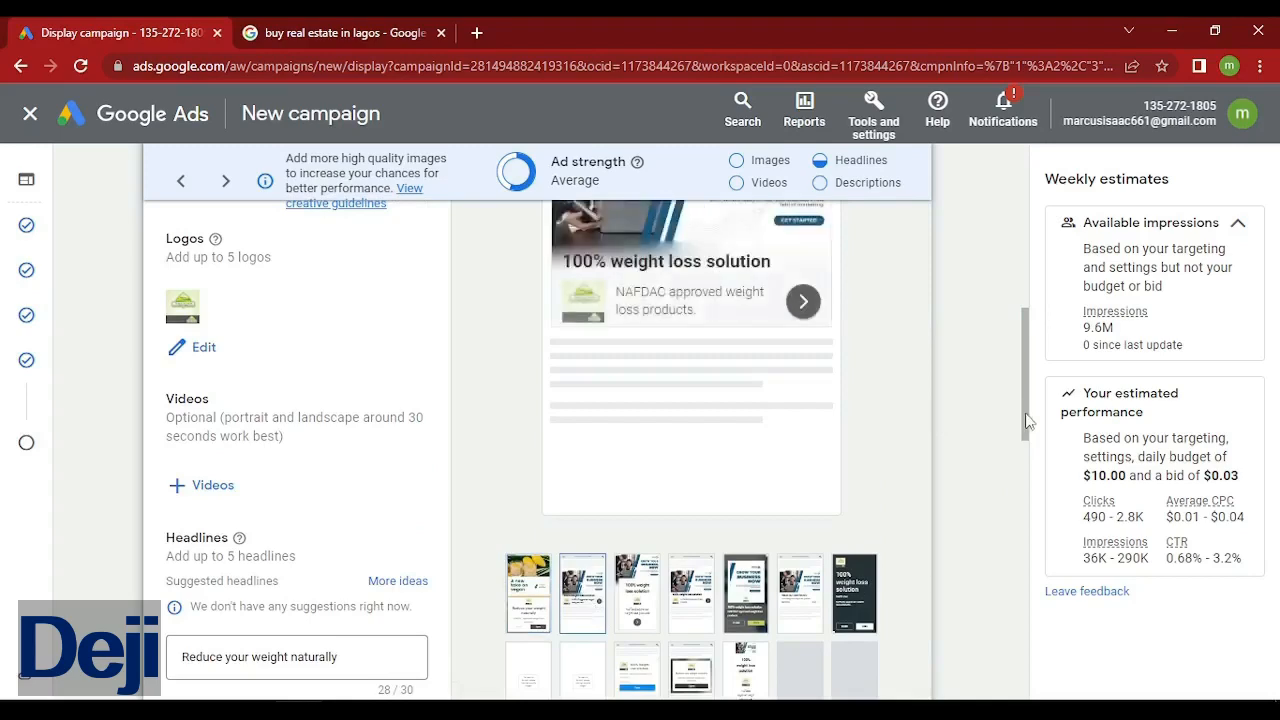
mouse_move(1028, 420)
left_mouse_down()
mouse_move(1033, 388)
mouse_move(1035, 450)
mouse_move(1030, 368)
mouse_move(1030, 424)
left_mouse_up()
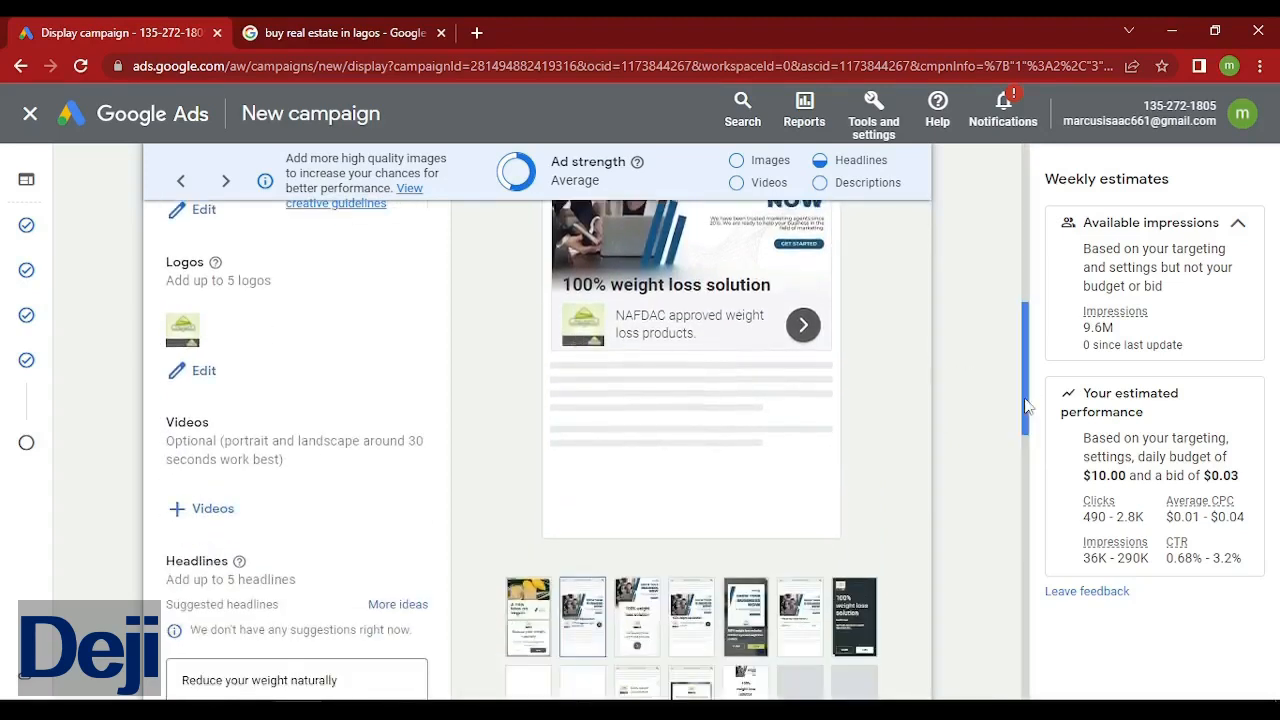
scroll(911, 459, "down", 1)
left_click(796, 562)
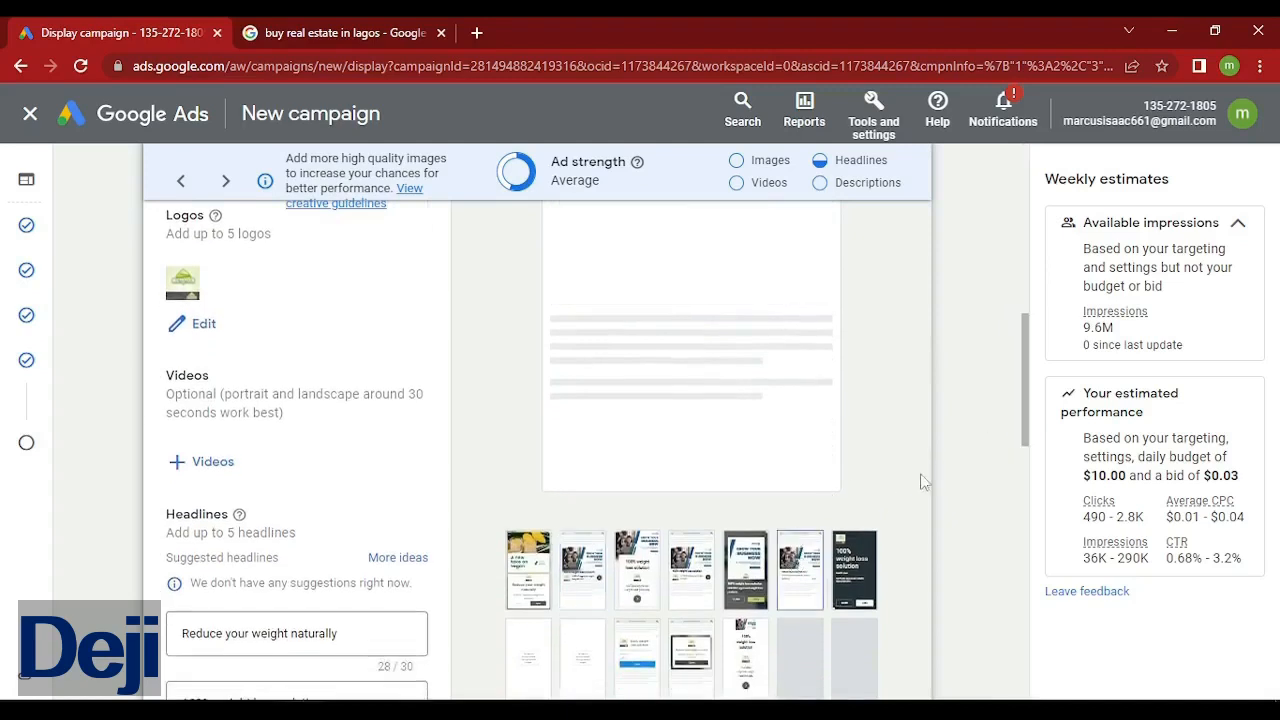
left_click_drag(1024, 442, 1027, 418)
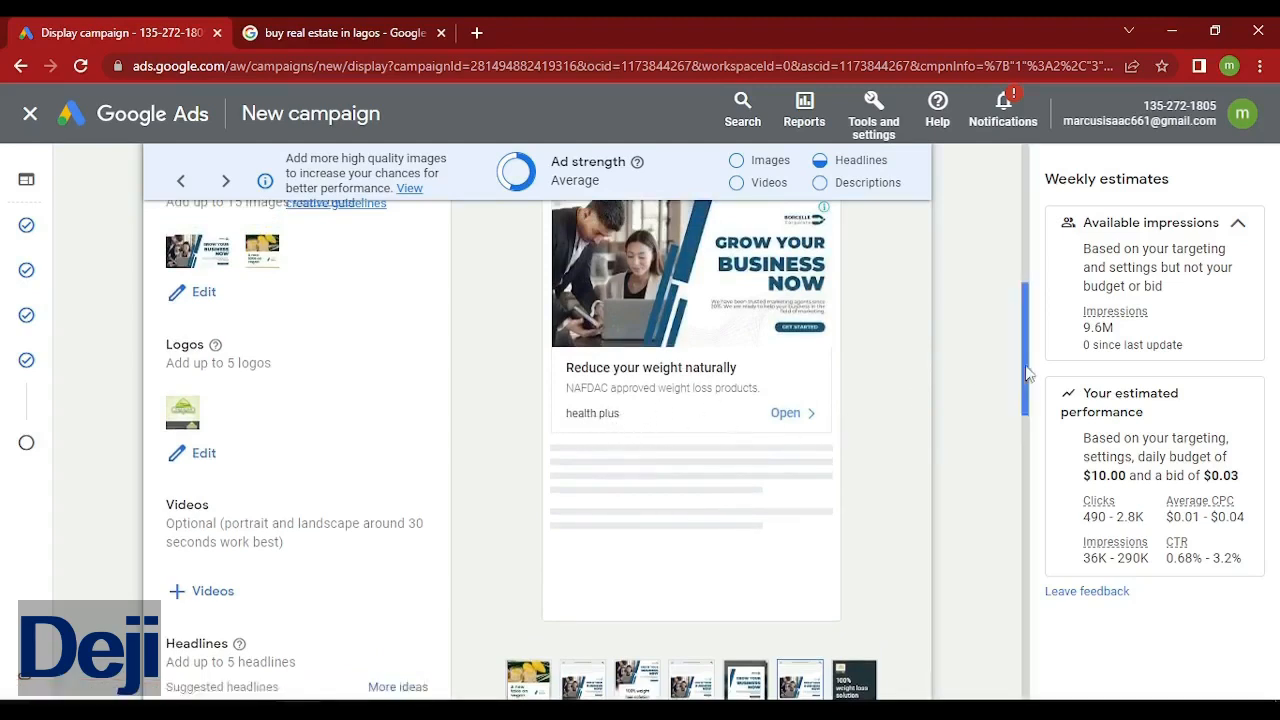
left_click_drag(1034, 386, 1031, 446)
left_click(988, 472)
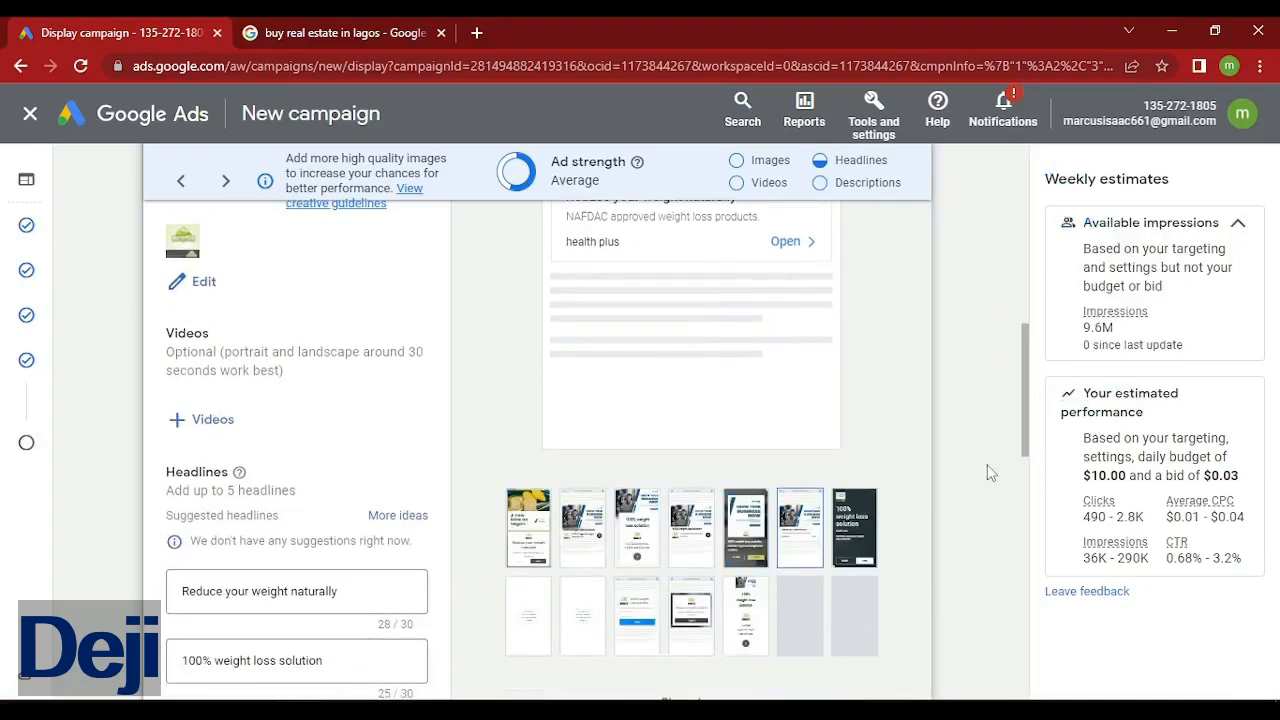
Preview the ad's dark layout, then continue to the campaign review summary.
left_click(856, 526)
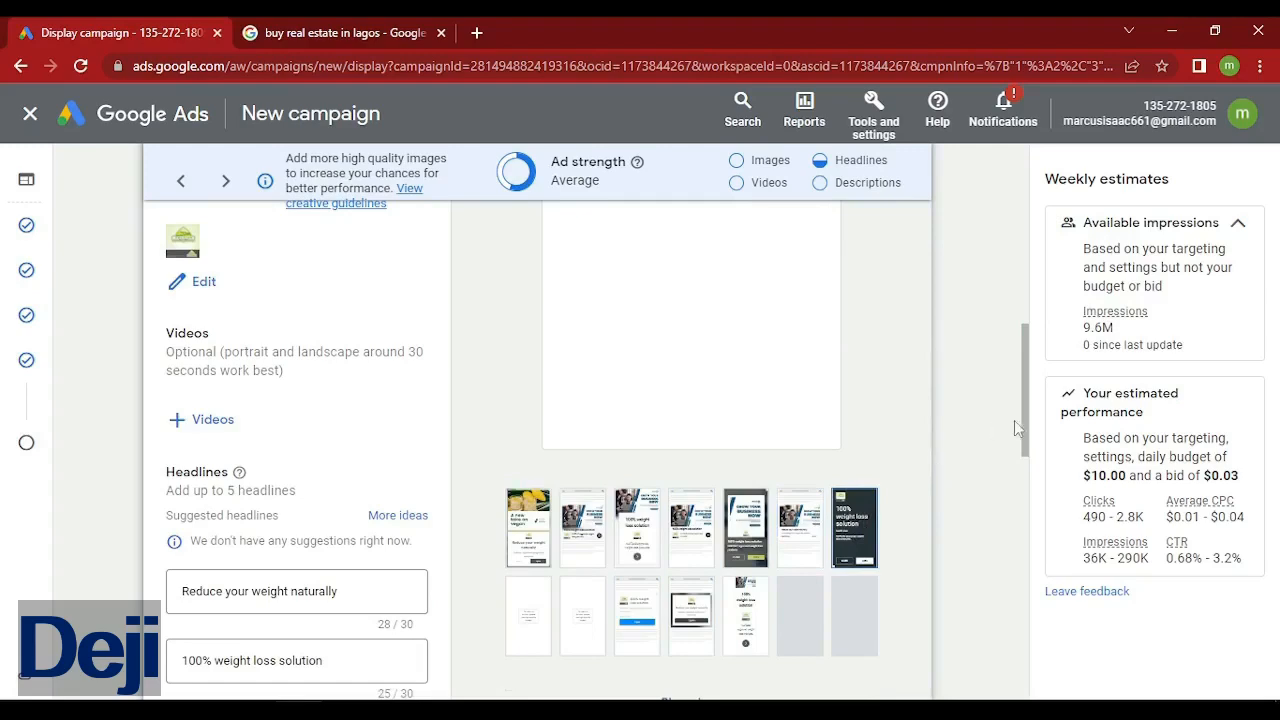
left_click_drag(1029, 437, 1037, 372)
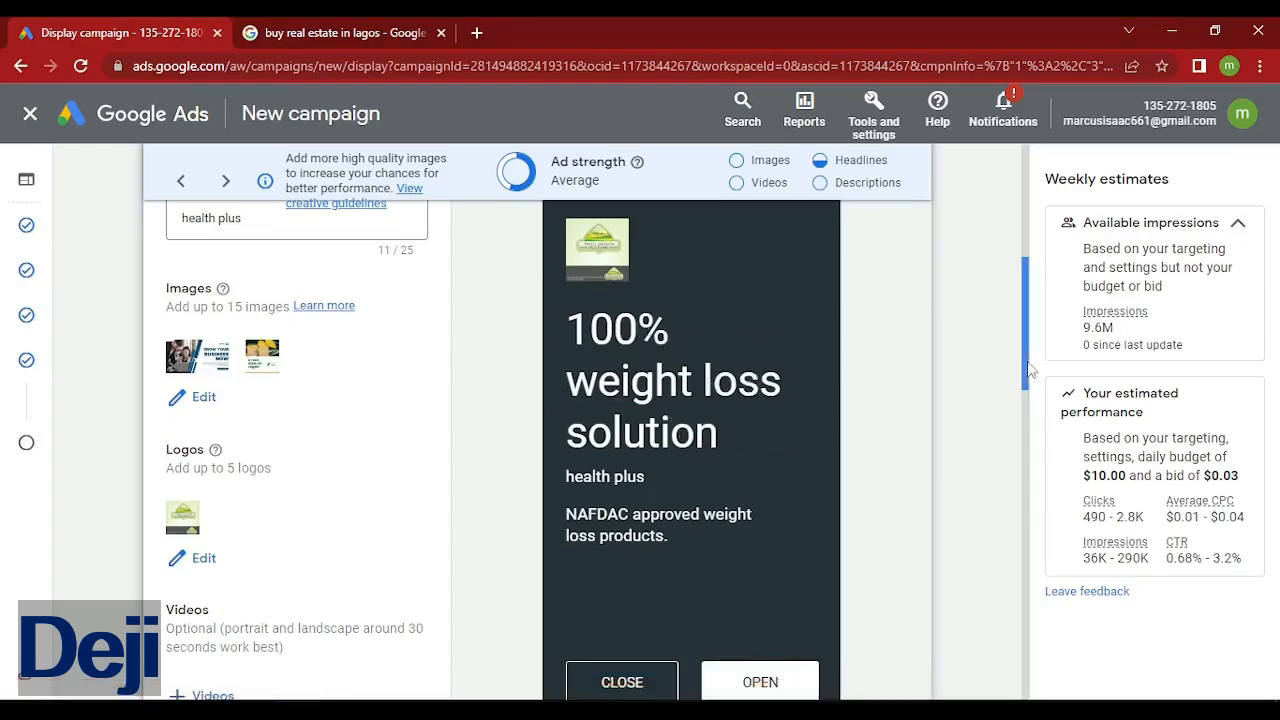
mouse_move(1023, 369)
left_mouse_down()
mouse_move(1024, 462)
mouse_move(1033, 383)
left_mouse_up()
scroll(745, 530, "down", 1)
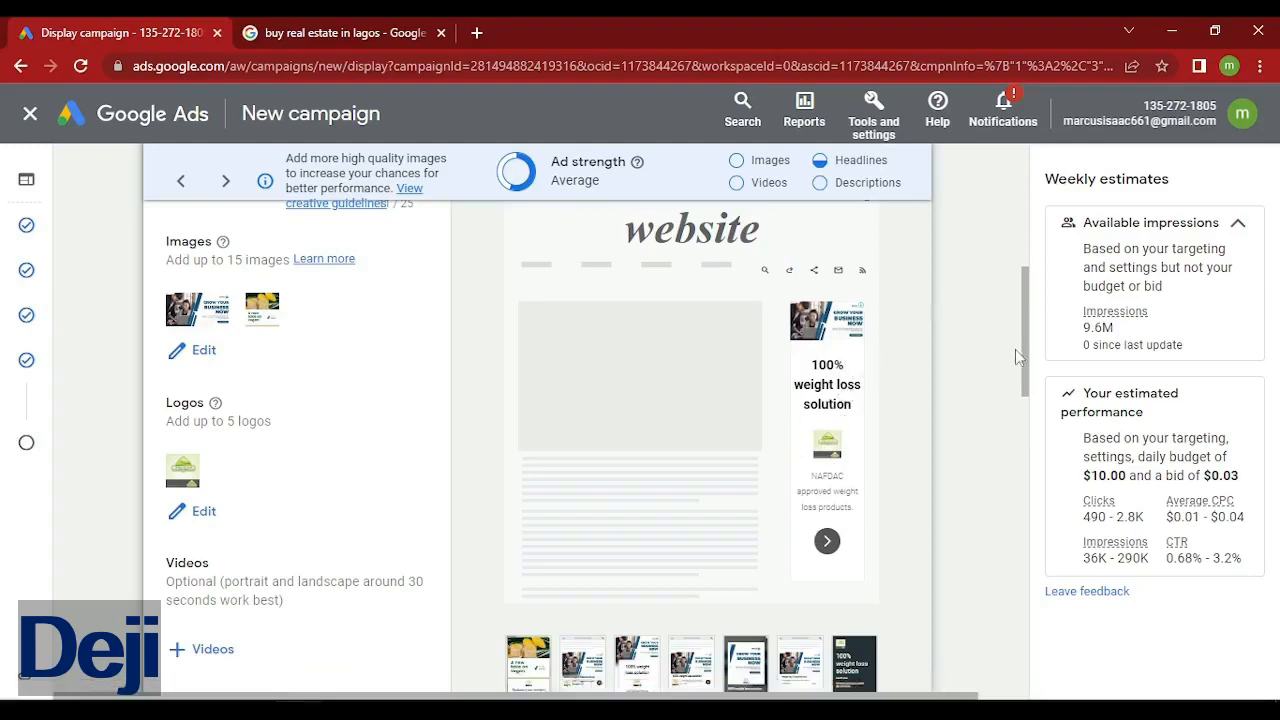
left_click_drag(1028, 387, 986, 677)
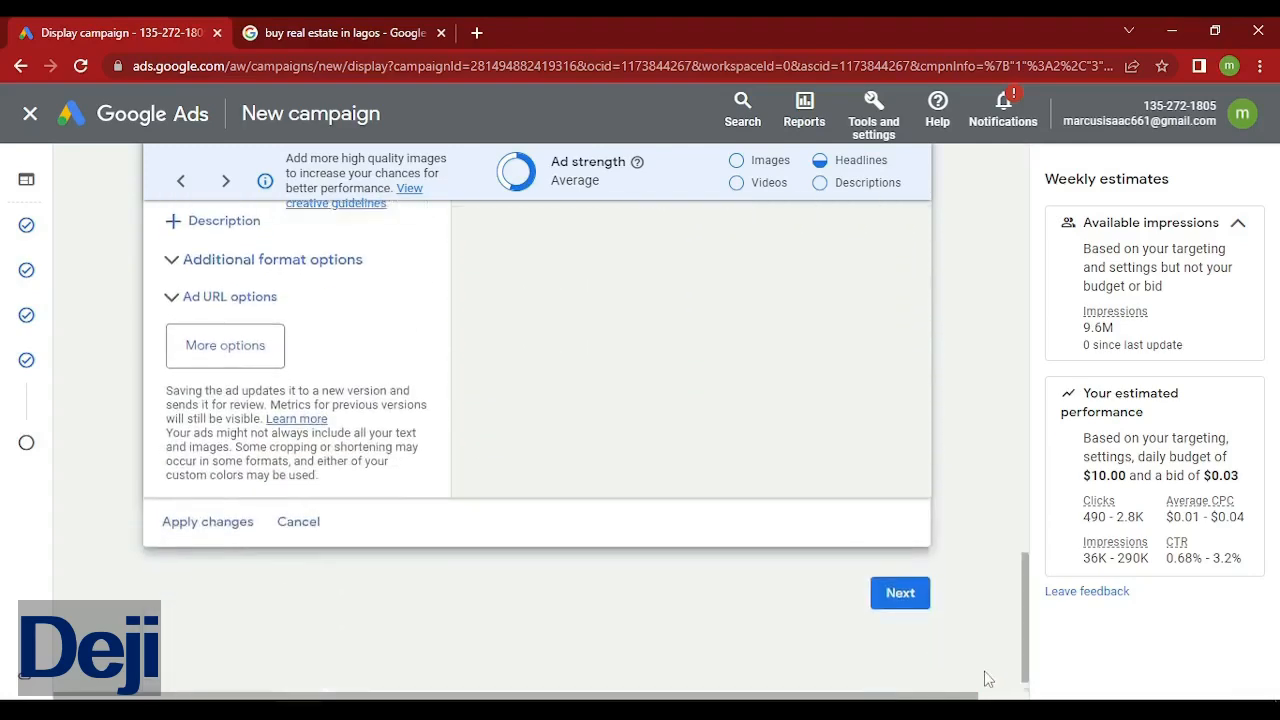
left_click(900, 600)
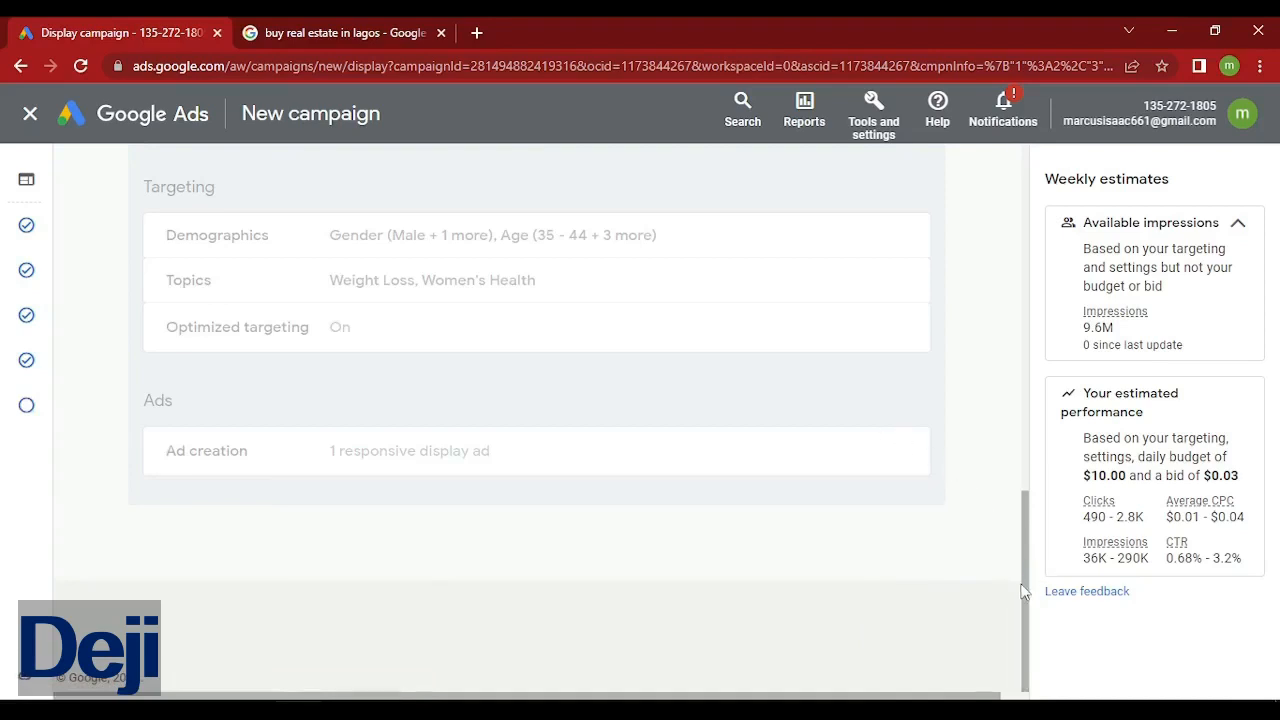
Look over the review summary and publish the Website traffic Display campaign.
left_click_drag(1024, 600, 962, 443)
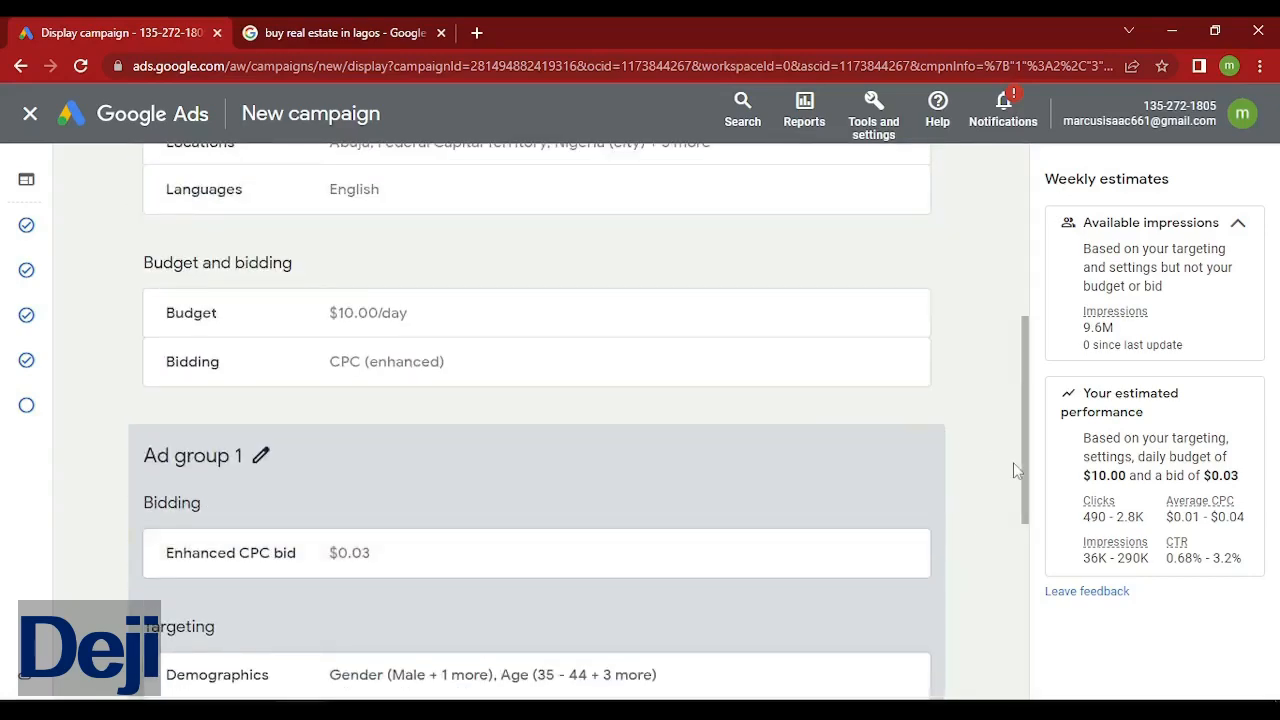
left_click_drag(1020, 480, 985, 640)
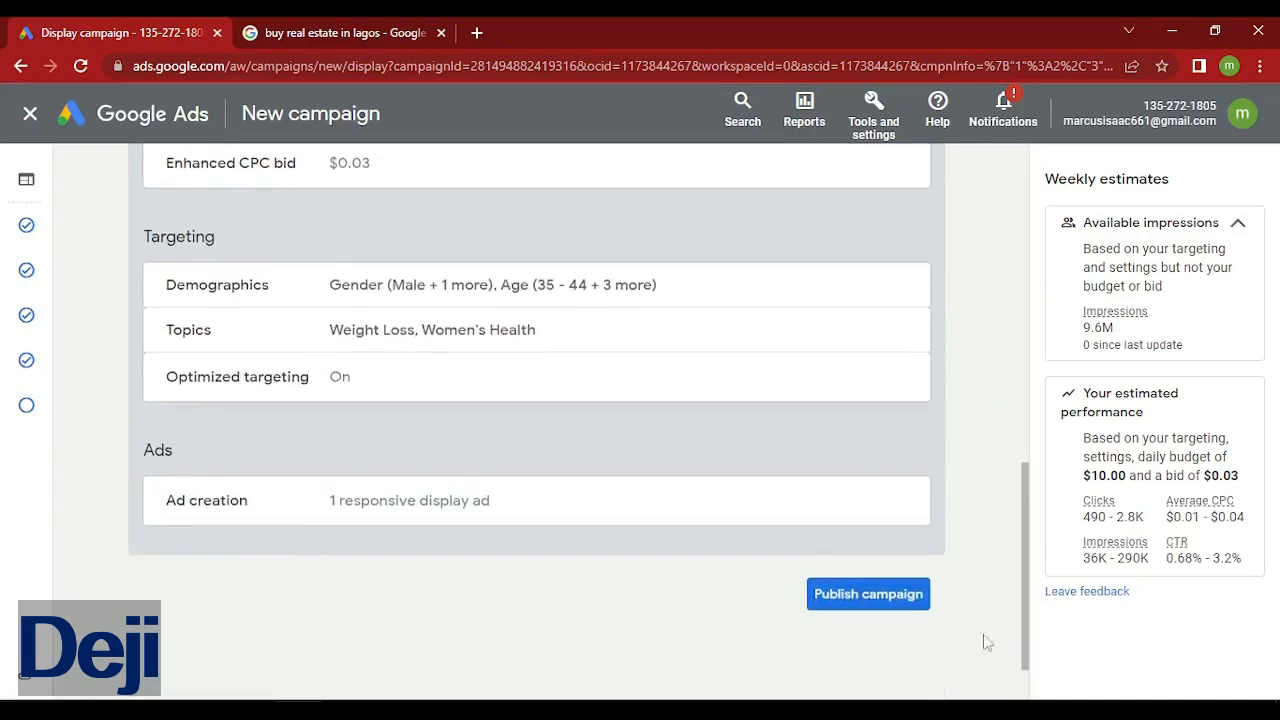
left_click(891, 597)
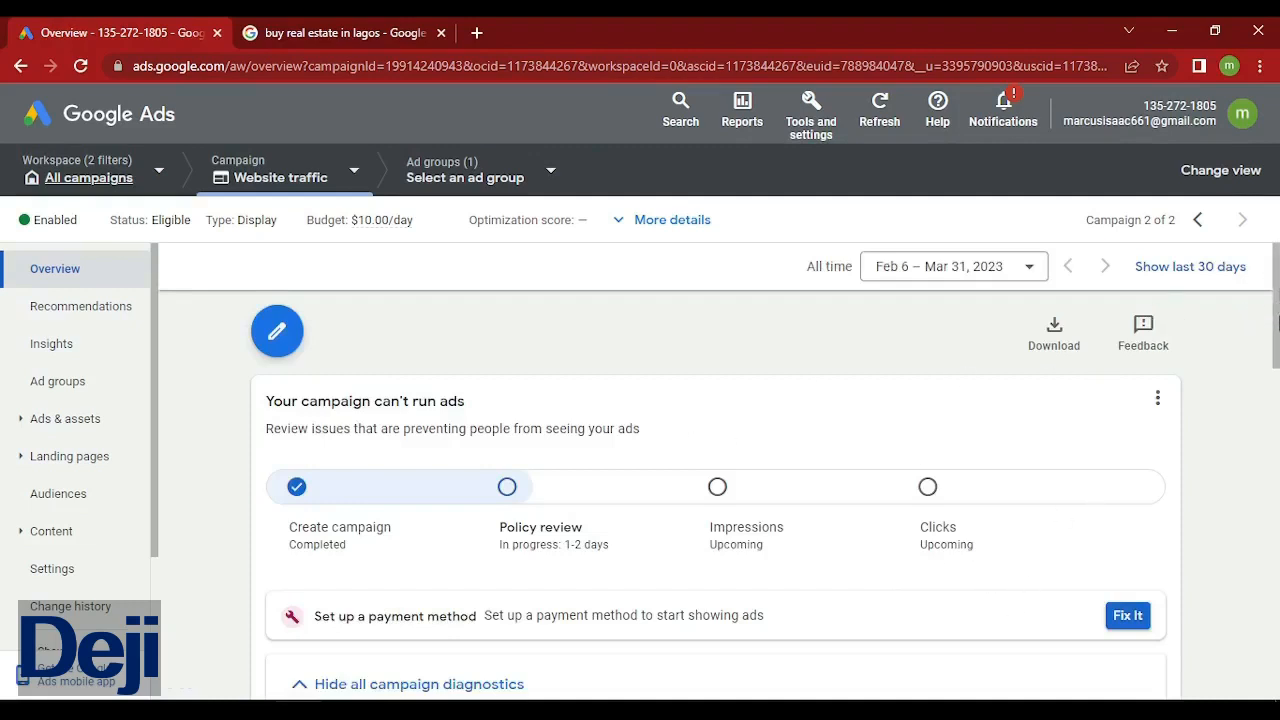
Dismiss the Energy Saver popup and start setting up a payment method from the overview.
left_click_drag(1277, 315, 1277, 390)
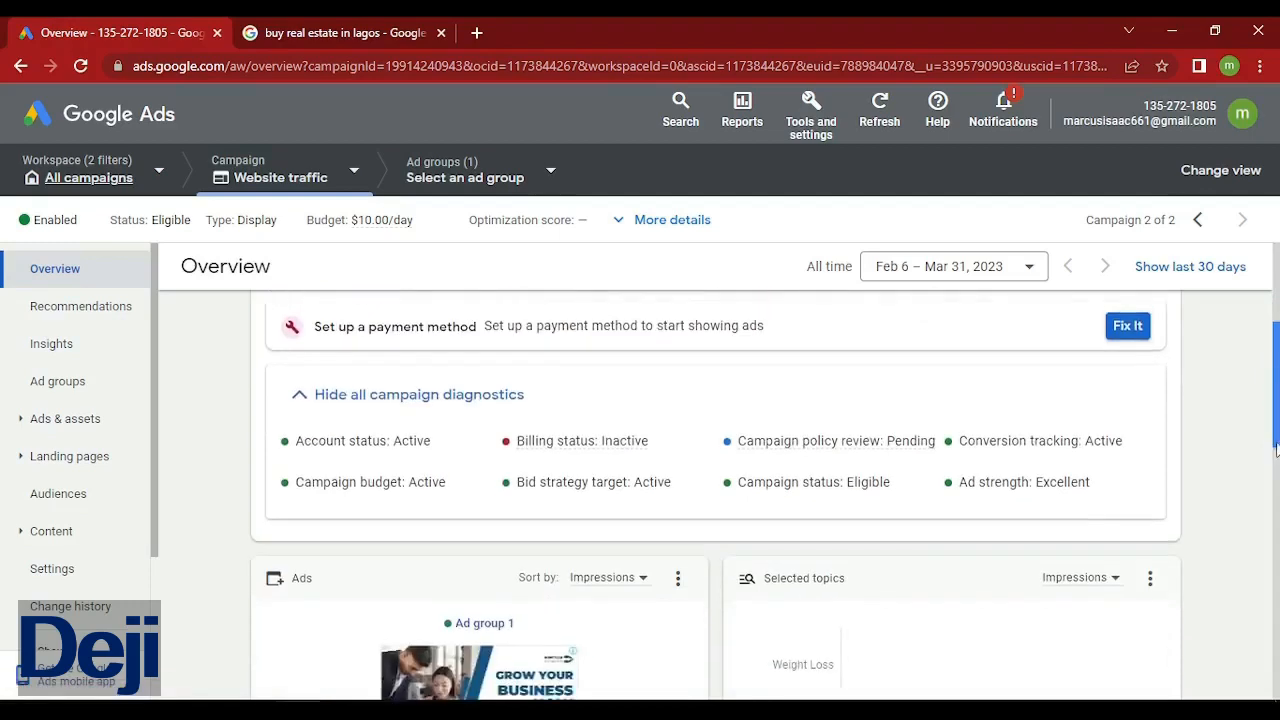
left_click_drag(1277, 448, 1277, 385)
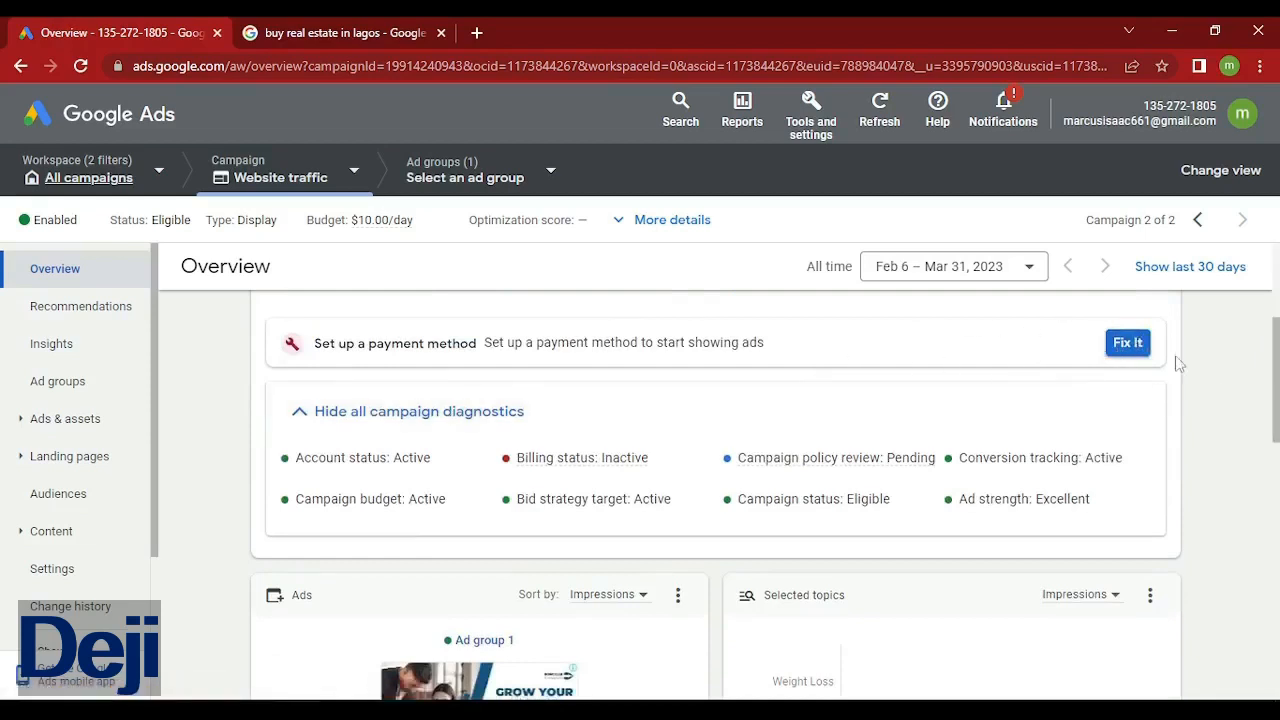
left_click_drag(1278, 387, 1277, 462)
left_click(1060, 229)
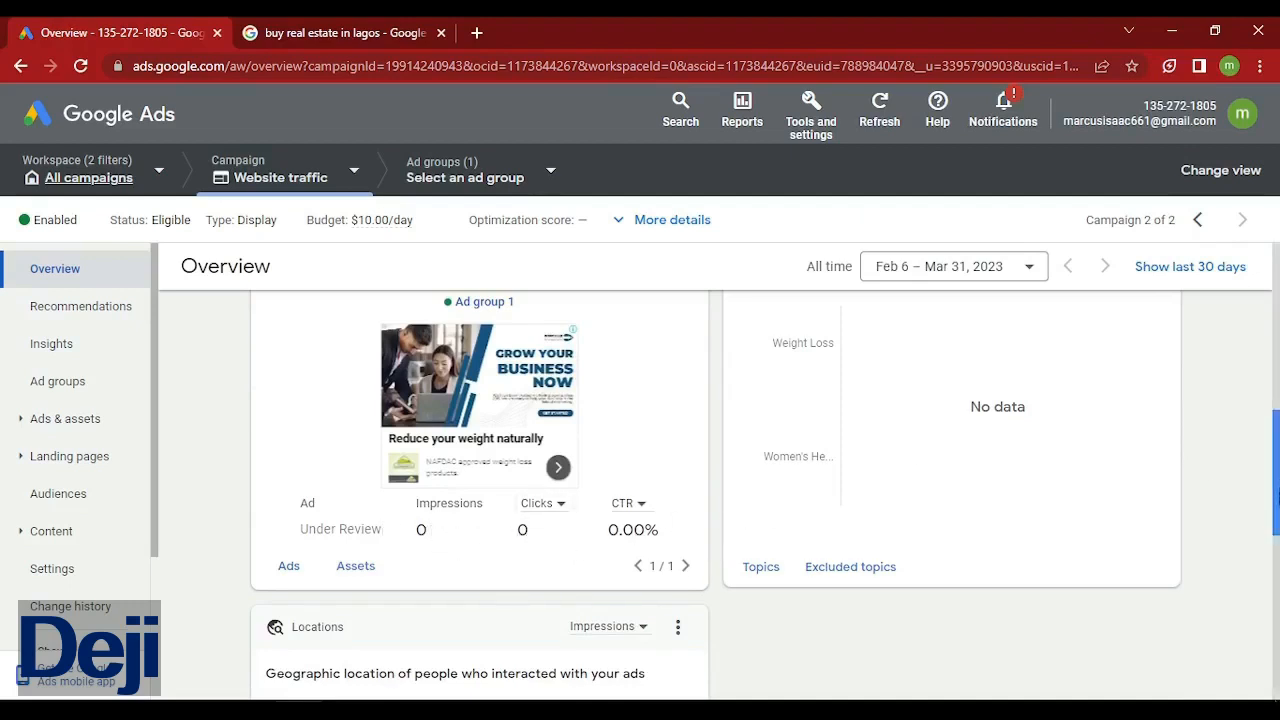
left_click_drag(1278, 487, 1262, 327)
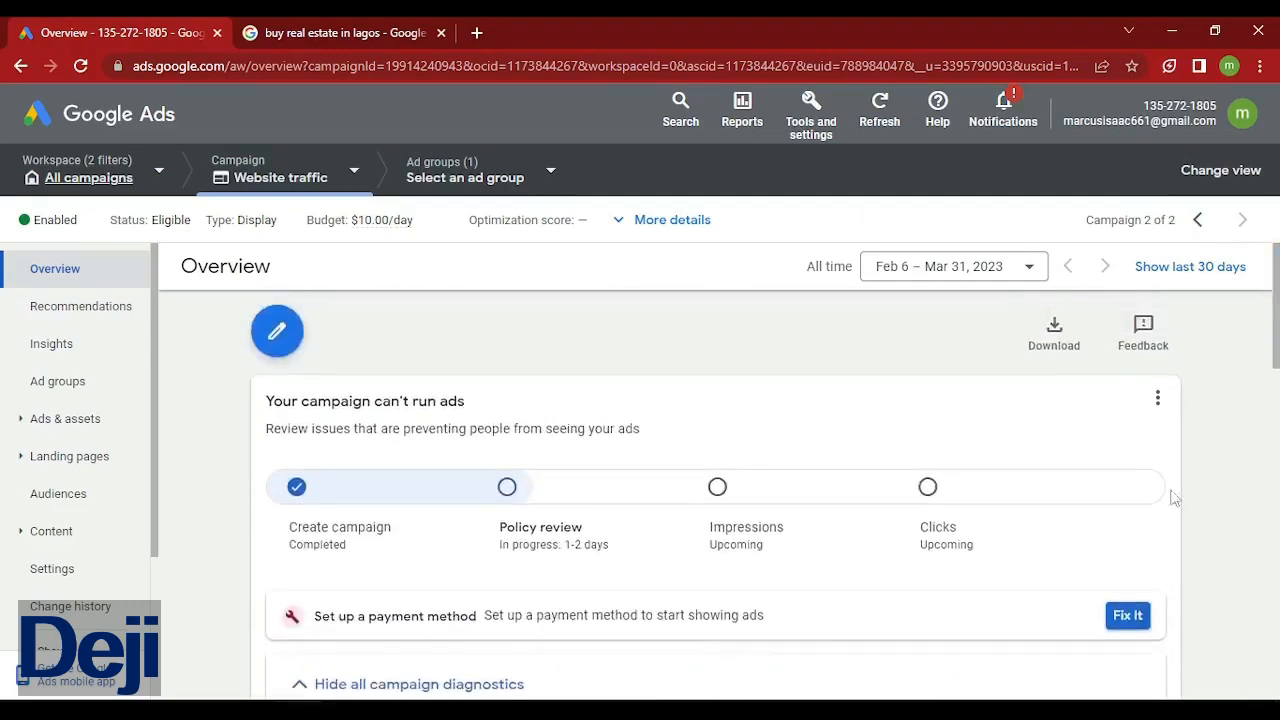
left_click(1128, 616)
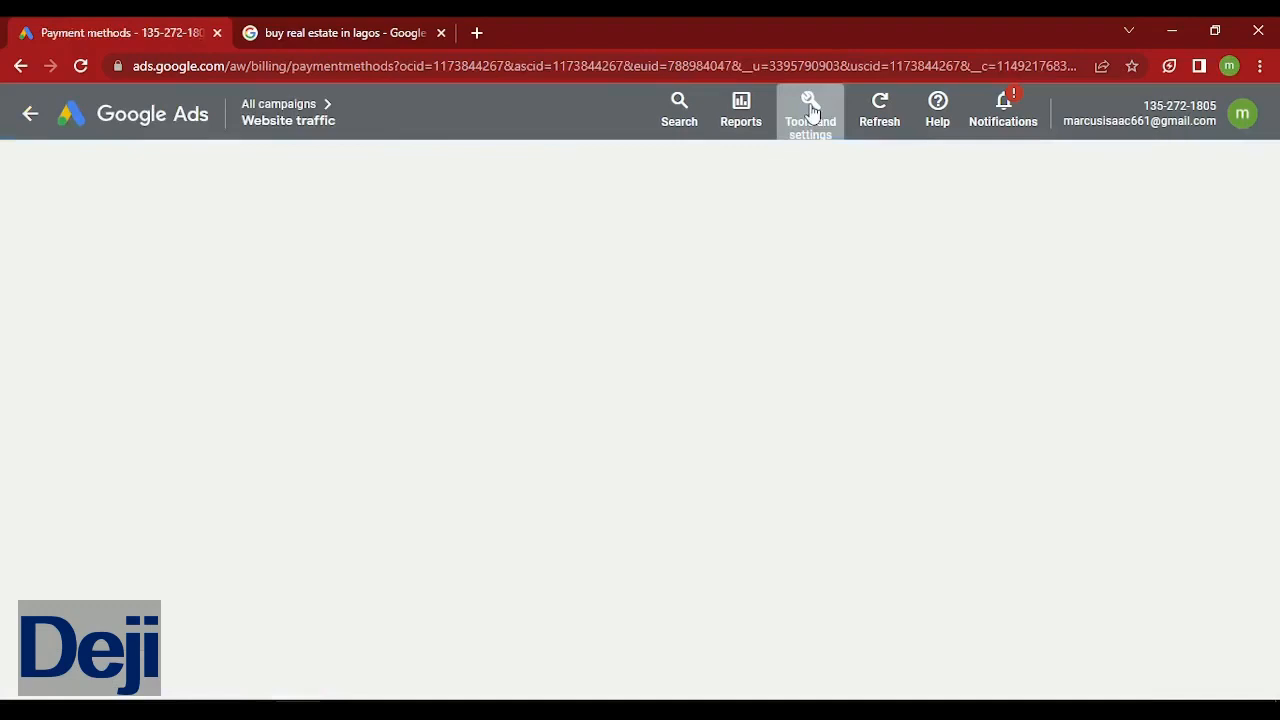
Choose Individual as the billing account type, then return to the account Overview.
left_click(811, 112)
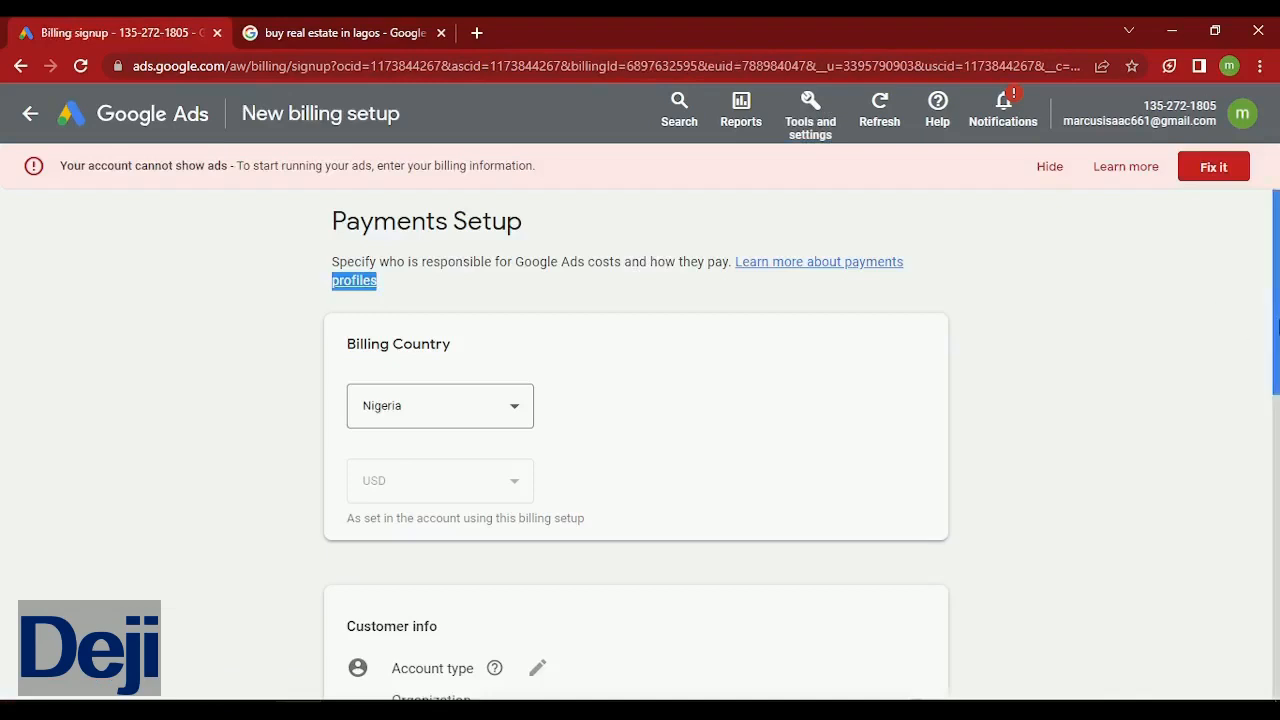
left_click_drag(1277, 325, 1277, 460)
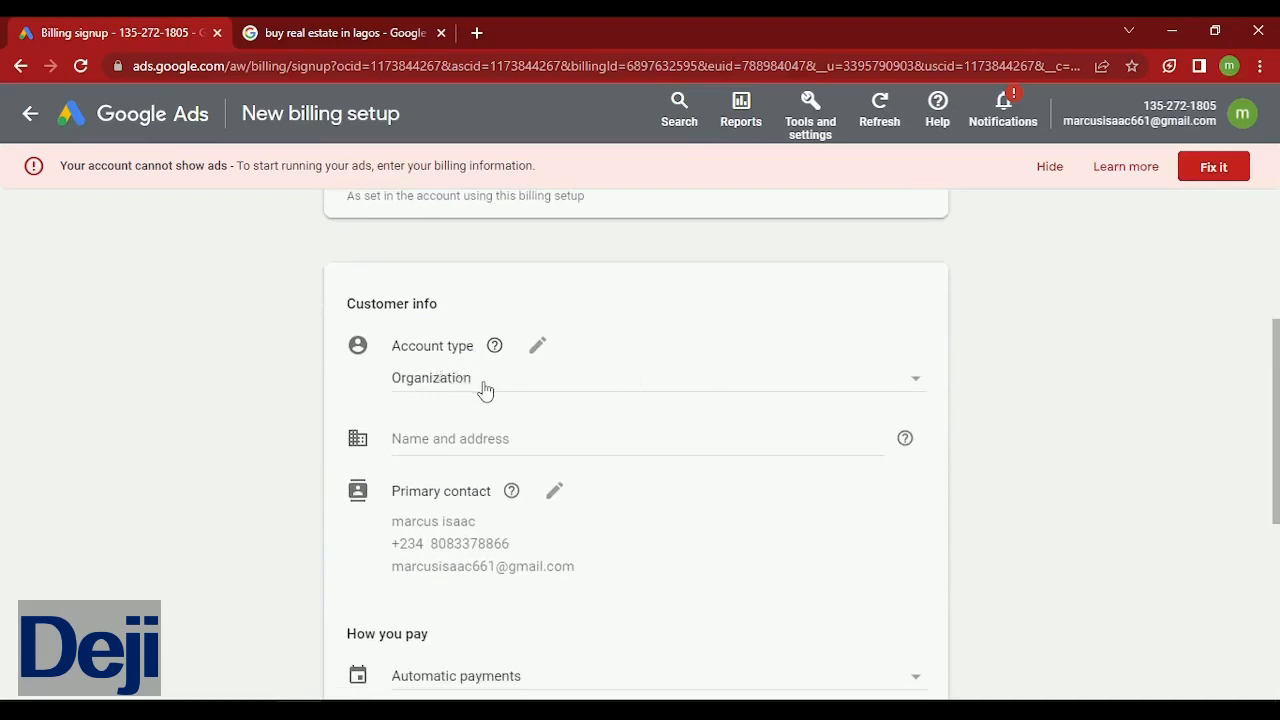
left_click(565, 392)
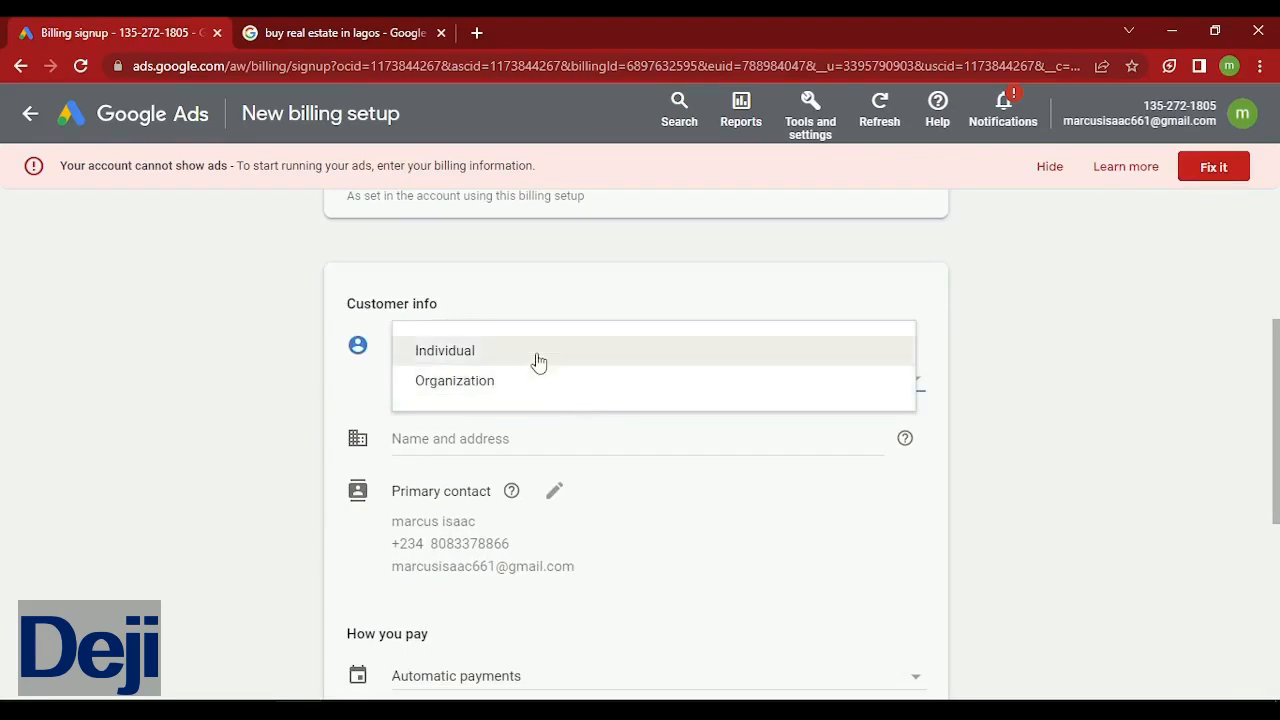
left_click(538, 355)
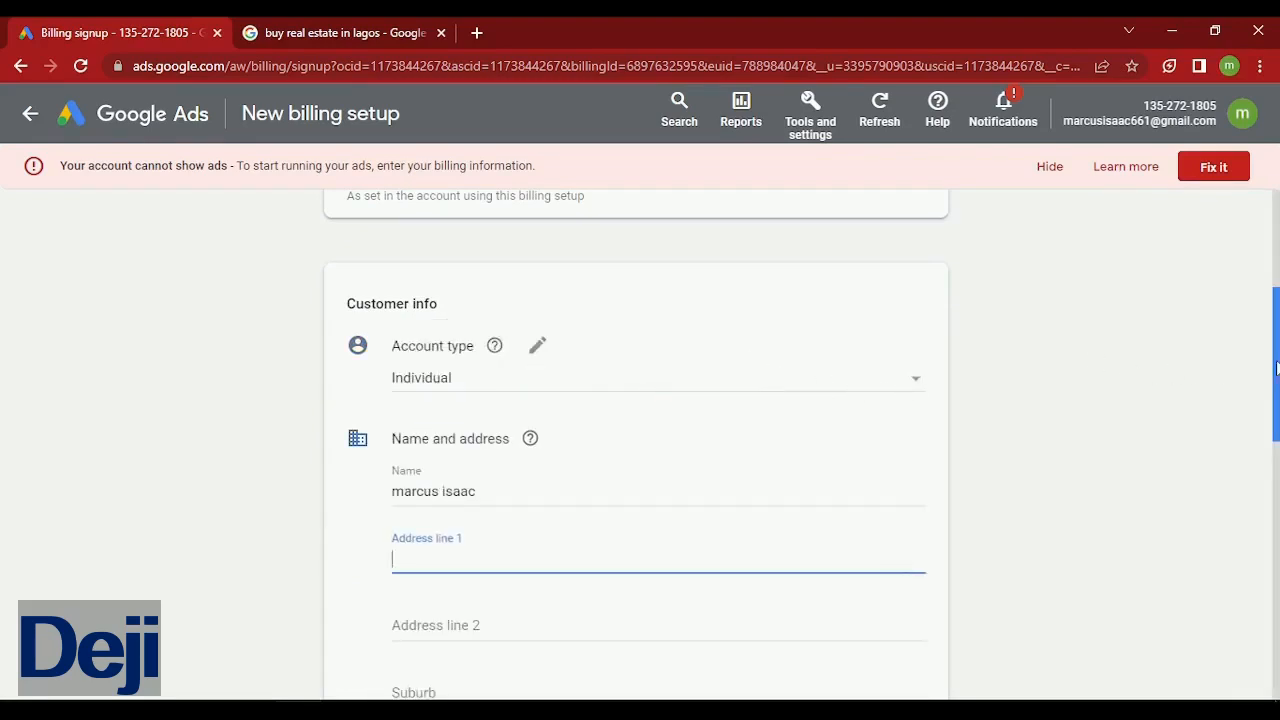
left_click_drag(1277, 368, 1268, 651)
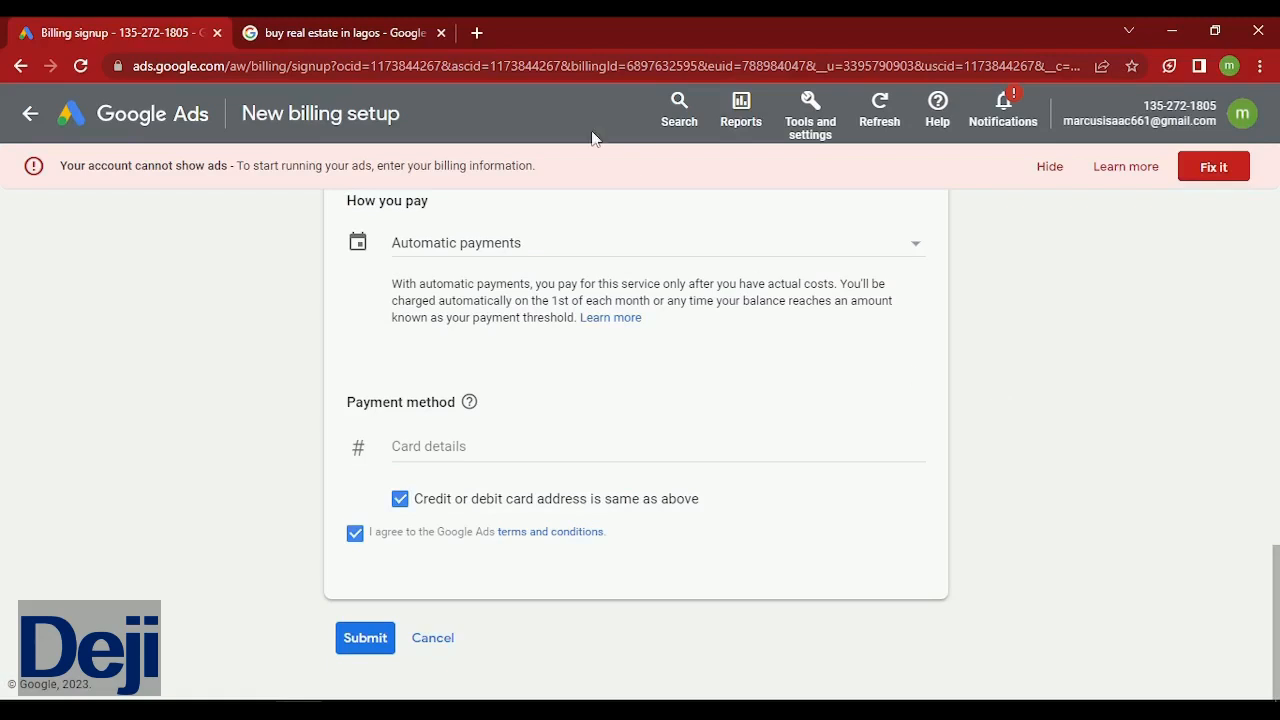
left_click(160, 116)
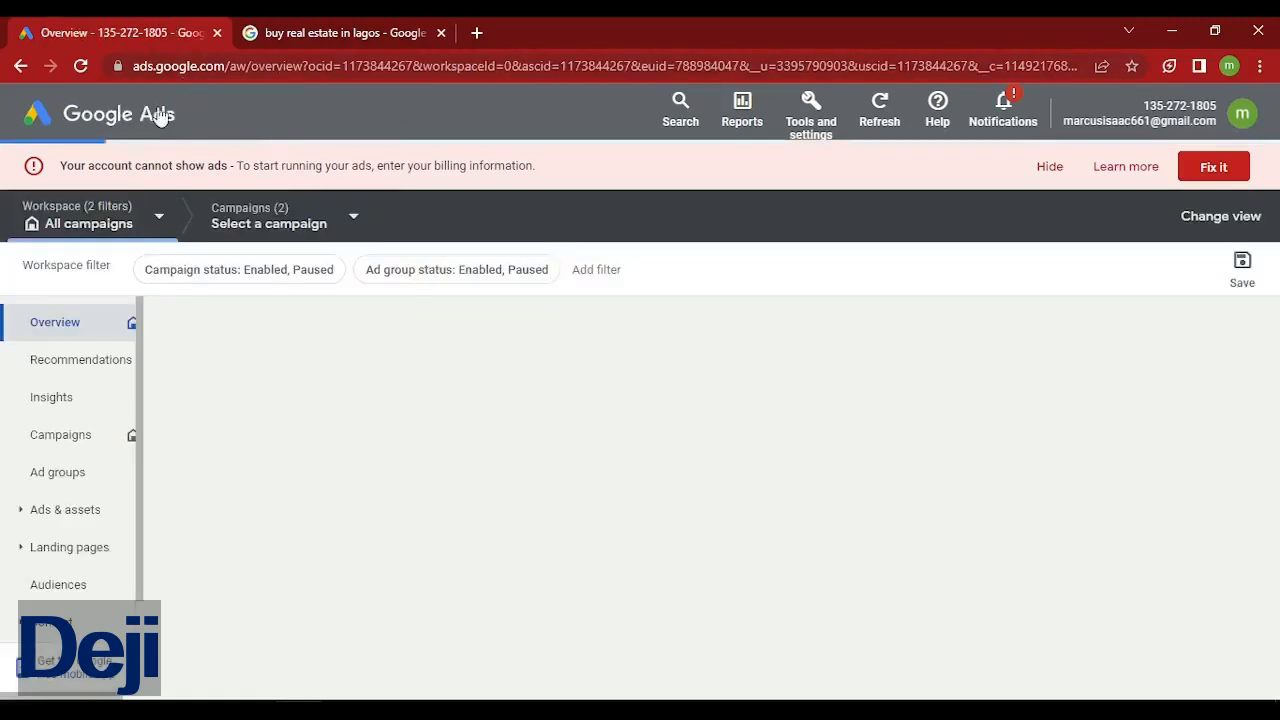